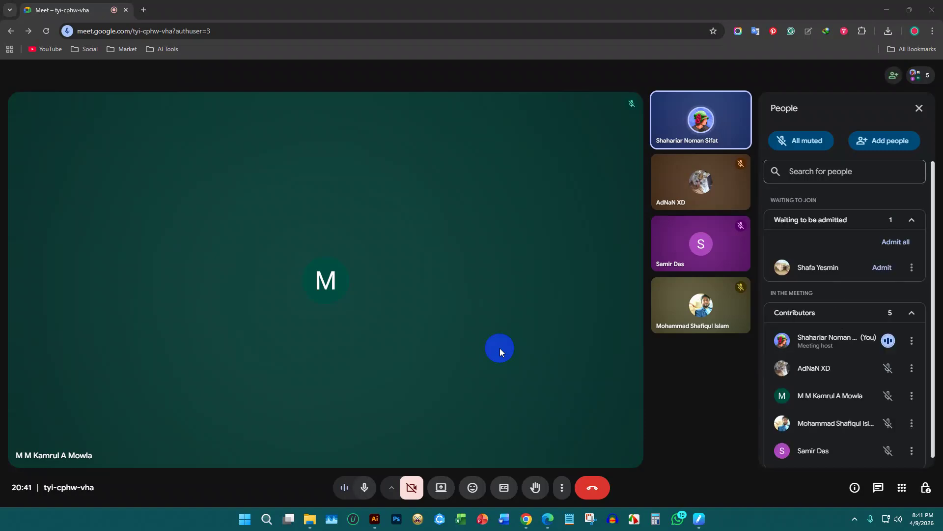
# Admit the waiting guest to the Meet call, then bring Illustrator to the front
pyautogui.click(883, 268)
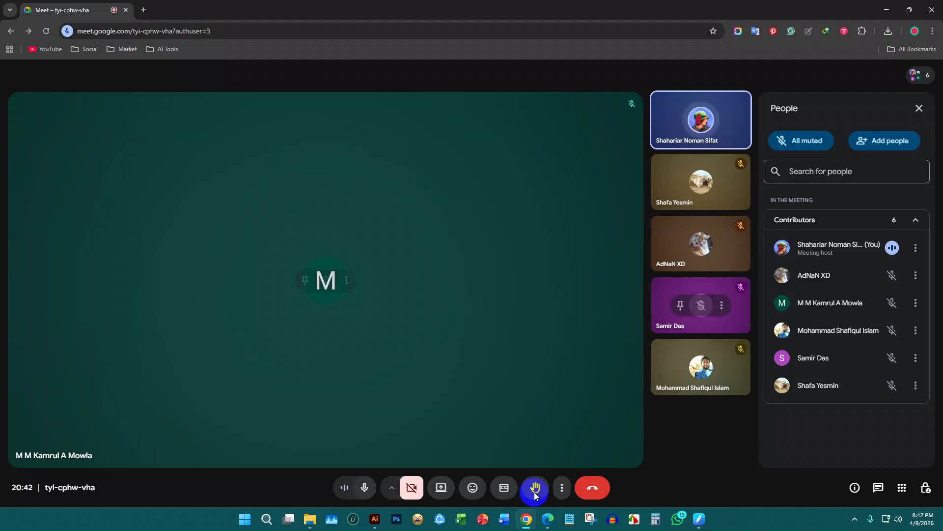
pyautogui.click(375, 518)
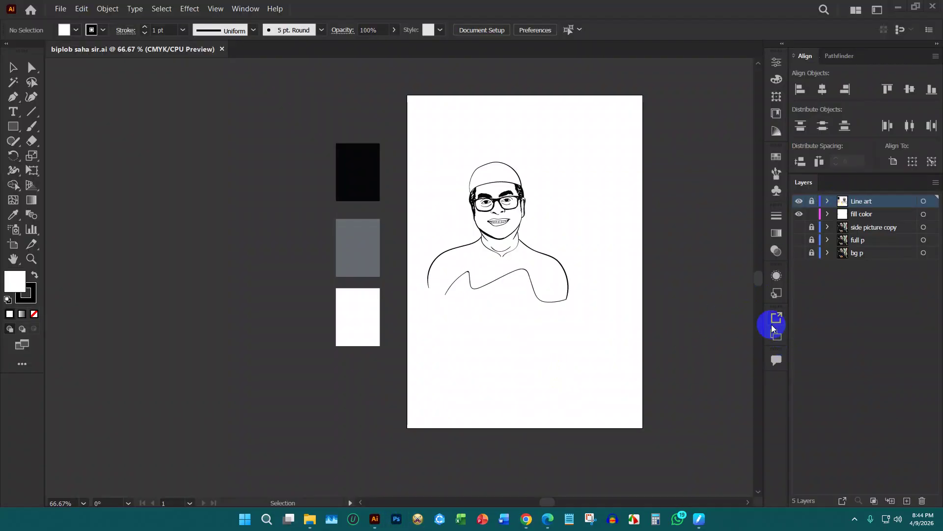
# Show the layer list, zoom out, and reveal the full p and bg p photo layers
pyautogui.hotkey('ctrl', '1')
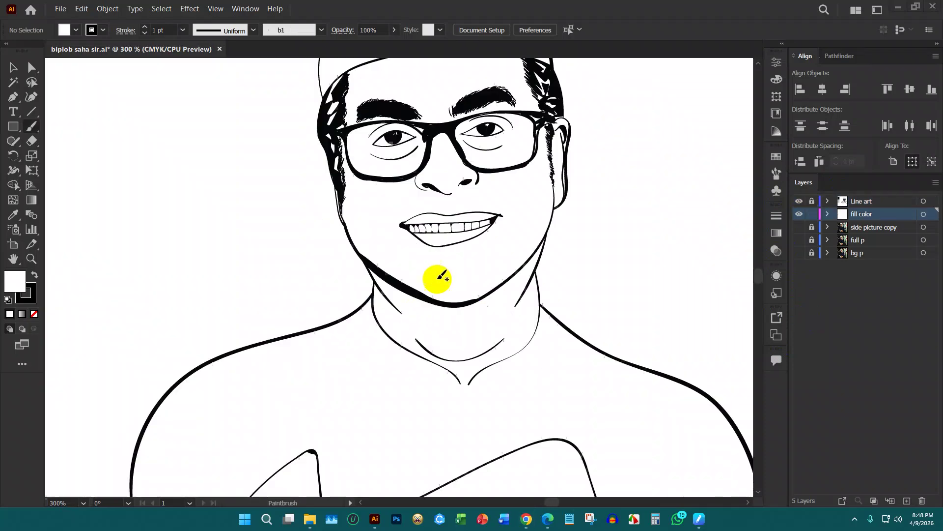
pyautogui.hotkey('ctrl', '-')
pyautogui.hotkey('ctrl', '-')
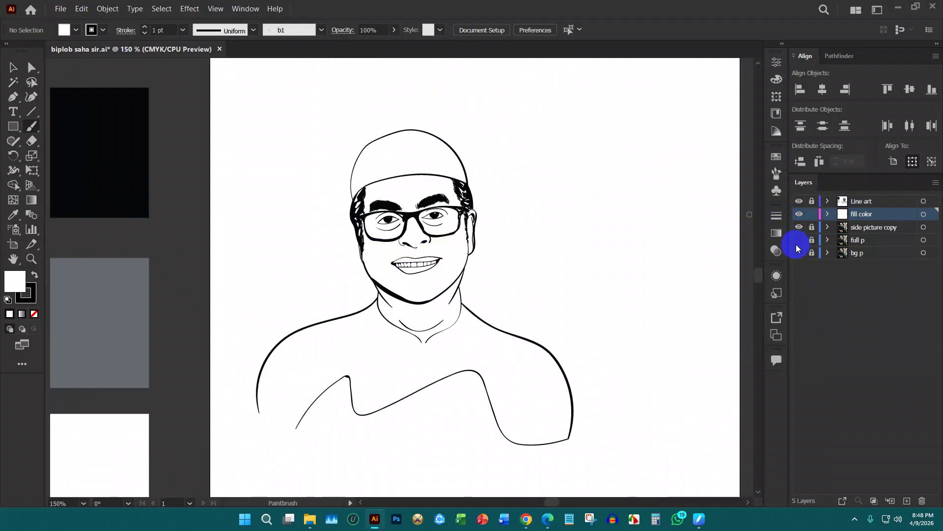
pyautogui.click(799, 240)
pyautogui.click(799, 253)
pyautogui.scroll(-3, 382, 253)
pyautogui.scroll(2, 368, 288)
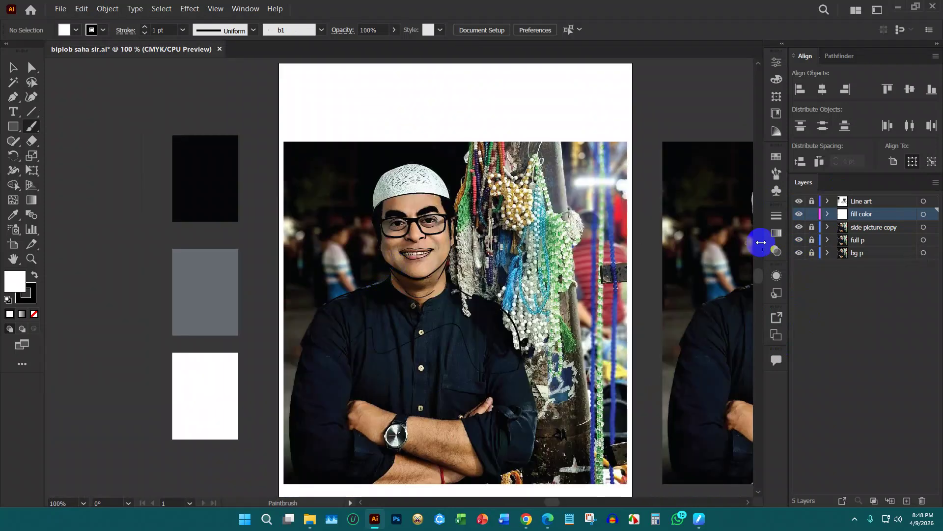
pyautogui.click(799, 252)
pyautogui.click(799, 253)
# Compare the line art against the photos, ending with full p and bg p hidden
pyautogui.click(800, 241)
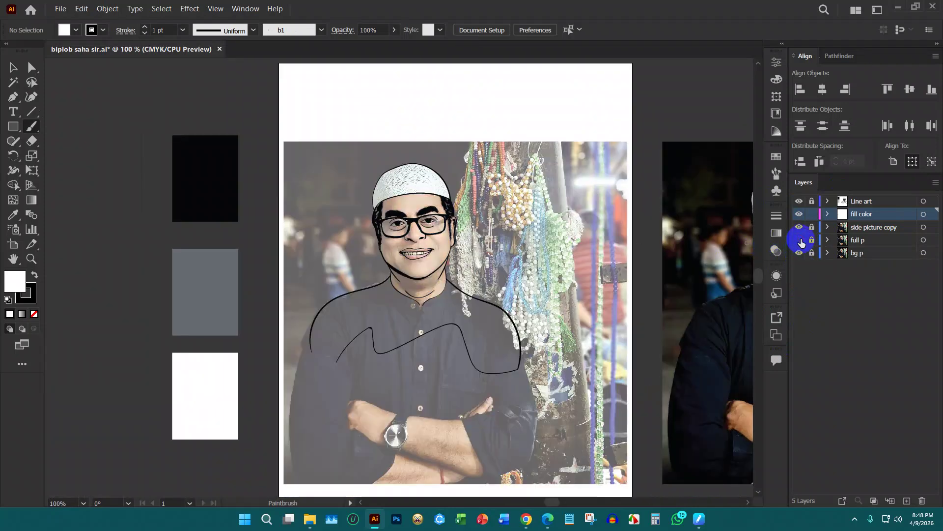
pyautogui.click(799, 240)
pyautogui.click(799, 227)
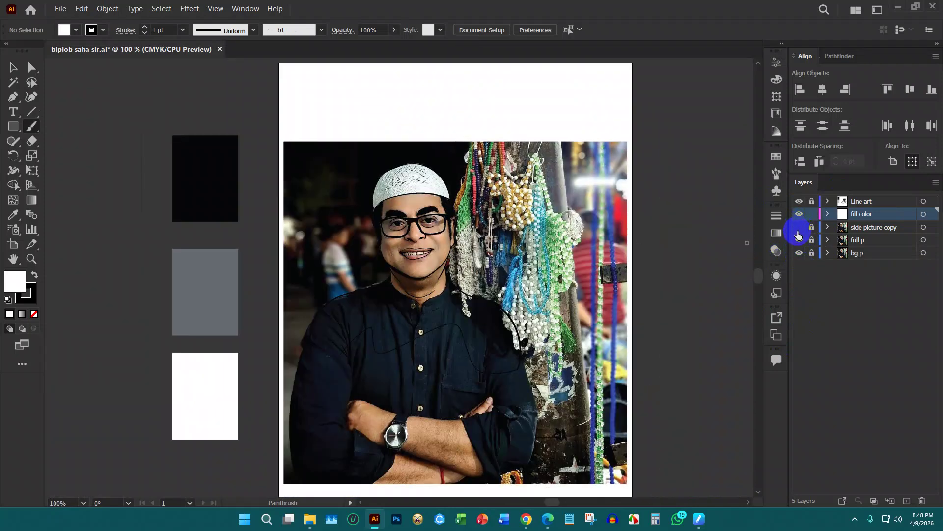
pyautogui.click(799, 227)
pyautogui.click(800, 240)
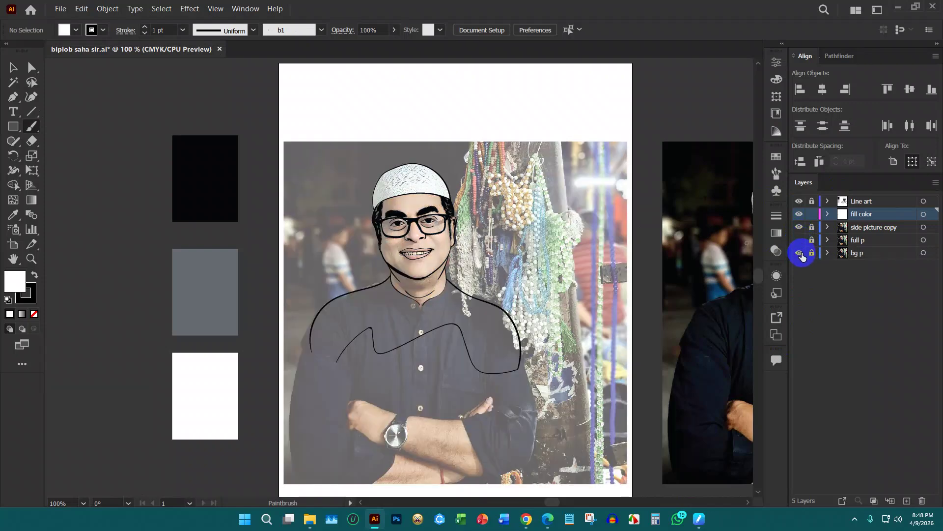
pyautogui.click(799, 252)
pyautogui.hotkey('ctrl', '-')
pyautogui.hotkey('ctrl', '-')
pyautogui.scroll(2, 654, 279)
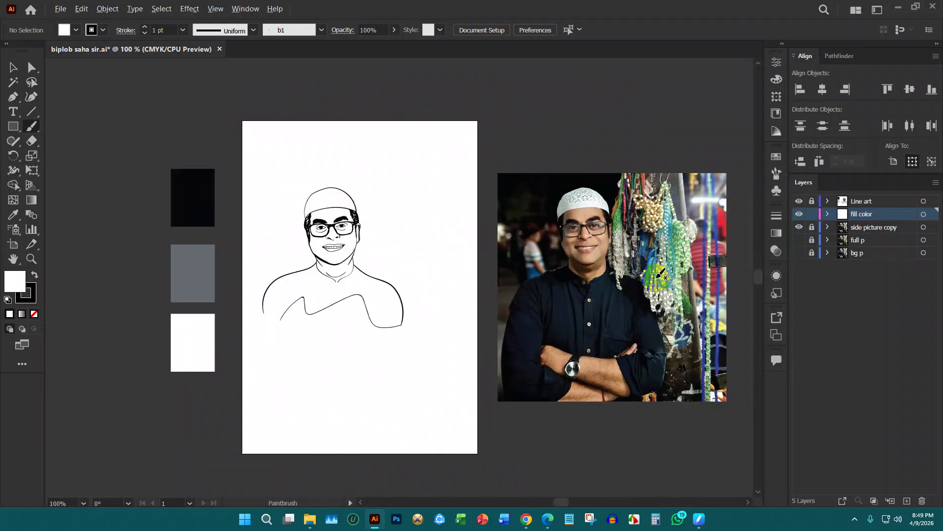
pyautogui.scroll(-3, 590, 265)
pyautogui.scroll(3, 565, 246)
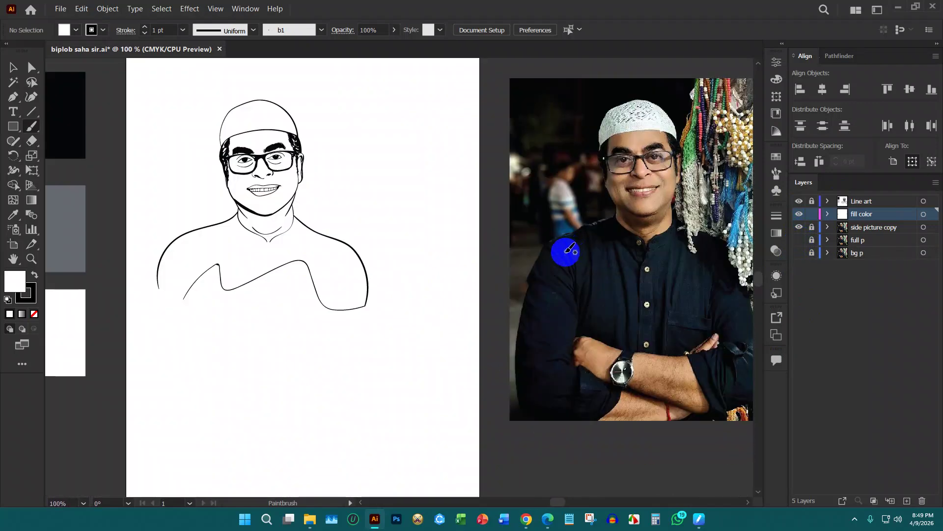
pyautogui.scroll(2, 354, 257)
pyautogui.moveTo(345, 277); pyautogui.dragTo(355, 293)
pyautogui.moveTo(294, 190); pyautogui.dragTo(282, 199)
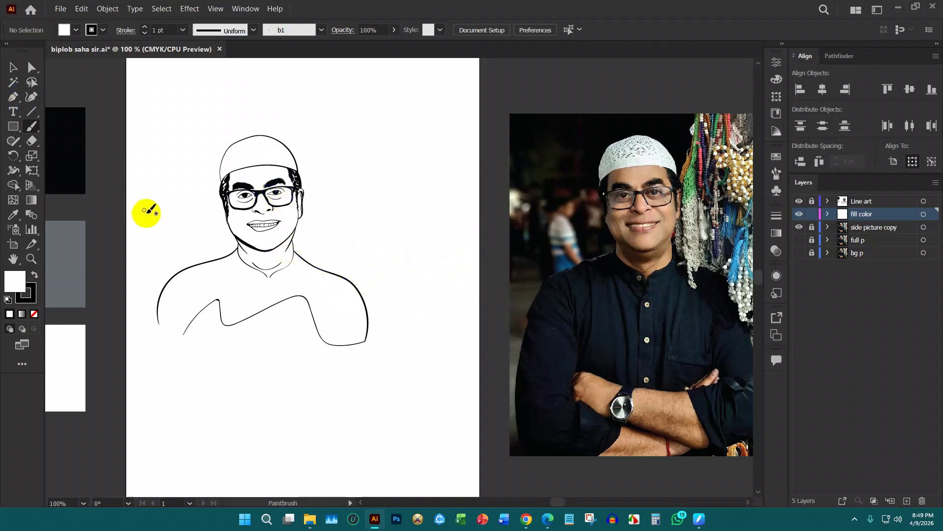
pyautogui.scroll(2, 225, 219)
pyautogui.moveTo(226, 208); pyautogui.dragTo(218, 207)
pyautogui.scroll(-4, 274, 164)
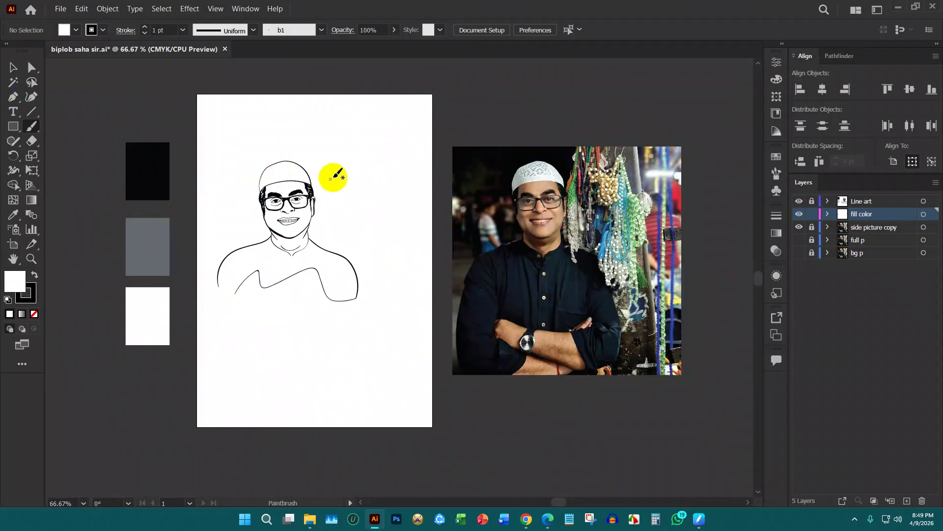
pyautogui.scroll(2, 542, 170)
pyautogui.scroll(-3, 542, 171)
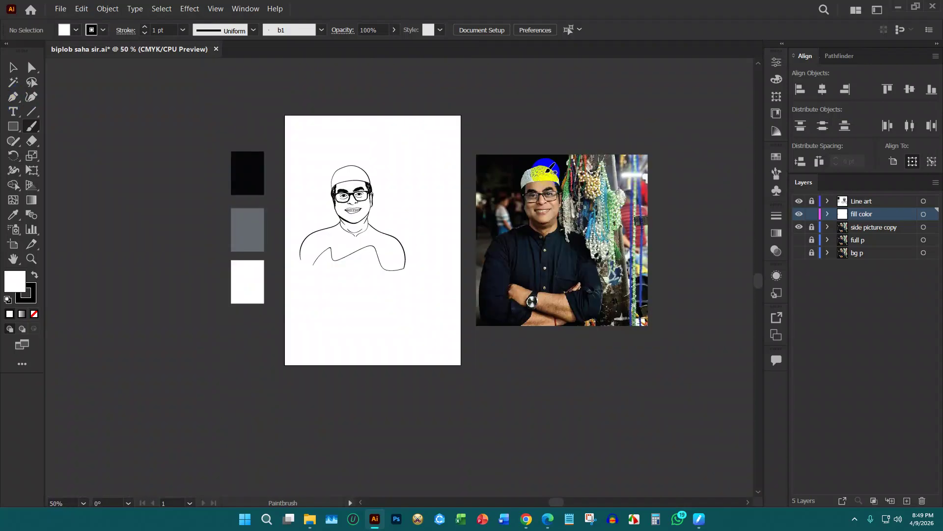
pyautogui.scroll(2, 362, 169)
pyautogui.moveTo(377, 192); pyautogui.dragTo(382, 181)
pyautogui.scroll(-2, 325, 187)
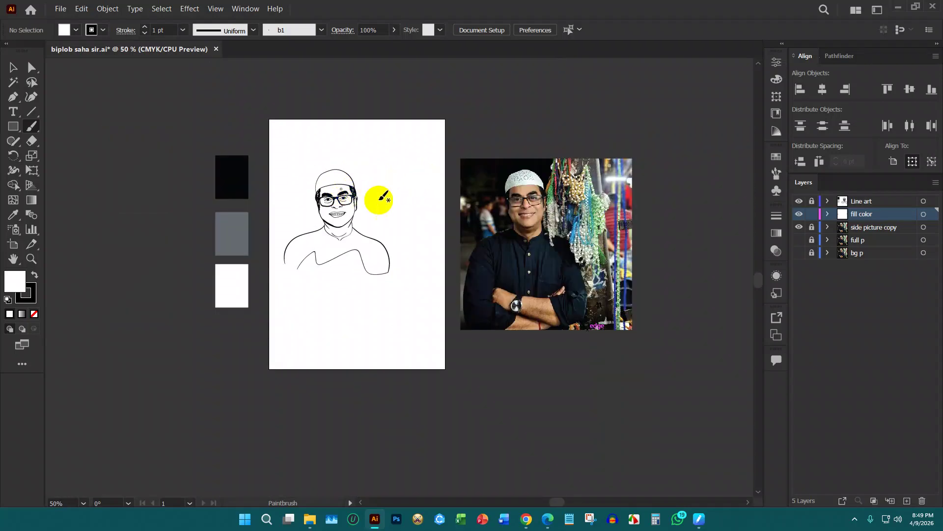
pyautogui.scroll(1, 481, 276)
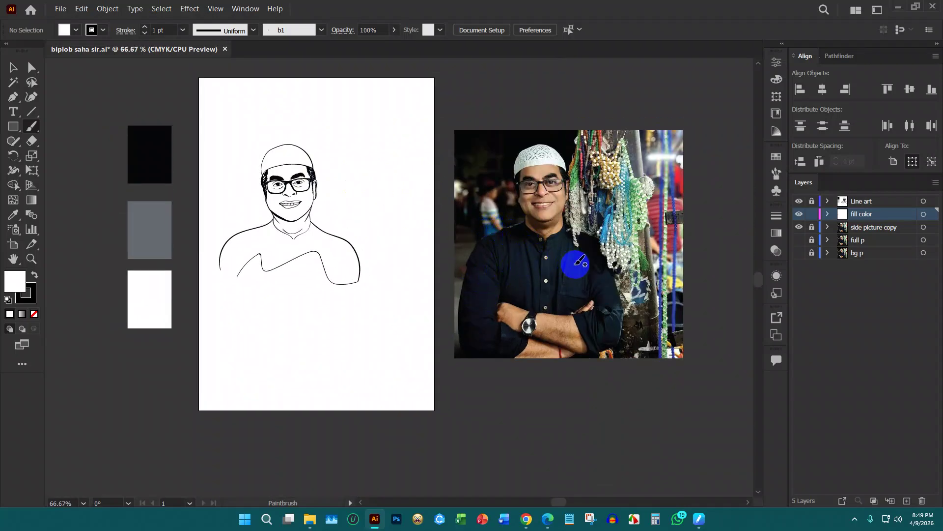
pyautogui.scroll(2, 577, 267)
pyautogui.scroll(2, 600, 238)
pyautogui.scroll(-2, 519, 200)
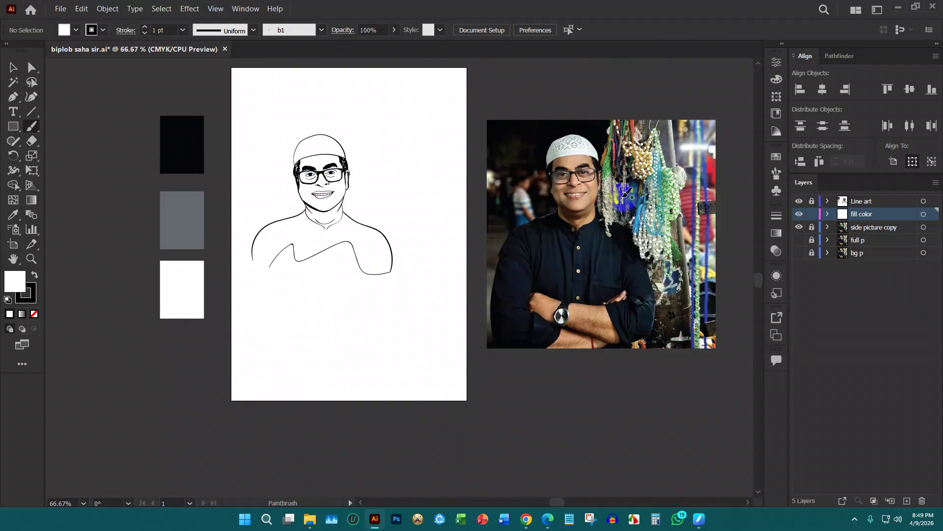
pyautogui.scroll(1, 325, 177)
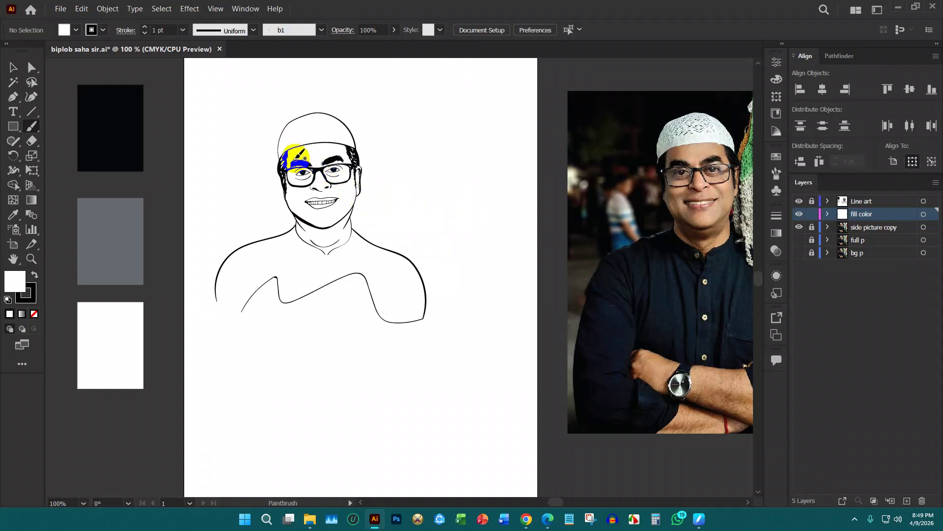
pyautogui.scroll(2, 305, 158)
pyautogui.scroll(-1, 338, 176)
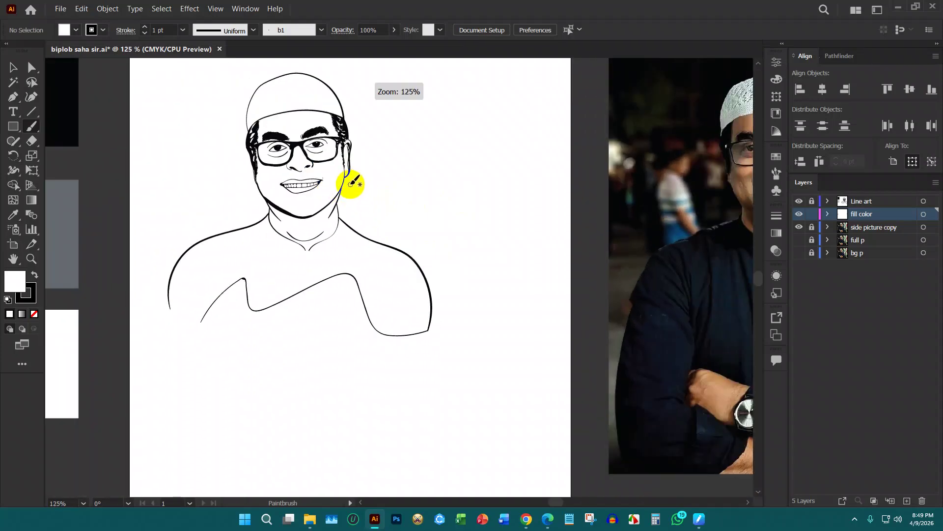
pyautogui.scroll(-1, 359, 184)
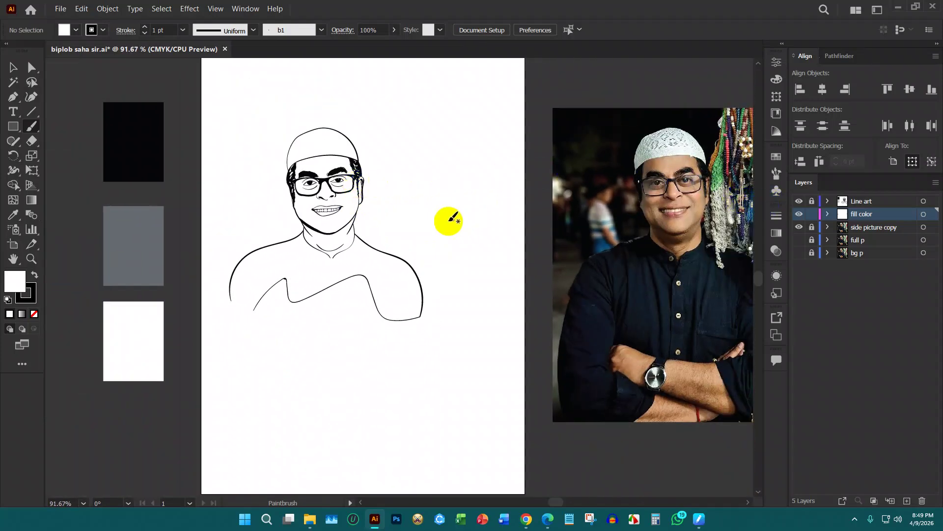
pyautogui.scroll(3, 322, 208)
pyautogui.scroll(2, 324, 206)
pyautogui.scroll(3, 339, 212)
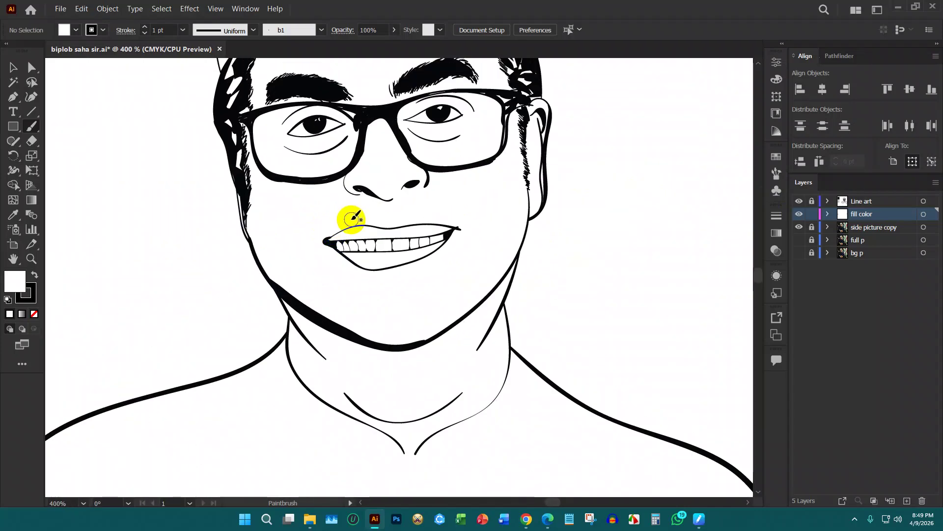
pyautogui.scroll(-2, 437, 212)
pyautogui.scroll(-2, 414, 225)
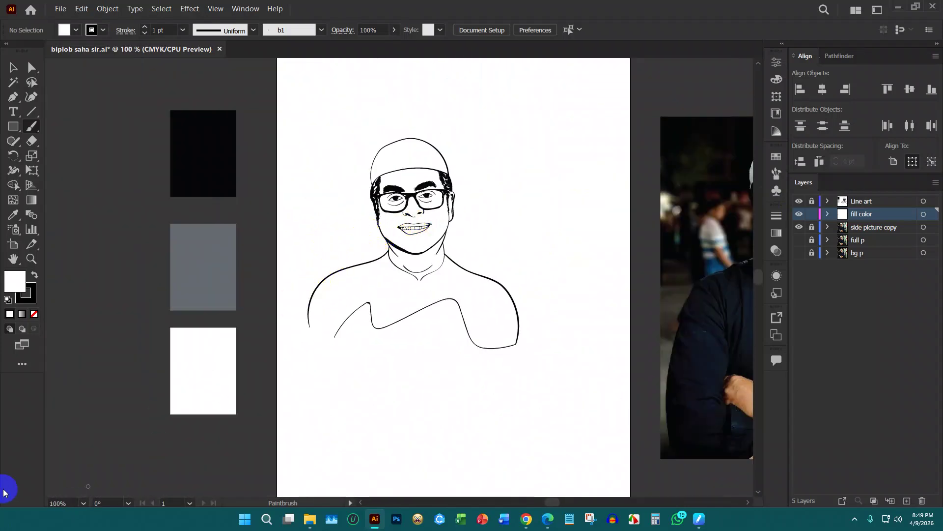
# Sample the middle swatch's grey at 56% opacity, no stroke, and zoom in on the mouth
pyautogui.press('i')
pyautogui.click(228, 255)
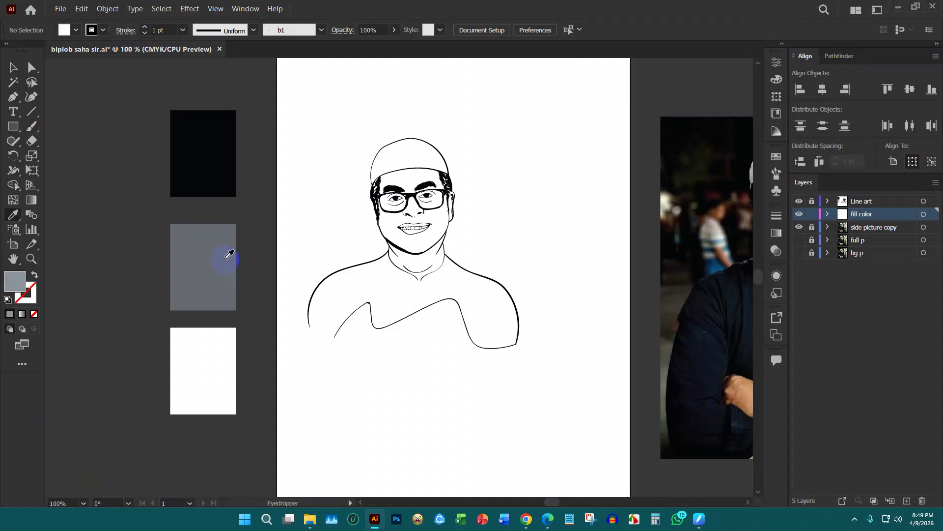
pyautogui.scroll(4, 386, 218)
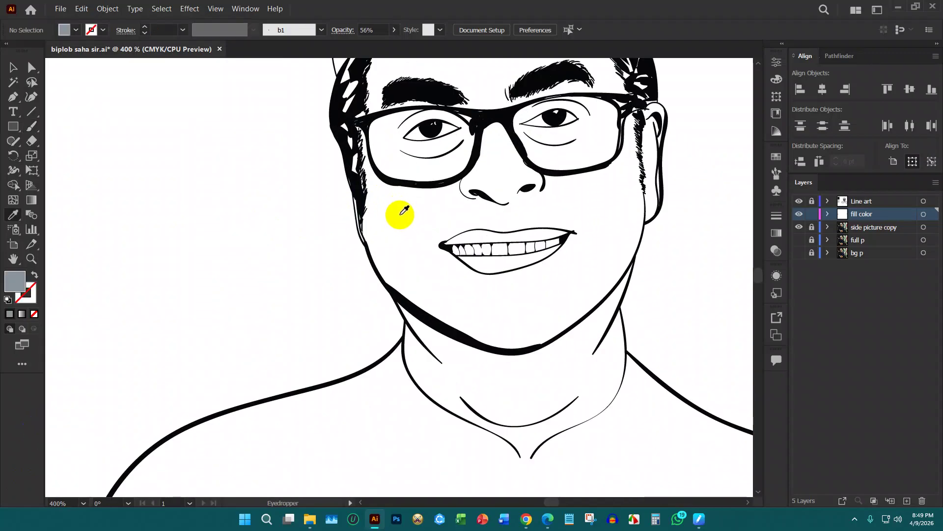
pyautogui.press('b')
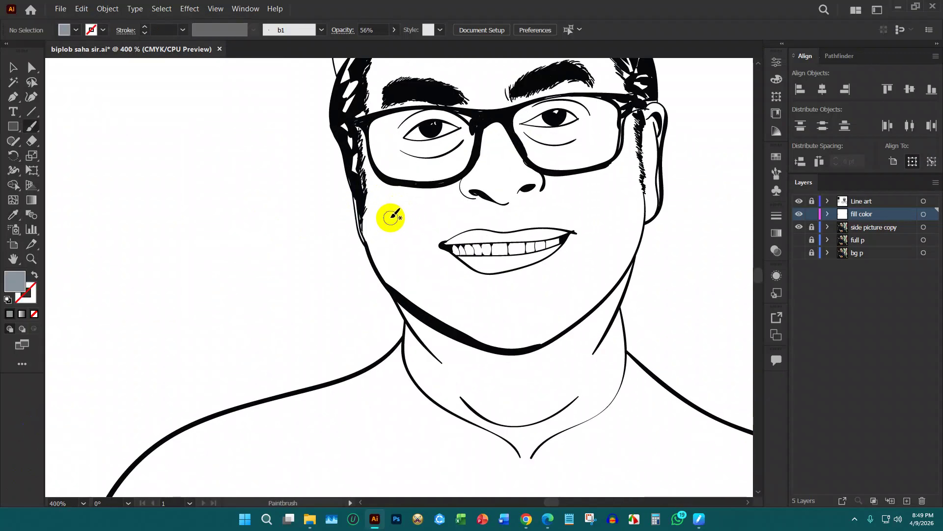
pyautogui.scroll(2, 543, 235)
pyautogui.scroll(-2, 455, 251)
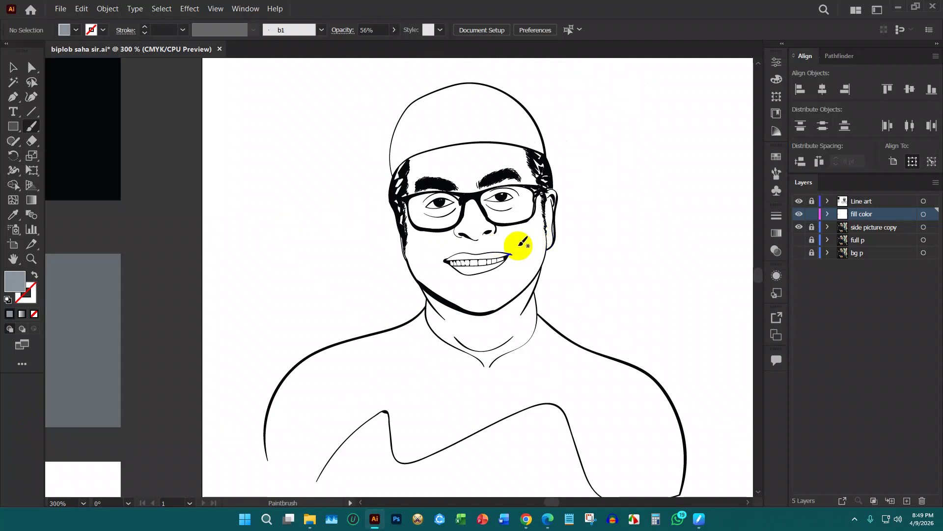
pyautogui.scroll(1, 517, 244)
pyautogui.moveTo(483, 201); pyautogui.dragTo(477, 216)
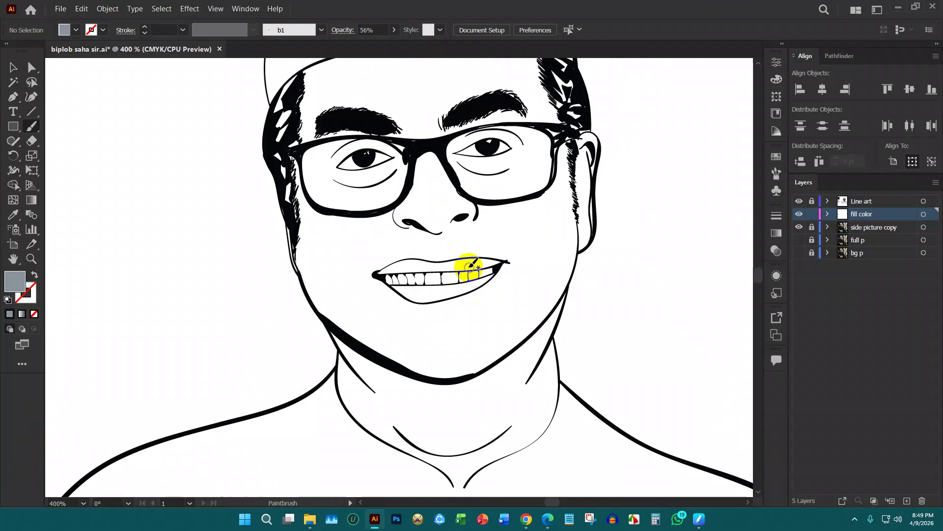
pyautogui.scroll(6, 471, 266)
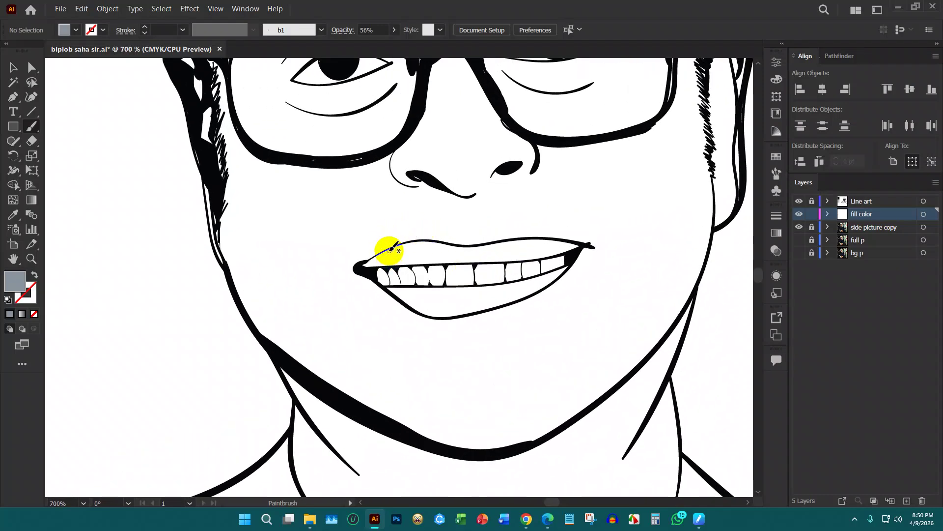
pyautogui.click(13, 96)
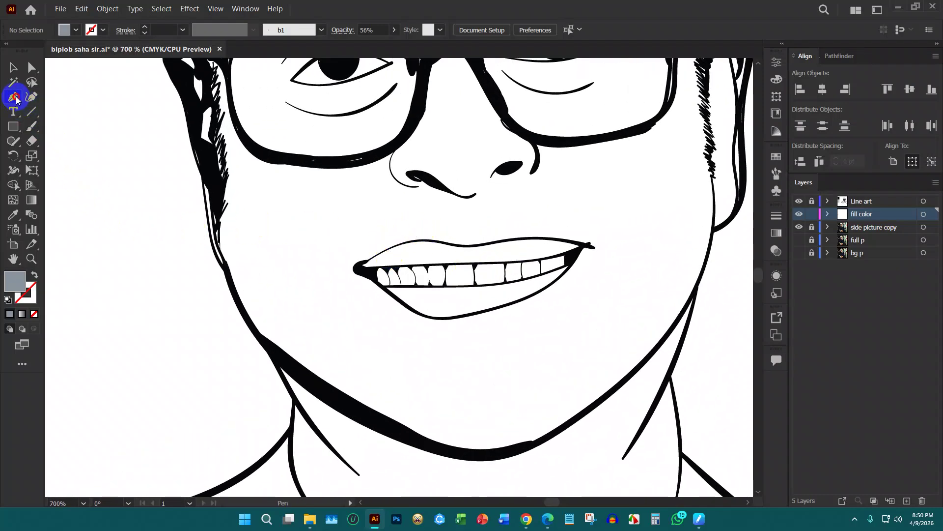
# Draw a closed grey shape along the upper lip from the left to the right mouth corner
pyautogui.click(365, 268)
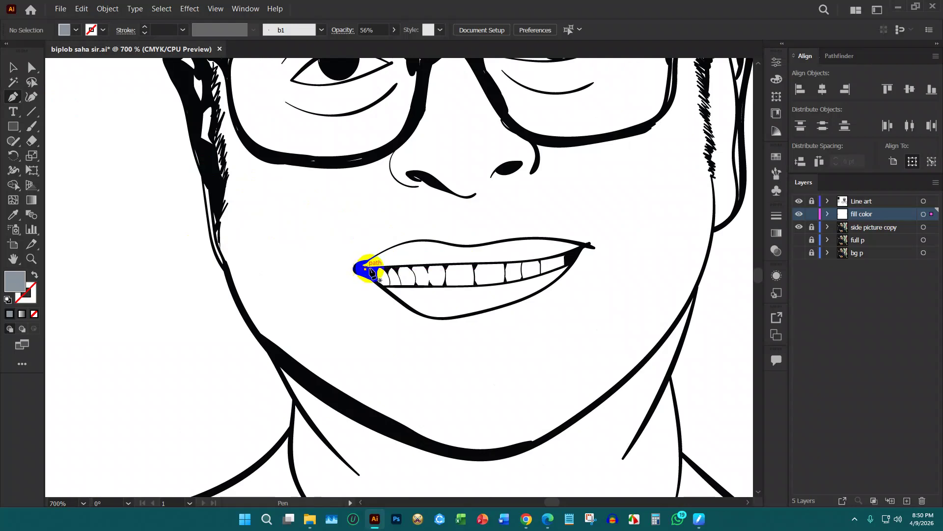
pyautogui.click(402, 255)
pyautogui.click(419, 254)
pyautogui.click(436, 255)
pyautogui.click(469, 252)
pyautogui.click(490, 254)
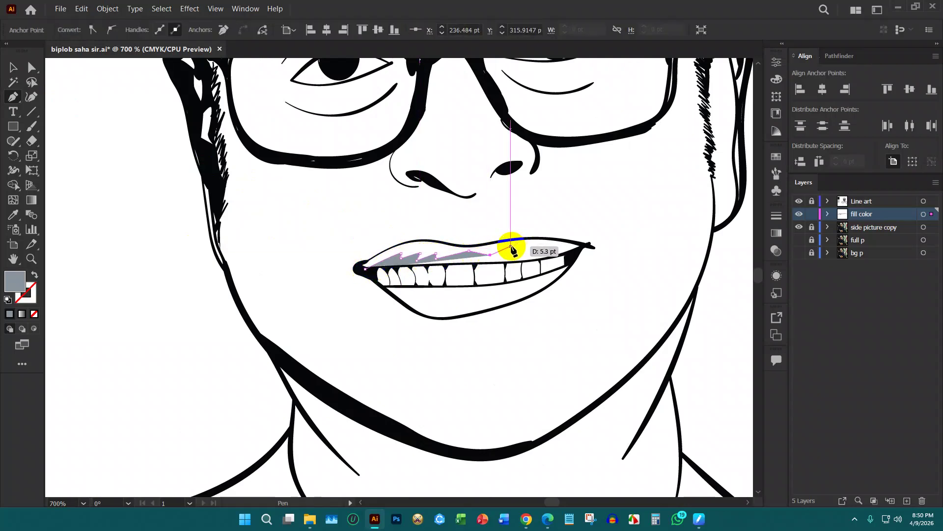
pyautogui.click(513, 251)
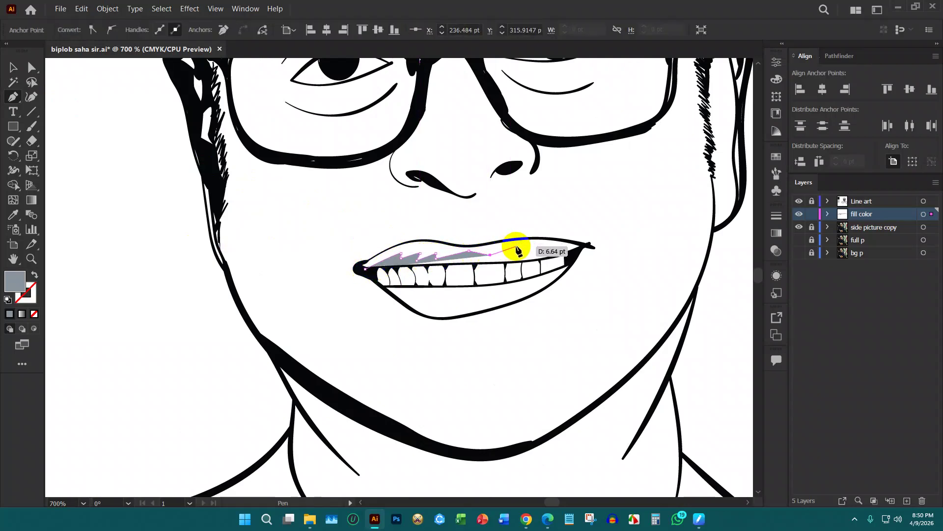
pyautogui.click(526, 253)
pyautogui.click(566, 250)
pyautogui.click(580, 246)
pyautogui.moveTo(540, 239); pyautogui.dragTo(370, 261)
pyautogui.click(363, 266)
pyautogui.click(364, 268)
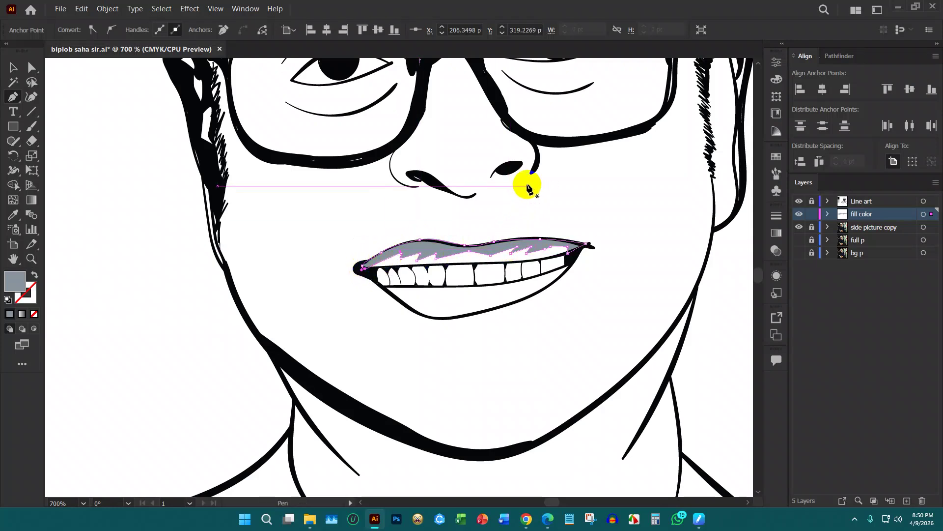
# Set the upper-lip shading shape to 40% opacity
pyautogui.click(10, 67)
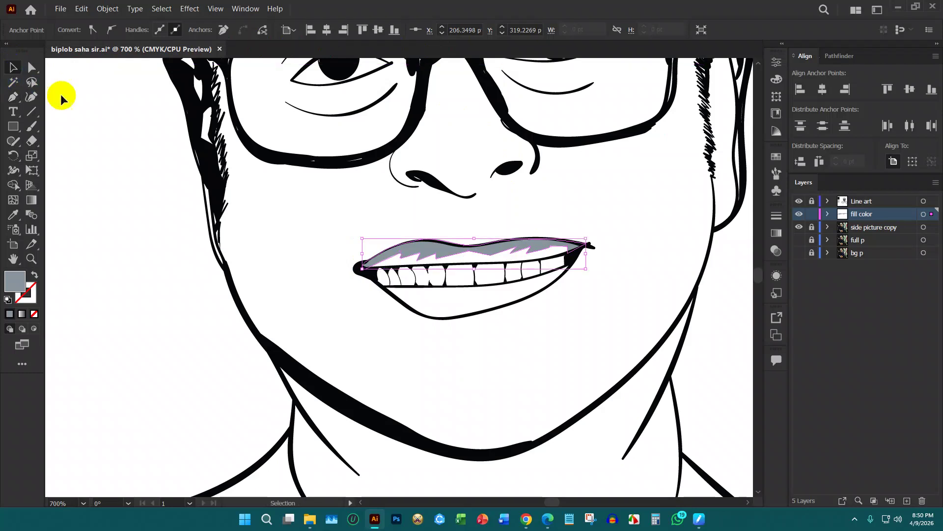
pyautogui.click(364, 217)
pyautogui.click(425, 251)
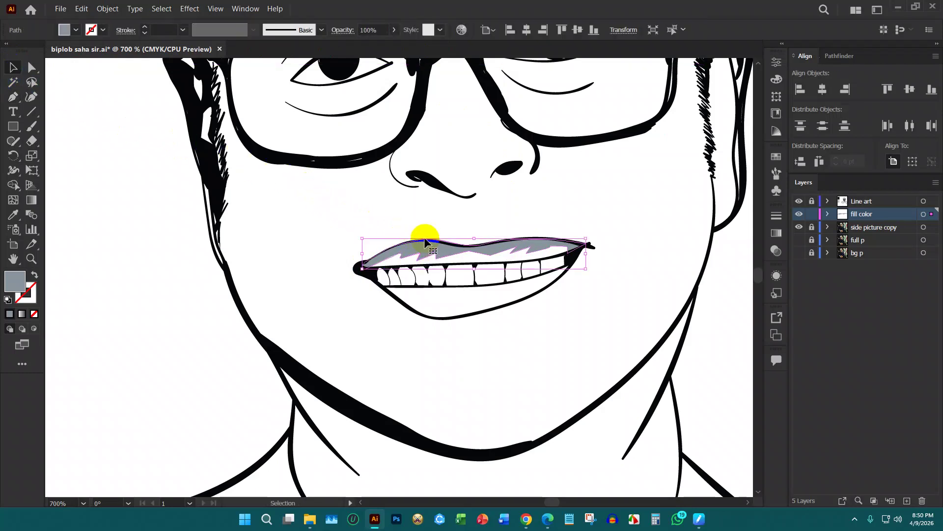
pyautogui.click(395, 30)
pyautogui.moveTo(393, 35); pyautogui.dragTo(364, 43)
# Trace a grey band along the upper teeth edge from mouth corner to corner
pyautogui.click(354, 209)
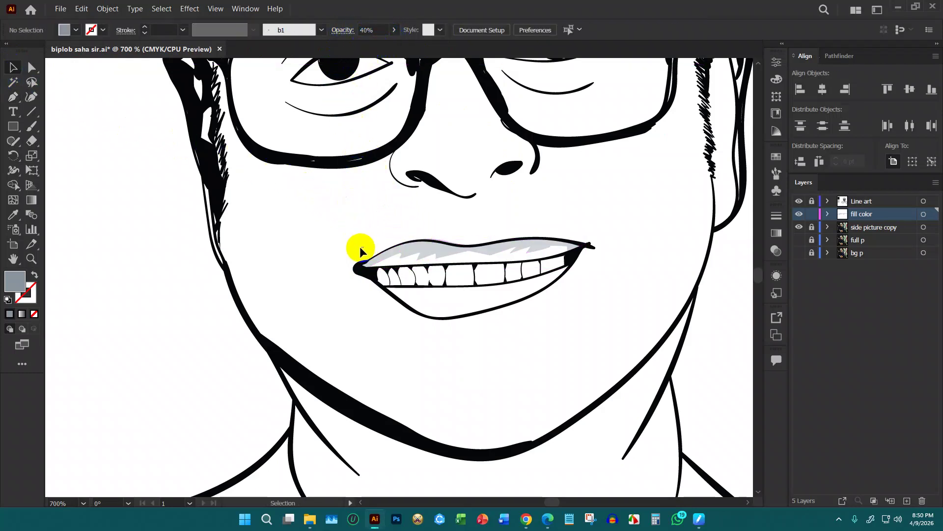
pyautogui.press('p')
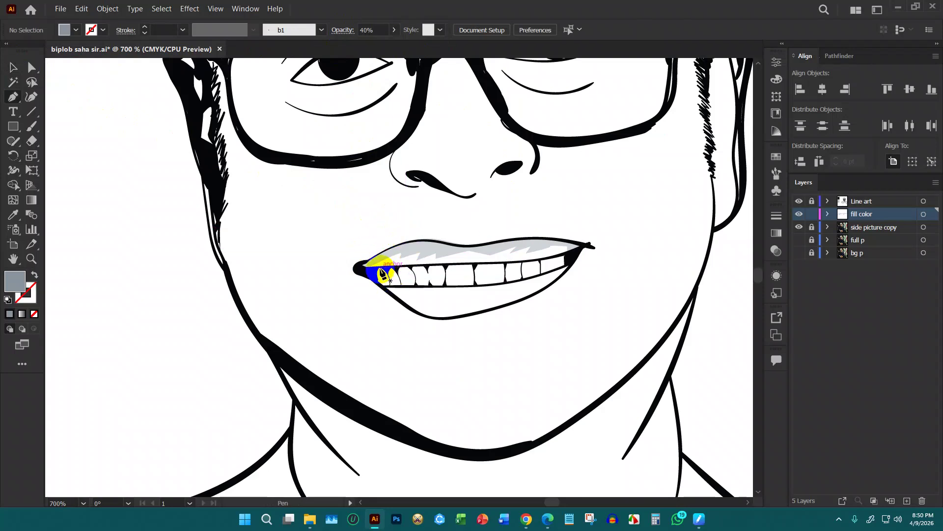
pyautogui.click(364, 262)
pyautogui.click(415, 262)
pyautogui.click(446, 261)
pyautogui.click(472, 255)
pyautogui.click(490, 259)
pyautogui.click(517, 255)
pyautogui.click(540, 255)
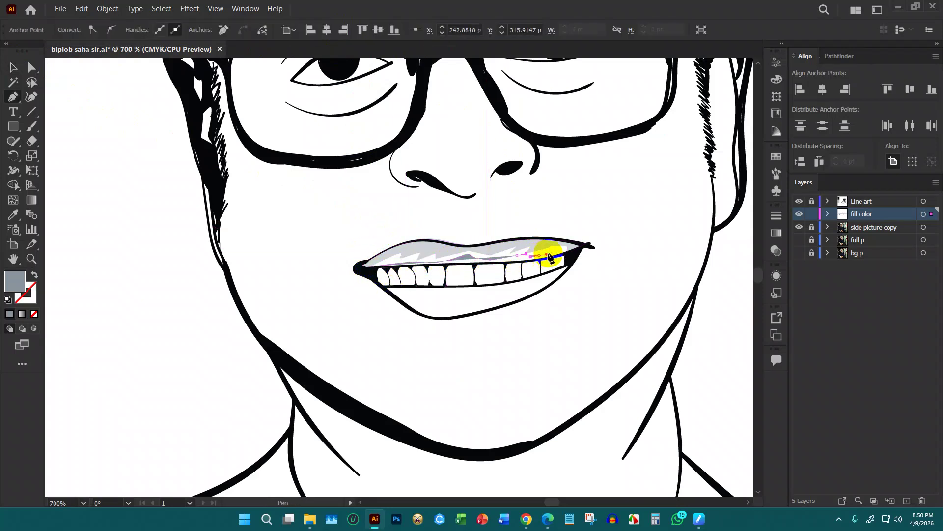
pyautogui.moveTo(574, 251); pyautogui.dragTo(505, 263)
pyautogui.click(465, 264)
pyautogui.moveTo(442, 264); pyautogui.dragTo(430, 266)
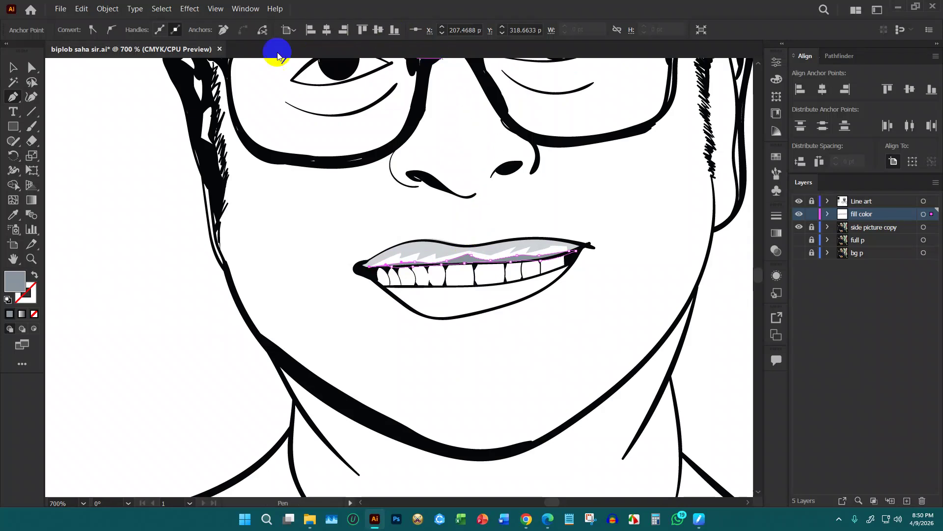
# Select the upper-lip band and check its opacity setting
pyautogui.click(12, 72)
pyautogui.click(366, 245)
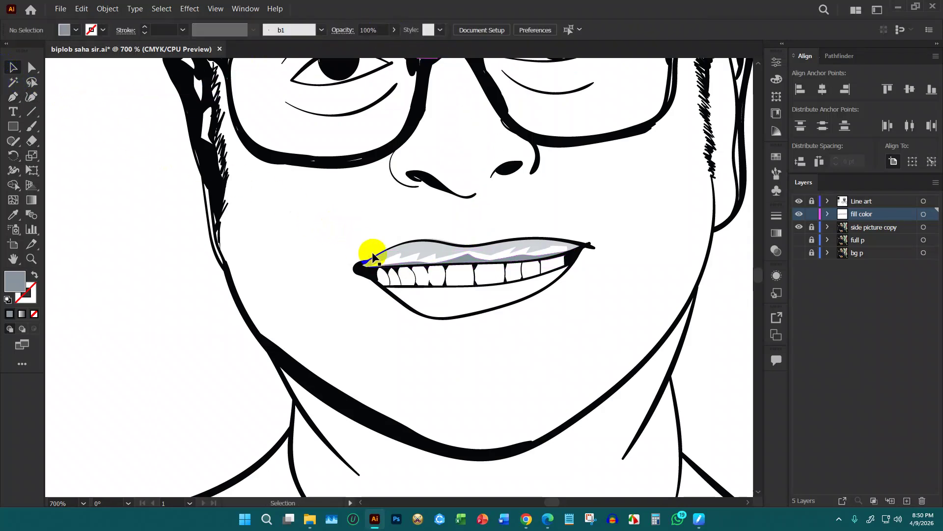
pyautogui.click(396, 267)
pyautogui.click(393, 31)
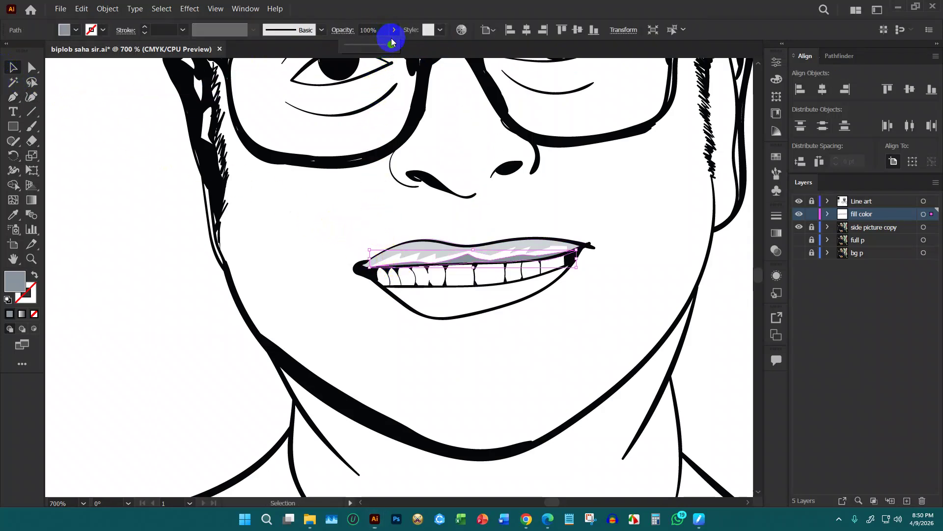
pyautogui.click(346, 231)
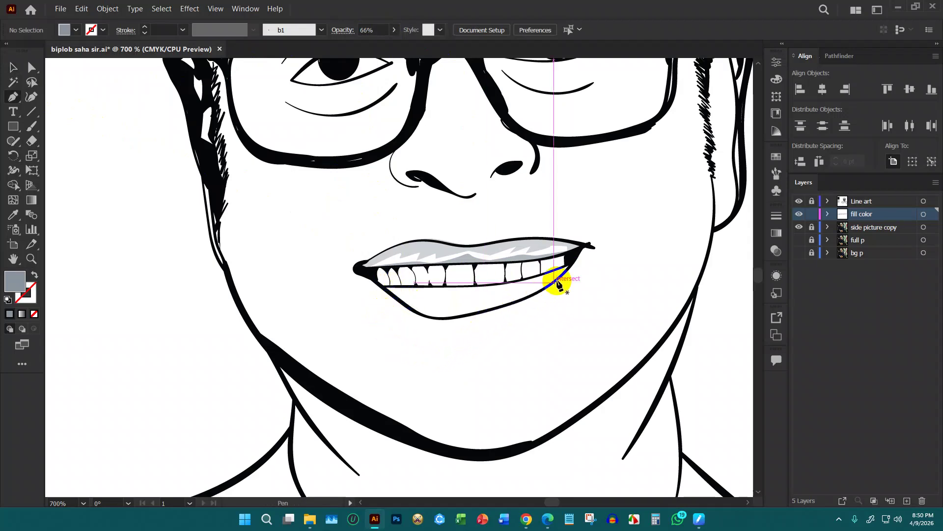
# Start the lower-lip shading with a zigzag top edge out to the right mouth corner
pyautogui.click(384, 285)
pyautogui.click(387, 290)
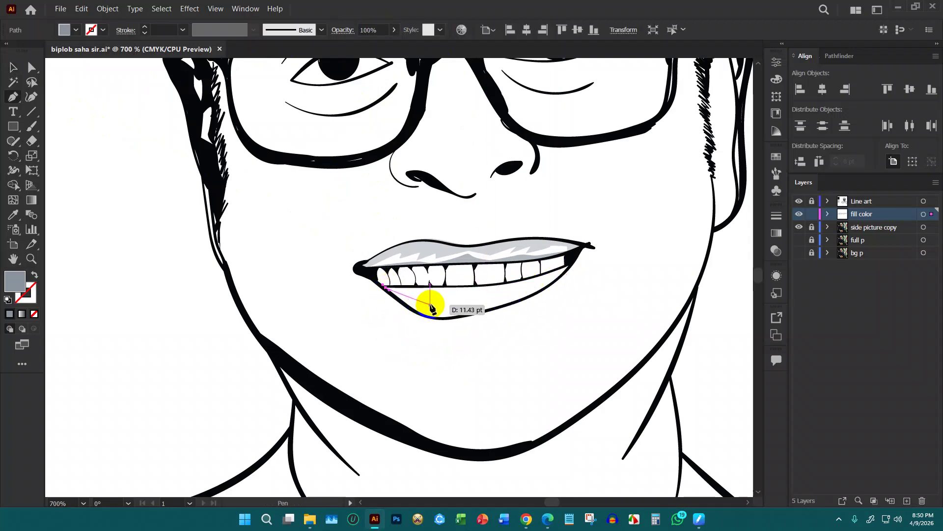
pyautogui.moveTo(432, 302); pyautogui.dragTo(445, 299)
pyautogui.click(451, 296)
pyautogui.click(439, 303)
pyautogui.click(474, 303)
pyautogui.click(481, 291)
pyautogui.click(504, 291)
pyautogui.click(498, 299)
pyautogui.click(522, 286)
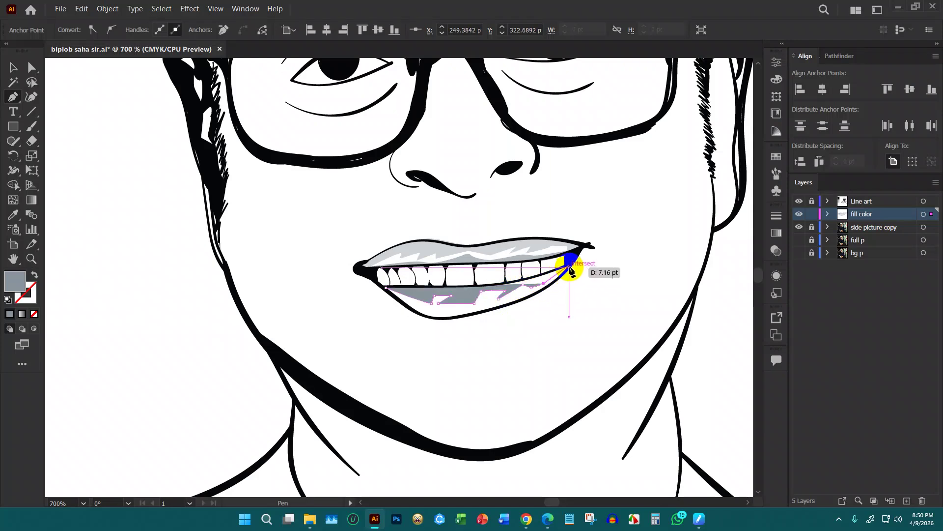
pyautogui.click(574, 262)
# Follow the bottom of the lower lip back leftward and close the shading shape
pyautogui.click(548, 290)
pyautogui.click(531, 297)
pyautogui.click(514, 304)
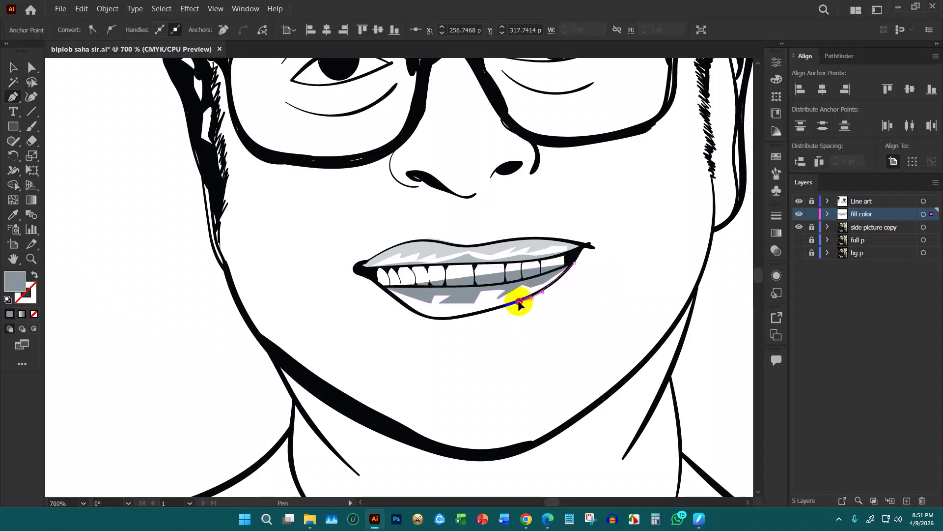
pyautogui.moveTo(465, 316); pyautogui.dragTo(382, 285)
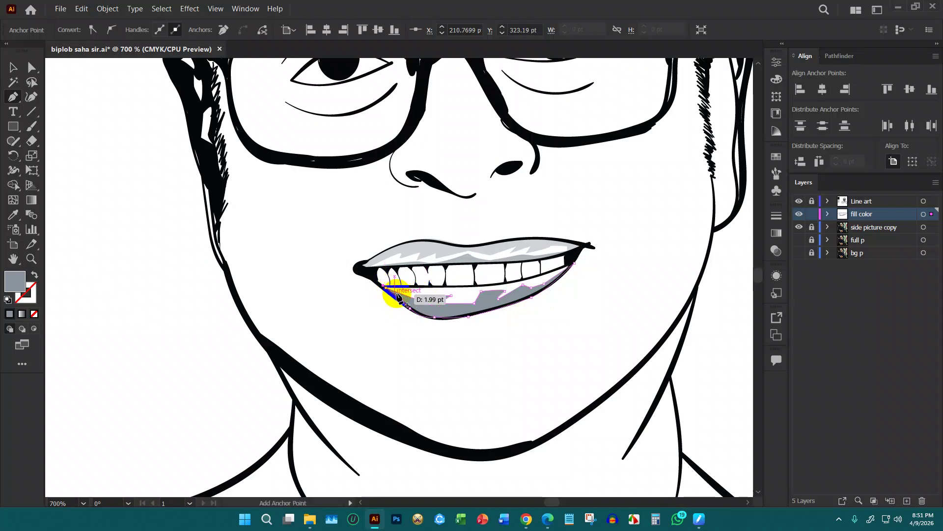
pyautogui.scroll(5, 421, 275)
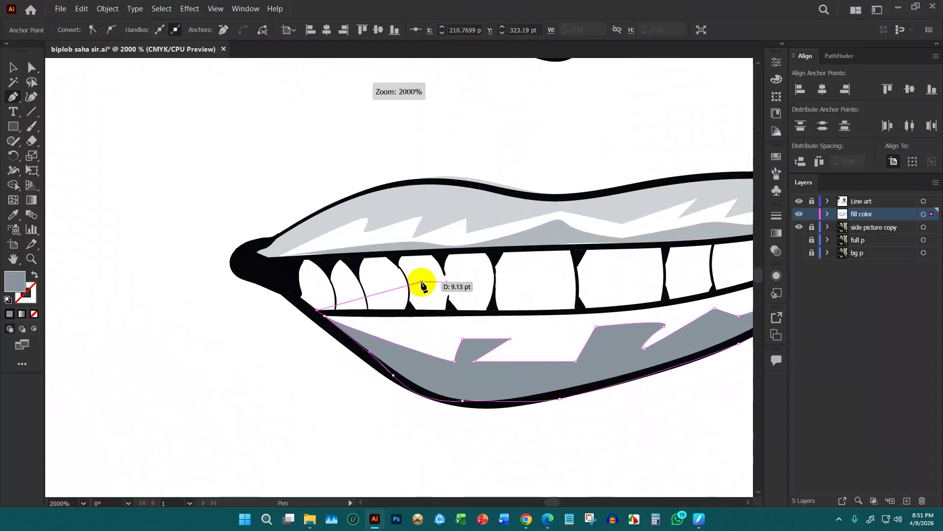
pyautogui.hotkey('ctrl', 'z')
pyautogui.moveTo(326, 316); pyautogui.dragTo(325, 316)
# Trace a strip along the lower teeth edge out to the right mouth corner
pyautogui.click(381, 315)
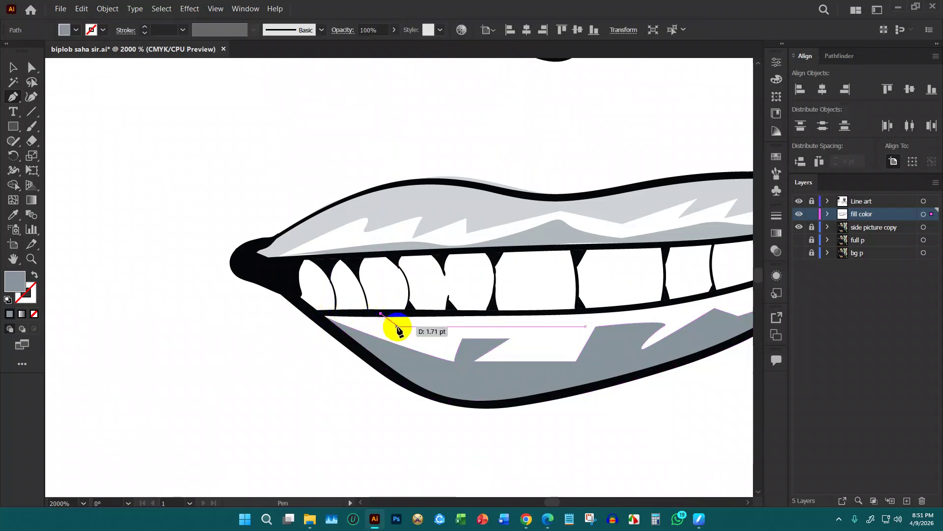
pyautogui.click(420, 326)
pyautogui.click(473, 320)
pyautogui.click(520, 334)
pyautogui.click(554, 329)
pyautogui.moveTo(589, 321); pyautogui.dragTo(432, 340)
pyautogui.click(485, 334)
pyautogui.click(525, 328)
pyautogui.click(640, 298)
pyautogui.click(692, 269)
# Run the strip back leftward under the teeth and close it, then switch to Selection
pyautogui.click(662, 279)
pyautogui.click(644, 284)
pyautogui.click(627, 290)
pyautogui.click(537, 320)
pyautogui.click(418, 328)
pyautogui.click(399, 329)
pyautogui.click(343, 324)
pyautogui.click(314, 332)
pyautogui.click(269, 327)
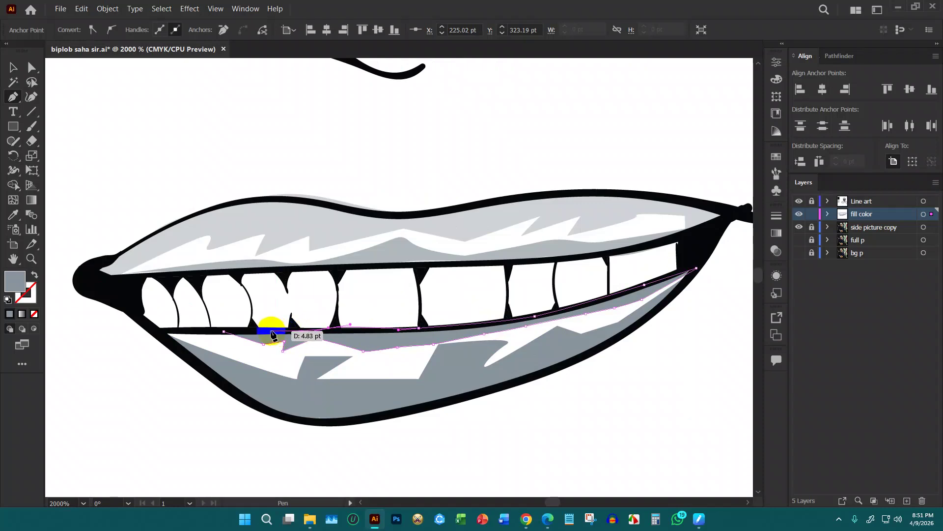
pyautogui.click(227, 333)
pyautogui.click(224, 331)
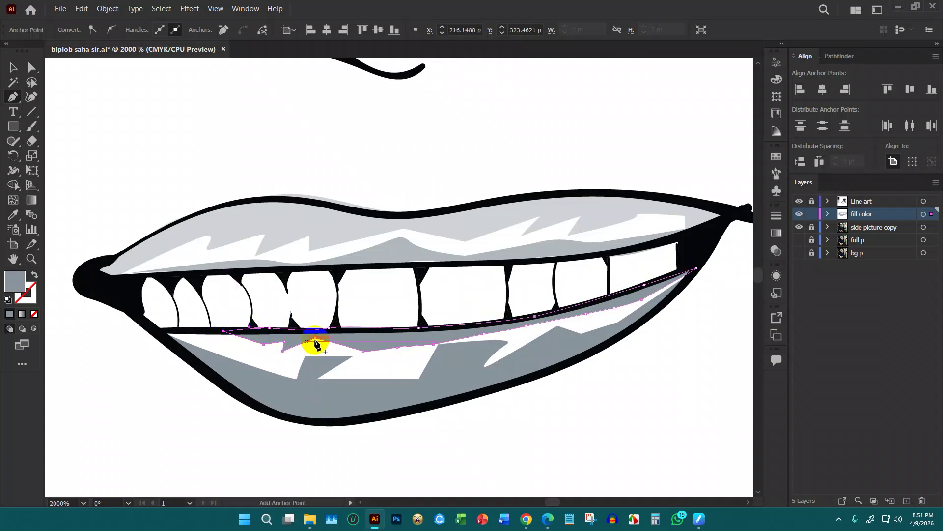
pyautogui.press('v')
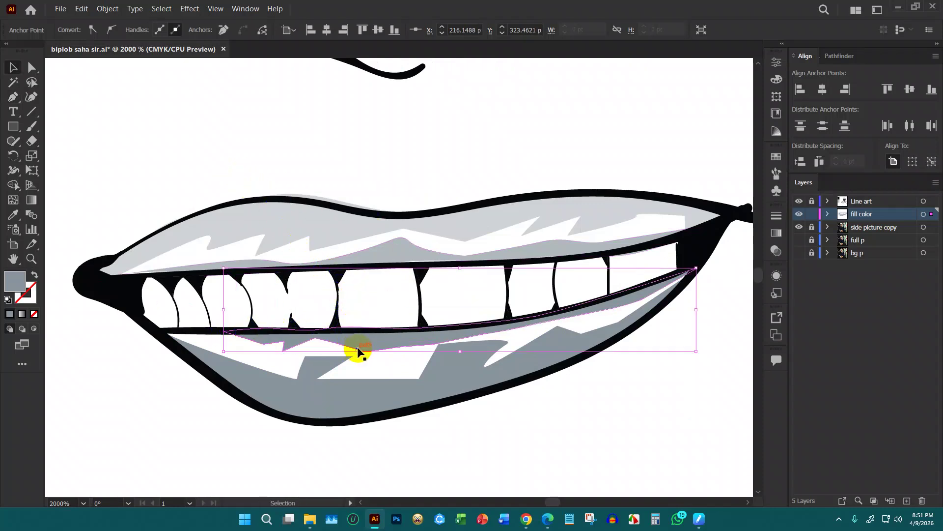
# Select the lower-lip shading, set its opacity to 40%, and zoom out
pyautogui.click(315, 323)
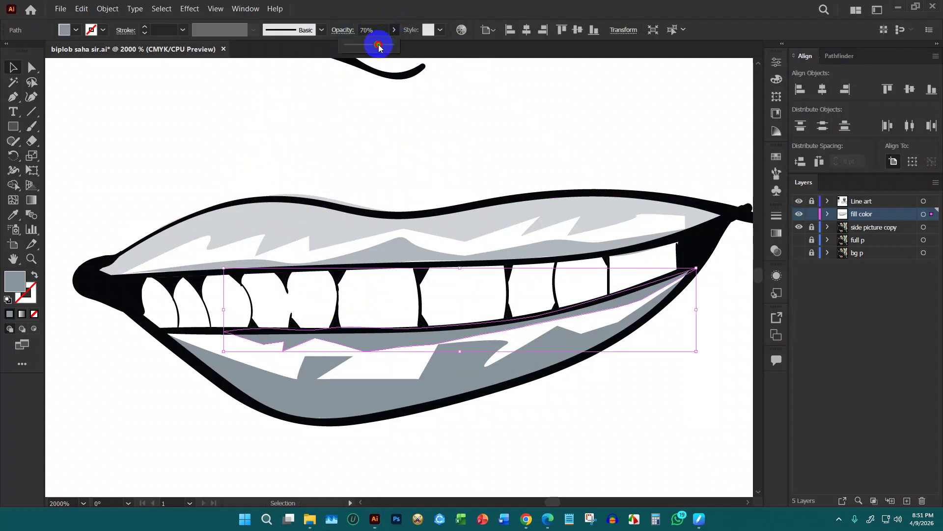
pyautogui.doubleClick(329, 398)
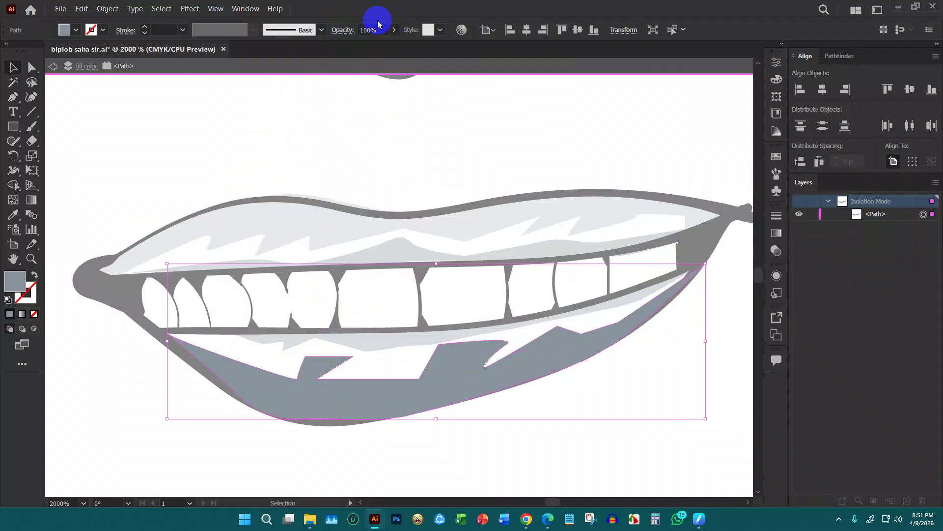
pyautogui.doubleClick(386, 92)
pyautogui.click(395, 30)
pyautogui.moveTo(364, 48); pyautogui.dragTo(365, 46)
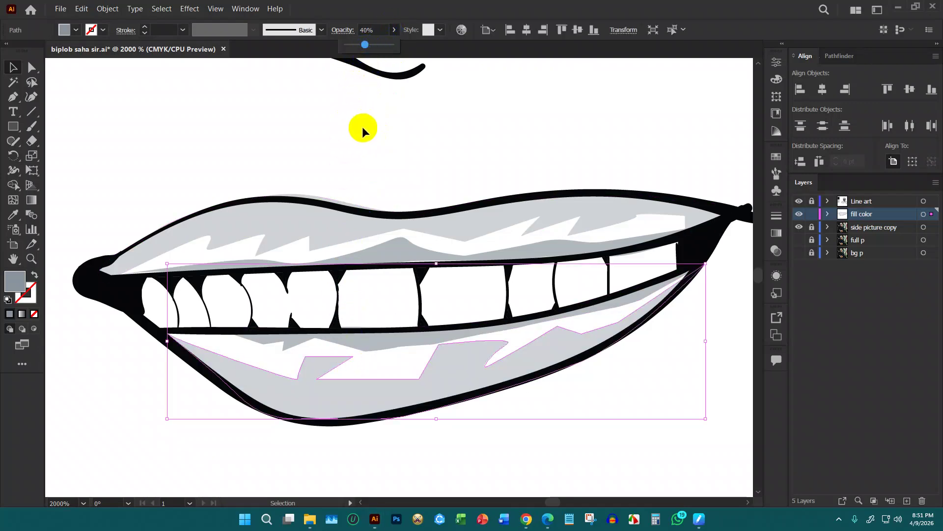
pyautogui.click(366, 185)
pyautogui.scroll(-8, 416, 224)
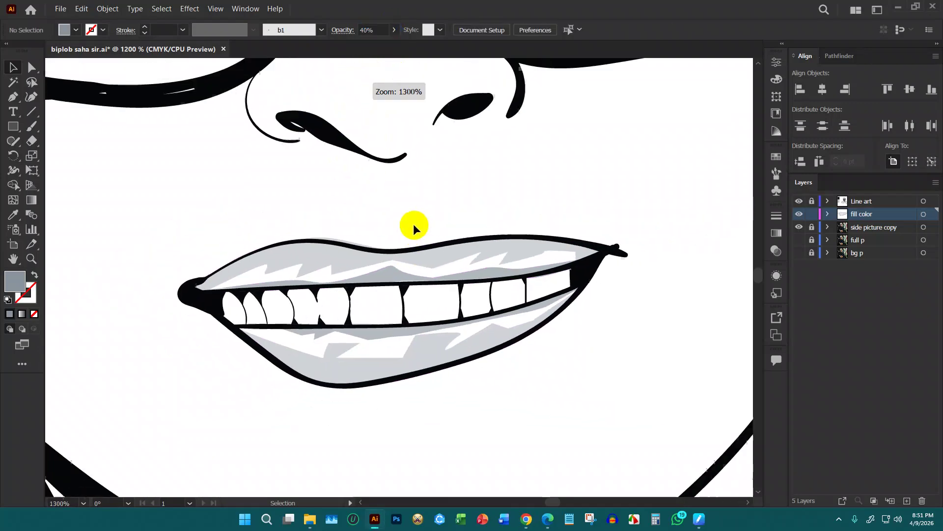
pyautogui.scroll(-6, 411, 225)
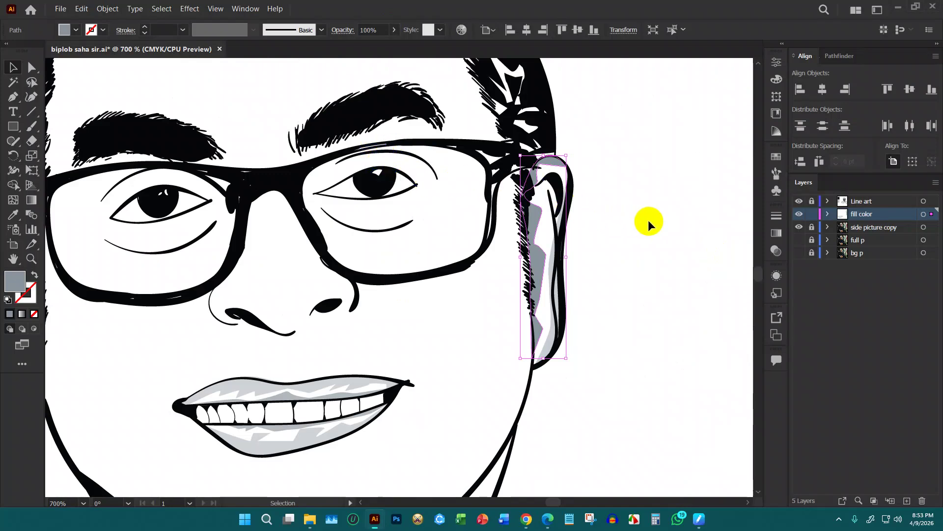
# Deselect the ear shading and pan the view to the right temple and cap edge
pyautogui.click(639, 218)
pyautogui.scroll(-4, 603, 215)
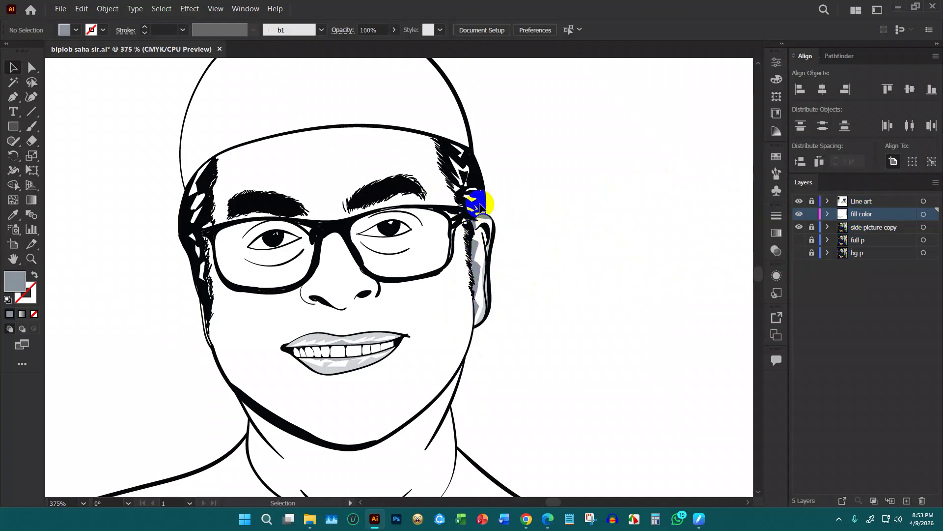
pyautogui.scroll(2, 497, 255)
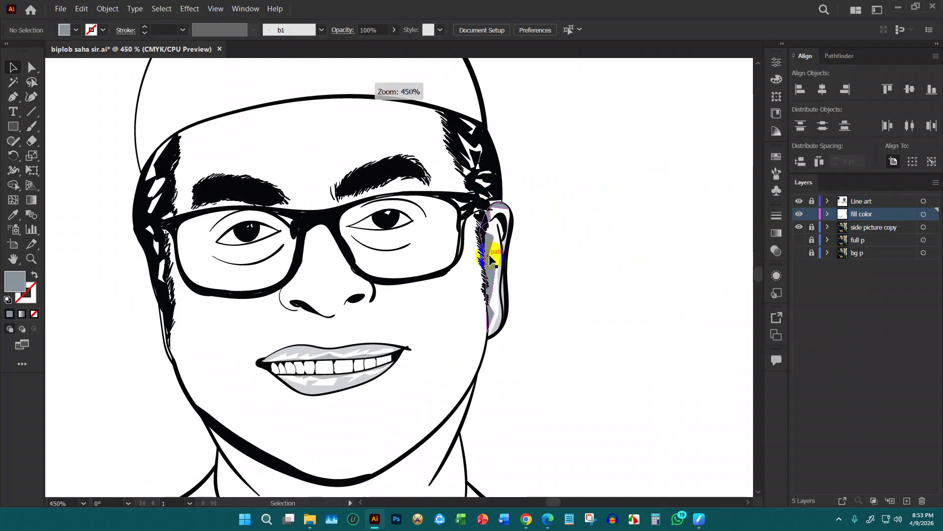
pyautogui.scroll(2, 482, 184)
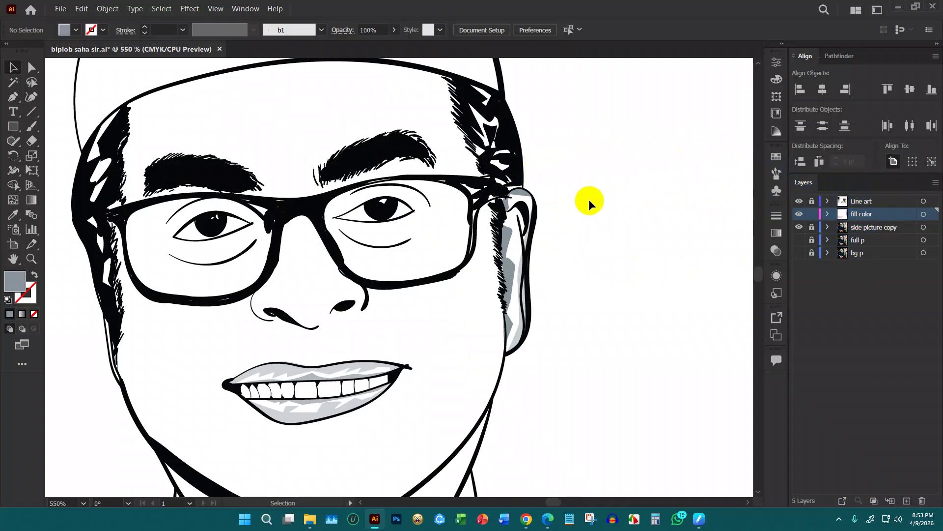
pyautogui.moveTo(582, 196); pyautogui.dragTo(656, 234)
pyautogui.moveTo(645, 282); pyautogui.dragTo(658, 248)
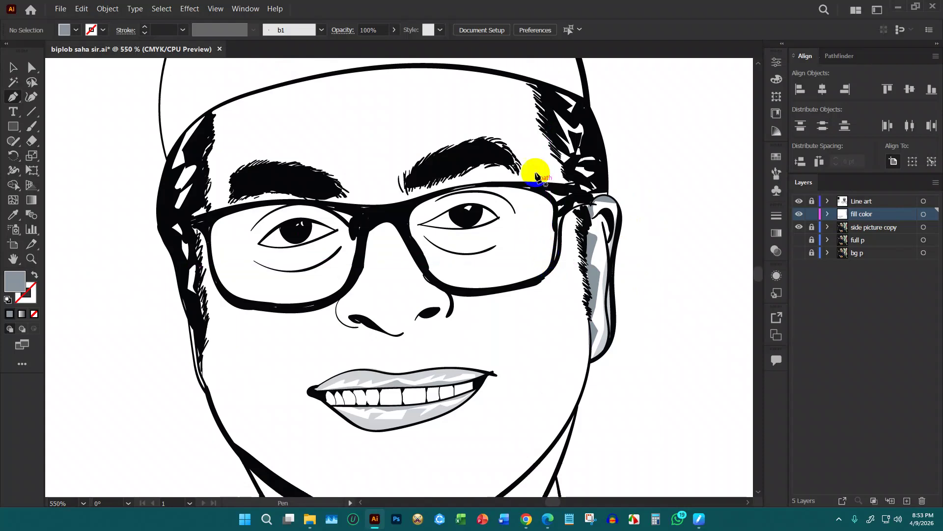
# Start a shading path from the right head outline toward the eyebrow, undoing a misplaced point
pyautogui.click(534, 81)
pyautogui.moveTo(421, 63); pyautogui.dragTo(385, 68)
pyautogui.hotkey('ctrl', 'z')
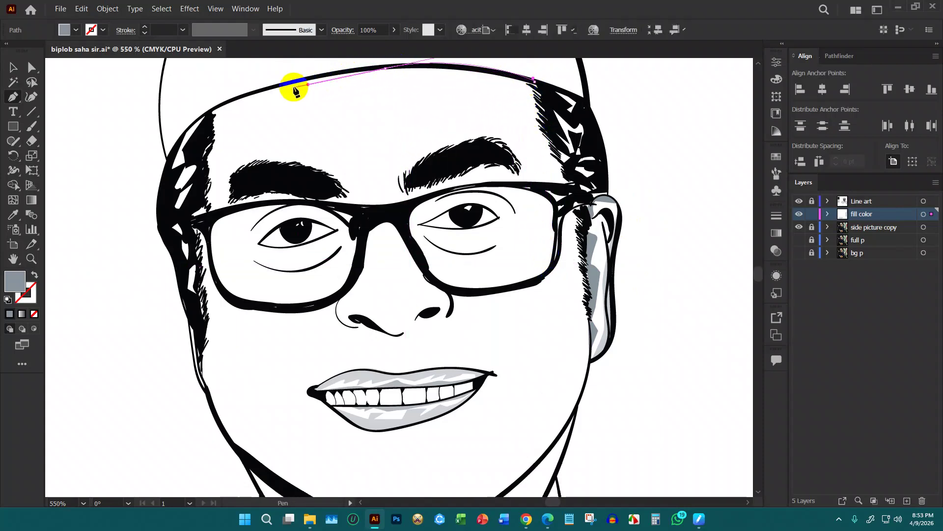
pyautogui.moveTo(396, 68); pyautogui.dragTo(384, 66)
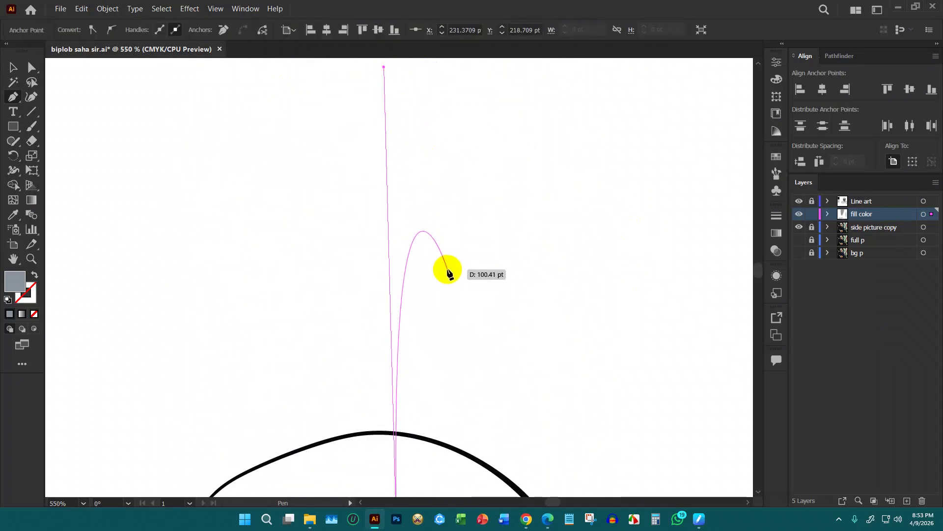
pyautogui.scroll(-10, 449, 280)
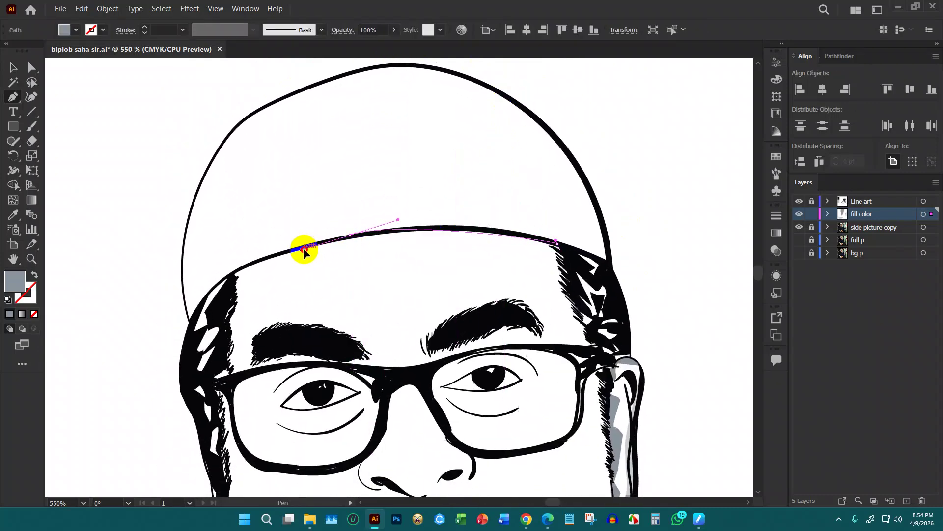
# Trace the hair shape from the brim across the left temple and forehead with jagged spikes
pyautogui.moveTo(233, 271); pyautogui.dragTo(235, 298)
pyautogui.click(232, 300)
pyautogui.click(250, 300)
pyautogui.click(279, 278)
pyautogui.click(245, 319)
pyautogui.click(288, 294)
pyautogui.click(280, 307)
pyautogui.click(337, 301)
pyautogui.click(355, 282)
pyautogui.click(383, 281)
# Continue the spiky hairline to the right temple and close the hair shape
pyautogui.click(372, 300)
pyautogui.click(404, 305)
pyautogui.click(421, 283)
pyautogui.click(451, 282)
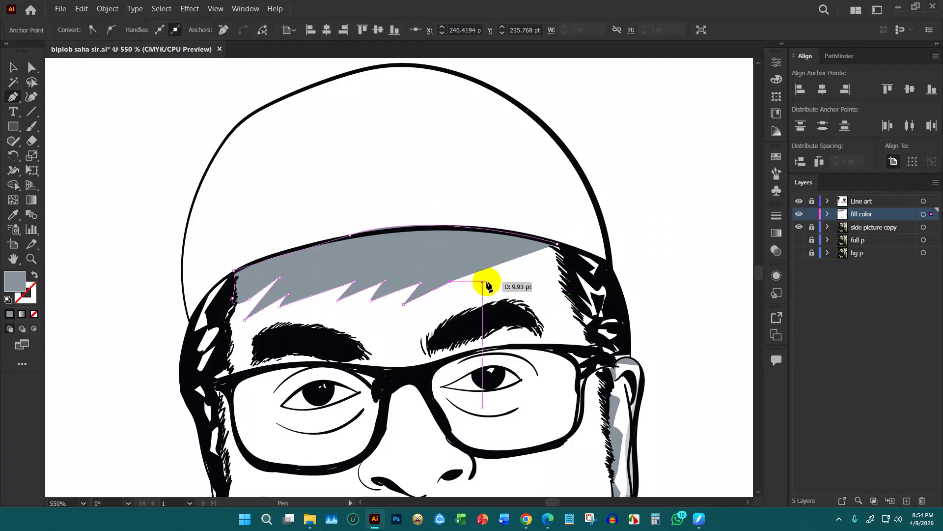
pyautogui.click(498, 282)
pyautogui.moveTo(536, 293); pyautogui.dragTo(552, 309)
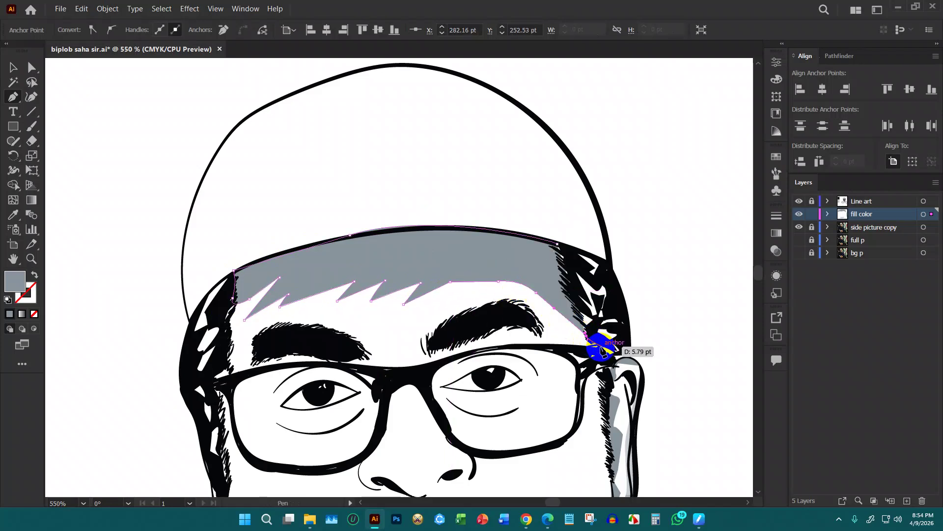
pyautogui.click(564, 288)
pyautogui.click(573, 290)
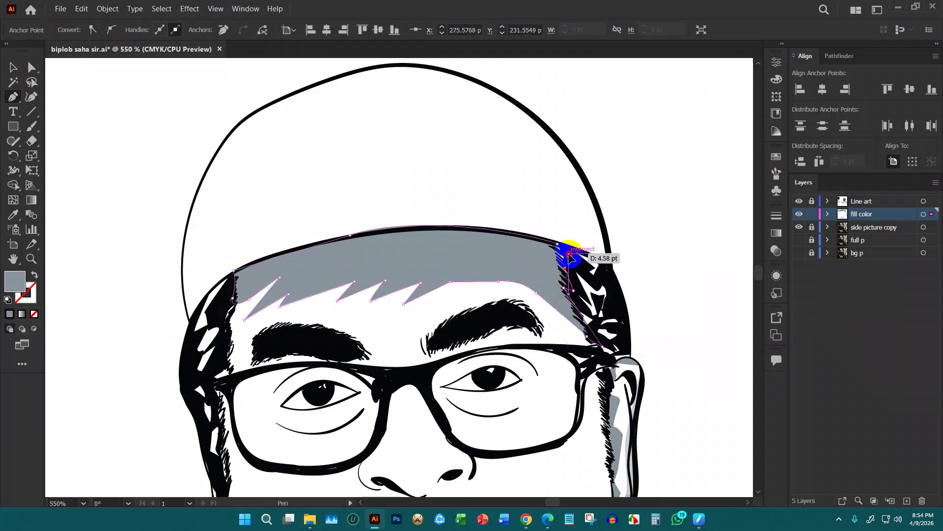
pyautogui.moveTo(559, 244); pyautogui.dragTo(596, 238)
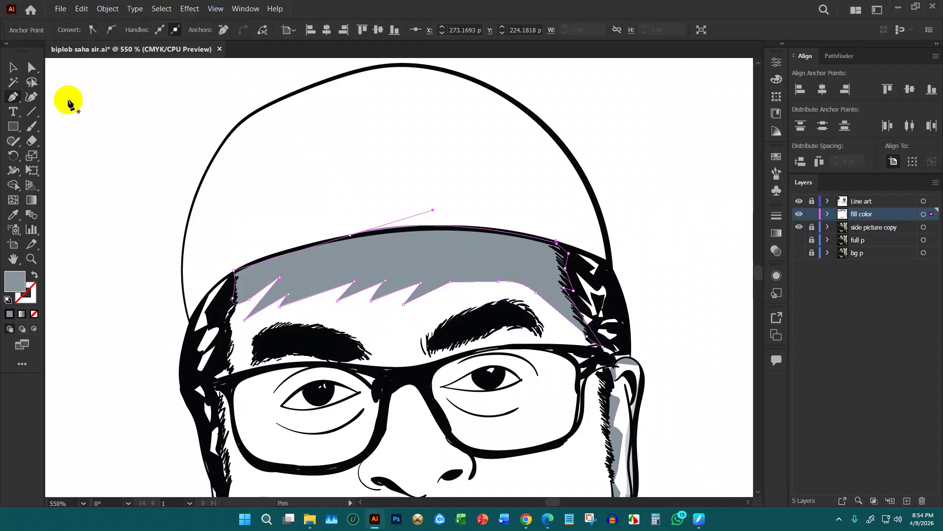
# Set the finished hair shape's opacity to 23%
pyautogui.click(21, 74)
pyautogui.click(444, 247)
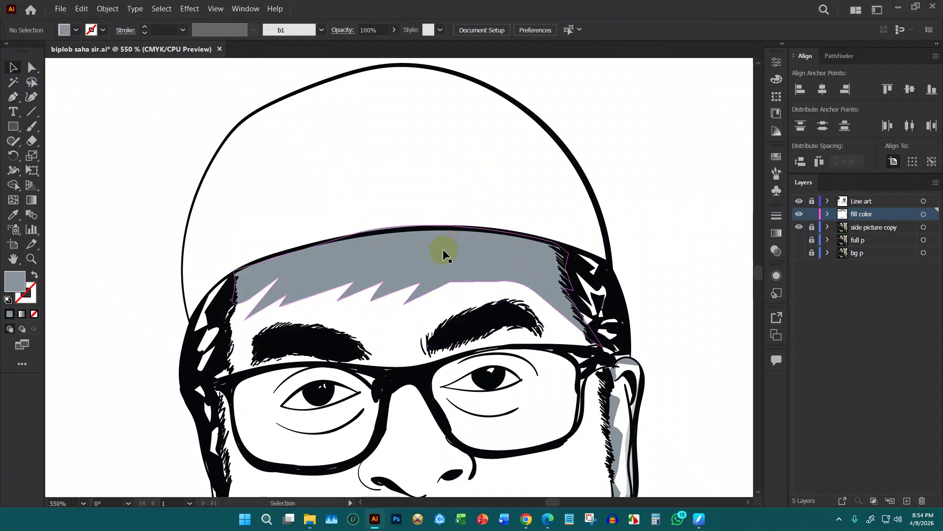
pyautogui.moveTo(394, 33); pyautogui.dragTo(358, 50)
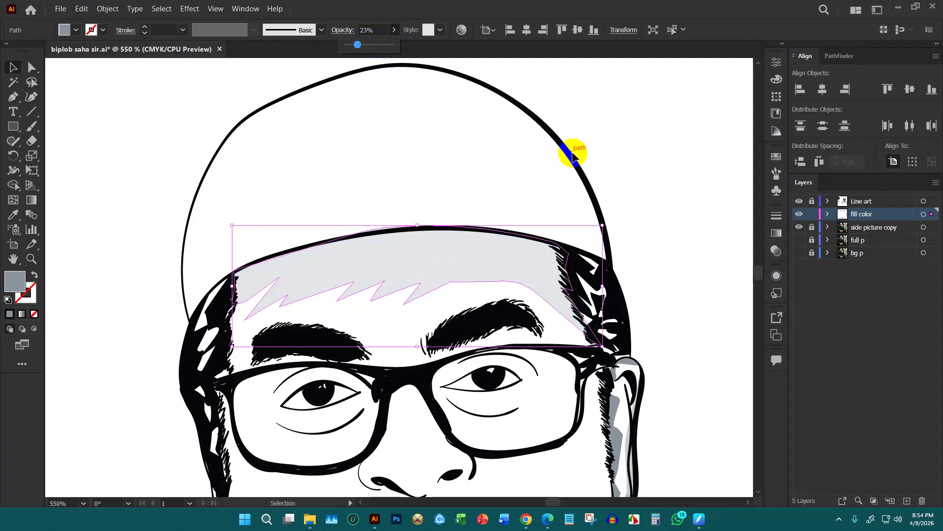
pyautogui.click(624, 155)
# Delete the pale grey spiky hair shading over the forehead
pyautogui.hotkey('ctrl', '-')
pyautogui.hotkey('ctrl', '-')
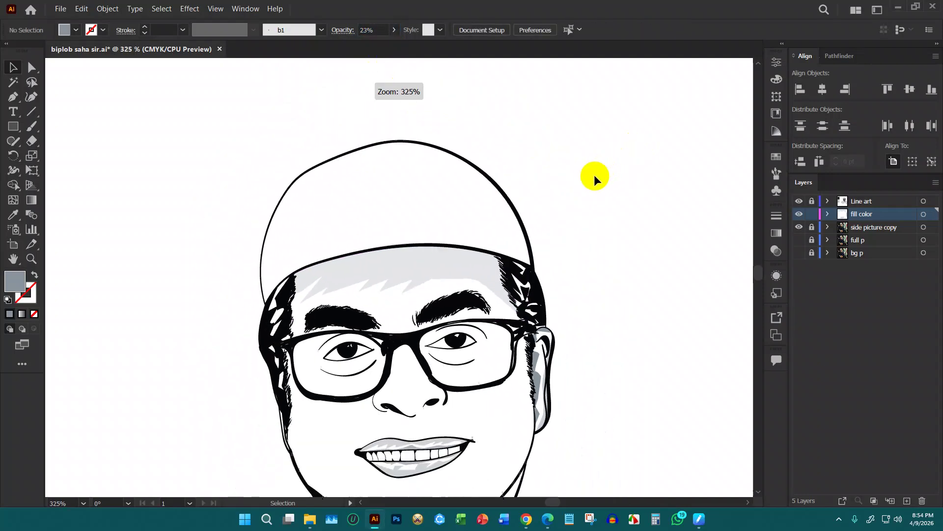
pyautogui.click(453, 267)
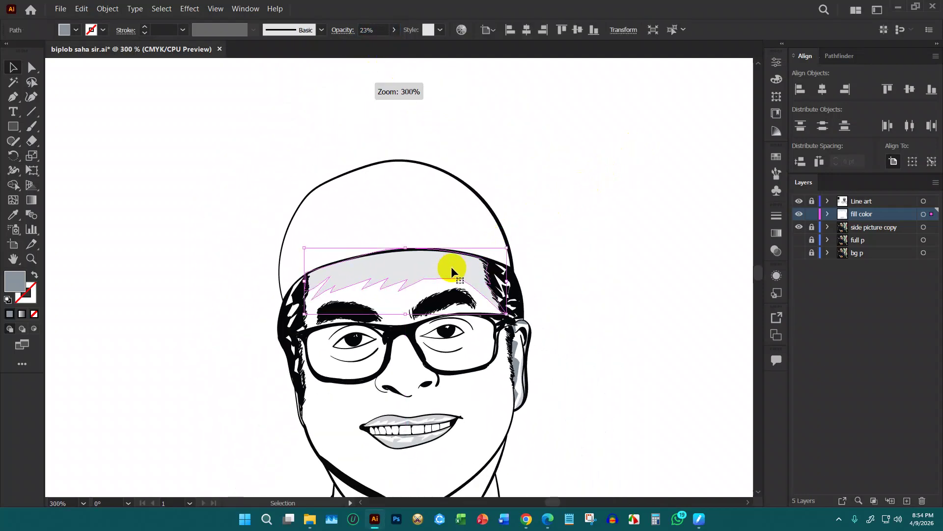
pyautogui.press('Delete')
pyautogui.press('p')
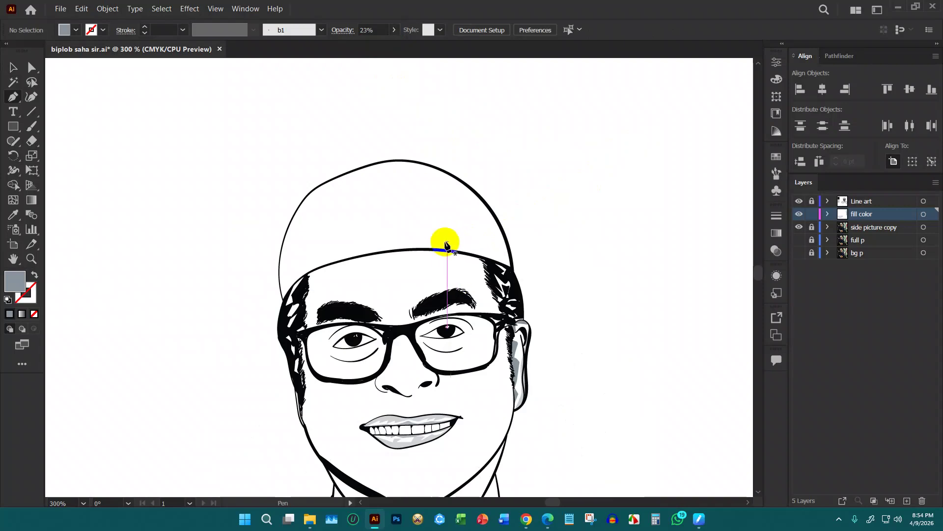
pyautogui.hotkey('ctrl', '+')
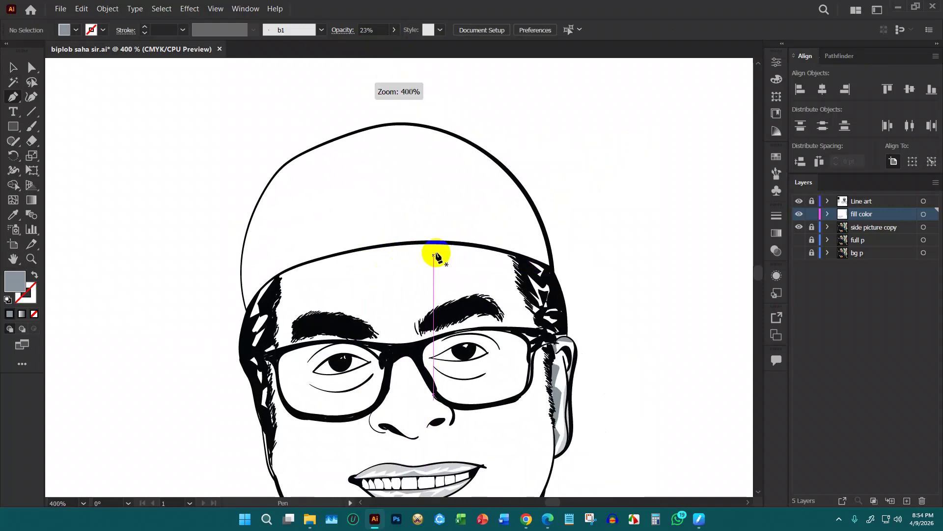
# Trace a new brim shadow from the brim's left end along the brim and down the right temple
pyautogui.click(279, 276)
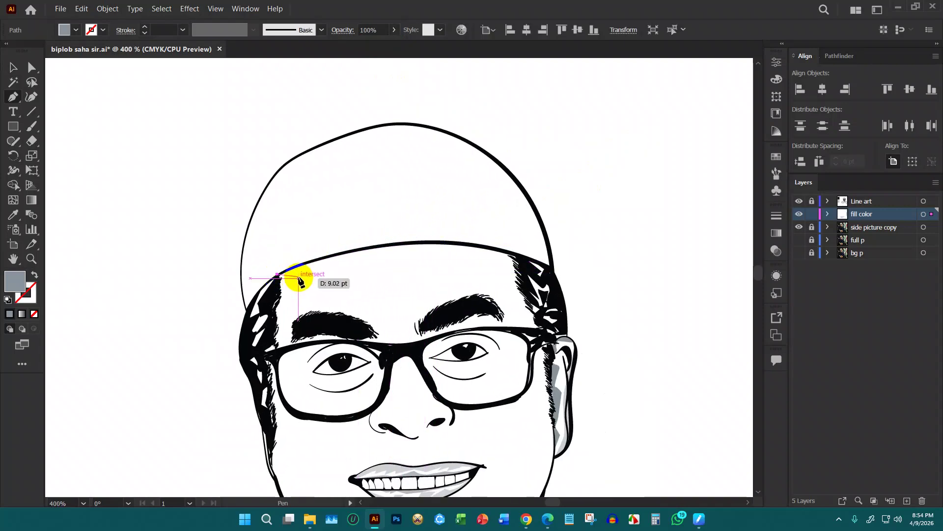
pyautogui.hotkey('ctrl', 'z')
pyautogui.click(278, 275)
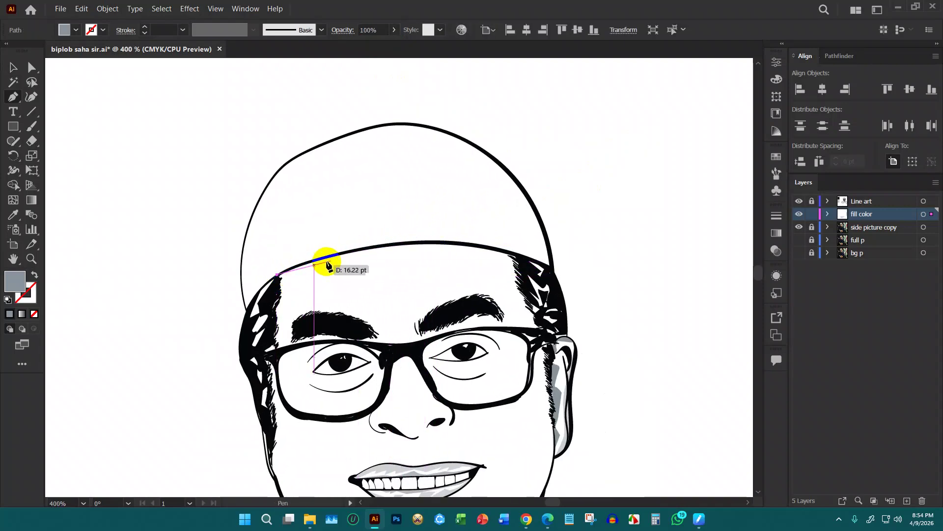
pyautogui.moveTo(402, 261); pyautogui.dragTo(500, 289)
pyautogui.click(511, 299)
pyautogui.click(525, 317)
pyautogui.moveTo(541, 326); pyautogui.dragTo(554, 328)
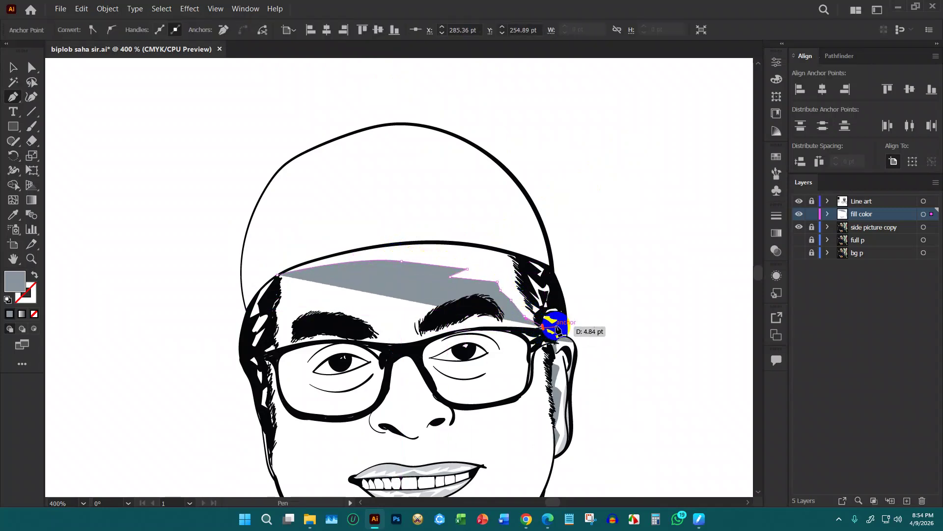
pyautogui.click(558, 329)
# Bring the brim shadow outline back along the brim's lower edge and close it
pyautogui.moveTo(555, 293); pyautogui.dragTo(416, 244)
pyautogui.click(369, 252)
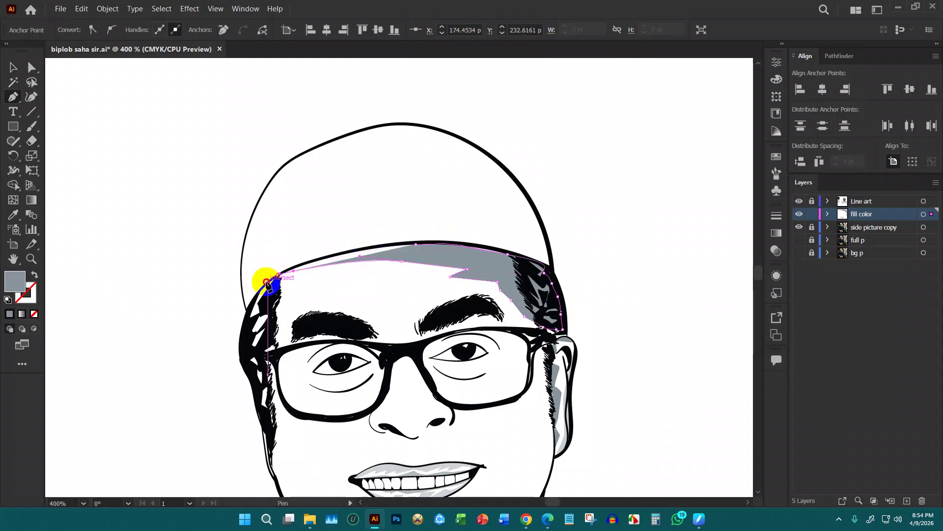
pyautogui.moveTo(264, 288); pyautogui.dragTo(285, 268)
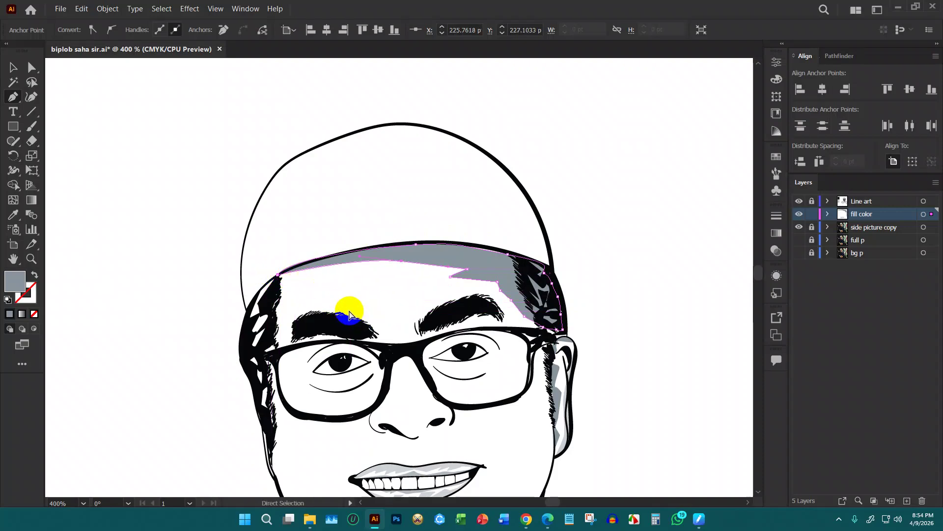
pyautogui.scroll(-1, 349, 312)
pyautogui.scroll(4, 309, 270)
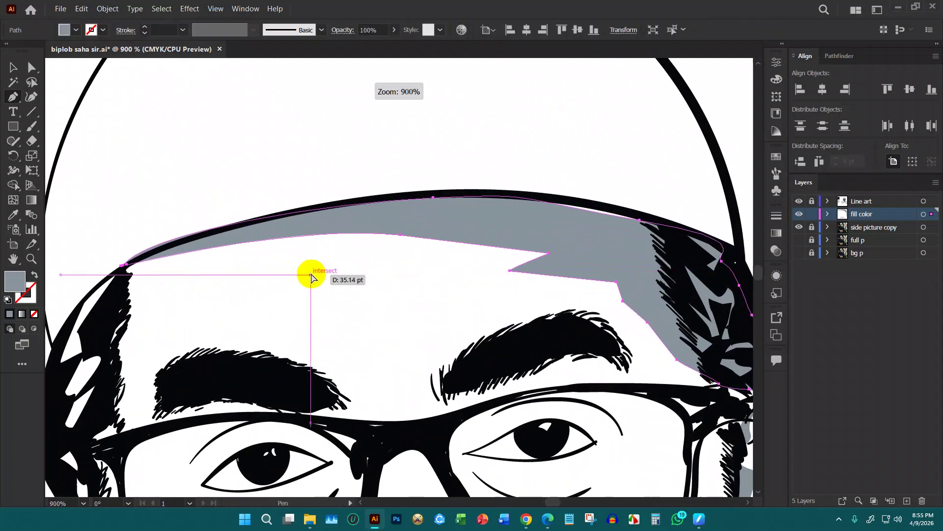
pyautogui.click(191, 237)
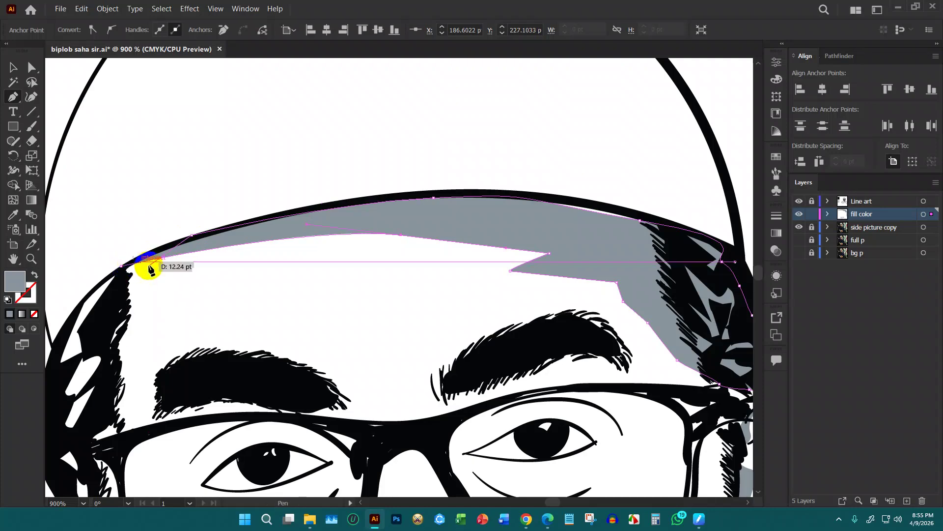
pyautogui.click(124, 267)
pyautogui.scroll(-3, 391, 324)
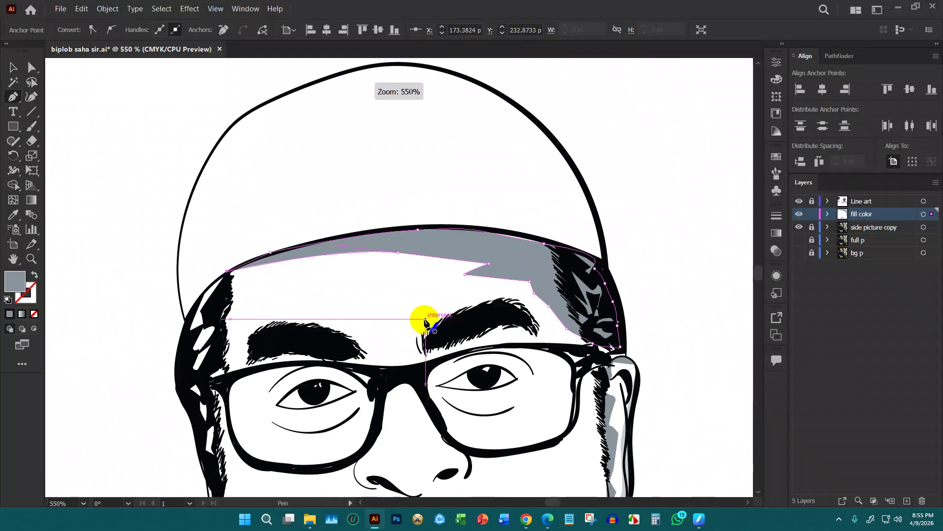
# Set the new grey brim shadow's opacity to 47%
pyautogui.press('v')
pyautogui.click(526, 249)
pyautogui.moveTo(378, 44); pyautogui.dragTo(371, 46)
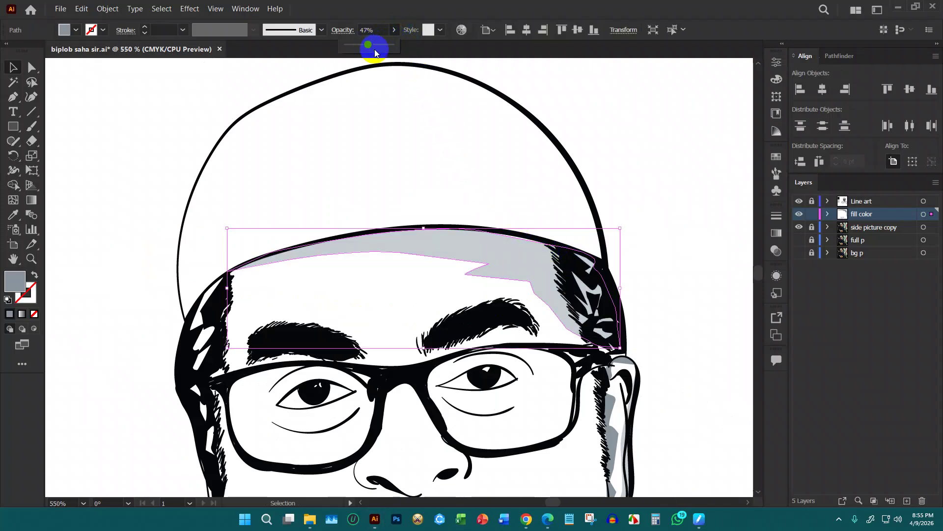
pyautogui.click(654, 163)
pyautogui.scroll(-1, 621, 177)
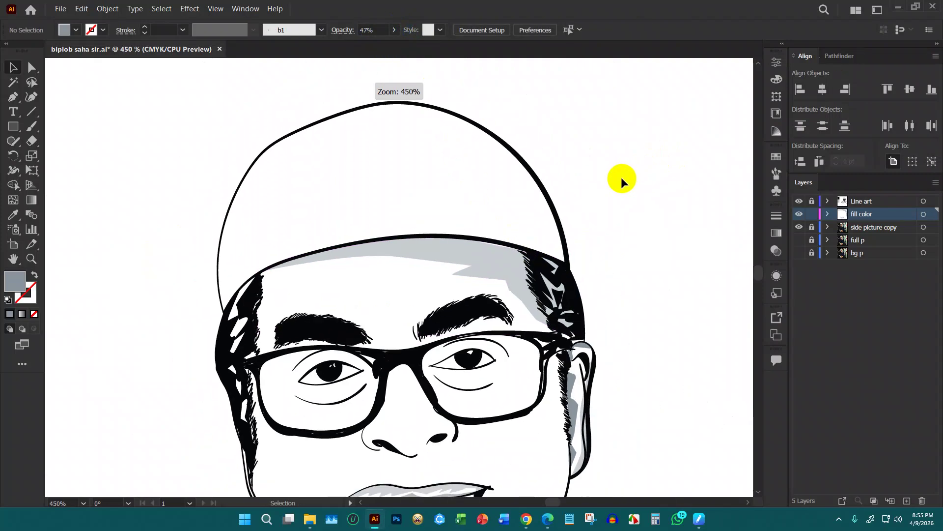
# Trace a shading shape from the cap's left edge down the left hairline and temple
pyautogui.scroll(-1, 571, 196)
pyautogui.press('p')
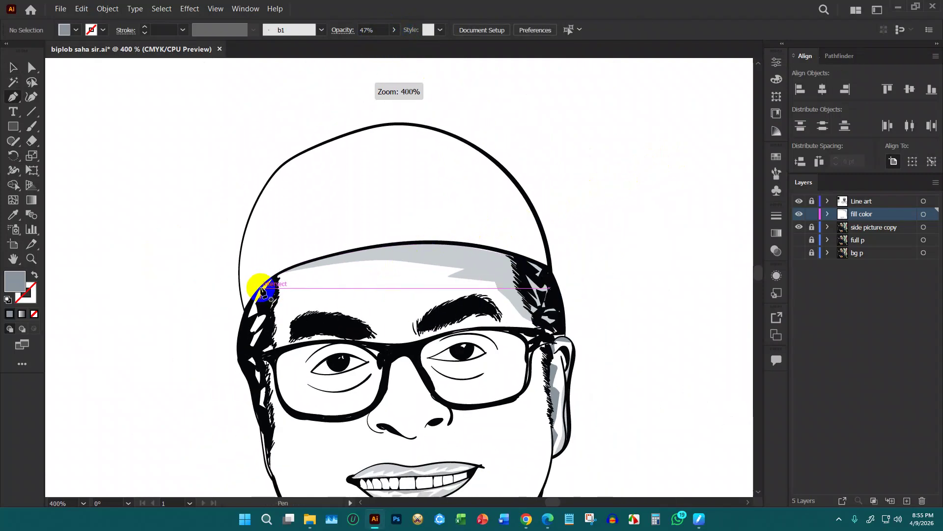
pyautogui.click(277, 279)
pyautogui.click(308, 289)
pyautogui.click(290, 295)
pyautogui.click(287, 304)
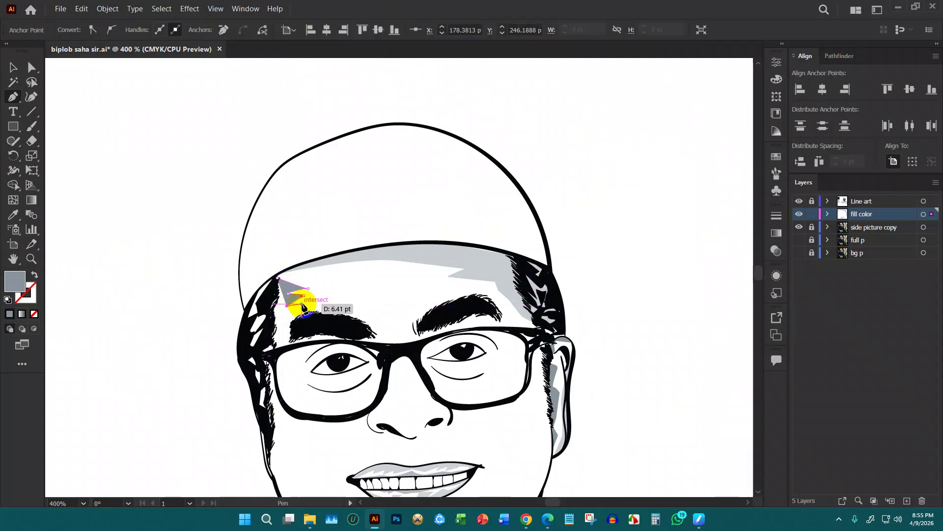
pyautogui.moveTo(303, 301); pyautogui.dragTo(302, 280)
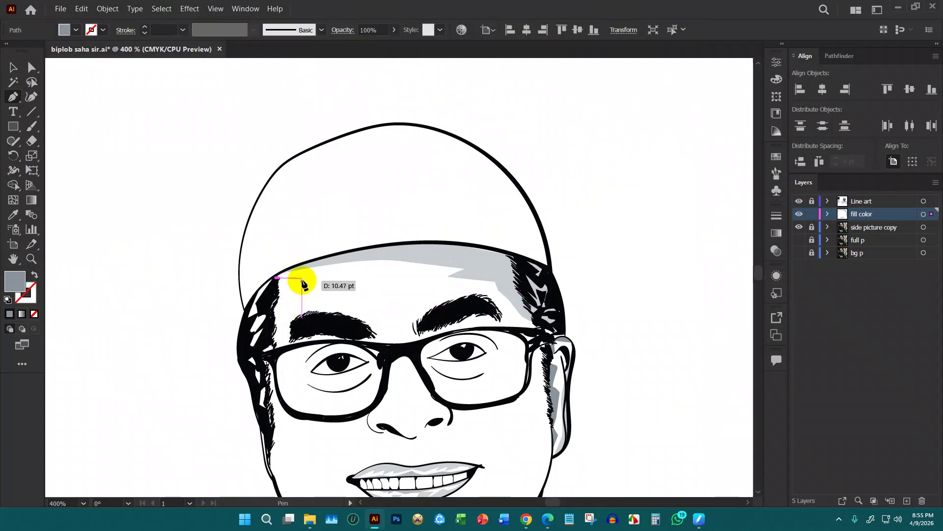
pyautogui.click(290, 294)
pyautogui.click(302, 300)
pyautogui.click(290, 308)
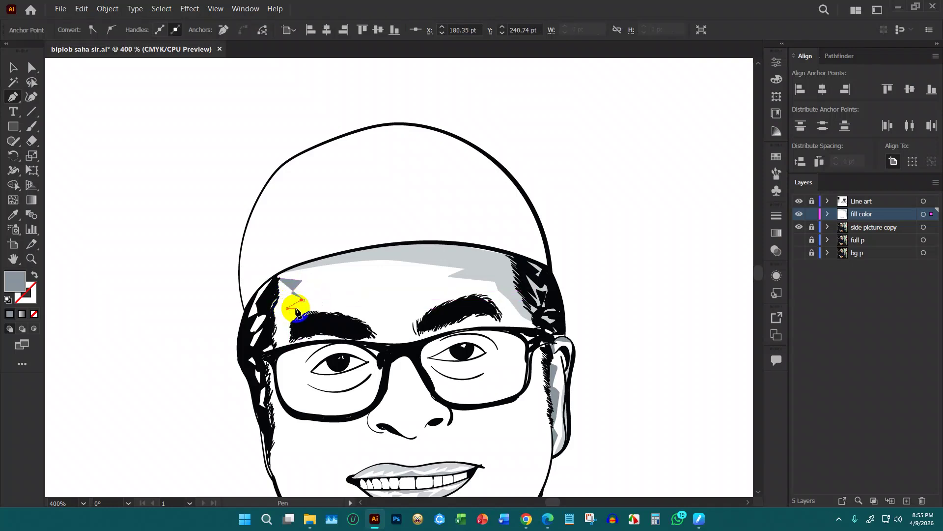
# Extend the shape down to the sideburn and back up the hair's left edge to close it
pyautogui.click(261, 406)
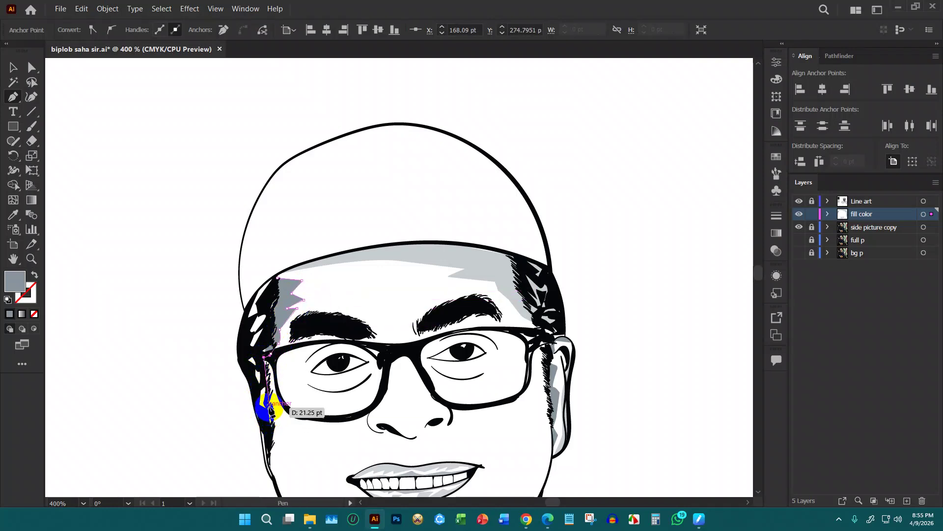
pyautogui.click(271, 410)
pyautogui.click(243, 331)
pyautogui.click(248, 305)
pyautogui.click(253, 284)
pyautogui.click(273, 278)
pyautogui.moveTo(277, 278); pyautogui.dragTo(287, 280)
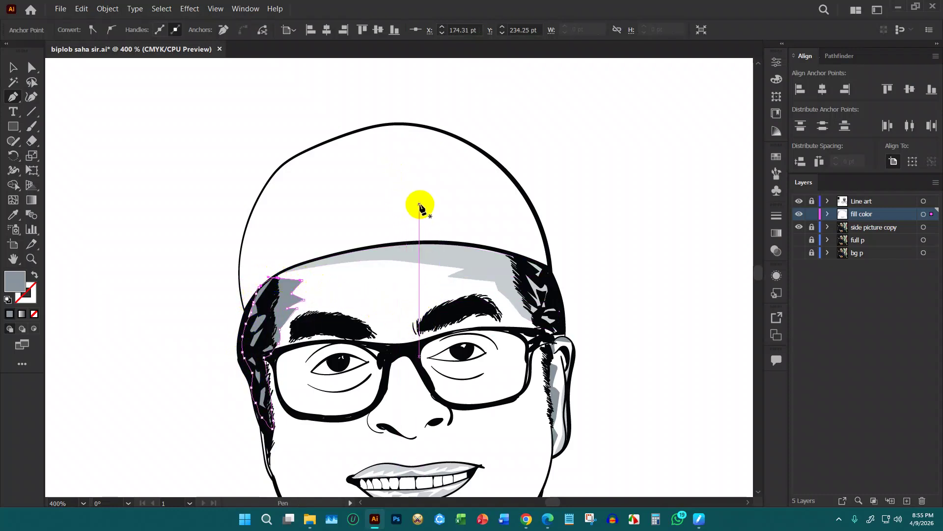
# Set the left-side grey hair shading to 41% opacity
pyautogui.press('v')
pyautogui.click(503, 221)
pyautogui.click(292, 292)
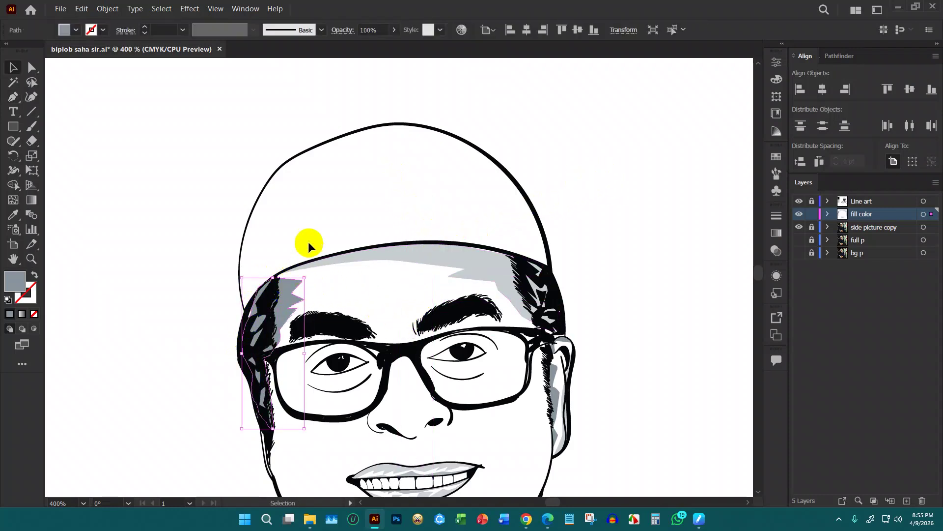
pyautogui.moveTo(371, 45); pyautogui.dragTo(365, 45)
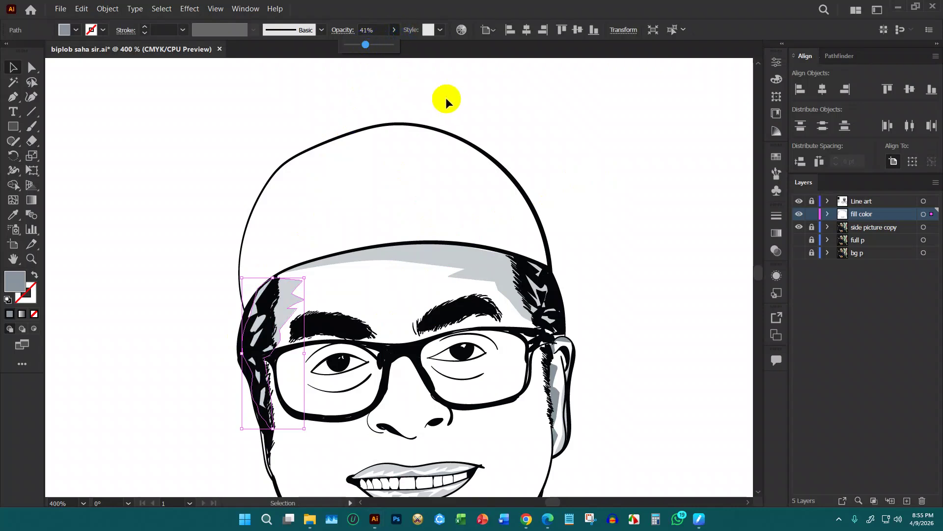
pyautogui.click(576, 174)
# Trace a spiky shading outline around the top of the left eyebrow
pyautogui.press('p')
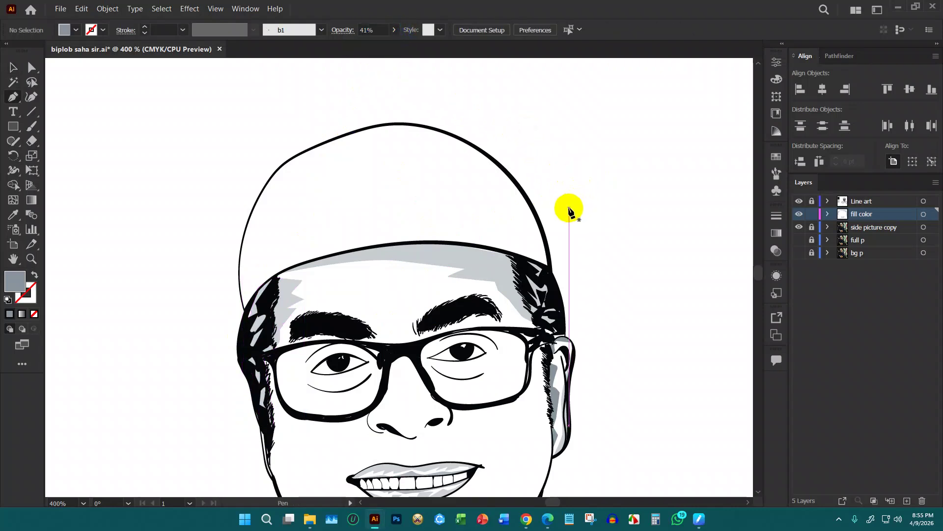
pyautogui.click(304, 326)
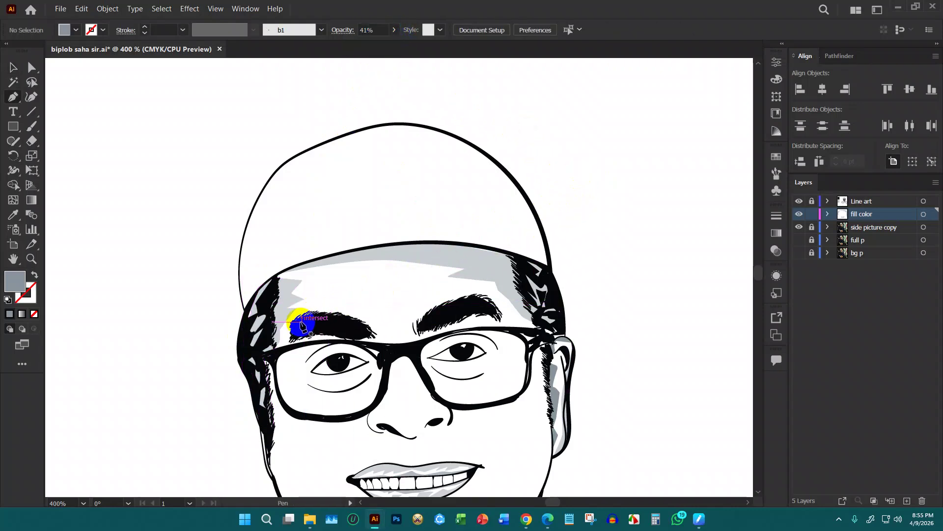
pyautogui.click(291, 336)
pyautogui.click(290, 327)
pyautogui.click(302, 311)
pyautogui.moveTo(314, 301); pyautogui.dragTo(317, 301)
pyautogui.click(327, 312)
pyautogui.click(347, 307)
pyautogui.click(362, 312)
pyautogui.click(379, 323)
pyautogui.click(384, 337)
# Finish the left eyebrow shading beneath the brow and close the shape
pyautogui.click(338, 327)
pyautogui.click(306, 328)
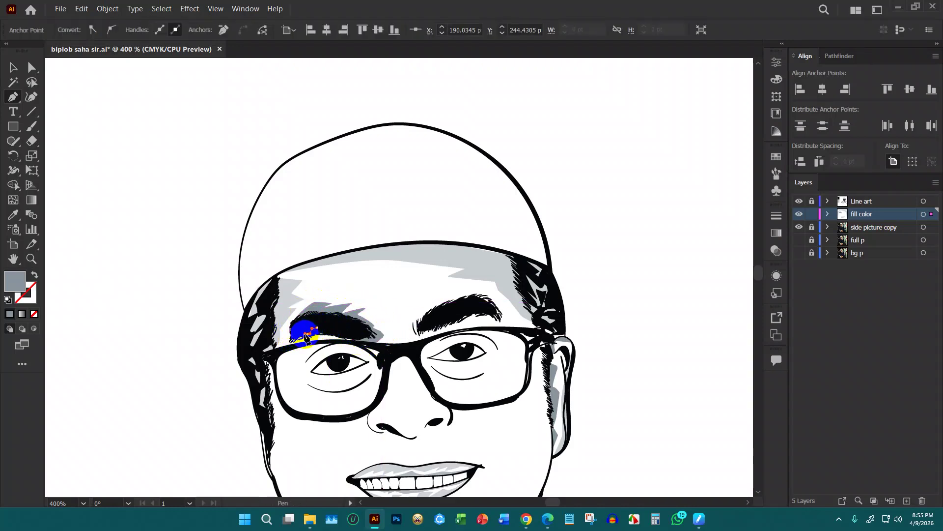
pyautogui.moveTo(318, 331); pyautogui.dragTo(280, 331)
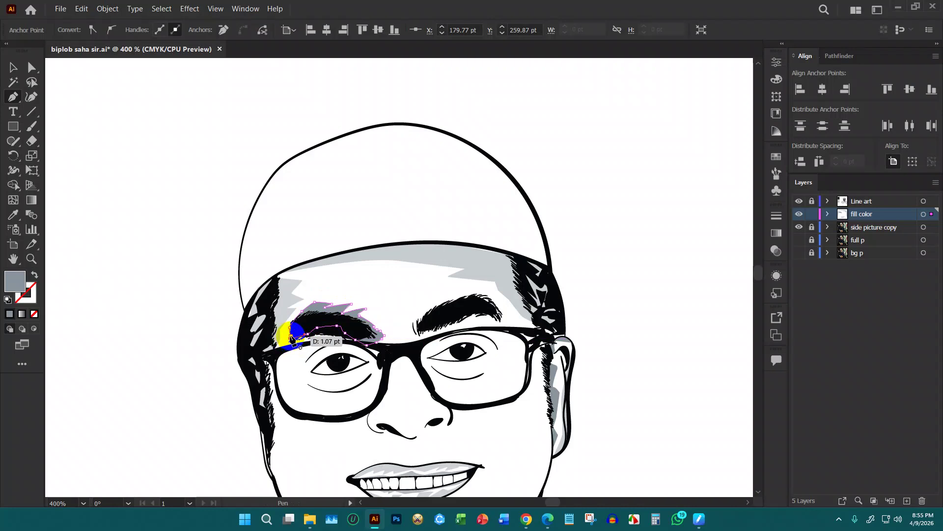
pyautogui.click(350, 330)
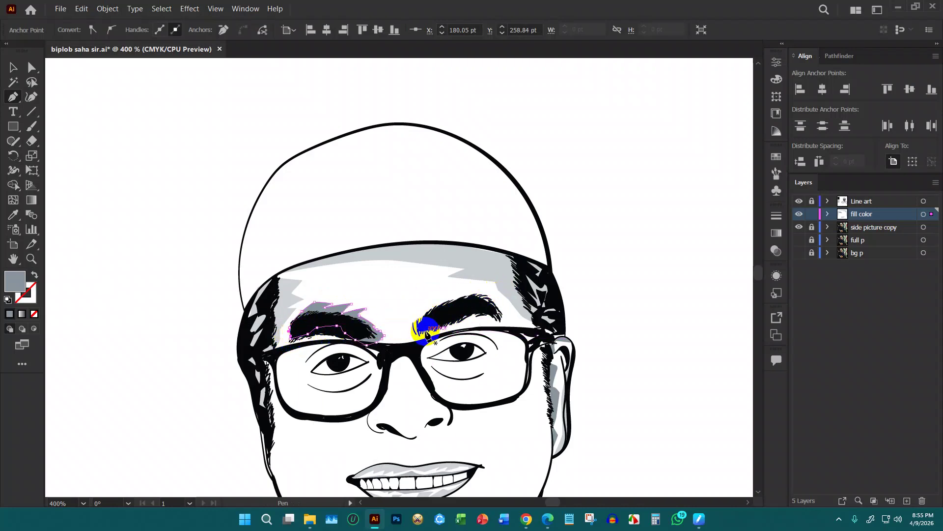
pyautogui.click(406, 333)
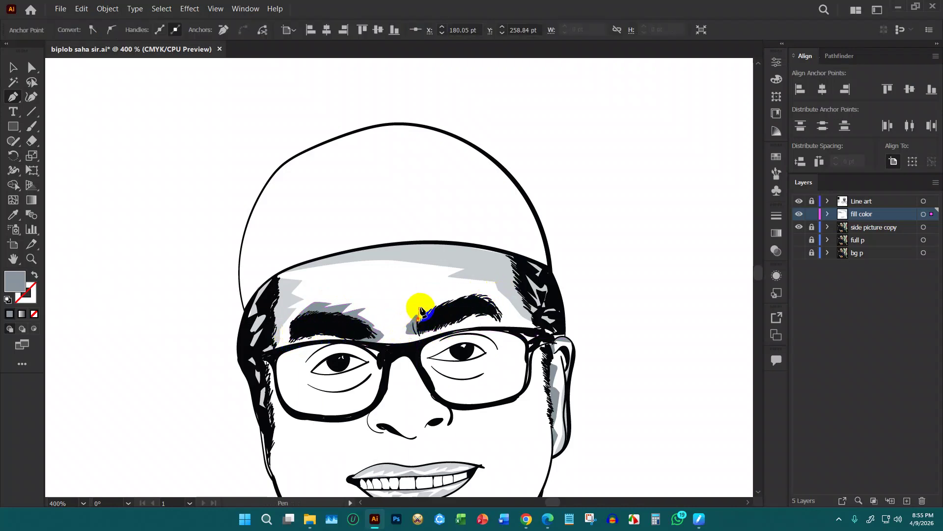
# Trace a curved shading shape along the right eyebrow
pyautogui.click(490, 298)
pyautogui.moveTo(490, 298); pyautogui.dragTo(445, 330)
pyautogui.click(444, 327)
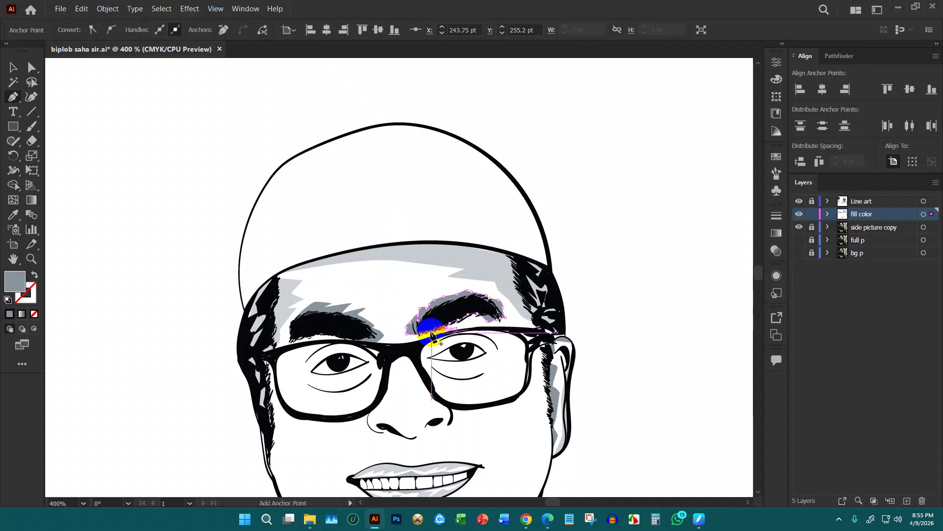
pyautogui.hotkey('ctrl', '=')
pyautogui.hotkey('ctrl', '=')
pyautogui.hotkey('ctrl', '=')
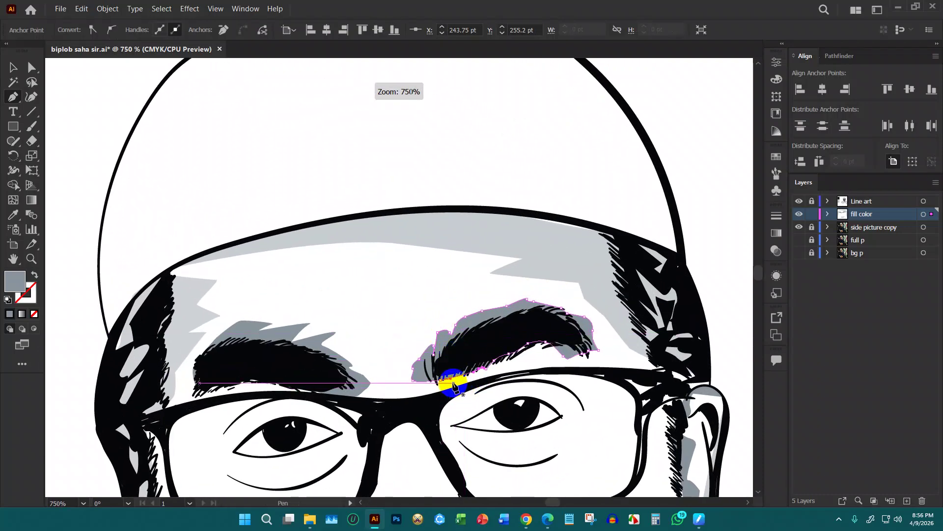
pyautogui.hotkey('ctrl', '=')
pyautogui.hotkey('ctrl', '=')
pyautogui.hotkey('ctrl', '=')
pyautogui.hotkey('ctrl', '-')
pyautogui.hotkey('ctrl', '-')
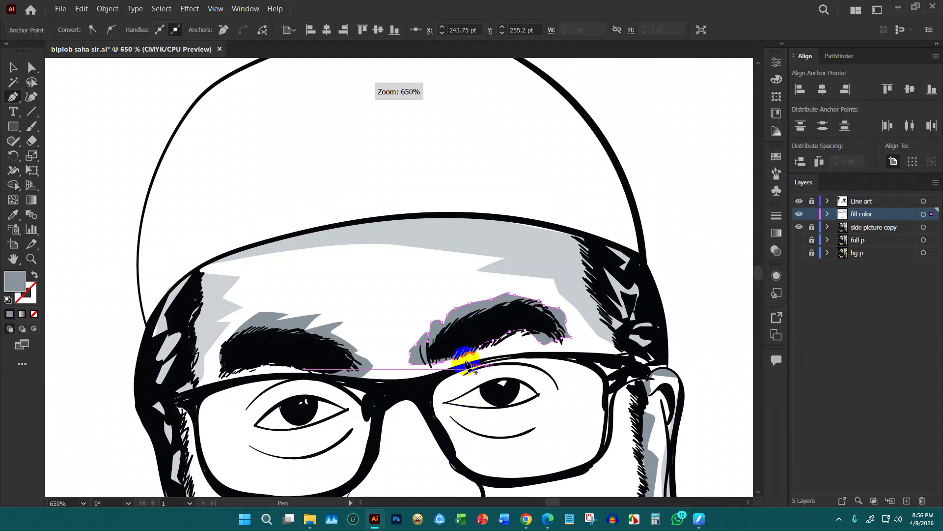
# Select both eyebrow shadings and set their opacity to 53%
pyautogui.press('v')
pyautogui.click(443, 279)
pyautogui.click(461, 323)
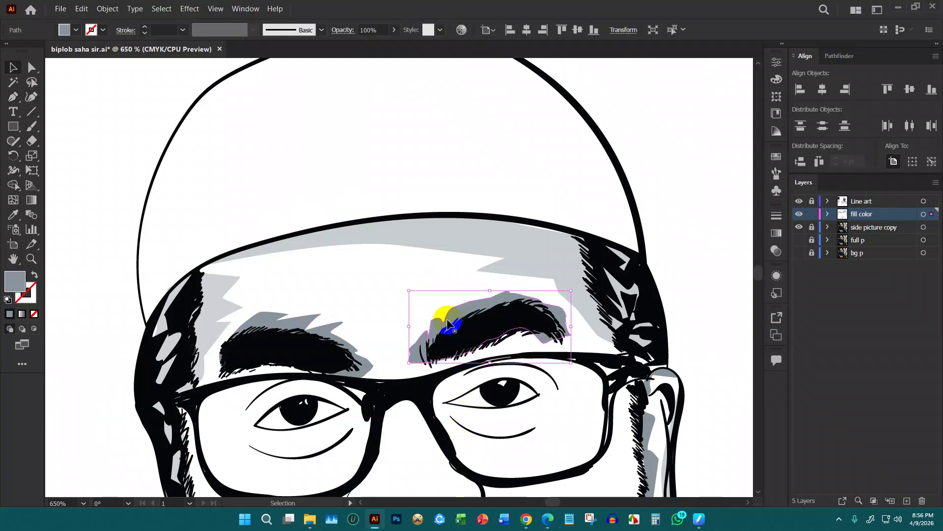
pyautogui.keyDown('shift'); pyautogui.click(308, 327); pyautogui.keyUp('shift')
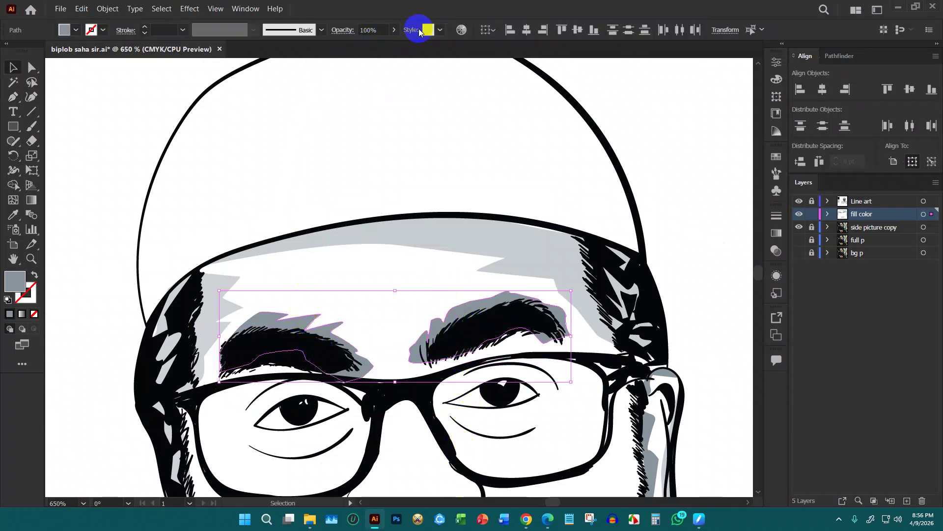
pyautogui.moveTo(371, 45); pyautogui.dragTo(371, 46)
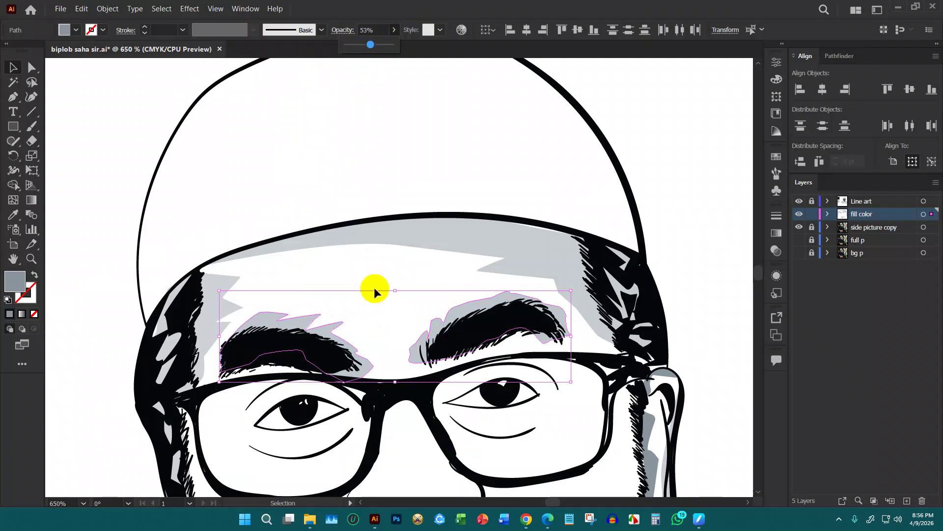
# Lower the right eyebrow shading alone to about 30% opacity
pyautogui.click(464, 297)
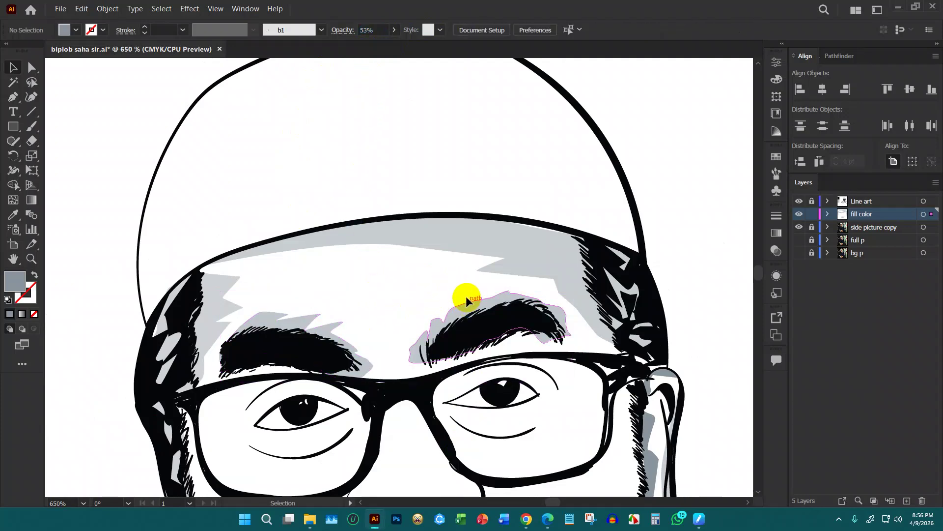
pyautogui.click(392, 31)
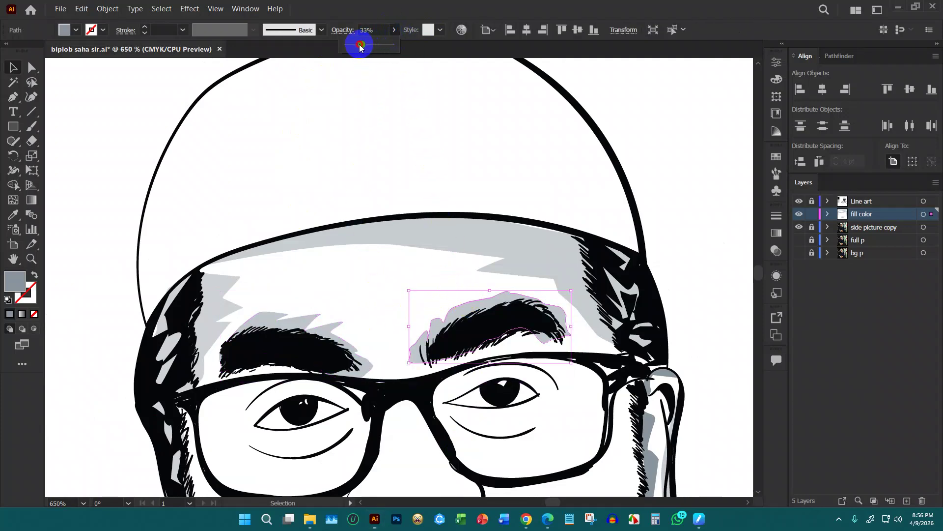
pyautogui.moveTo(360, 46); pyautogui.dragTo(361, 45)
pyautogui.click(385, 285)
pyautogui.scroll(1, 388, 285)
pyautogui.scroll(-2, 388, 285)
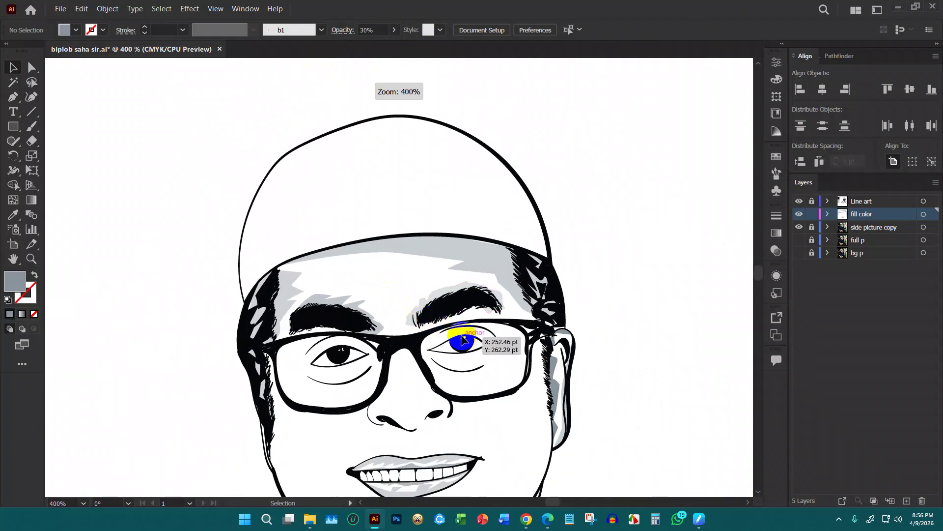
# Begin a Pen-tool shading shape across the forehead, running right and down to the eyebrow tip
pyautogui.scroll(-1, 462, 343)
pyautogui.scroll(1, 467, 323)
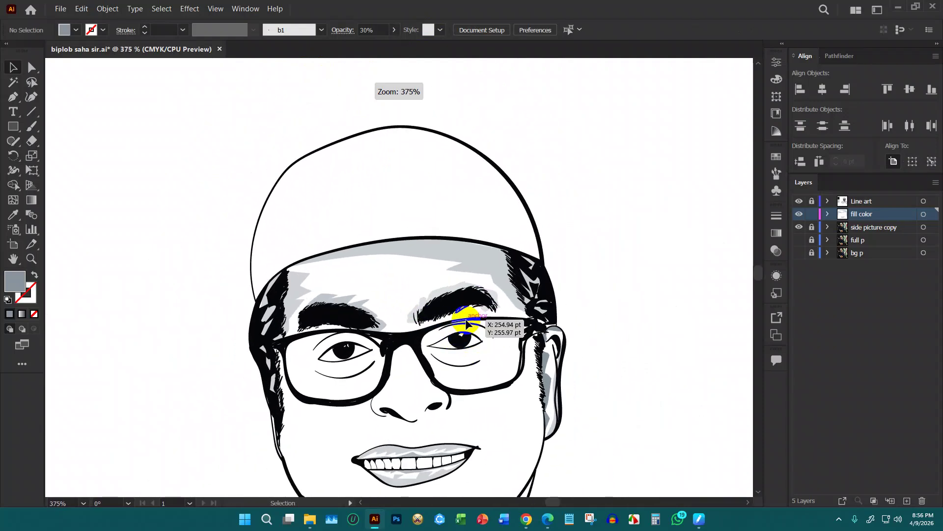
pyautogui.click(12, 96)
pyautogui.click(329, 268)
pyautogui.click(377, 268)
pyautogui.click(407, 268)
pyautogui.click(419, 270)
pyautogui.click(426, 273)
pyautogui.click(434, 281)
pyautogui.click(426, 286)
pyautogui.click(417, 294)
pyautogui.click(409, 300)
pyautogui.click(399, 315)
pyautogui.click(387, 288)
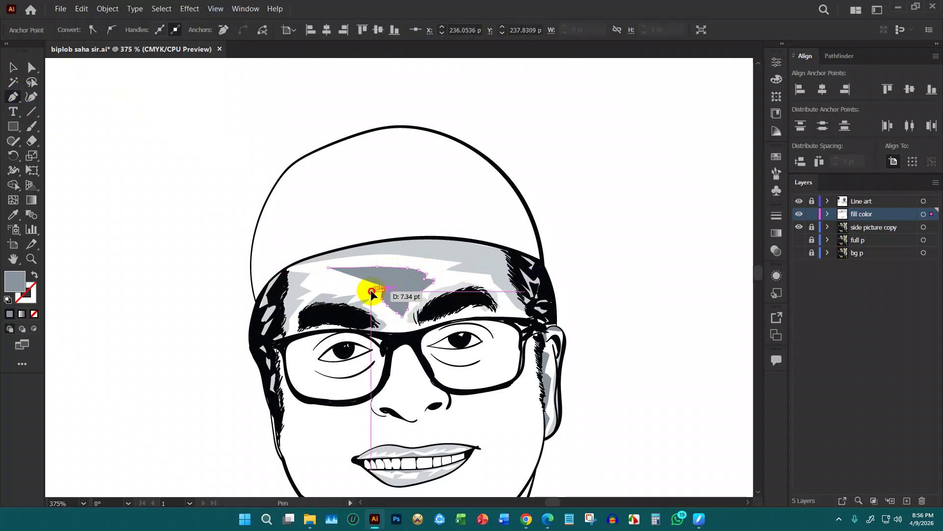
pyautogui.click(387, 277)
pyautogui.click(396, 279)
pyautogui.click(399, 281)
# Notch the lower-left edge and add zigzag spikes leftward, closing the forehead shape
pyautogui.scroll(2, 401, 287)
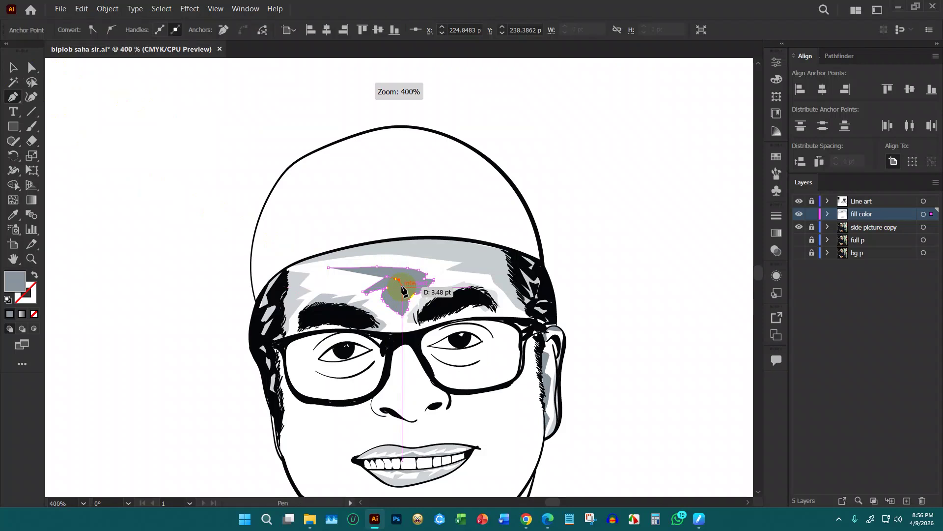
pyautogui.press('ctrl')
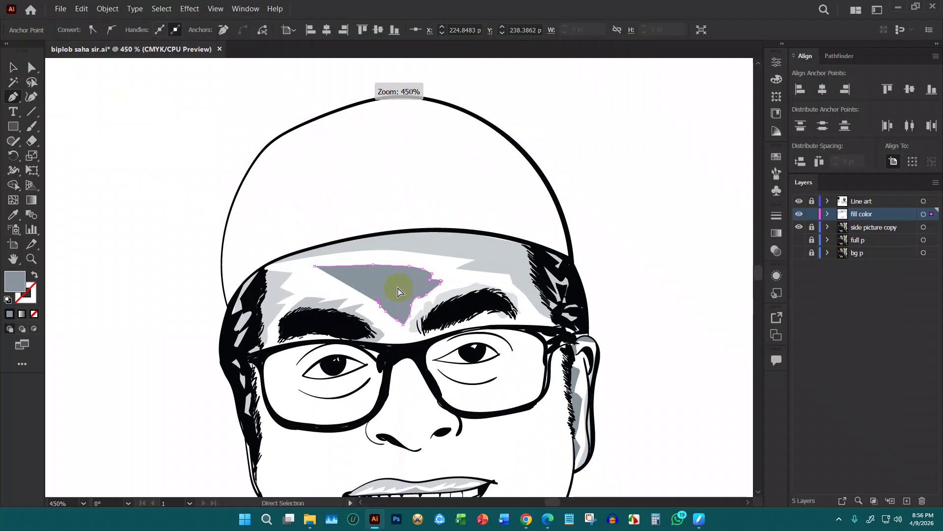
pyautogui.hotkey('ctrl', 'z')
pyautogui.moveTo(388, 310); pyautogui.dragTo(382, 279)
pyautogui.click(382, 279)
pyautogui.click(371, 292)
pyautogui.click(342, 285)
pyautogui.click(361, 281)
pyautogui.click(330, 282)
pyautogui.click(346, 276)
pyautogui.click(295, 269)
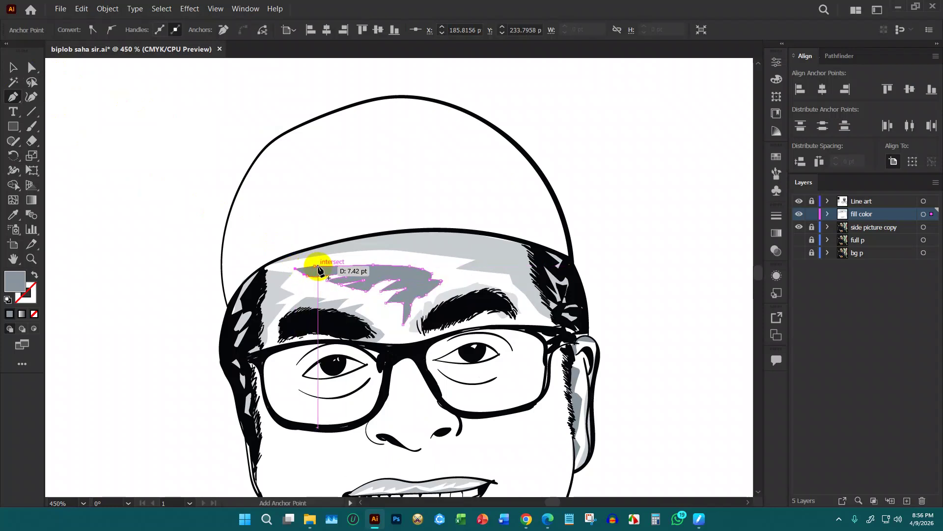
pyautogui.click(315, 268)
# Set the forehead shading shape's opacity to 20%
pyautogui.press('v')
pyautogui.click(392, 273)
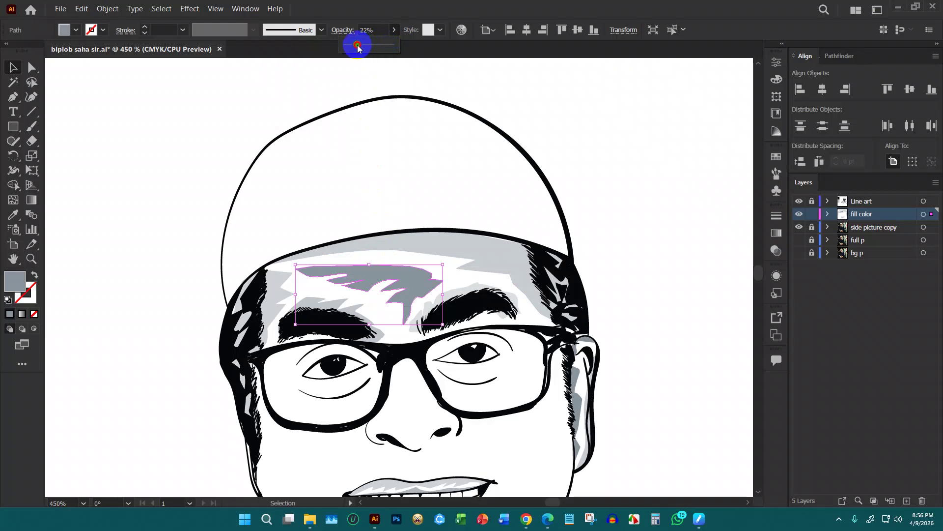
pyautogui.moveTo(355, 45); pyautogui.dragTo(357, 45)
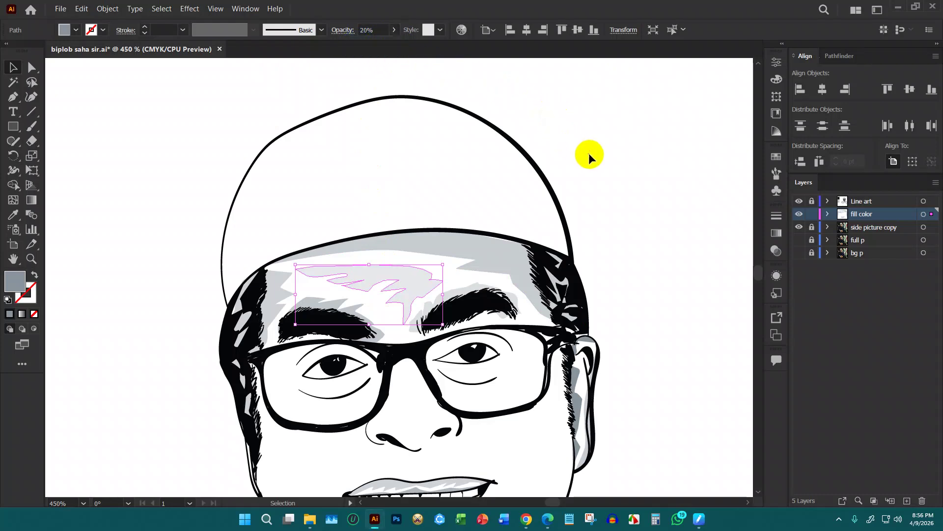
pyautogui.click(596, 164)
pyautogui.keyDown('alt'); pyautogui.scroll(-4, 566, 196); pyautogui.keyUp('alt')
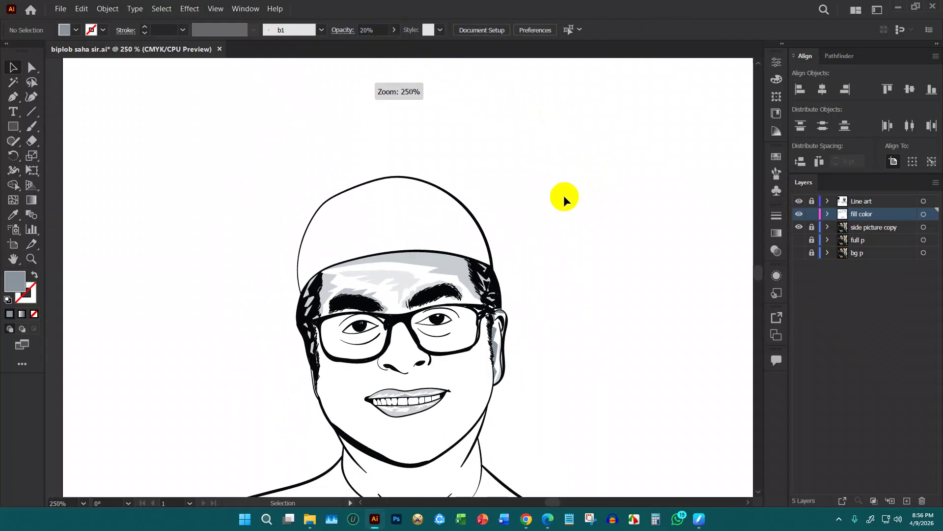
# Apply a Gaussian Blur to the forehead shading shape
pyautogui.click(375, 283)
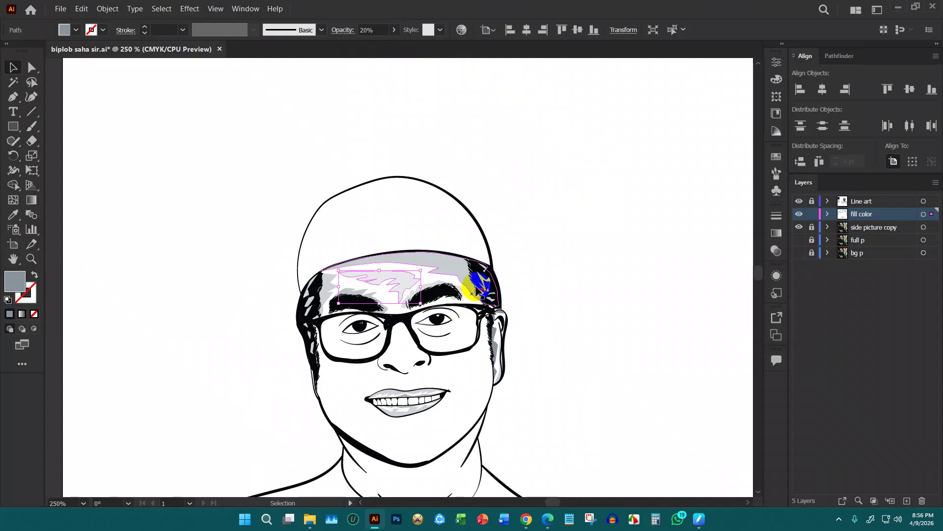
pyautogui.keyDown('alt'); pyautogui.scroll(3, 432, 259); pyautogui.keyUp('alt')
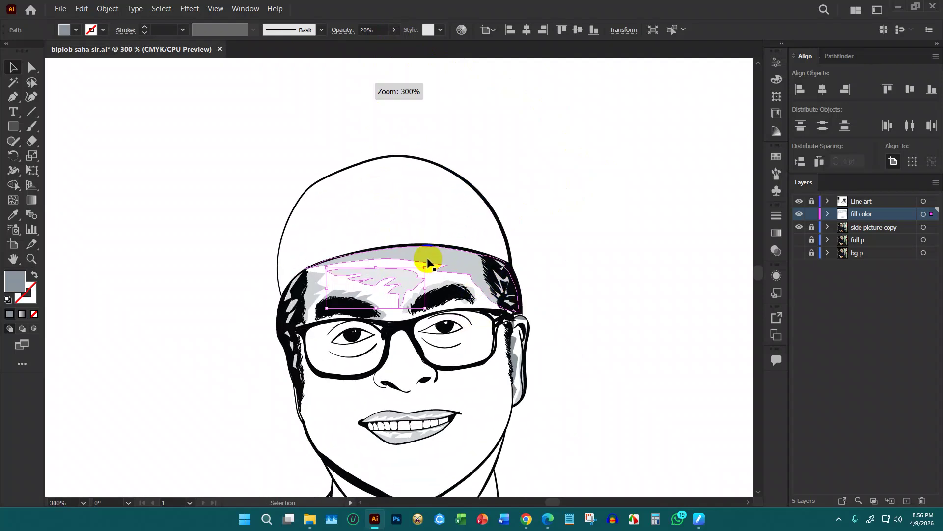
pyautogui.click(194, 14)
pyautogui.moveTo(236, 173)
pyautogui.click(312, 176)
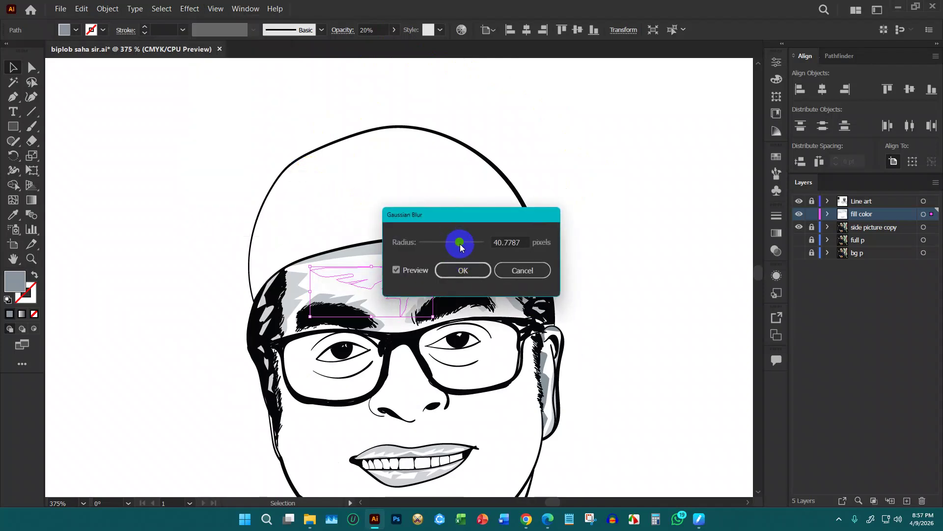
pyautogui.click(455, 268)
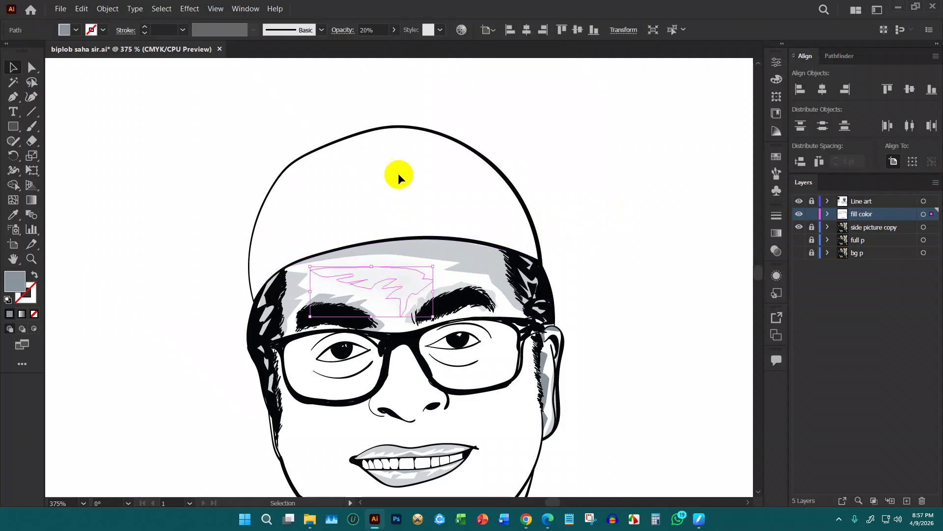
# Raise the forehead shading opacity to 60%
pyautogui.click(394, 30)
pyautogui.click(366, 44)
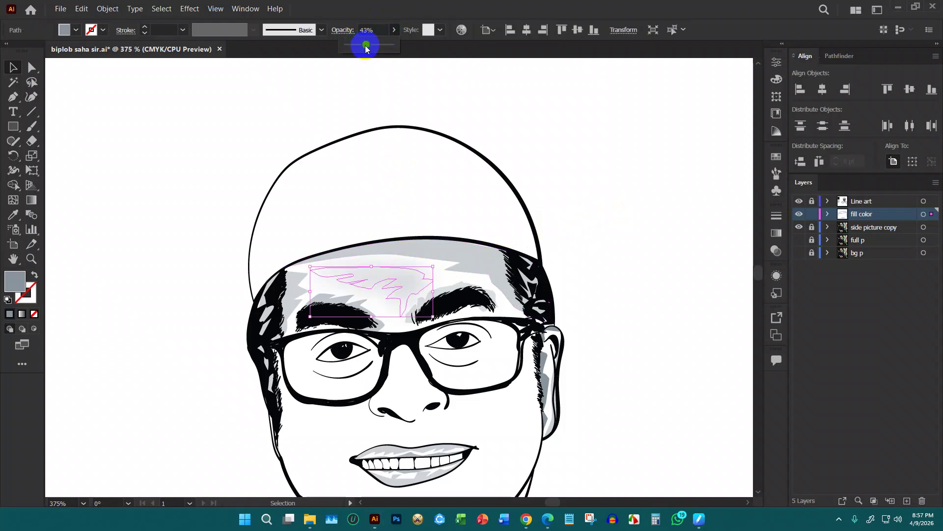
pyautogui.moveTo(375, 52); pyautogui.dragTo(375, 52)
pyautogui.click(544, 144)
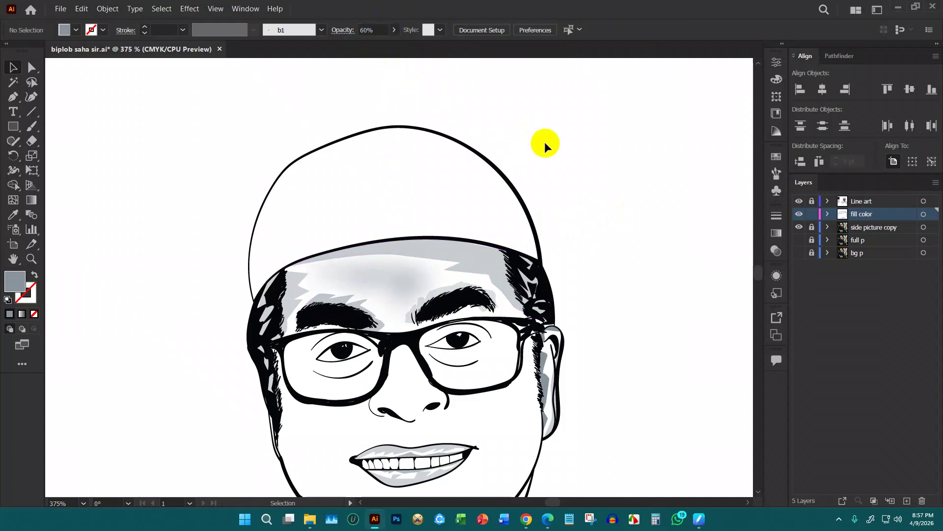
pyautogui.scroll(-1, 591, 261)
# Lower the forehead shading opacity from 60% to 46%
pyautogui.click(396, 276)
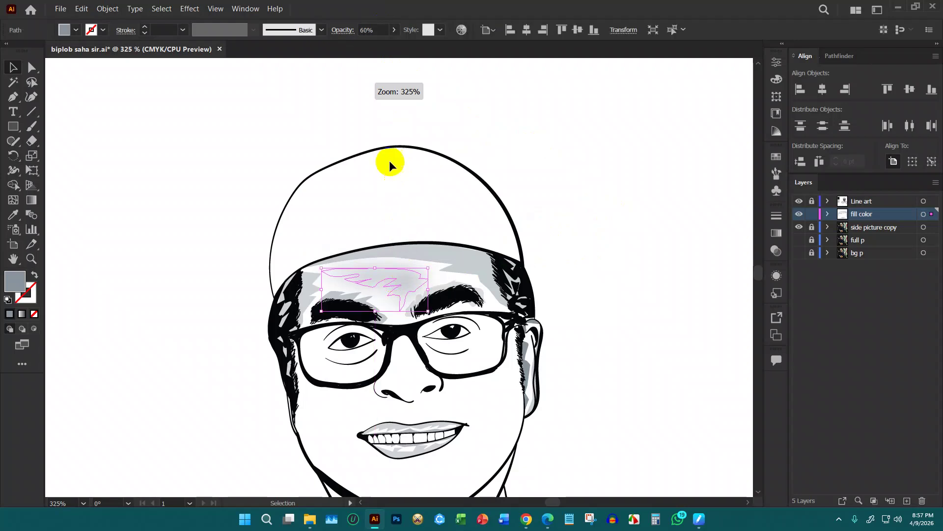
pyautogui.click(393, 31)
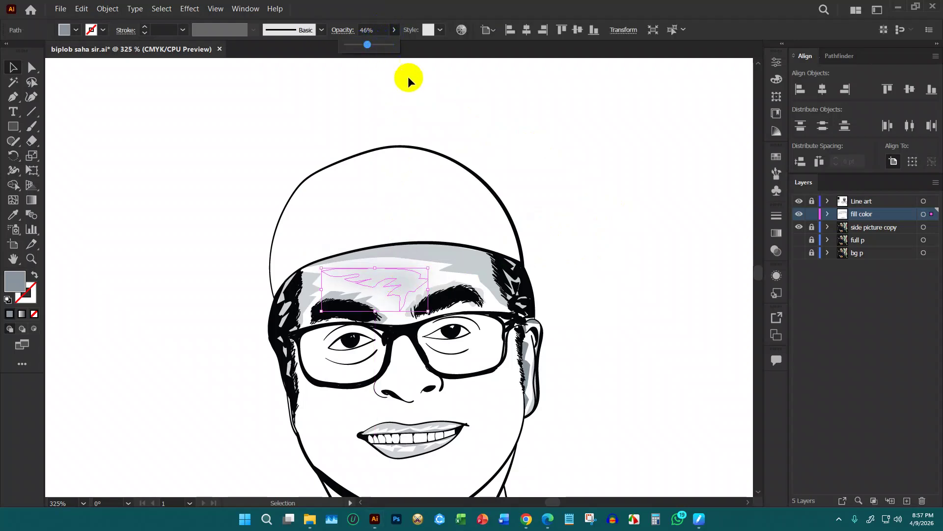
pyautogui.click(470, 113)
pyautogui.scroll(-1, 526, 171)
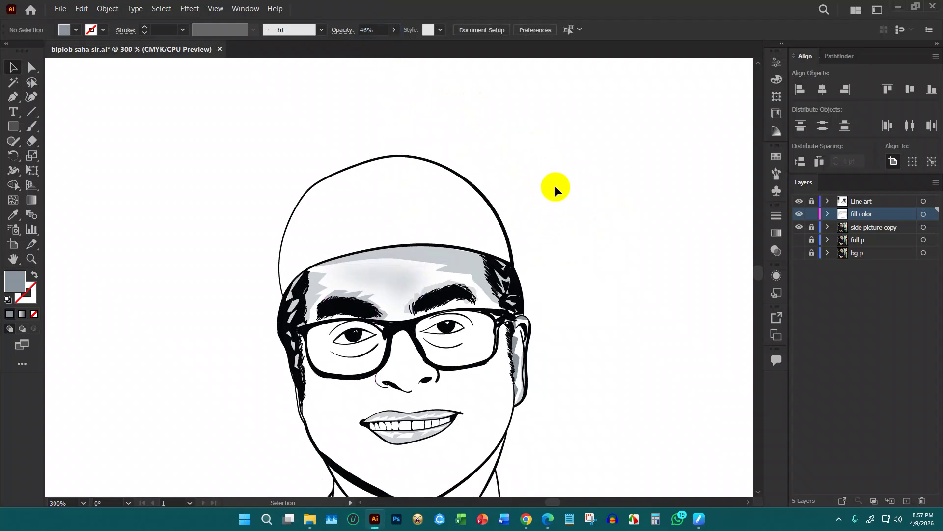
# Give the Paintbrush a dark stroke swatch and paint test strokes on the forehead and left hairline
pyautogui.press('p')
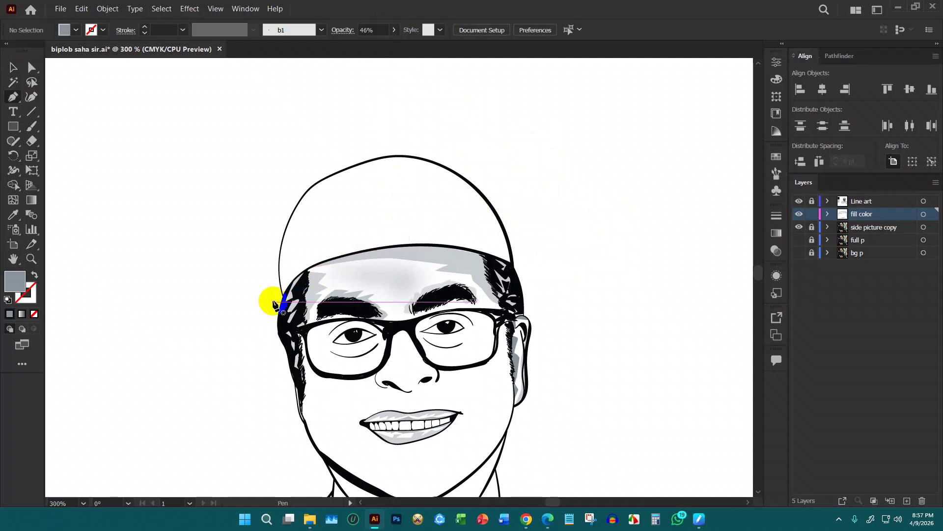
pyautogui.scroll(1, 288, 281)
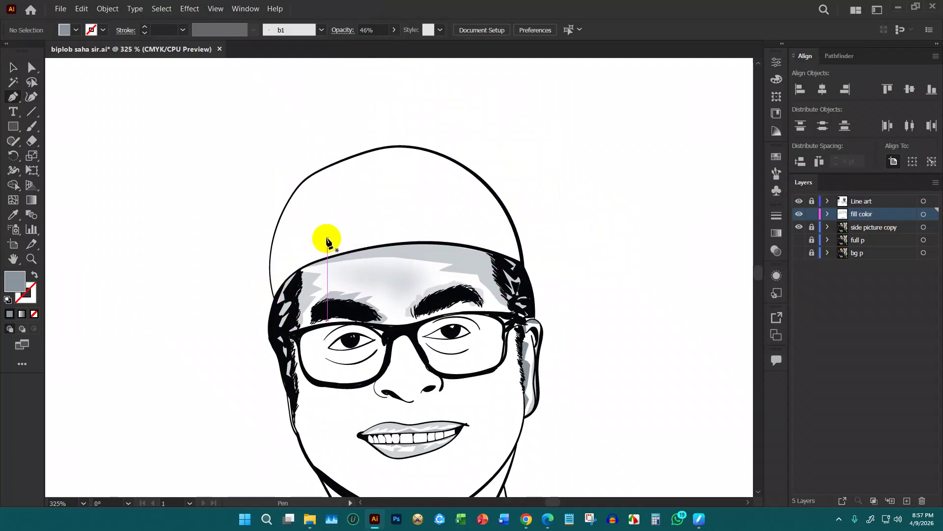
pyautogui.press('b')
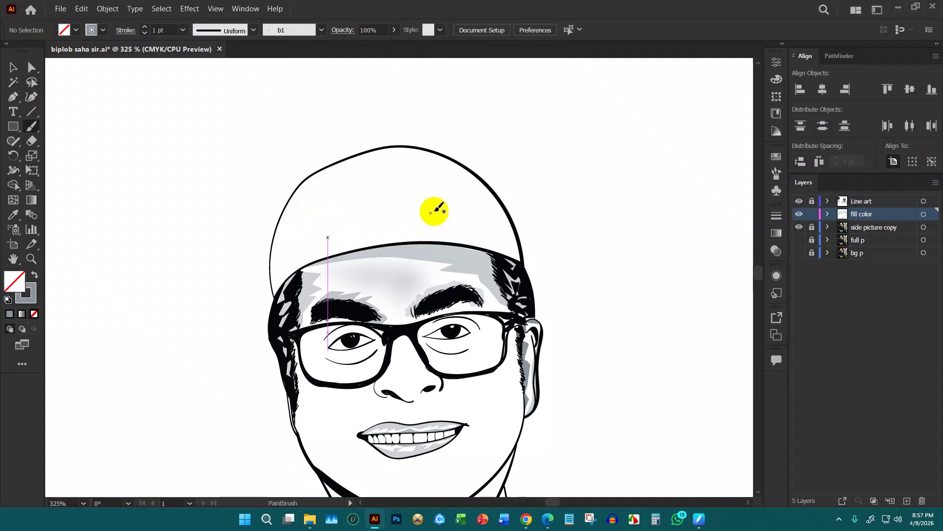
pyautogui.moveTo(453, 243); pyautogui.dragTo(468, 244)
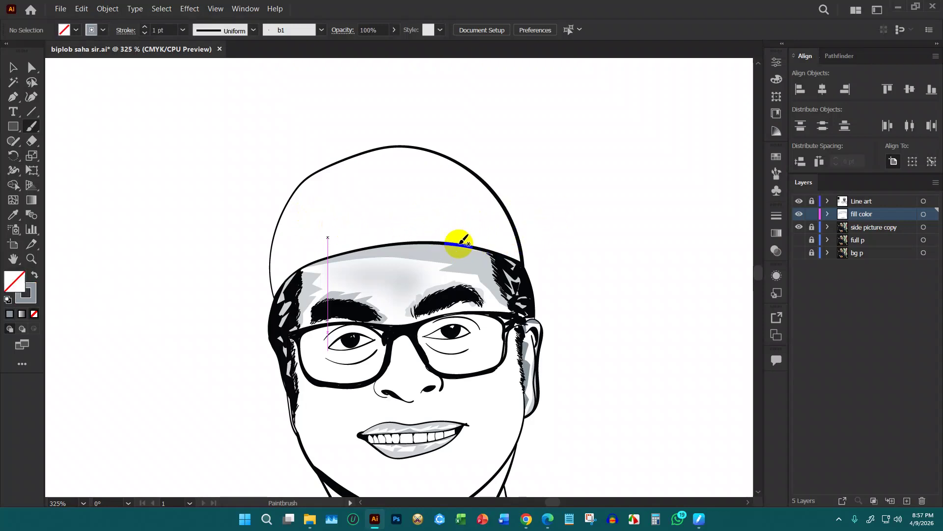
pyautogui.click(102, 29)
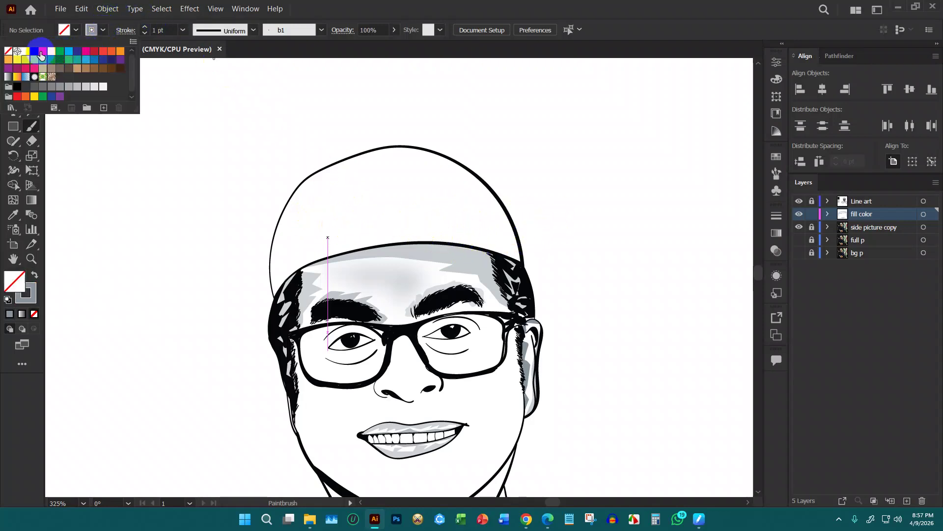
pyautogui.click(35, 52)
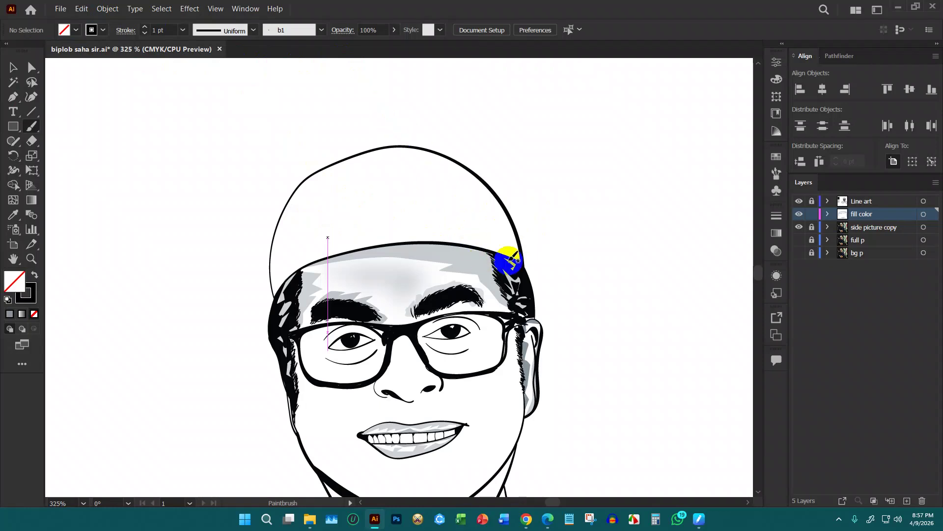
pyautogui.moveTo(300, 272)
pyautogui.mouseDown()
pyautogui.moveTo(276, 289)
pyautogui.moveTo(290, 269)
pyautogui.mouseUp()
# Show the full p reference photo and brush rough black strokes along the cap's lower band
pyautogui.scroll(-2, 378, 209)
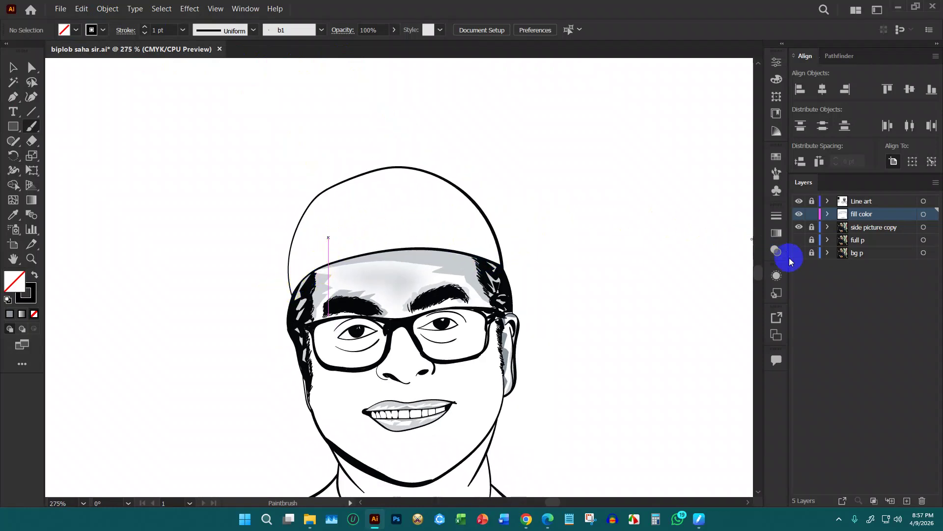
pyautogui.click(799, 239)
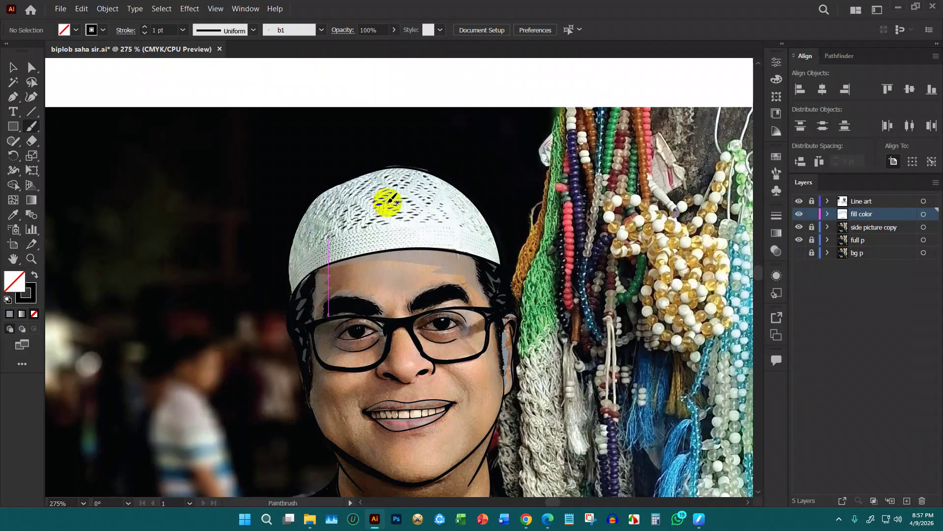
pyautogui.scroll(1, 388, 201)
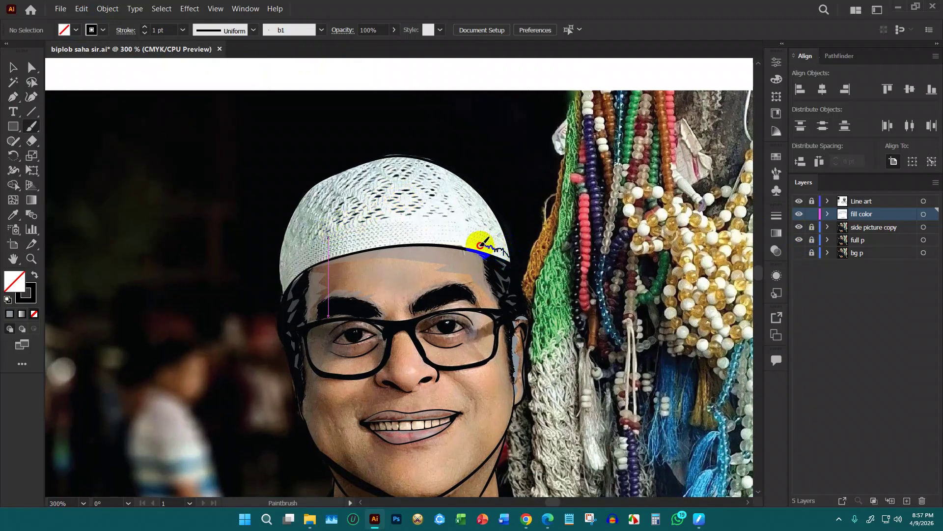
pyautogui.moveTo(445, 239); pyautogui.dragTo(421, 236)
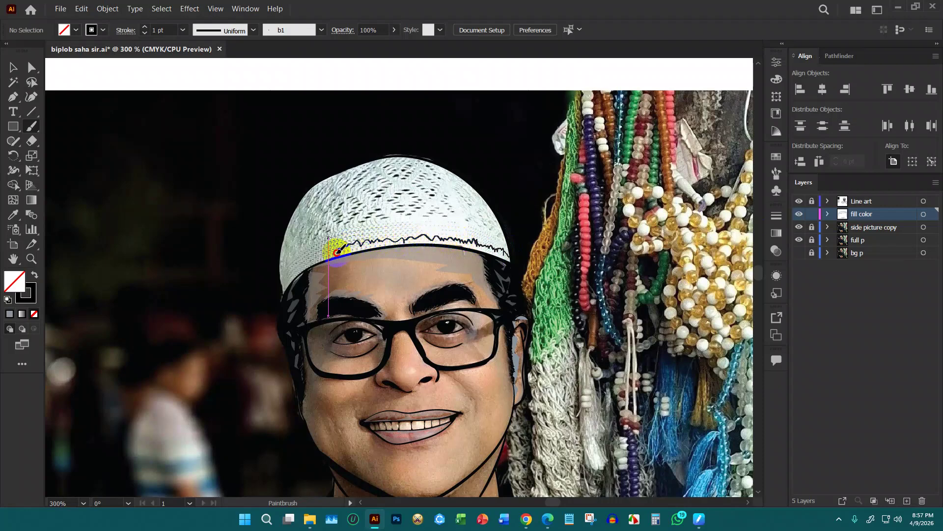
pyautogui.moveTo(282, 288)
pyautogui.mouseDown()
pyautogui.moveTo(303, 287)
pyautogui.moveTo(291, 268)
pyautogui.moveTo(280, 271)
pyautogui.moveTo(335, 239)
pyautogui.moveTo(455, 234)
pyautogui.mouseUp()
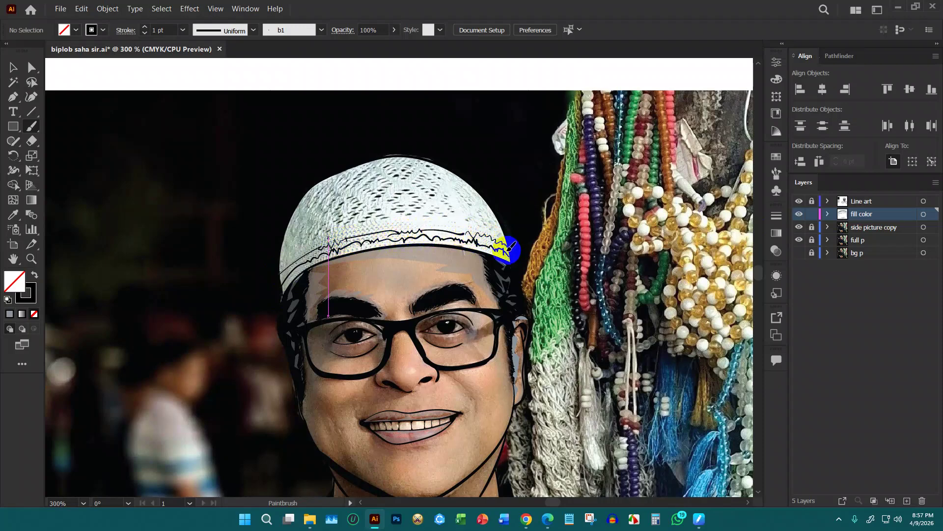
pyautogui.scroll(2, 512, 248)
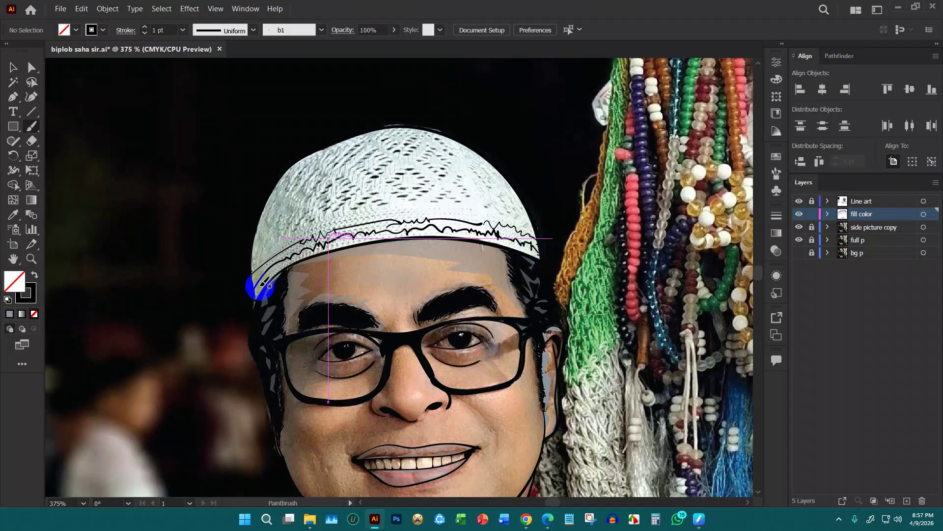
pyautogui.moveTo(255, 294)
pyautogui.mouseDown()
pyautogui.moveTo(326, 243)
pyautogui.moveTo(255, 291)
pyautogui.moveTo(309, 249)
pyautogui.moveTo(253, 278)
pyautogui.moveTo(348, 227)
pyautogui.moveTo(293, 263)
pyautogui.moveTo(313, 246)
pyautogui.moveTo(371, 229)
pyautogui.moveTo(326, 237)
pyautogui.moveTo(415, 222)
pyautogui.moveTo(343, 227)
pyautogui.moveTo(396, 216)
pyautogui.moveTo(367, 245)
pyautogui.moveTo(357, 238)
pyautogui.moveTo(393, 231)
pyautogui.moveTo(348, 240)
pyautogui.moveTo(443, 224)
pyautogui.moveTo(395, 227)
pyautogui.moveTo(417, 223)
pyautogui.moveTo(487, 225)
pyautogui.moveTo(431, 222)
pyautogui.moveTo(462, 226)
pyautogui.moveTo(422, 232)
pyautogui.moveTo(505, 240)
pyautogui.moveTo(510, 227)
pyautogui.moveTo(486, 225)
pyautogui.moveTo(536, 237)
pyautogui.moveTo(487, 225)
pyautogui.moveTo(508, 237)
pyautogui.mouseUp()
pyautogui.press('ctrl')
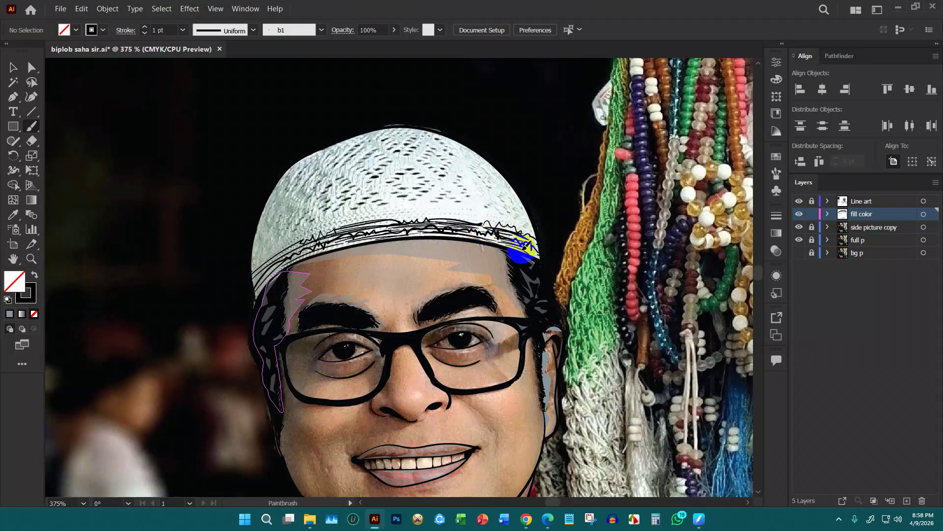
pyautogui.moveTo(534, 238)
pyautogui.mouseDown()
pyautogui.moveTo(481, 231)
pyautogui.moveTo(539, 240)
pyautogui.moveTo(516, 239)
pyautogui.mouseUp()
# Brush more overlapping strokes along the cap's left edge and band
pyautogui.scroll(3, 406, 275)
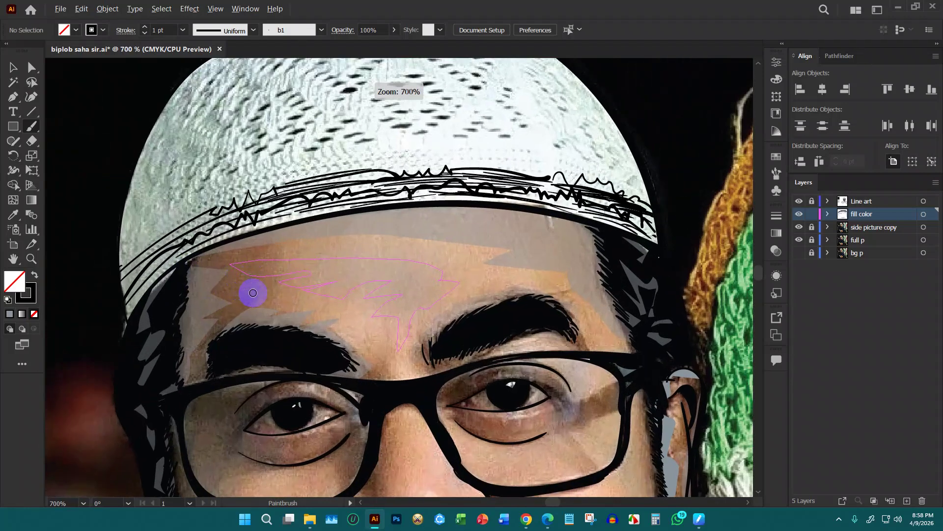
pyautogui.scroll(1, 438, 253)
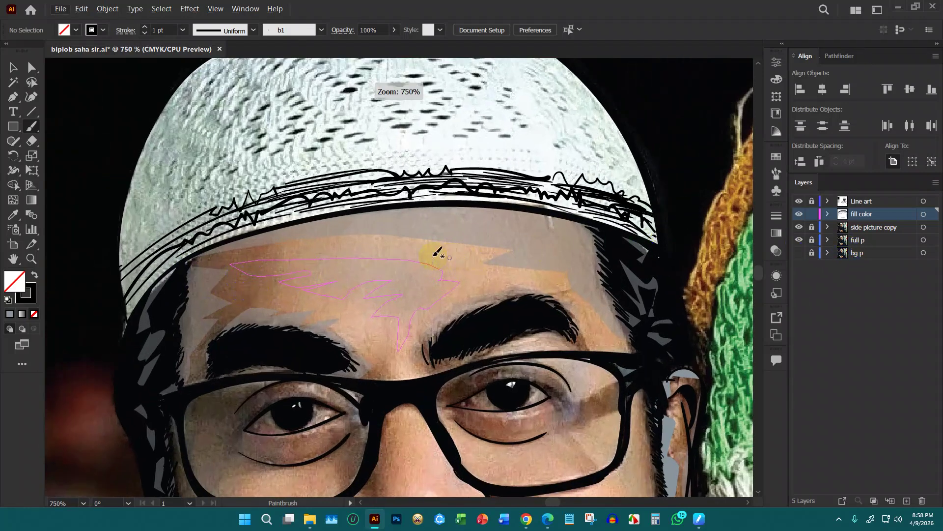
pyautogui.moveTo(78, 126); pyautogui.dragTo(300, 141)
pyautogui.moveTo(303, 337)
pyautogui.mouseDown()
pyautogui.moveTo(334, 305)
pyautogui.moveTo(302, 339)
pyautogui.moveTo(328, 302)
pyautogui.moveTo(302, 333)
pyautogui.moveTo(324, 294)
pyautogui.moveTo(312, 304)
pyautogui.moveTo(304, 296)
pyautogui.moveTo(322, 277)
pyautogui.mouseUp()
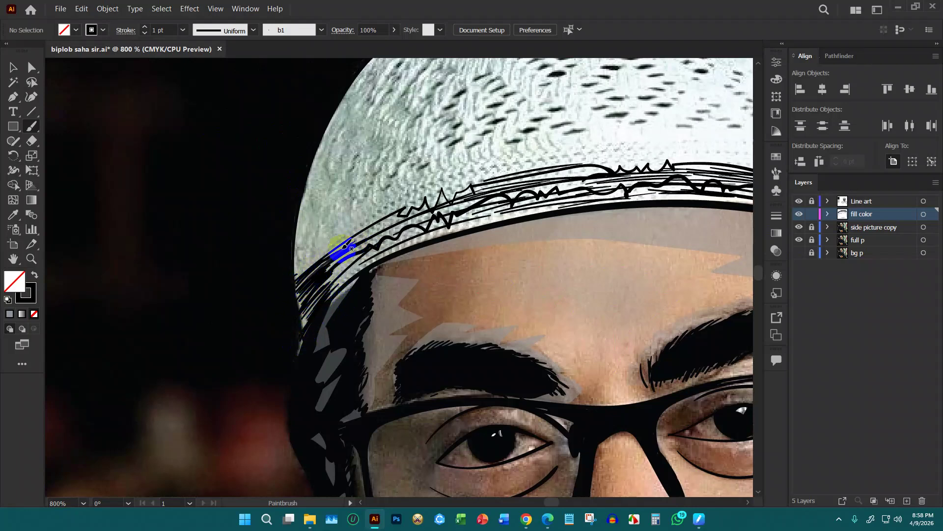
pyautogui.moveTo(380, 225); pyautogui.dragTo(366, 231)
pyautogui.moveTo(344, 256)
pyautogui.mouseDown()
pyautogui.moveTo(326, 284)
pyautogui.moveTo(341, 292)
pyautogui.moveTo(362, 257)
pyautogui.moveTo(390, 237)
pyautogui.mouseUp()
pyautogui.moveTo(451, 227); pyautogui.dragTo(465, 222)
pyautogui.moveTo(388, 225)
pyautogui.mouseDown()
pyautogui.moveTo(492, 197)
pyautogui.moveTo(389, 226)
pyautogui.moveTo(481, 189)
pyautogui.mouseUp()
pyautogui.moveTo(372, 230)
pyautogui.mouseDown()
pyautogui.moveTo(505, 182)
pyautogui.moveTo(456, 222)
pyautogui.moveTo(618, 205)
pyautogui.mouseUp()
# Add strokes at the band's right end along the brim, then hide the full p photo layer
pyautogui.moveTo(639, 186); pyautogui.dragTo(656, 176)
pyautogui.moveTo(647, 255); pyautogui.dragTo(387, 265)
pyautogui.moveTo(660, 239)
pyautogui.mouseDown()
pyautogui.moveTo(653, 258)
pyautogui.moveTo(645, 252)
pyautogui.mouseUp()
pyautogui.moveTo(662, 246)
pyautogui.mouseDown()
pyautogui.moveTo(595, 215)
pyautogui.moveTo(538, 203)
pyautogui.mouseUp()
pyautogui.click(820, 253)
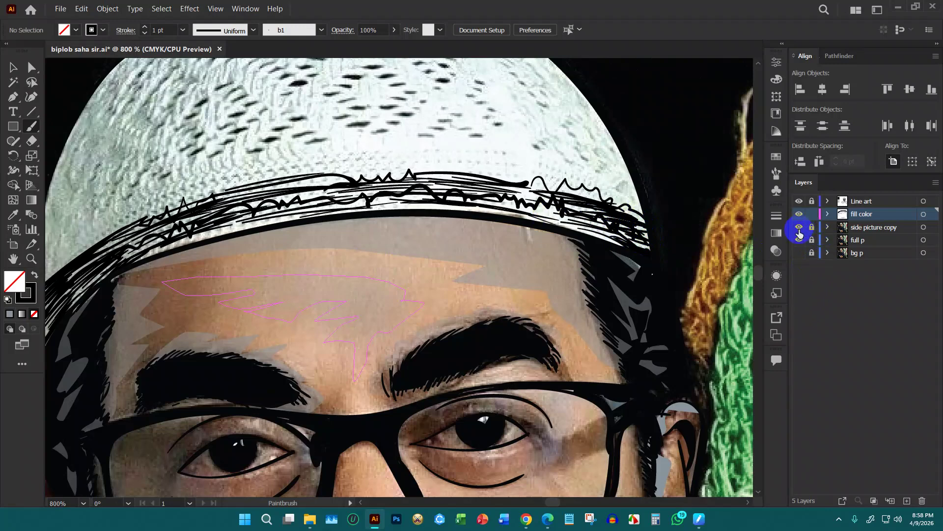
pyautogui.click(798, 240)
# Hide the side picture copy layer and show the full p photo again
pyautogui.scroll(-4, 585, 243)
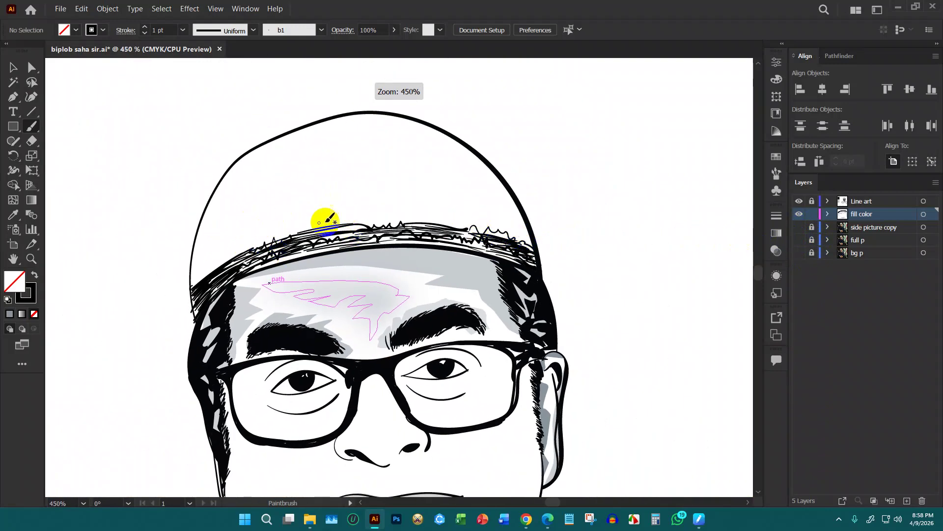
pyautogui.click(799, 227)
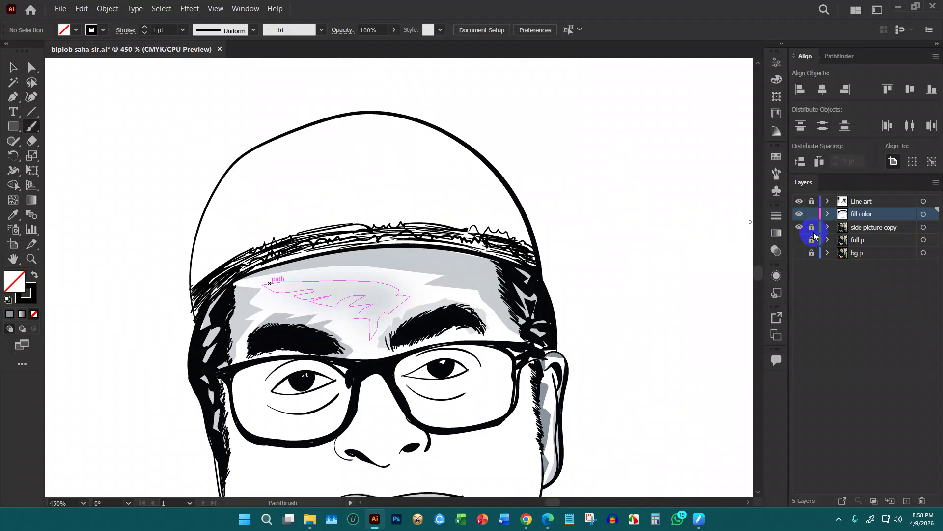
pyautogui.click(799, 228)
pyautogui.click(799, 240)
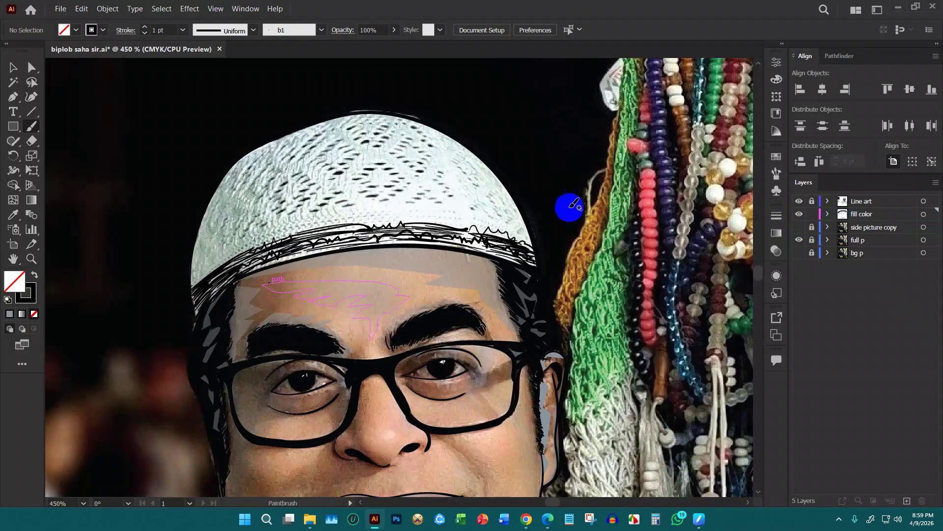
# Paint dense hatch strokes over the cap's left edge and brim, then lock the bg p layer
pyautogui.moveTo(198, 275)
pyautogui.mouseDown()
pyautogui.moveTo(269, 226)
pyautogui.moveTo(200, 263)
pyautogui.moveTo(268, 214)
pyautogui.moveTo(193, 255)
pyautogui.moveTo(263, 212)
pyautogui.moveTo(215, 232)
pyautogui.moveTo(248, 211)
pyautogui.moveTo(219, 224)
pyautogui.moveTo(217, 215)
pyautogui.moveTo(215, 224)
pyautogui.moveTo(294, 185)
pyautogui.moveTo(218, 217)
pyautogui.moveTo(284, 173)
pyautogui.moveTo(210, 214)
pyautogui.moveTo(300, 156)
pyautogui.moveTo(236, 178)
pyautogui.moveTo(309, 138)
pyautogui.moveTo(280, 131)
pyautogui.mouseUp()
pyautogui.moveTo(492, 231)
pyautogui.mouseDown()
pyautogui.moveTo(529, 240)
pyautogui.moveTo(498, 227)
pyautogui.moveTo(526, 232)
pyautogui.moveTo(499, 222)
pyautogui.moveTo(518, 217)
pyautogui.moveTo(525, 228)
pyautogui.moveTo(475, 218)
pyautogui.moveTo(521, 213)
pyautogui.moveTo(485, 210)
pyautogui.moveTo(527, 220)
pyautogui.moveTo(520, 209)
pyautogui.moveTo(423, 206)
pyautogui.moveTo(524, 208)
pyautogui.moveTo(455, 195)
pyautogui.moveTo(511, 196)
pyautogui.moveTo(438, 181)
pyautogui.moveTo(486, 178)
pyautogui.moveTo(447, 168)
pyautogui.moveTo(464, 158)
pyautogui.moveTo(436, 132)
pyautogui.moveTo(399, 129)
pyautogui.moveTo(328, 138)
pyautogui.moveTo(335, 130)
pyautogui.moveTo(322, 130)
pyautogui.moveTo(229, 167)
pyautogui.moveTo(216, 197)
pyautogui.moveTo(259, 179)
pyautogui.moveTo(202, 208)
pyautogui.moveTo(236, 216)
pyautogui.moveTo(249, 207)
pyautogui.moveTo(248, 187)
pyautogui.moveTo(267, 173)
pyautogui.moveTo(250, 167)
pyautogui.moveTo(280, 221)
pyautogui.moveTo(458, 218)
pyautogui.moveTo(421, 202)
pyautogui.moveTo(336, 216)
pyautogui.moveTo(326, 208)
pyautogui.moveTo(273, 226)
pyautogui.moveTo(379, 200)
pyautogui.moveTo(246, 226)
pyautogui.moveTo(312, 197)
pyautogui.moveTo(428, 186)
pyautogui.moveTo(314, 187)
pyautogui.moveTo(296, 200)
pyautogui.moveTo(326, 168)
pyautogui.moveTo(369, 155)
pyautogui.moveTo(368, 143)
pyautogui.moveTo(280, 164)
pyautogui.moveTo(271, 217)
pyautogui.moveTo(327, 201)
pyautogui.mouseUp()
pyautogui.moveTo(259, 232); pyautogui.dragTo(330, 203)
pyautogui.click(812, 253)
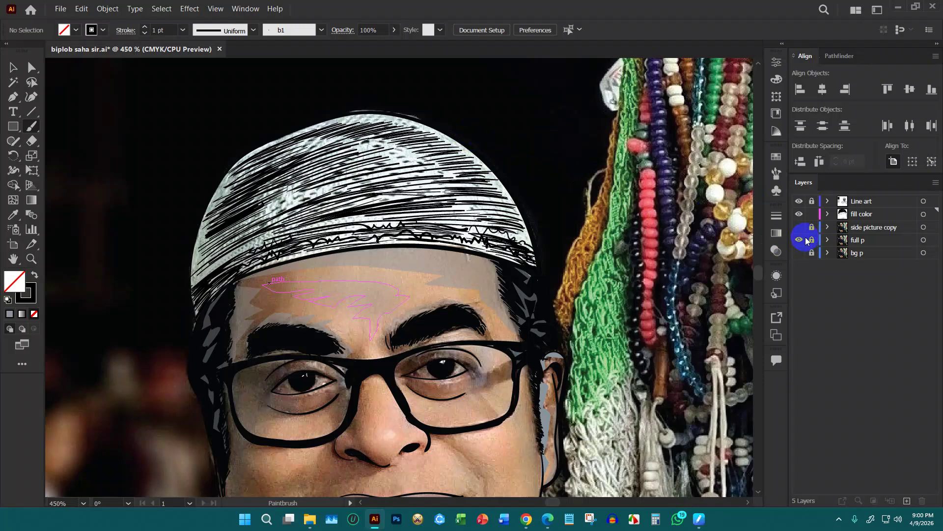
# Hide the full p photo and hatch along the cap's left and right edges
pyautogui.click(799, 239)
pyautogui.scroll(-2, 463, 190)
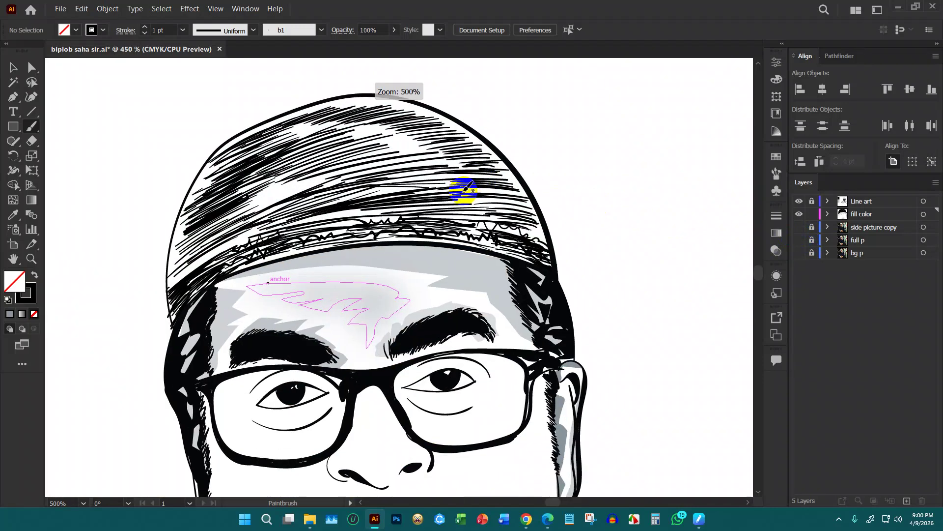
pyautogui.scroll(-1, 425, 202)
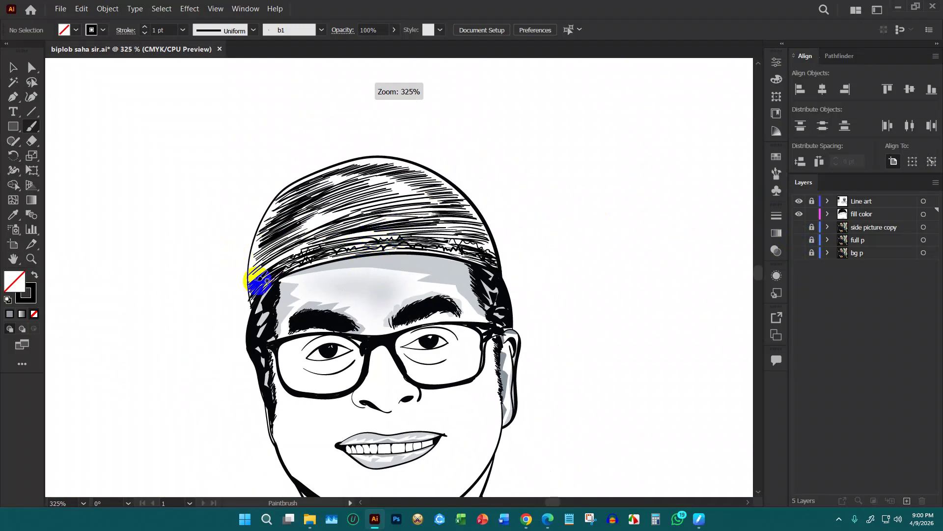
pyautogui.moveTo(248, 268)
pyautogui.mouseDown()
pyautogui.moveTo(263, 231)
pyautogui.moveTo(247, 246)
pyautogui.moveTo(272, 233)
pyautogui.moveTo(250, 237)
pyautogui.moveTo(270, 220)
pyautogui.moveTo(259, 213)
pyautogui.moveTo(284, 205)
pyautogui.moveTo(319, 168)
pyautogui.moveTo(371, 152)
pyautogui.moveTo(345, 156)
pyautogui.moveTo(257, 253)
pyautogui.moveTo(254, 278)
pyautogui.moveTo(255, 248)
pyautogui.mouseUp()
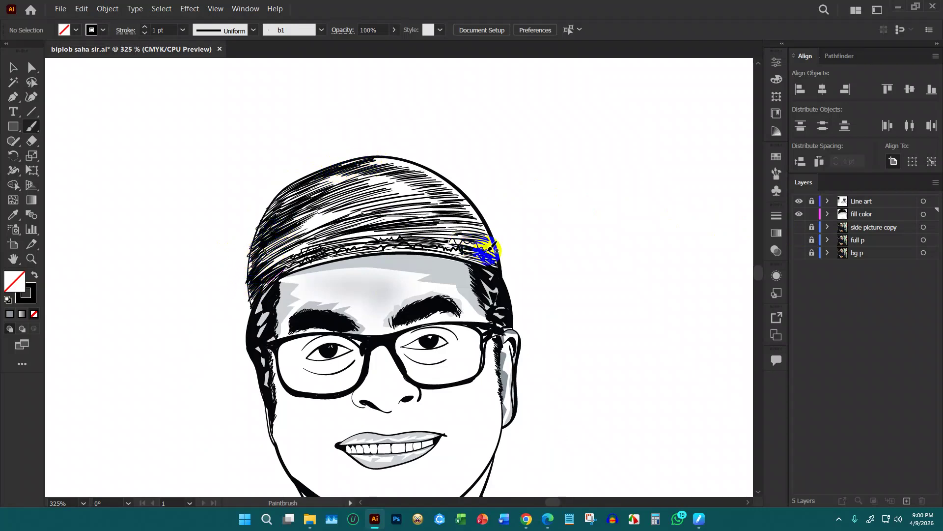
pyautogui.moveTo(499, 261); pyautogui.dragTo(490, 229)
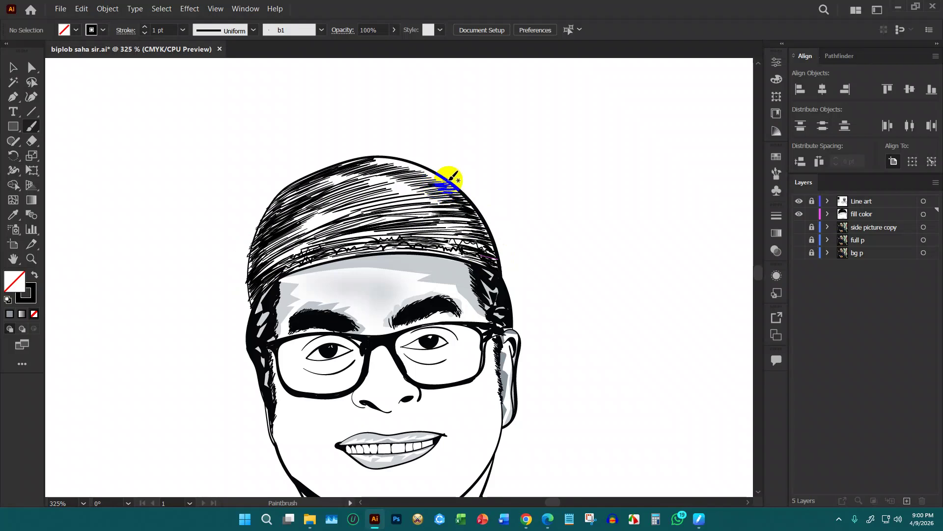
# Add hatch strokes across the top and sides of the cap, then zoom out to check
pyautogui.moveTo(430, 176)
pyautogui.mouseDown()
pyautogui.moveTo(373, 166)
pyautogui.moveTo(358, 174)
pyautogui.mouseUp()
pyautogui.moveTo(350, 206); pyautogui.dragTo(274, 261)
pyautogui.moveTo(362, 227); pyautogui.dragTo(398, 224)
pyautogui.moveTo(393, 192)
pyautogui.mouseDown()
pyautogui.moveTo(434, 187)
pyautogui.moveTo(370, 196)
pyautogui.moveTo(395, 181)
pyautogui.moveTo(361, 195)
pyautogui.moveTo(402, 169)
pyautogui.moveTo(378, 178)
pyautogui.mouseUp()
pyautogui.moveTo(334, 189)
pyautogui.mouseDown()
pyautogui.moveTo(323, 195)
pyautogui.moveTo(334, 184)
pyautogui.mouseUp()
pyautogui.moveTo(290, 231)
pyautogui.mouseDown()
pyautogui.moveTo(299, 256)
pyautogui.moveTo(280, 239)
pyautogui.moveTo(282, 222)
pyautogui.moveTo(270, 260)
pyautogui.moveTo(283, 222)
pyautogui.moveTo(299, 208)
pyautogui.moveTo(317, 230)
pyautogui.moveTo(307, 231)
pyautogui.moveTo(307, 212)
pyautogui.moveTo(319, 223)
pyautogui.moveTo(331, 184)
pyautogui.moveTo(304, 219)
pyautogui.mouseUp()
pyautogui.moveTo(457, 224)
pyautogui.mouseDown()
pyautogui.moveTo(467, 211)
pyautogui.moveTo(471, 228)
pyautogui.moveTo(459, 202)
pyautogui.moveTo(463, 229)
pyautogui.moveTo(436, 196)
pyautogui.moveTo(448, 218)
pyautogui.moveTo(423, 197)
pyautogui.moveTo(441, 218)
pyautogui.moveTo(421, 197)
pyautogui.moveTo(409, 207)
pyautogui.moveTo(369, 189)
pyautogui.moveTo(346, 199)
pyautogui.mouseUp()
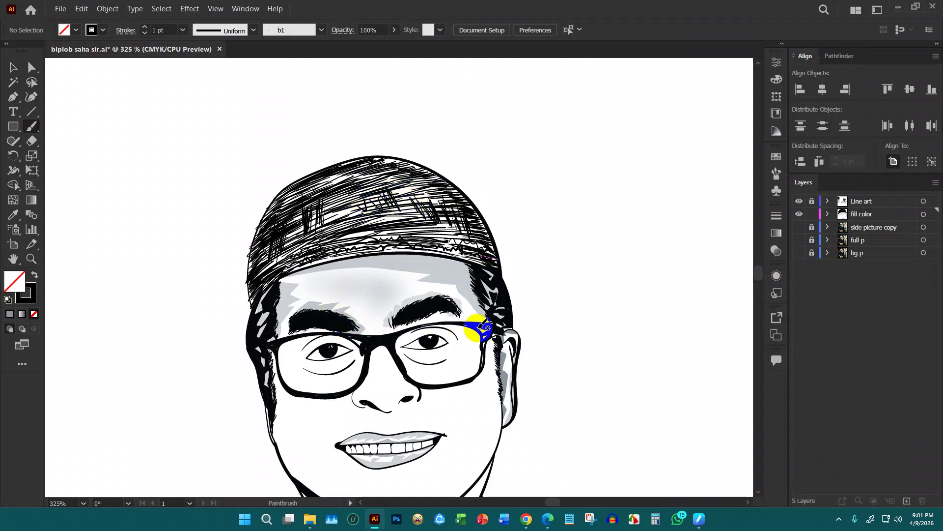
pyautogui.hotkey('ctrl', '-')
pyautogui.hotkey('ctrl', '-')
pyautogui.hotkey('ctrl', '-')
pyautogui.hotkey('ctrl', '-')
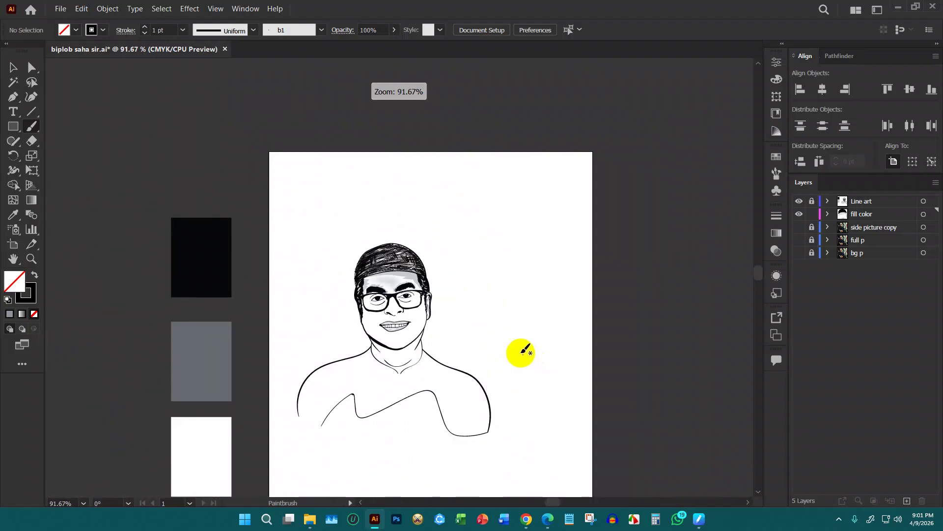
# Add one more black stroke on the cap's right side
pyautogui.hotkey('ctrl', '+')
pyautogui.moveTo(440, 291); pyautogui.dragTo(442, 238)
pyautogui.hotkey('ctrl', '-')
# Sample the white swatch and make white the Paintbrush stroke colour
pyautogui.press('i')
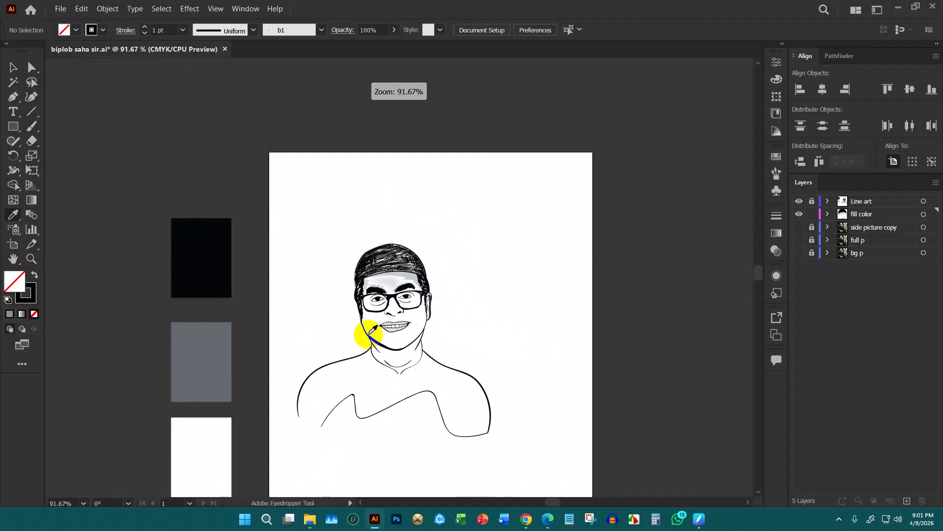
pyautogui.click(203, 462)
pyautogui.press('b')
pyautogui.hotkey('ctrl', '+')
pyautogui.moveTo(380, 259); pyautogui.dragTo(392, 254)
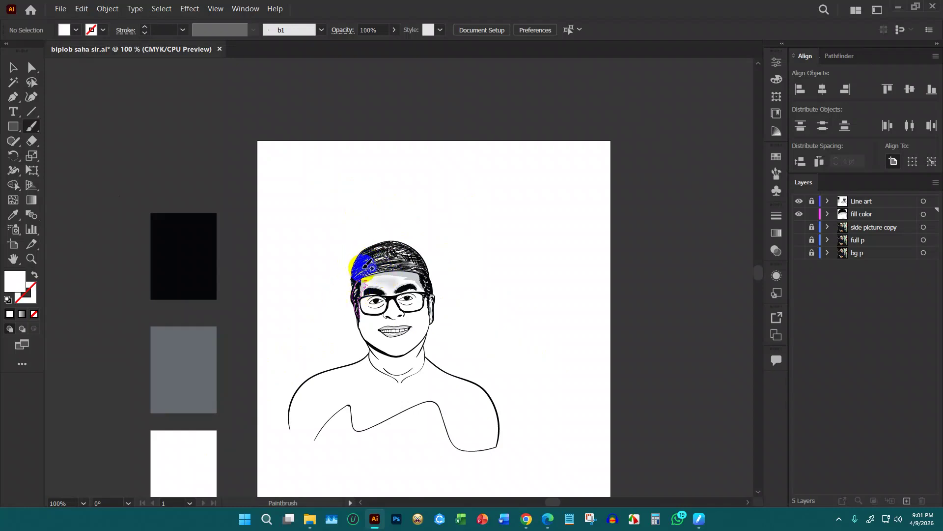
pyautogui.hotkey('shift', 'x')
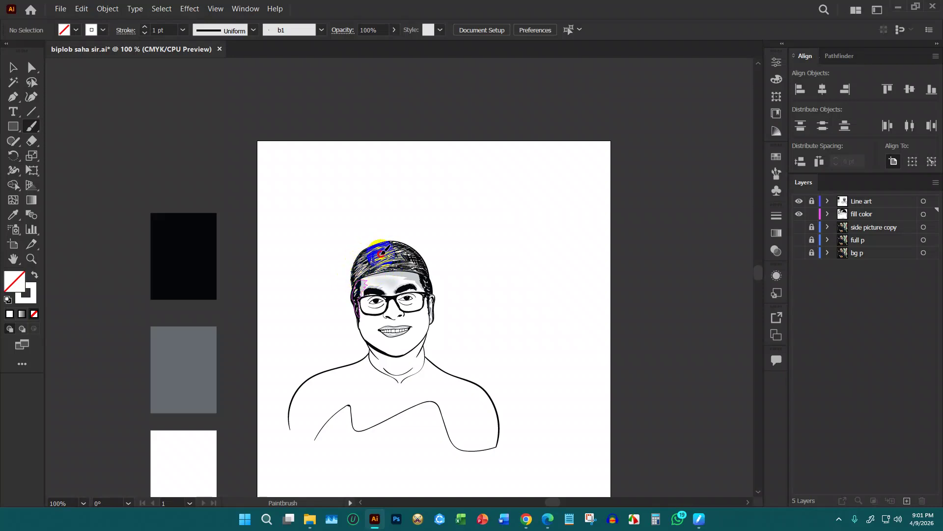
# Scribble white highlight strokes across the cap toward its right side
pyautogui.moveTo(377, 249); pyautogui.dragTo(392, 241)
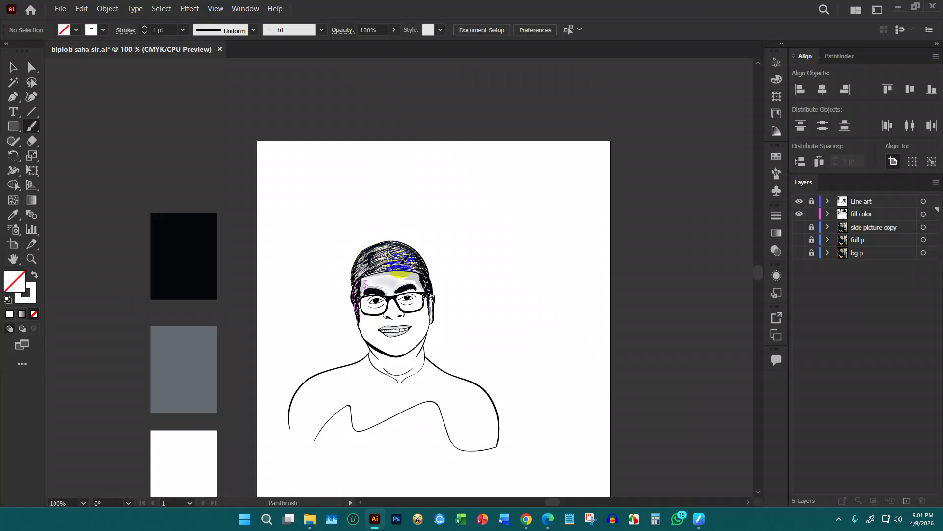
pyautogui.moveTo(406, 266); pyautogui.dragTo(413, 259)
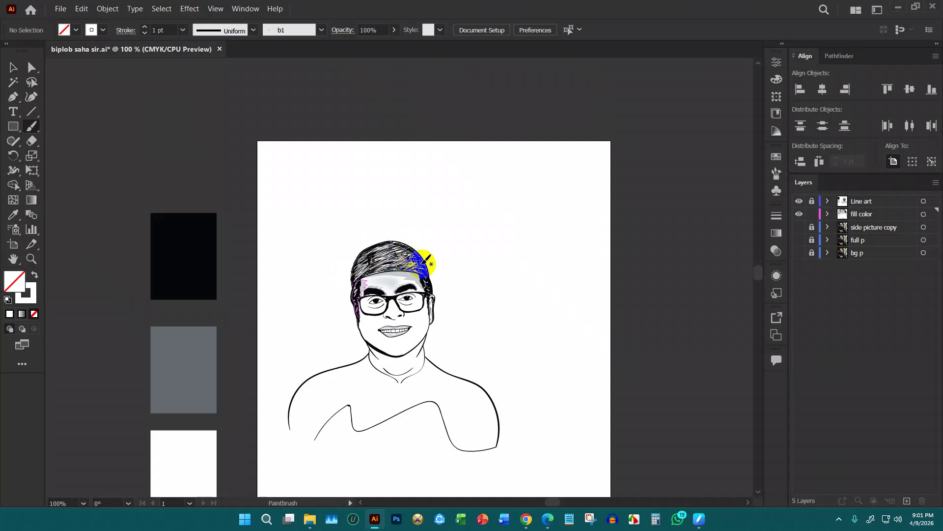
pyautogui.moveTo(427, 267); pyautogui.dragTo(431, 262)
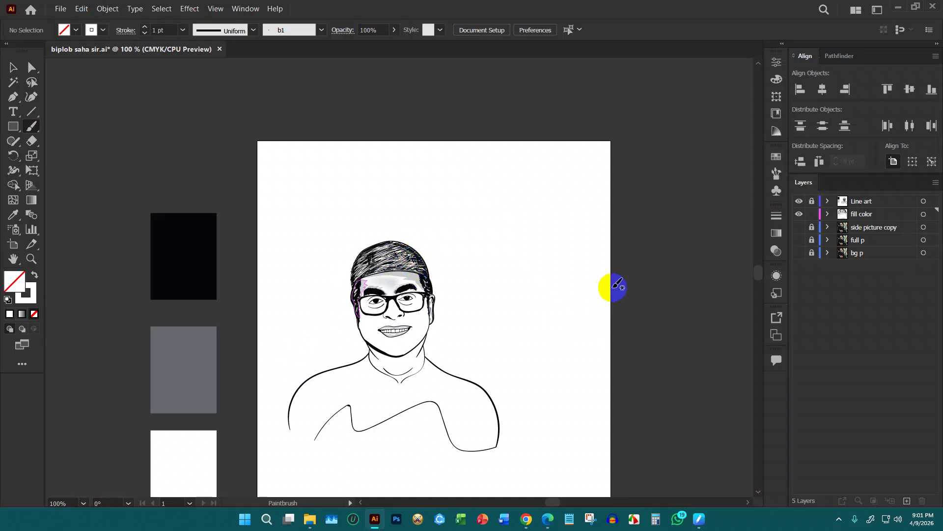
pyautogui.press('v')
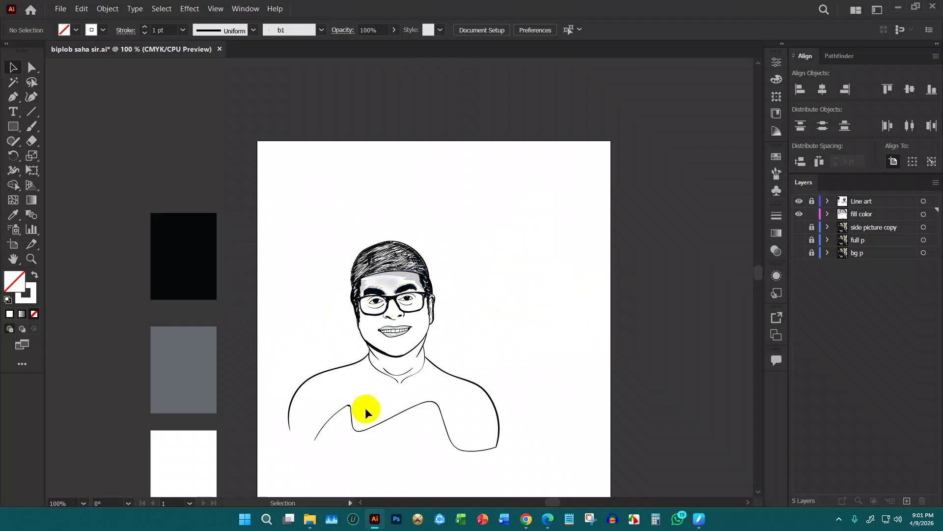
# Make grey the Paintbrush stroke colour and paint grey strokes over the cap and ear
pyautogui.press('i')
pyautogui.click(199, 359)
pyautogui.press('b')
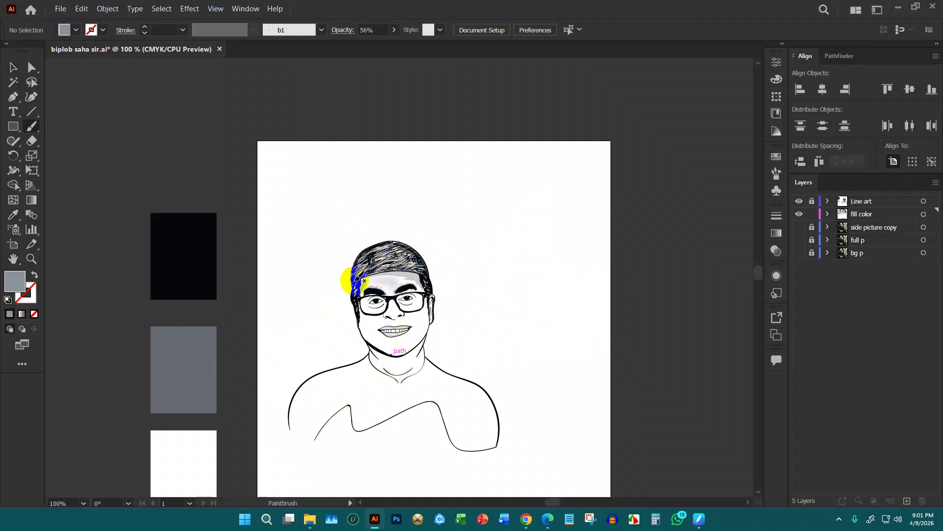
pyautogui.hotkey('shift', 'x')
pyautogui.moveTo(358, 275)
pyautogui.mouseDown()
pyautogui.moveTo(368, 259)
pyautogui.moveTo(352, 268)
pyautogui.moveTo(392, 243)
pyautogui.moveTo(410, 273)
pyautogui.moveTo(403, 263)
pyautogui.mouseUp()
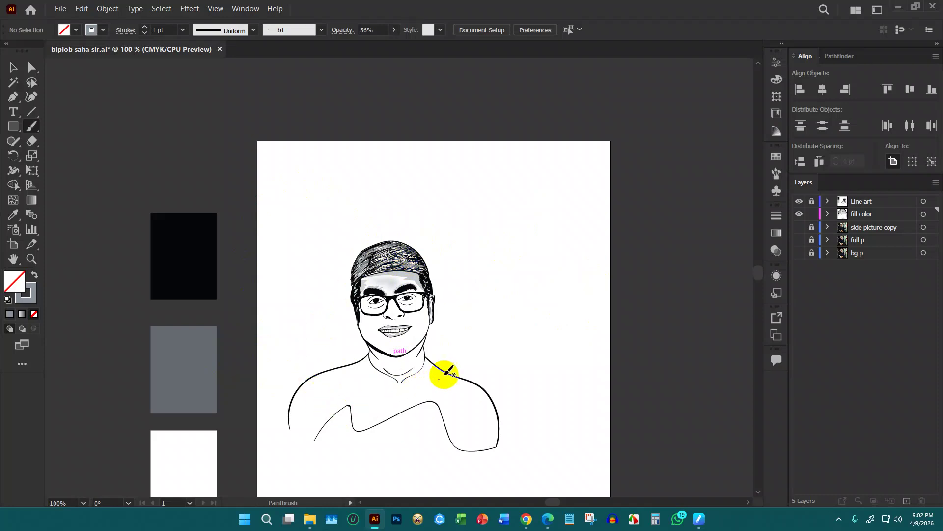
pyautogui.moveTo(431, 306)
pyautogui.mouseDown()
pyautogui.moveTo(433, 323)
pyautogui.moveTo(436, 305)
pyautogui.mouseUp()
pyautogui.scroll(-2, 434, 322)
pyautogui.scroll(3, 432, 322)
pyautogui.moveTo(426, 330); pyautogui.dragTo(438, 313)
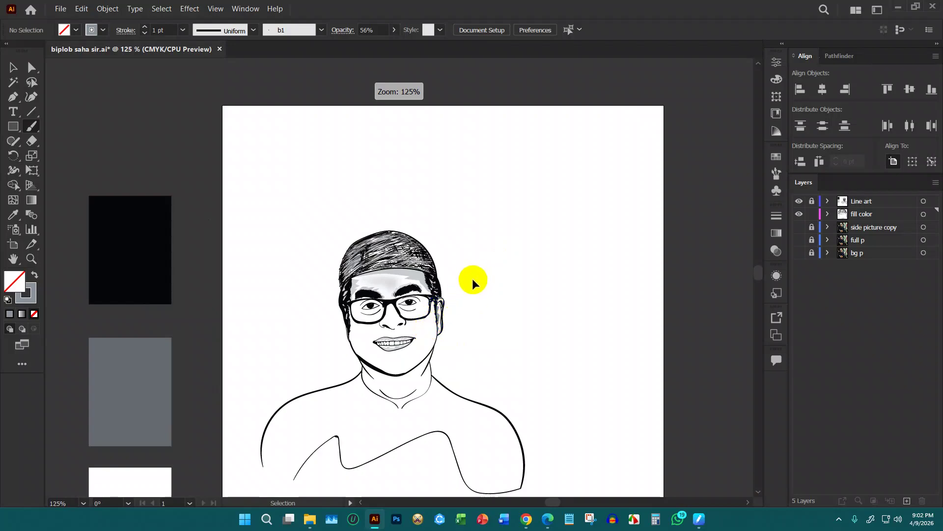
# Save the file and zoom in on the face
pyautogui.hotkey('ctrl', '=')
pyautogui.hotkey('ctrl', '=')
pyautogui.hotkey('ctrl', 's')
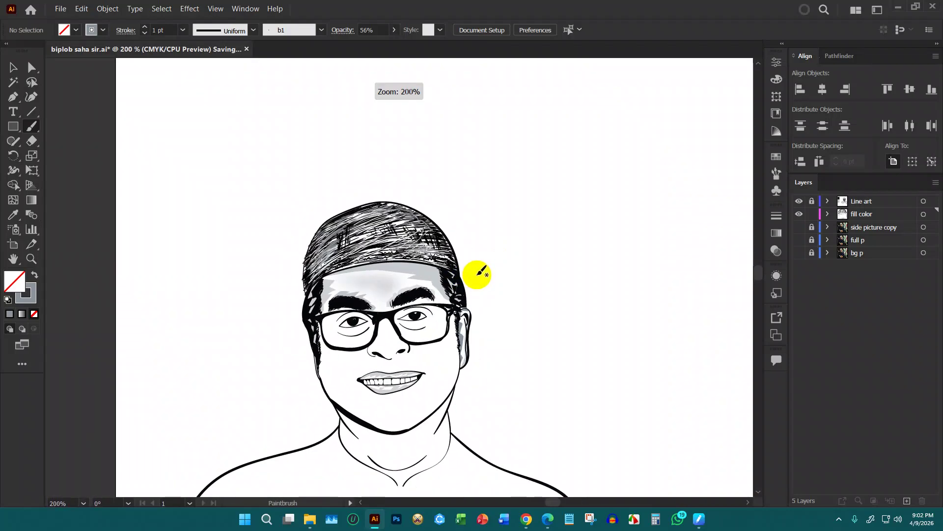
pyautogui.hotkey('ctrl', '-')
pyautogui.hotkey('ctrl', '=')
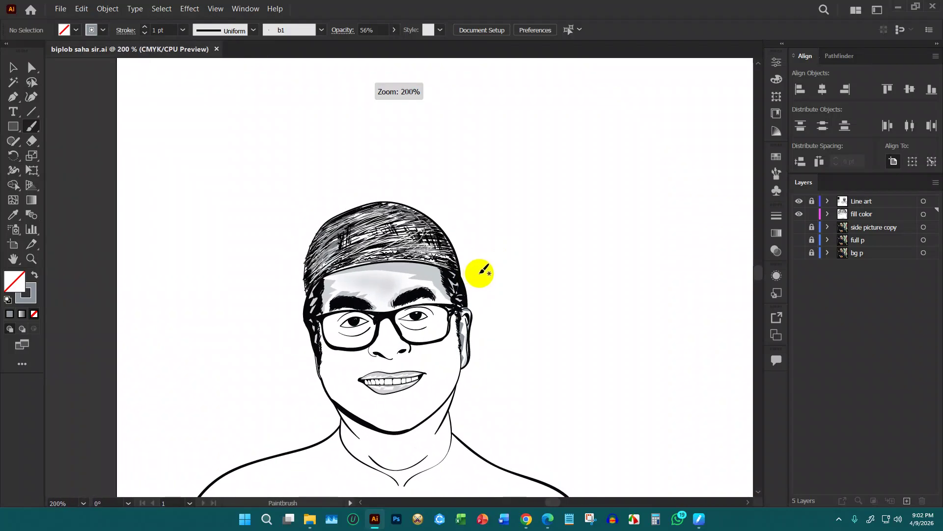
pyautogui.moveTo(501, 285)
pyautogui.mouseDown()
pyautogui.moveTo(537, 143)
pyautogui.moveTo(531, 153)
pyautogui.moveTo(546, 208)
pyautogui.mouseUp()
pyautogui.hotkey('ctrl', '=')
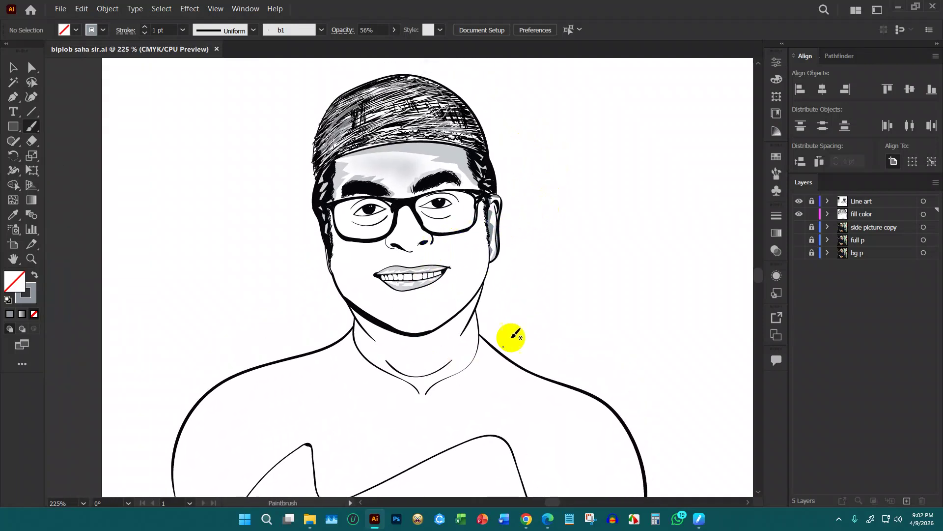
# Paint grey strokes under both lens rims, along the lower teeth and the nose bridge
pyautogui.moveTo(442, 234); pyautogui.dragTo(468, 228)
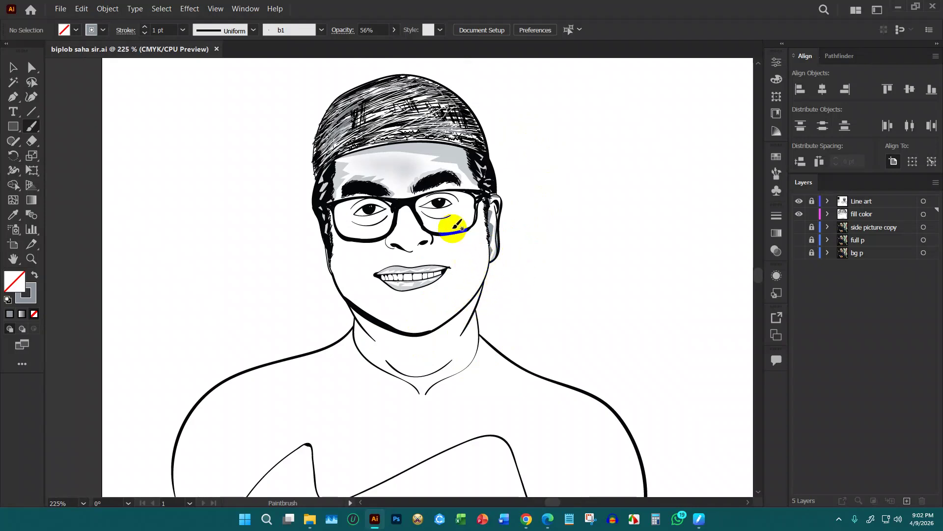
pyautogui.moveTo(377, 274)
pyautogui.mouseDown()
pyautogui.moveTo(395, 270)
pyautogui.moveTo(388, 285)
pyautogui.mouseUp()
pyautogui.moveTo(394, 227)
pyautogui.mouseDown()
pyautogui.moveTo(366, 212)
pyautogui.moveTo(347, 215)
pyautogui.mouseUp()
pyautogui.moveTo(397, 221)
pyautogui.mouseDown()
pyautogui.moveTo(415, 211)
pyautogui.moveTo(435, 219)
pyautogui.mouseUp()
pyautogui.scroll(1, 476, 204)
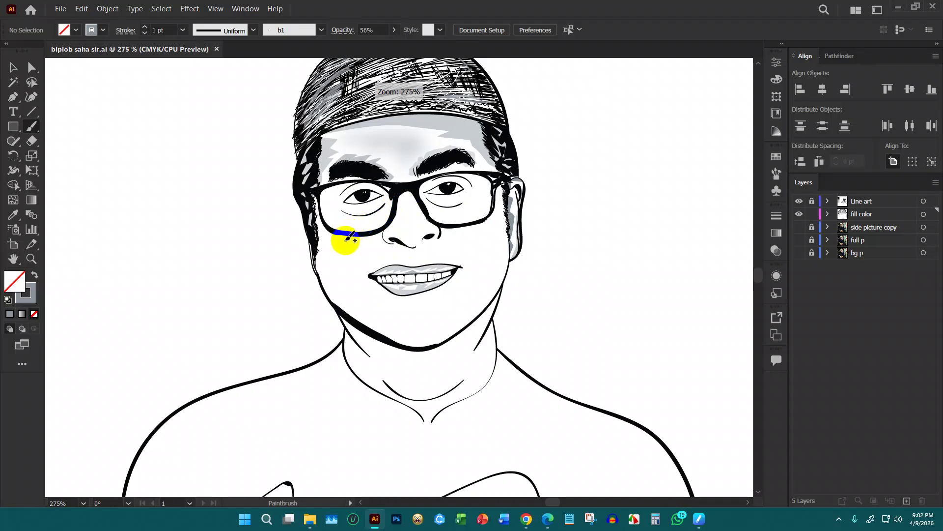
# With the Pen tool and a grey fill with no stroke, draw zigzag shadow points down the left cheek to the jawline
pyautogui.press('p')
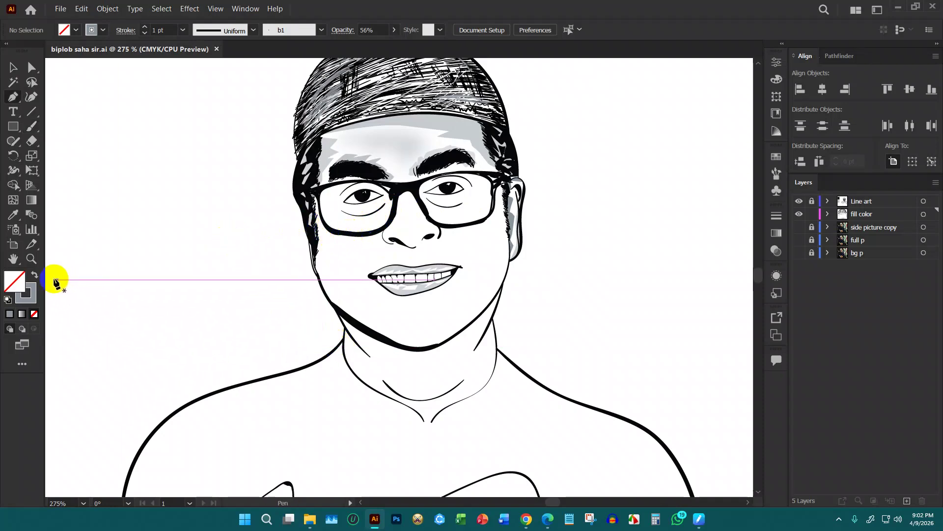
pyautogui.click(35, 276)
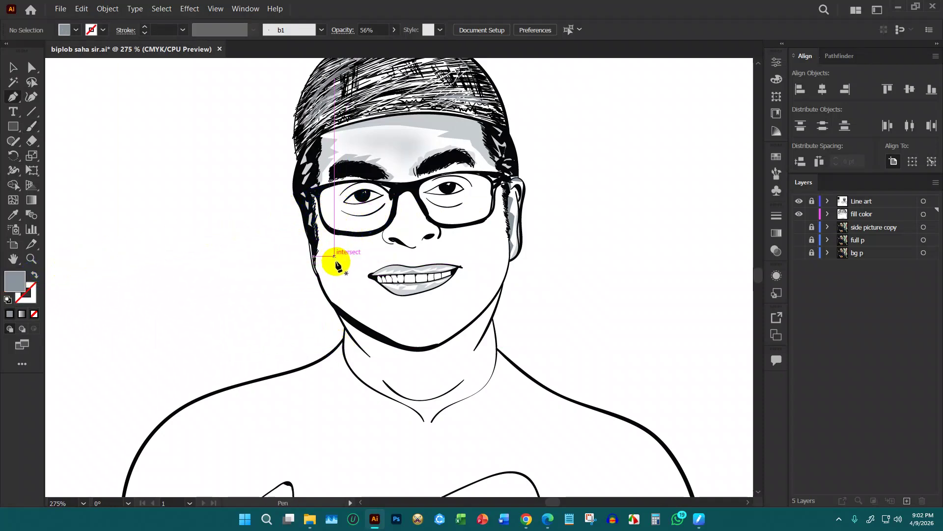
pyautogui.click(326, 244)
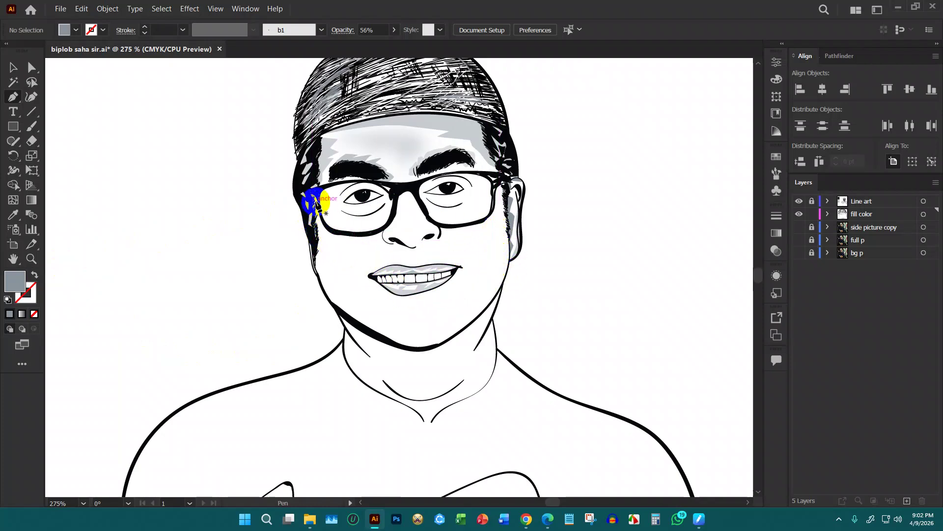
pyautogui.click(322, 240)
pyautogui.click(326, 253)
pyautogui.click(334, 264)
pyautogui.click(347, 272)
pyautogui.click(340, 283)
pyautogui.click(357, 295)
pyautogui.click(374, 314)
pyautogui.click(397, 333)
pyautogui.click(410, 341)
pyautogui.click(425, 342)
# Trace the shadow back along the jawline and curve it up the sideburn to the glasses rim
pyautogui.click(448, 339)
pyautogui.click(425, 351)
pyautogui.click(415, 351)
pyautogui.click(390, 340)
pyautogui.click(377, 335)
pyautogui.click(366, 331)
pyautogui.moveTo(335, 310); pyautogui.dragTo(312, 214)
pyautogui.click(315, 197)
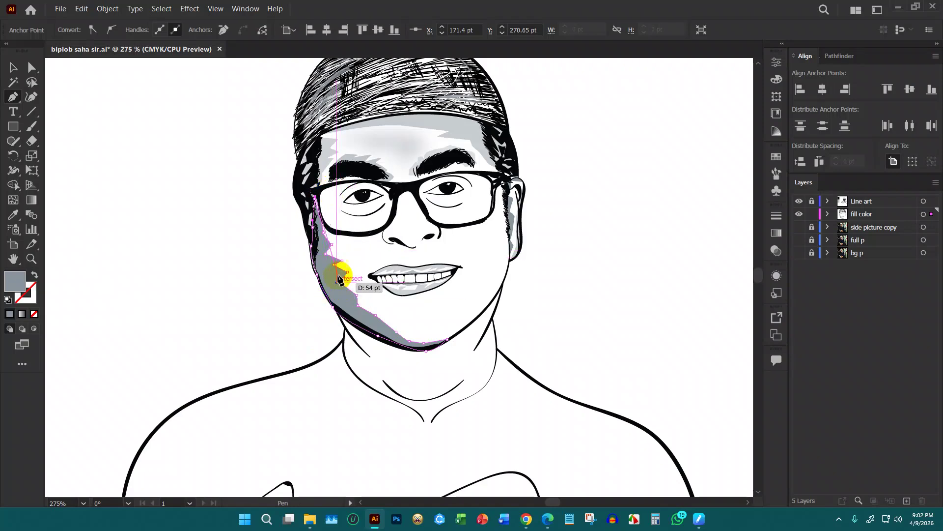
pyautogui.scroll(2, 335, 222)
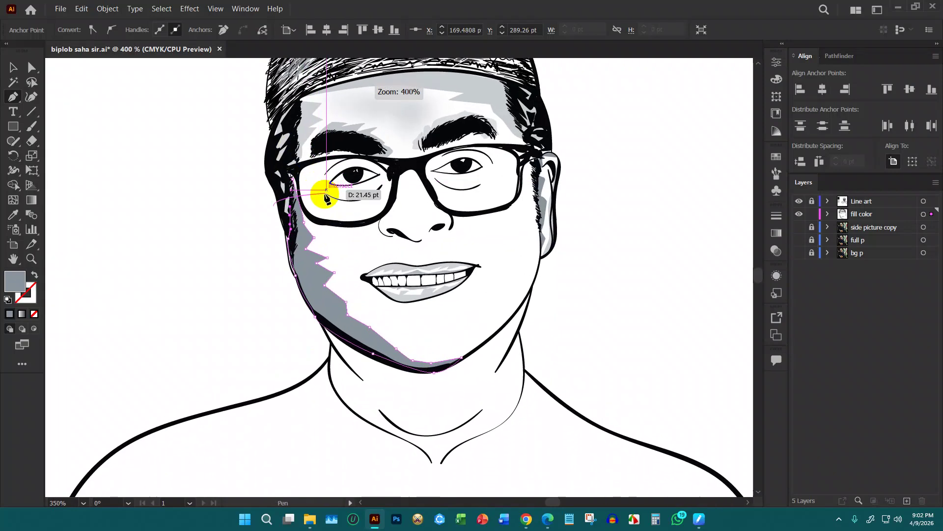
pyautogui.scroll(2, 328, 197)
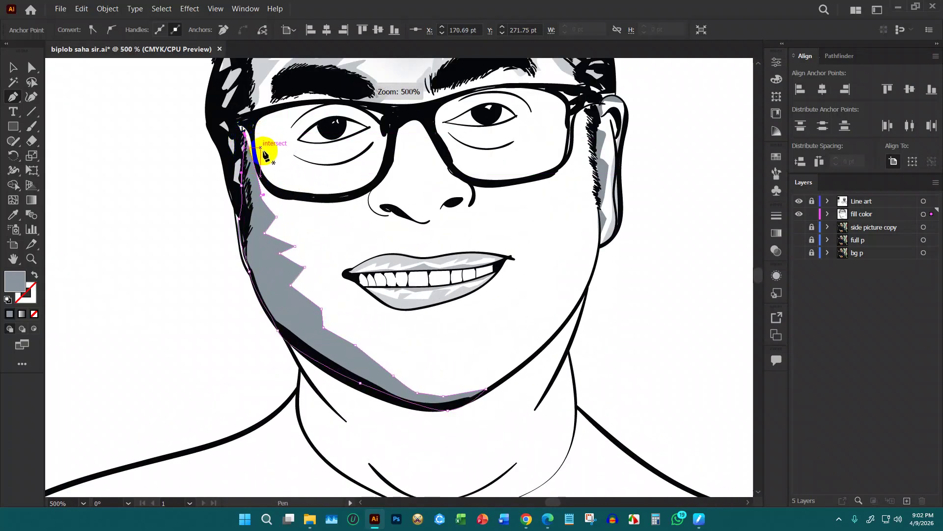
# Lower the left cheek shadow's opacity to 41% and deselect it
pyautogui.press('v')
pyautogui.click(665, 272)
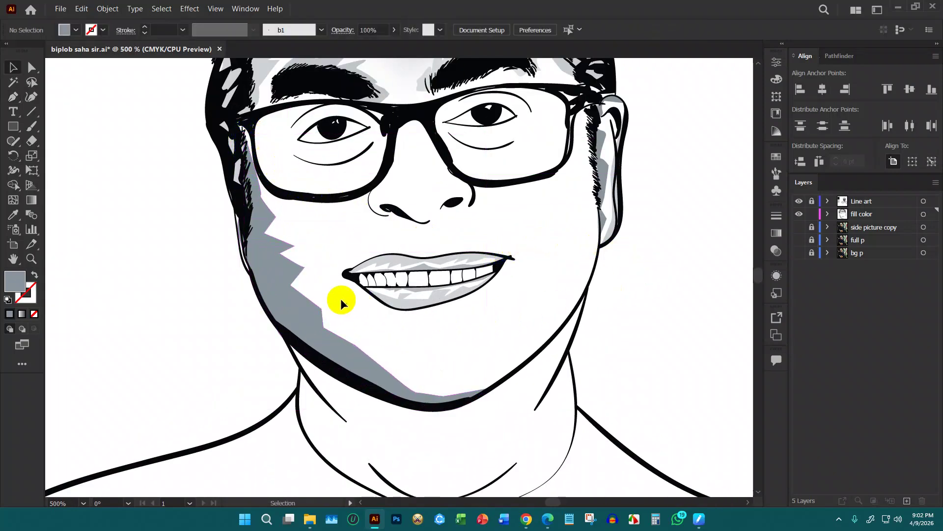
pyautogui.click(394, 30)
pyautogui.moveTo(393, 45); pyautogui.dragTo(380, 46)
pyautogui.click(488, 176)
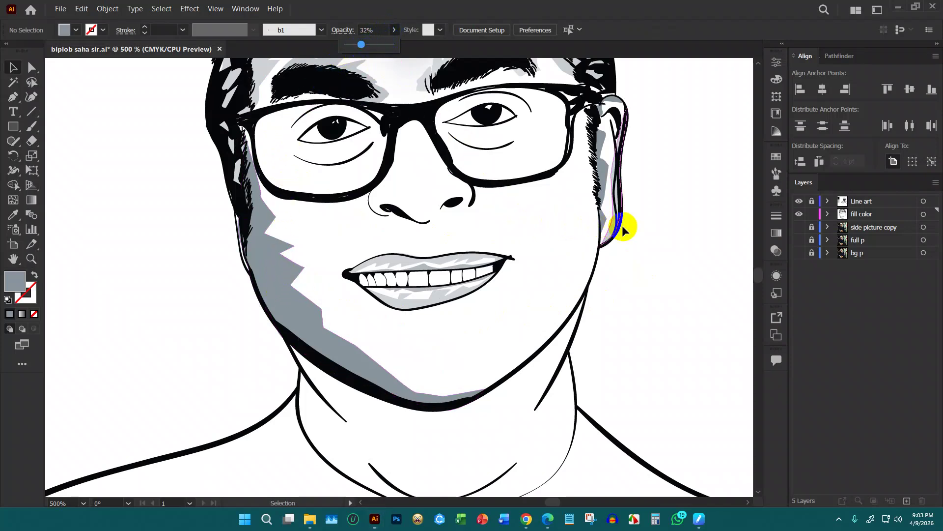
pyautogui.click(275, 268)
pyautogui.click(394, 30)
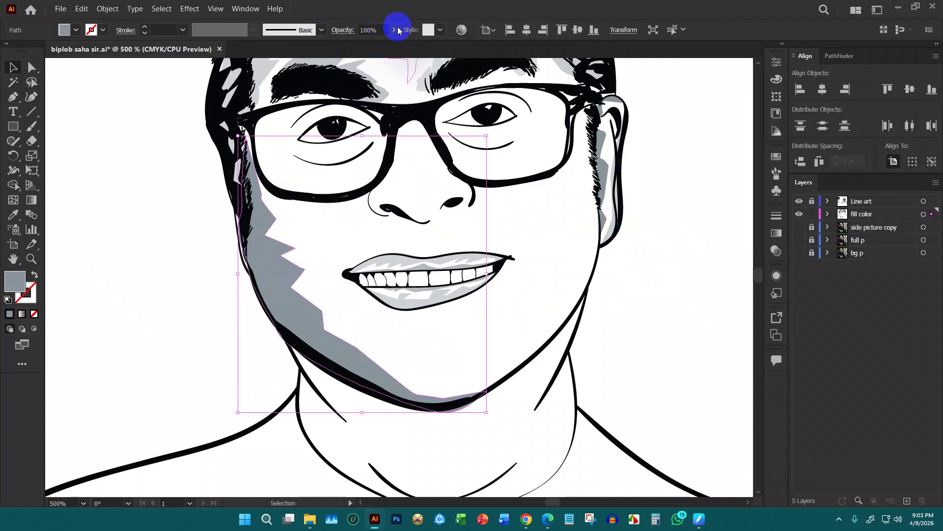
pyautogui.moveTo(366, 46); pyautogui.dragTo(365, 45)
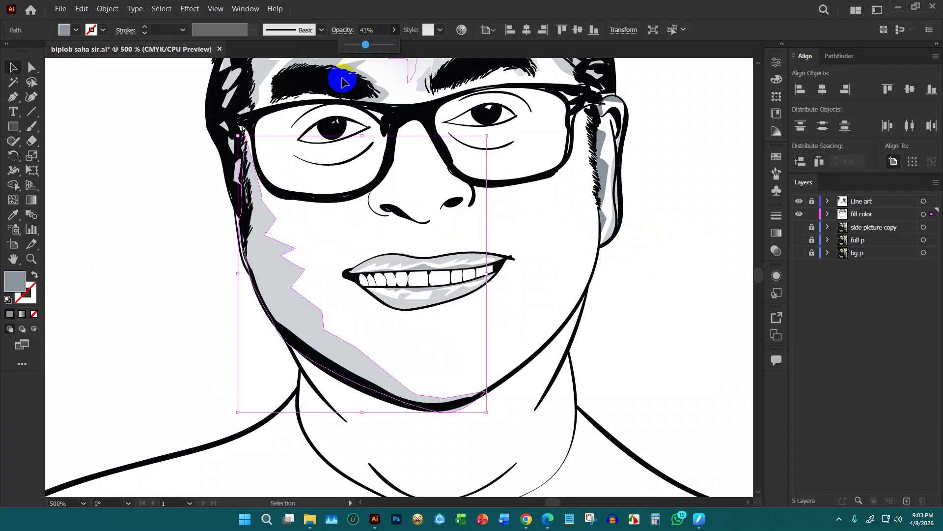
pyautogui.click(184, 210)
# Draw a grey shadow shape down the right cheek, adding a few curved points
pyautogui.press('p')
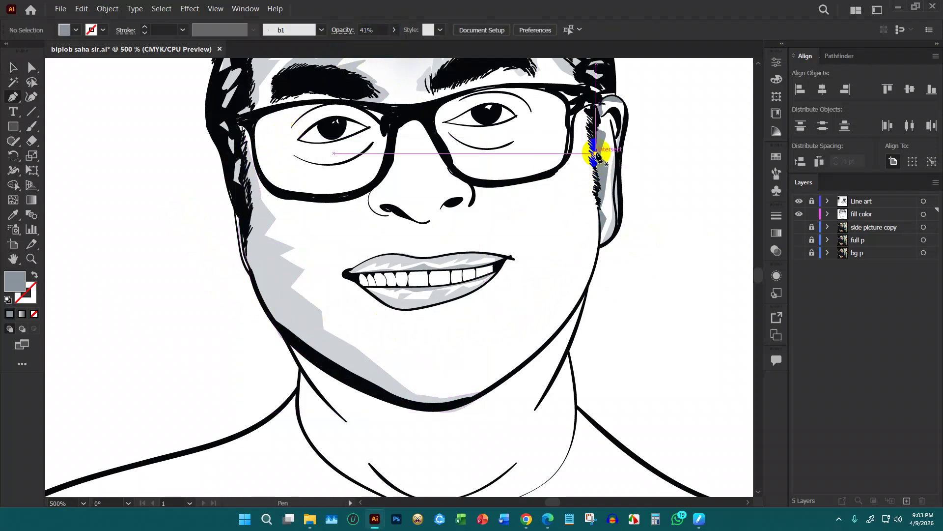
pyautogui.click(589, 119)
pyautogui.click(574, 185)
pyautogui.click(563, 227)
pyautogui.click(586, 224)
pyautogui.click(558, 264)
pyautogui.moveTo(541, 299); pyautogui.dragTo(559, 303)
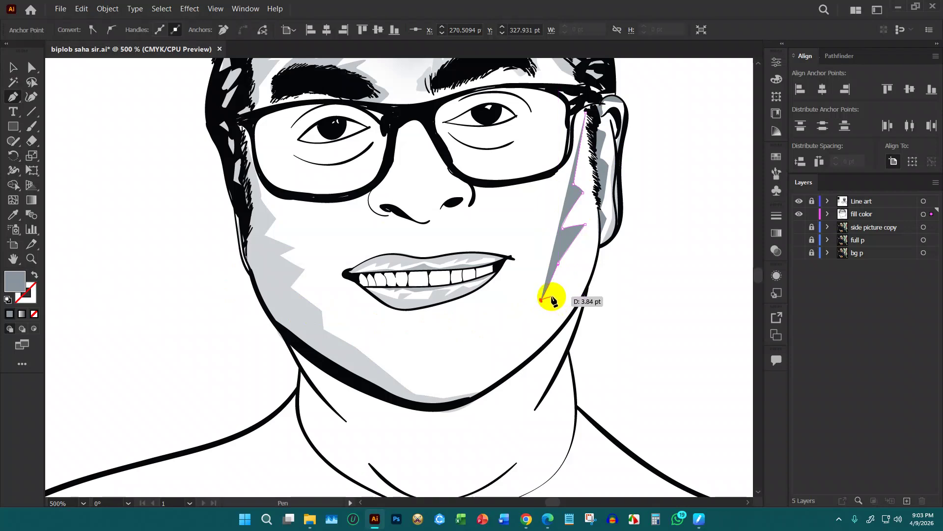
pyautogui.moveTo(552, 300); pyautogui.dragTo(547, 302)
pyautogui.click(550, 304)
pyautogui.click(515, 333)
pyautogui.moveTo(528, 337); pyautogui.dragTo(525, 340)
# Curve the shadow along the jawline and trace it back up the face contour to the temple
pyautogui.moveTo(479, 397); pyautogui.dragTo(541, 337)
pyautogui.click(569, 320)
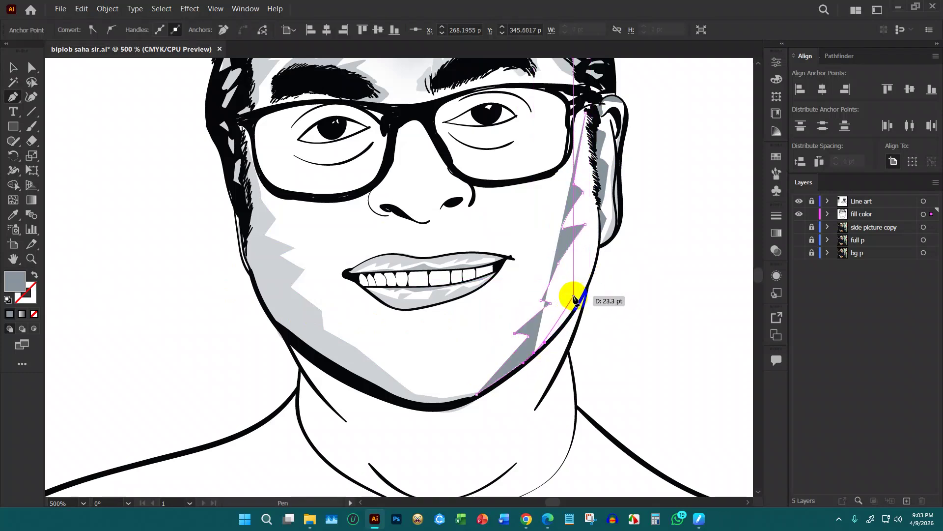
pyautogui.click(575, 308)
pyautogui.click(593, 281)
pyautogui.click(600, 241)
pyautogui.click(602, 195)
pyautogui.click(588, 111)
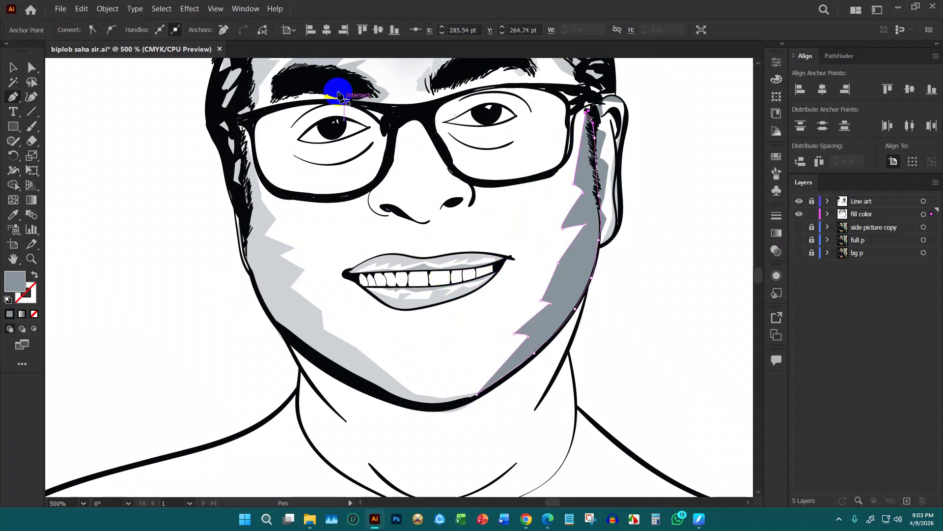
# Nudge the right cheek shadow into place, set it to 46% opacity, and zoom out
pyautogui.click(14, 69)
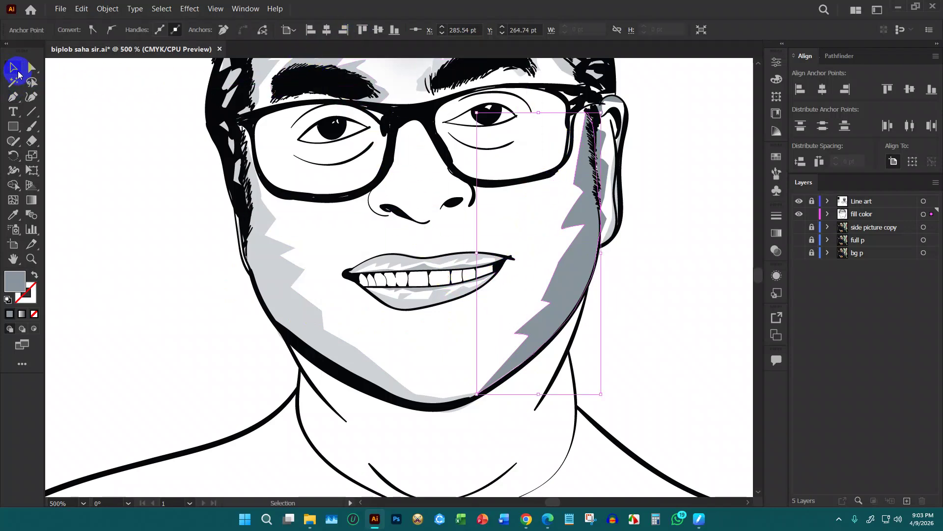
pyautogui.click(146, 148)
pyautogui.moveTo(585, 232); pyautogui.dragTo(584, 231)
pyautogui.click(397, 30)
pyautogui.moveTo(393, 45); pyautogui.dragTo(368, 46)
pyautogui.click(692, 188)
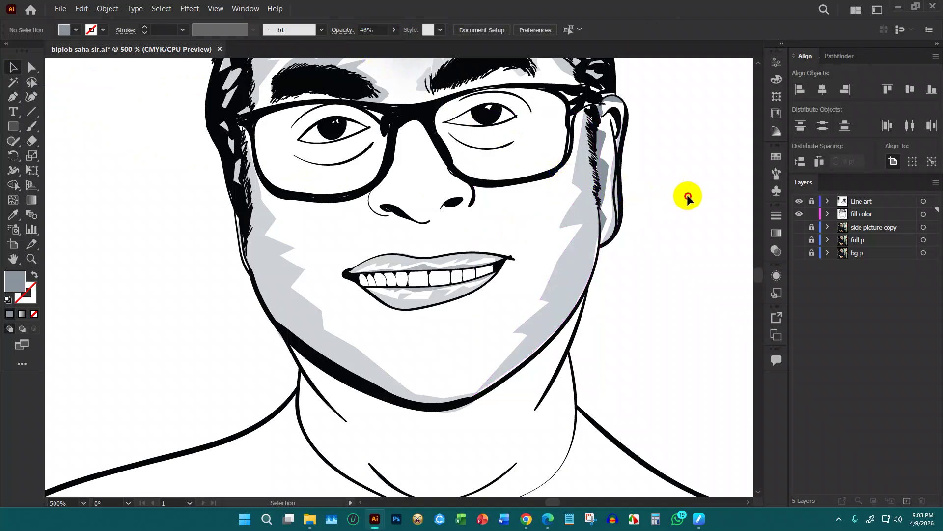
pyautogui.hotkey('ctrl', '-')
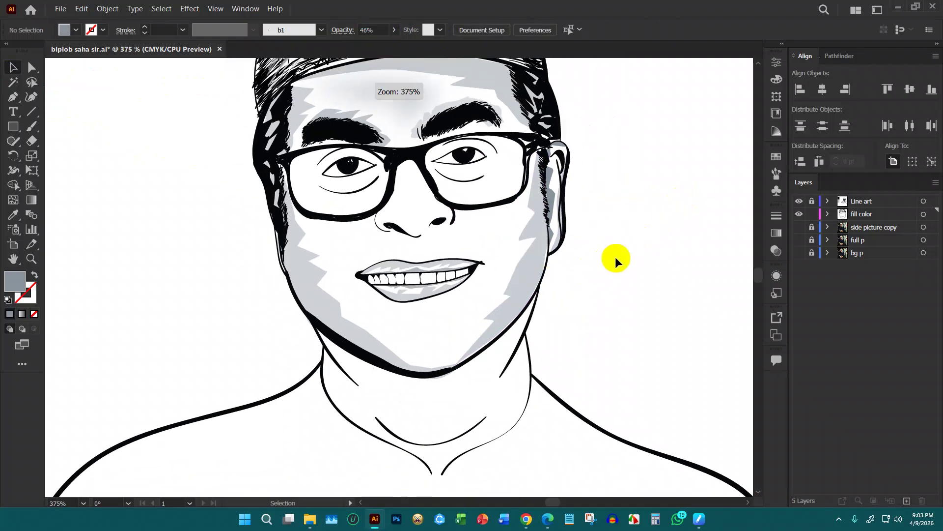
# Draw two narrow slanted reflection strips down the left lens with the Pen tool
pyautogui.hotkey('ctrl', '+')
pyautogui.scroll(4, 649, 120)
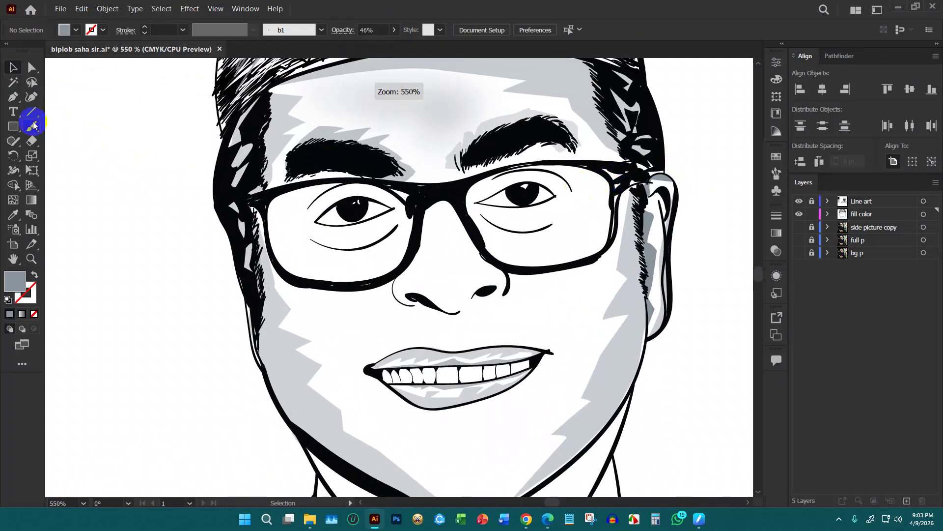
pyautogui.click(14, 96)
pyautogui.scroll(-1, 422, 216)
pyautogui.click(336, 199)
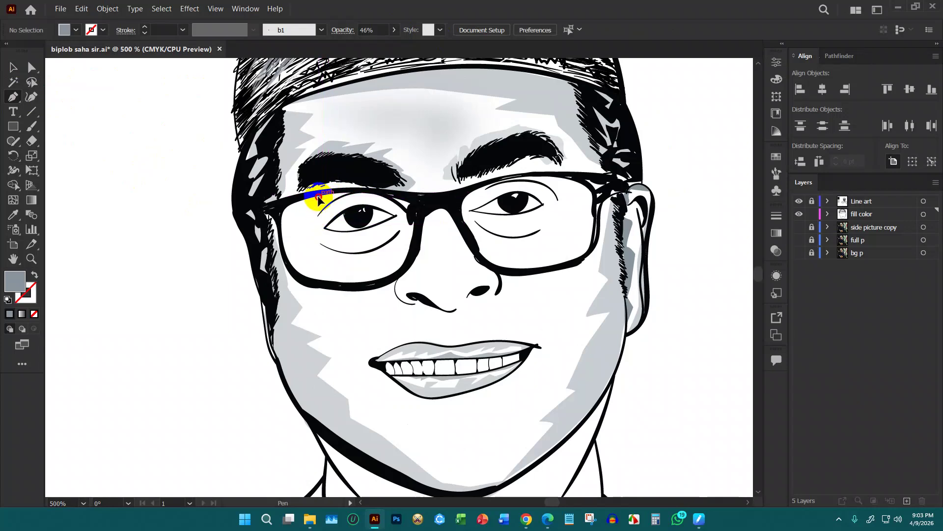
pyautogui.moveTo(308, 280); pyautogui.dragTo(322, 285)
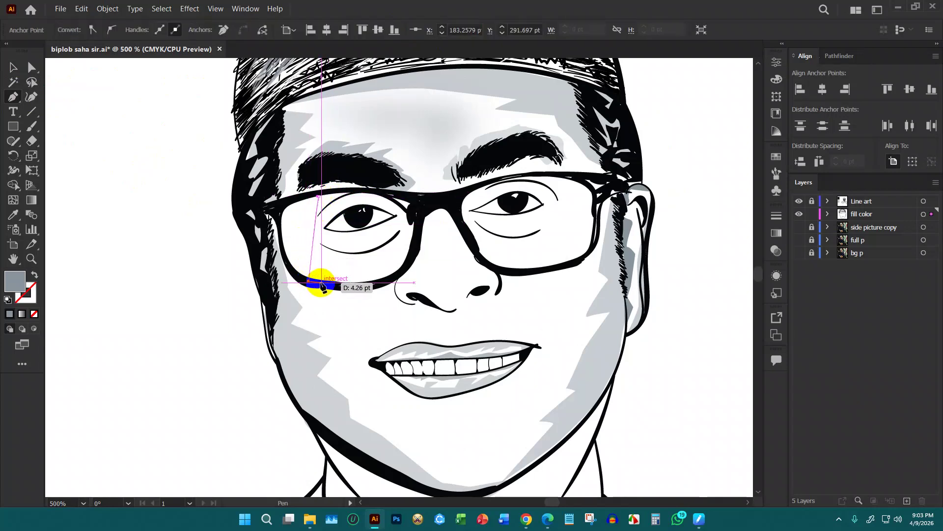
pyautogui.click(333, 196)
pyautogui.moveTo(318, 195); pyautogui.dragTo(321, 199)
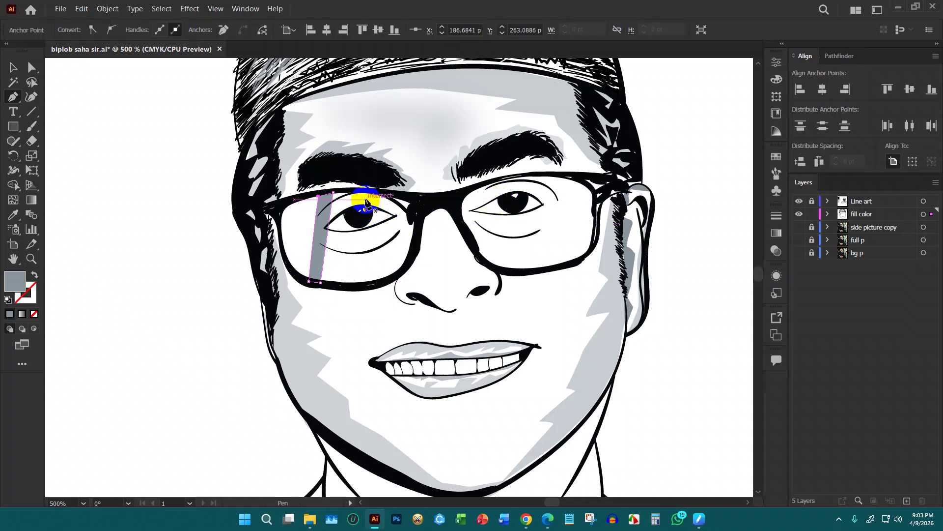
pyautogui.click(343, 190)
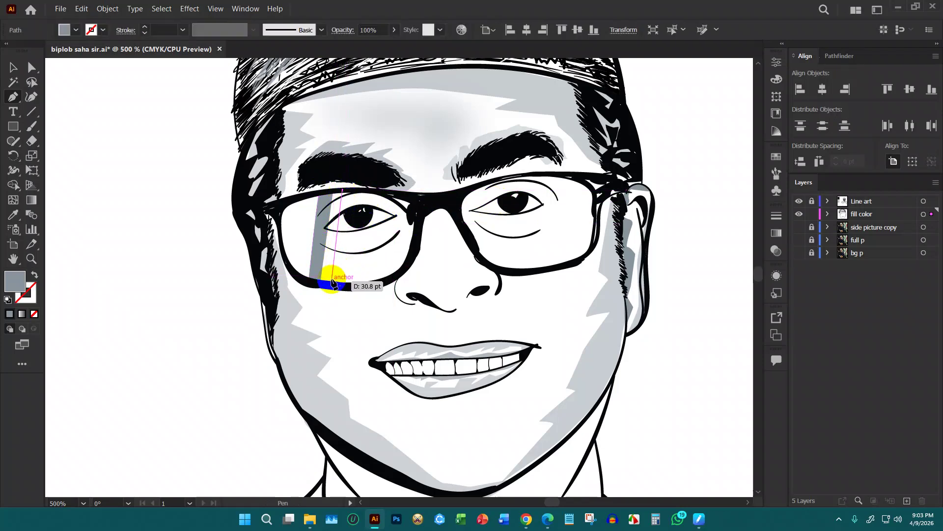
pyautogui.moveTo(334, 283); pyautogui.dragTo(340, 289)
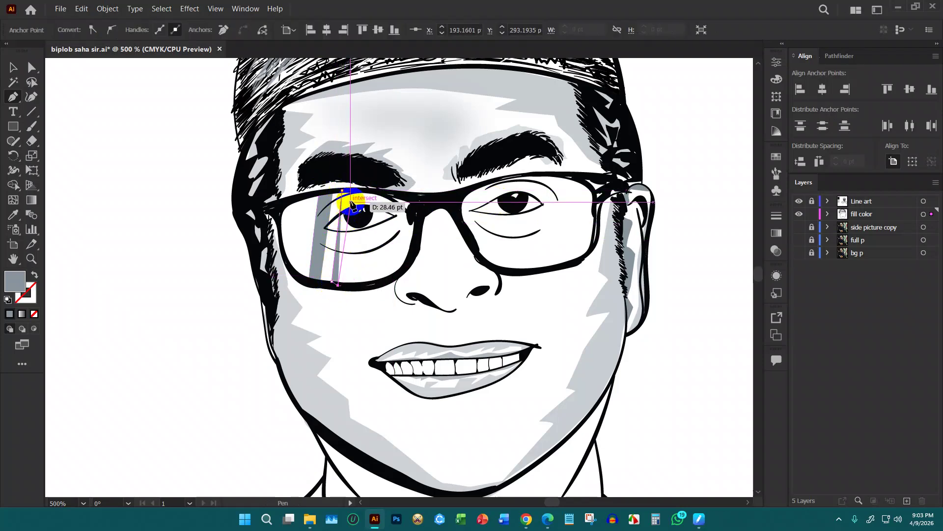
pyautogui.moveTo(344, 192); pyautogui.dragTo(345, 193)
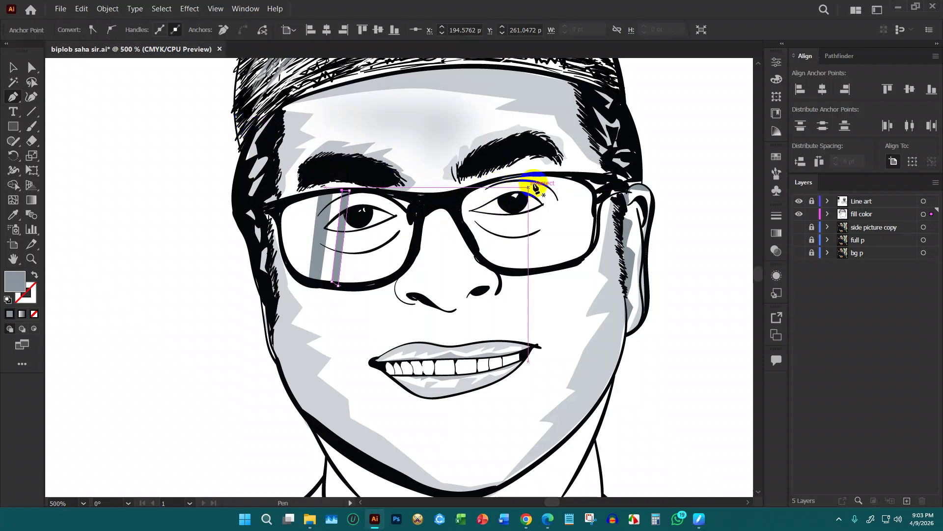
# Draw two closed four-point reflection strips down the right lens
pyautogui.click(510, 177)
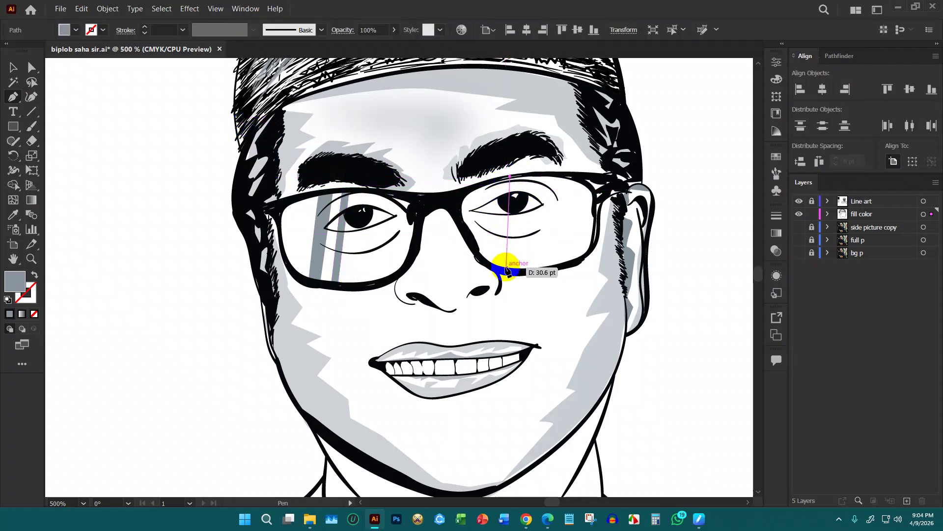
pyautogui.click(504, 271)
pyautogui.click(514, 268)
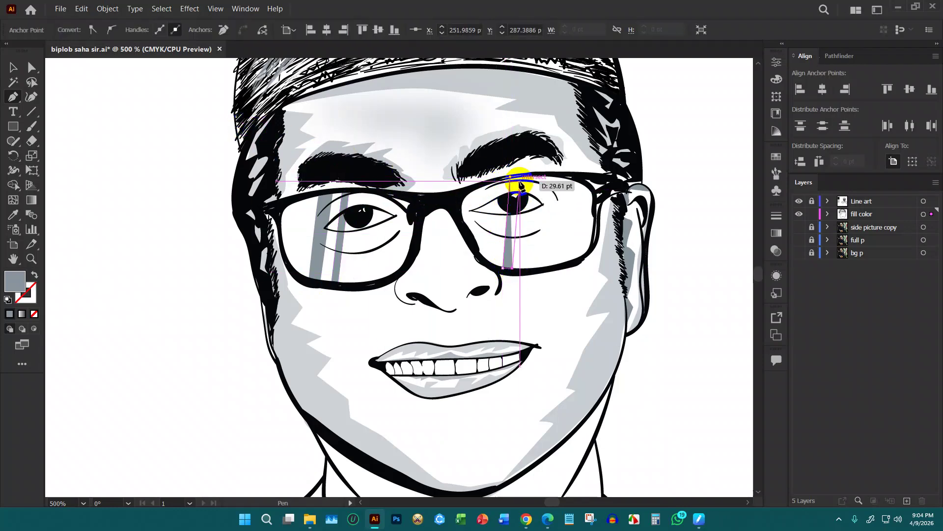
pyautogui.click(519, 177)
pyautogui.click(512, 178)
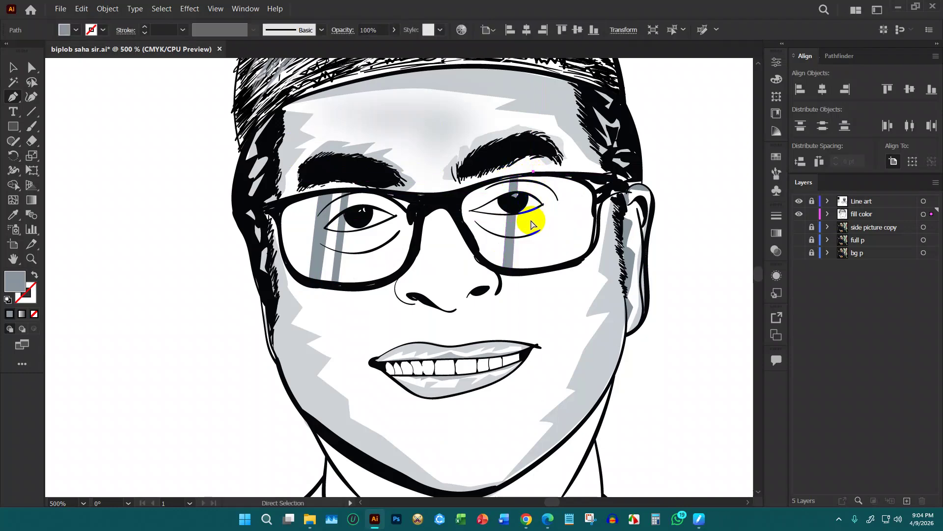
pyautogui.click(535, 176)
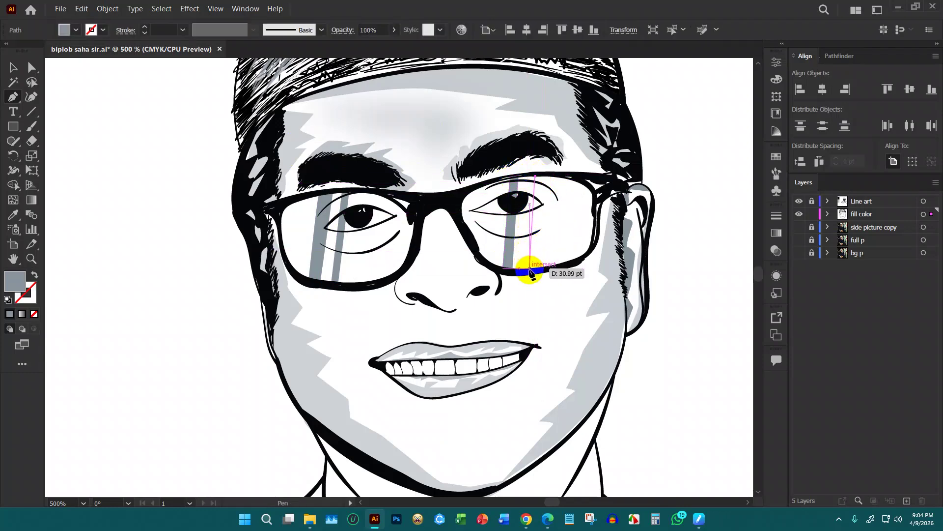
pyautogui.click(531, 269)
pyautogui.click(541, 268)
pyautogui.click(544, 175)
pyautogui.click(536, 177)
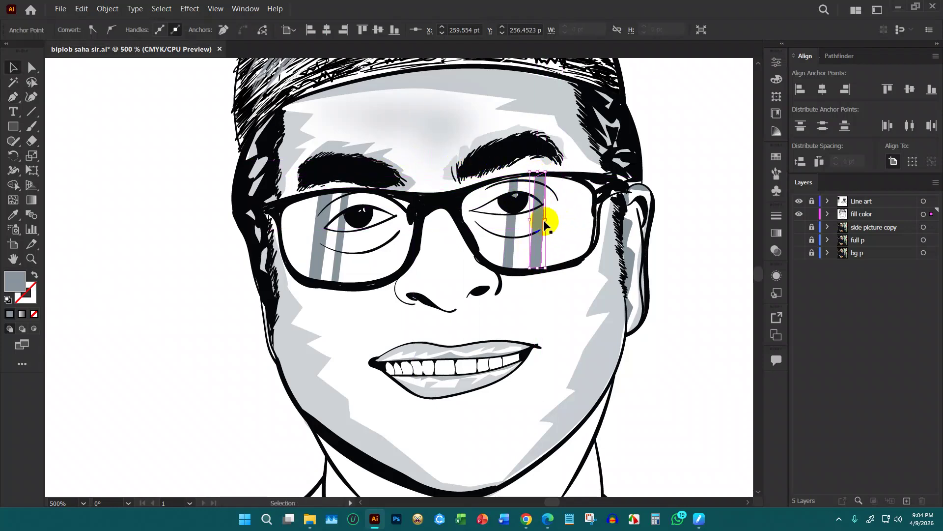
# Select all four lens reflection strips
pyautogui.click(515, 224)
pyautogui.keyDown('shift'); pyautogui.click(337, 239); pyautogui.keyUp('shift')
pyautogui.keyDown('shift'); pyautogui.click(317, 243); pyautogui.keyUp('shift')
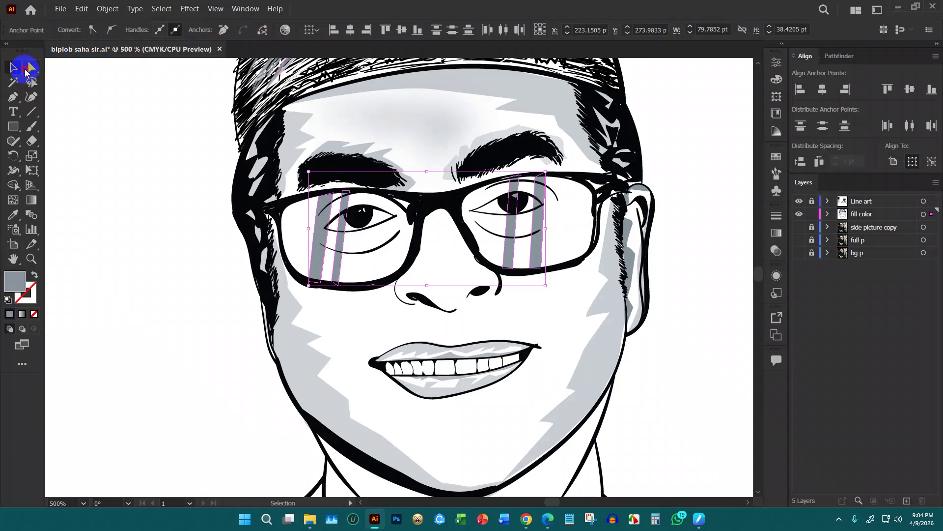
# Select all four lens strips with the Direct Selection tool
pyautogui.click(28, 71)
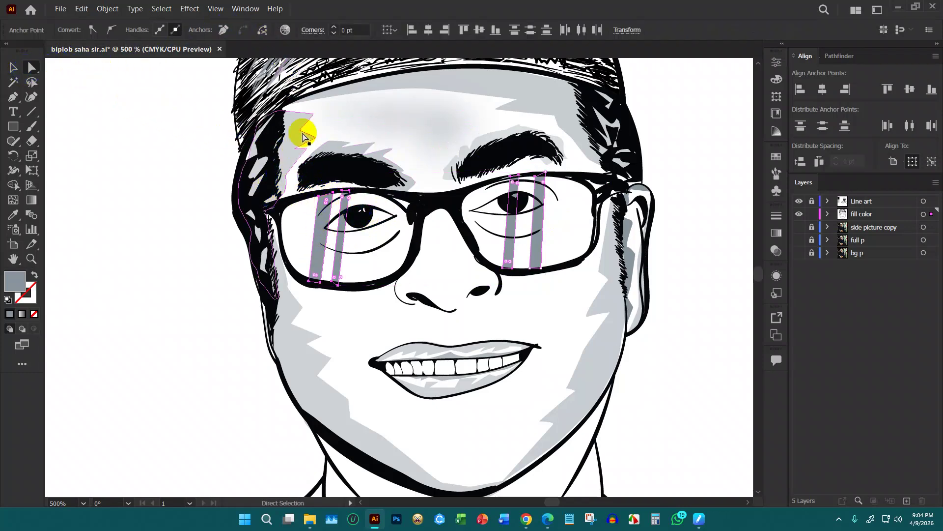
pyautogui.click(186, 177)
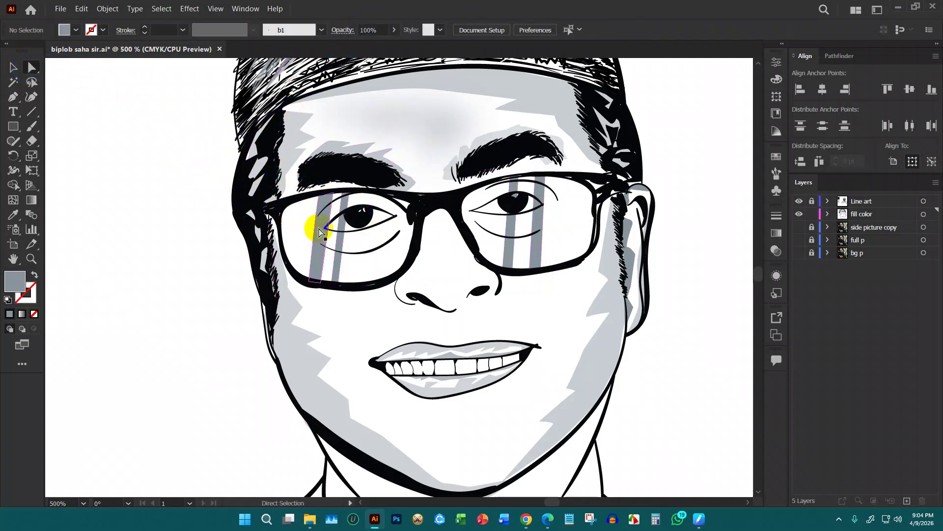
pyautogui.click(319, 233)
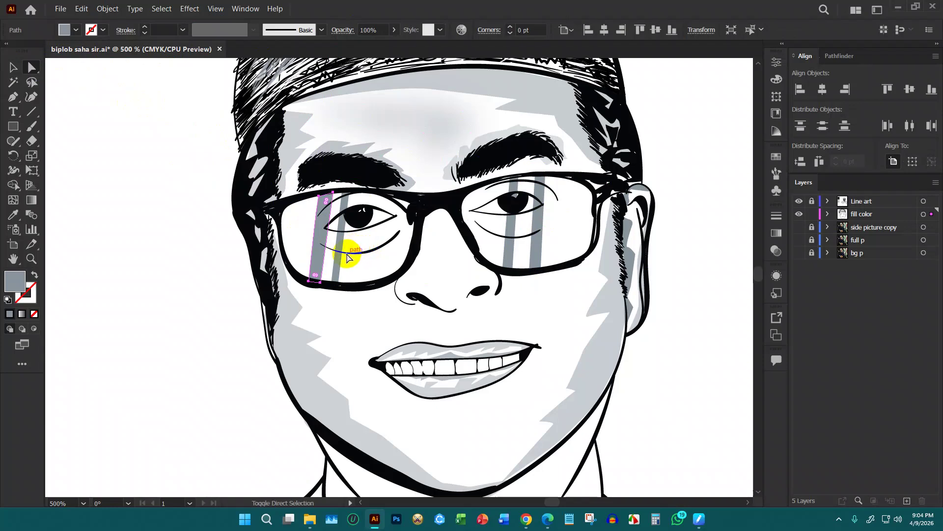
pyautogui.keyDown('shift'); pyautogui.click(503, 240); pyautogui.keyUp('shift')
pyautogui.keyDown('shift'); pyautogui.click(533, 249); pyautogui.keyUp('shift')
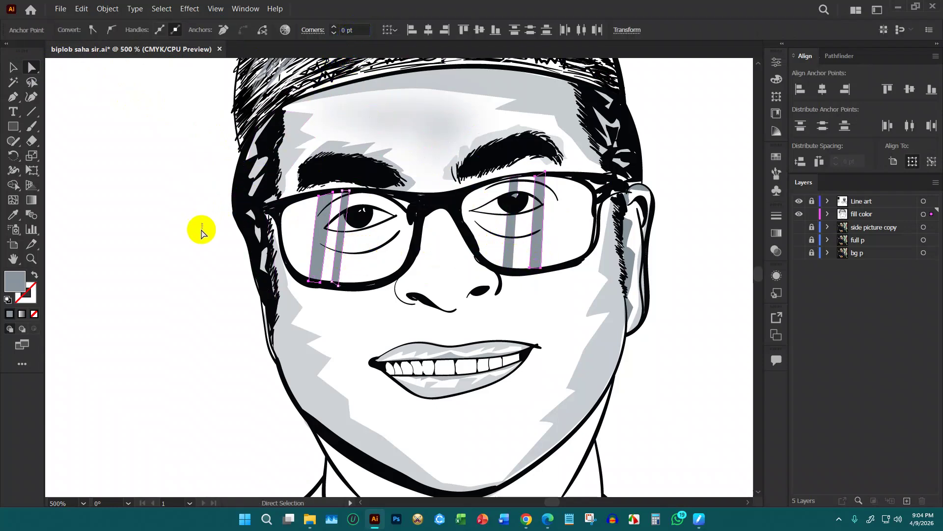
pyautogui.click(203, 228)
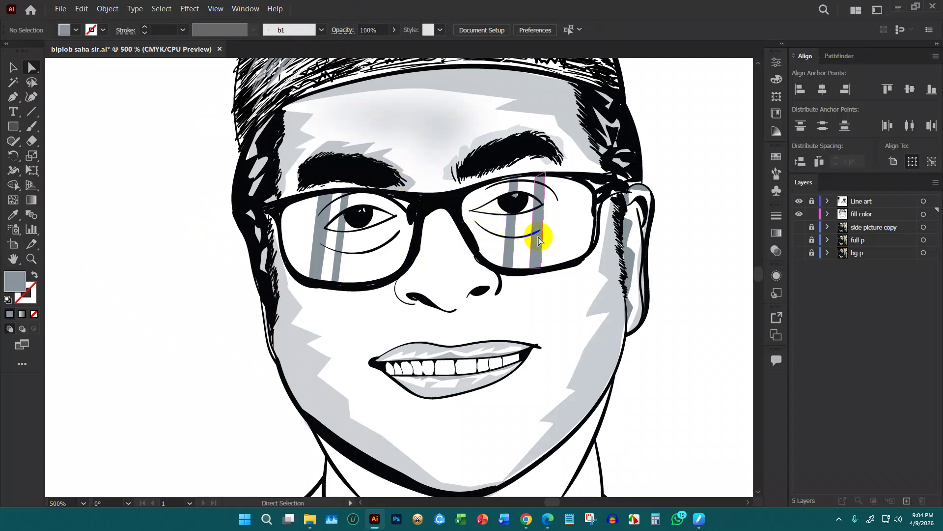
pyautogui.click(536, 237)
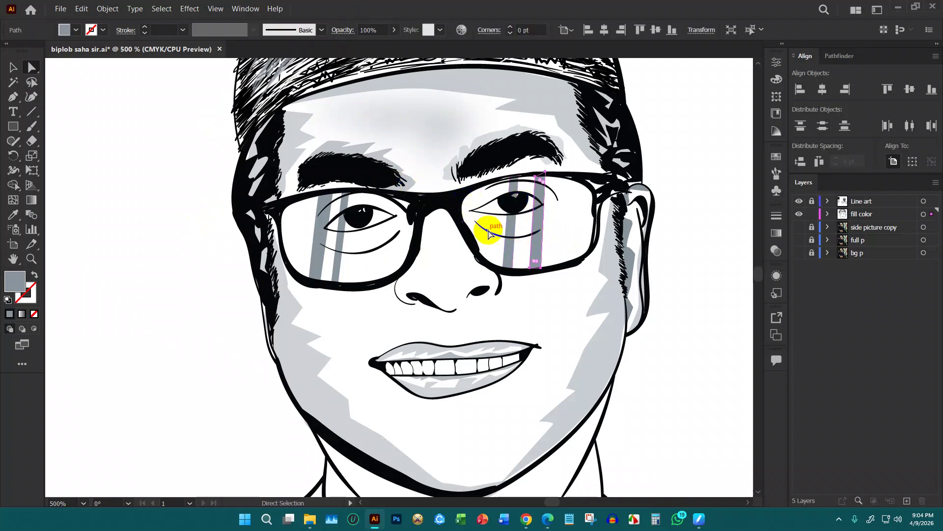
pyautogui.keyDown('shift'); pyautogui.click(506, 252); pyautogui.keyUp('shift')
pyautogui.keyDown('shift'); pyautogui.click(337, 246); pyautogui.keyUp('shift')
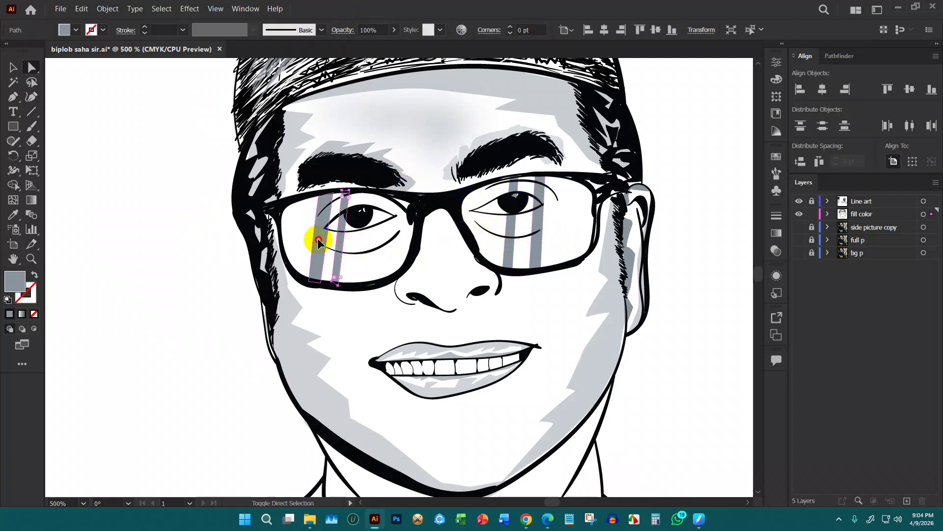
pyautogui.keyDown('shift'); pyautogui.click(317, 243); pyautogui.keyUp('shift')
pyautogui.keyDown('shift'); pyautogui.click(540, 241); pyautogui.keyUp('shift')
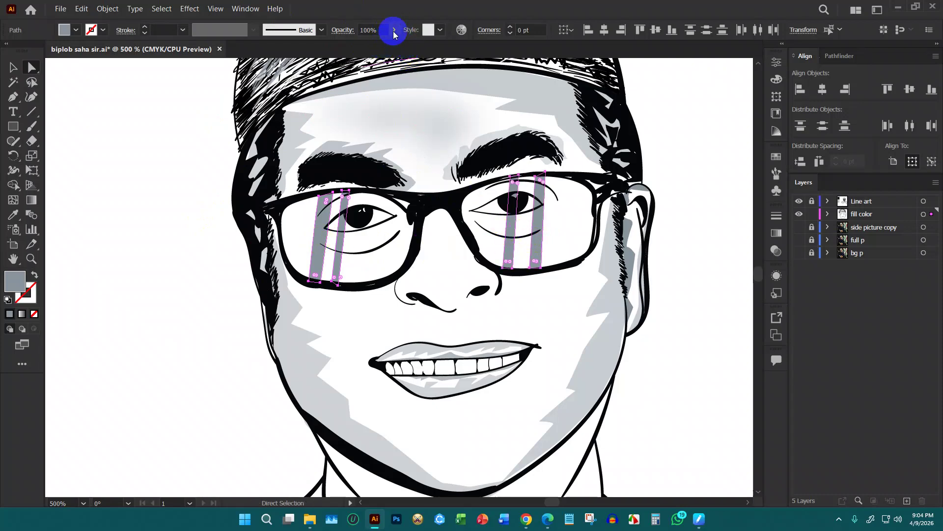
# Lower the four strips' opacity to 53% and deselect them
pyautogui.moveTo(377, 46); pyautogui.dragTo(370, 45)
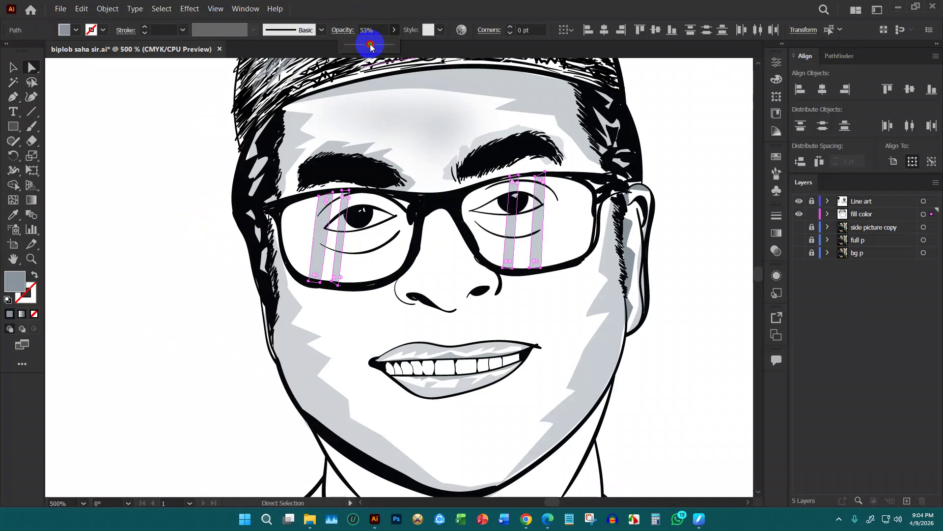
pyautogui.click(175, 139)
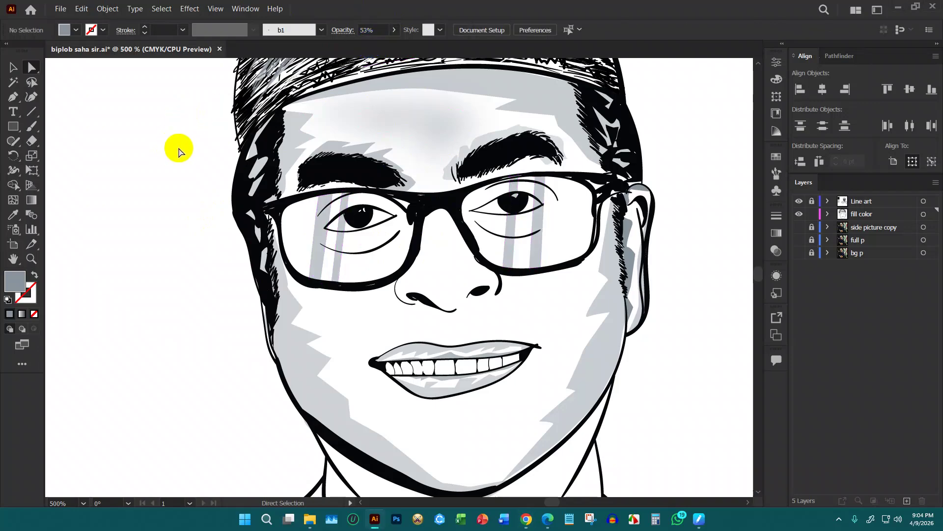
pyautogui.scroll(-3, 337, 169)
# Select the four translucent lens strips as whole objects
pyautogui.scroll(2, 316, 167)
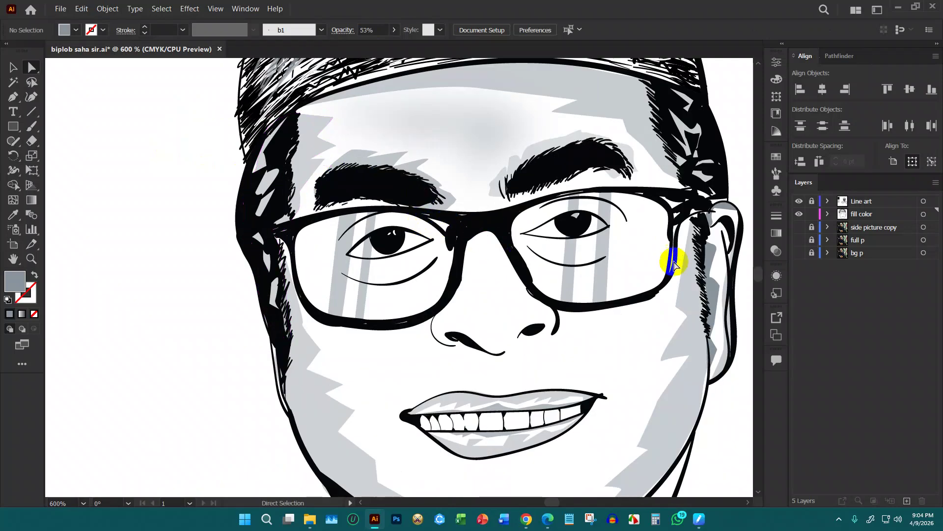
pyautogui.click(564, 277)
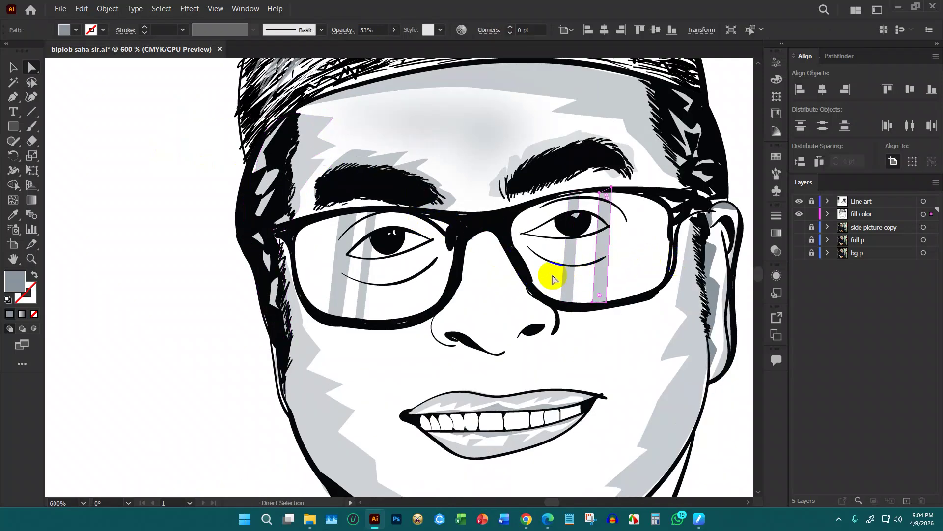
pyautogui.keyDown('shift'); pyautogui.click(358, 295); pyautogui.keyUp('shift')
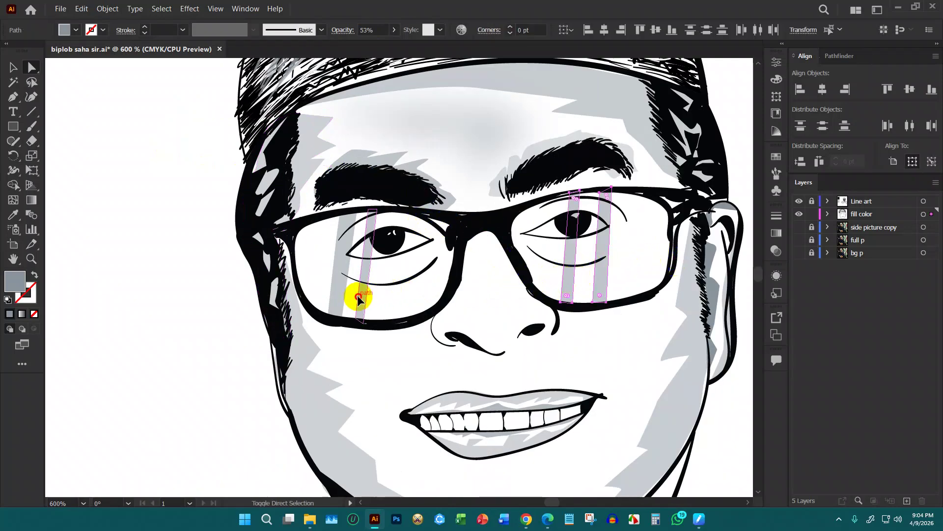
pyautogui.keyDown('shift'); pyautogui.click(337, 295); pyautogui.keyUp('shift')
pyautogui.click(342, 30)
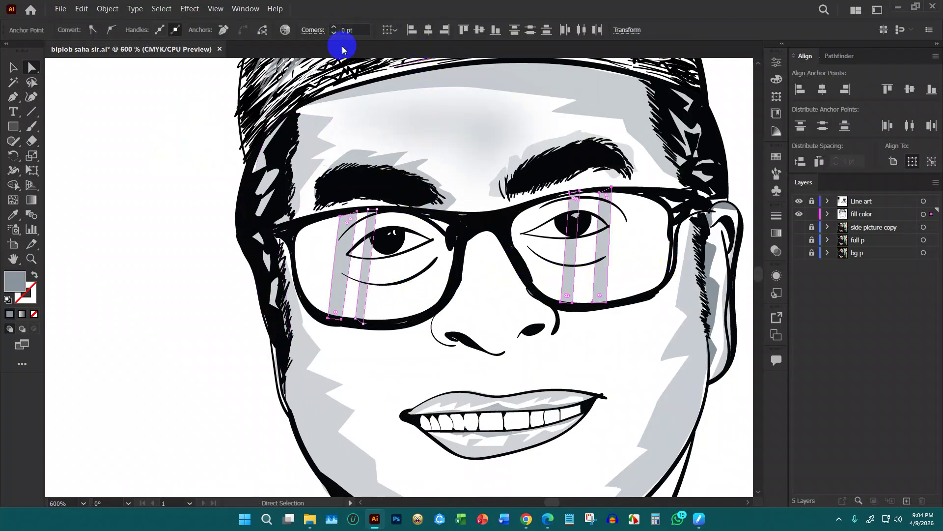
pyautogui.click(14, 67)
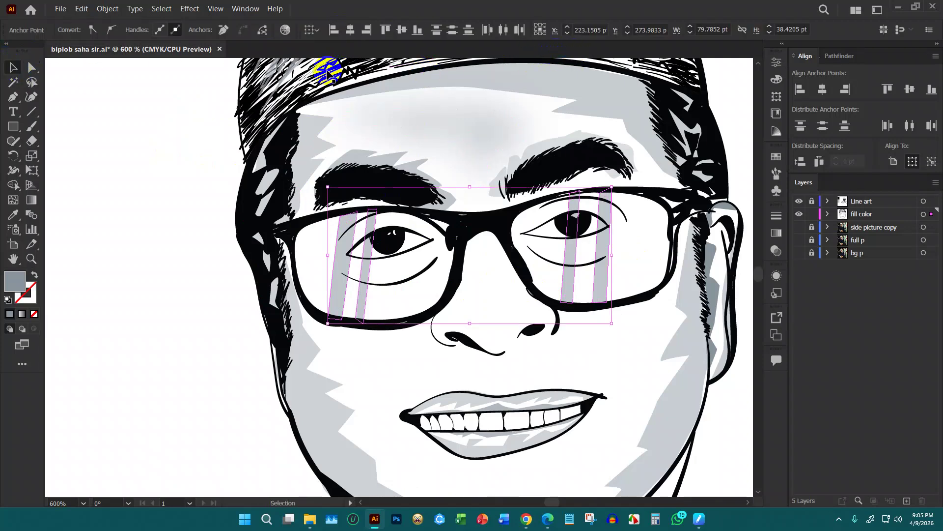
pyautogui.click(179, 82)
pyautogui.click(344, 300)
pyautogui.keyDown('shift'); pyautogui.click(361, 301); pyautogui.keyUp('shift')
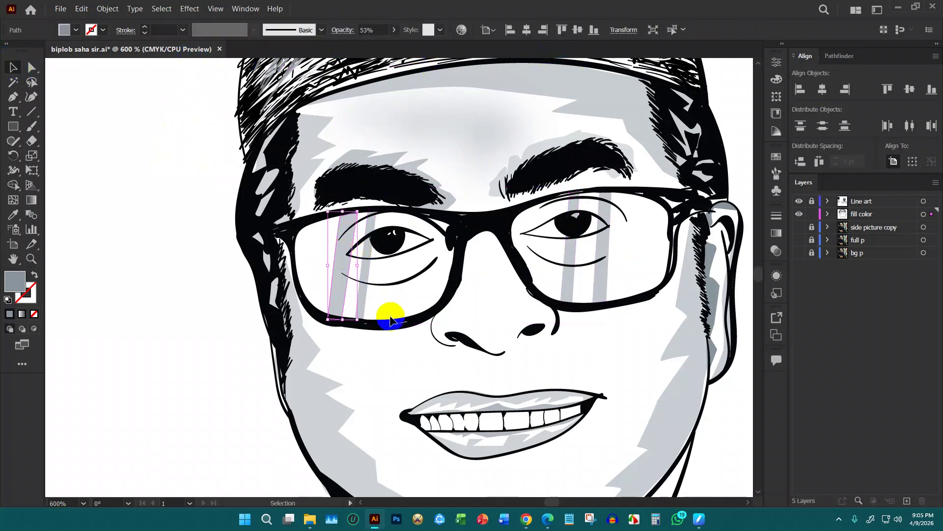
pyautogui.keyDown('shift'); pyautogui.click(566, 291); pyautogui.keyUp('shift')
pyautogui.keyDown('shift'); pyautogui.click(604, 287); pyautogui.keyUp('shift')
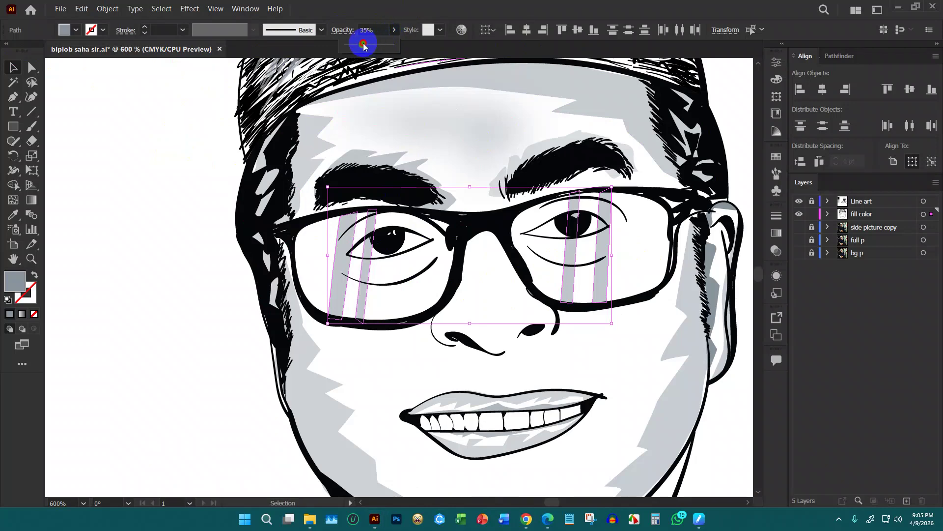
# Drop the lens strips' opacity to 13% and deselect them
pyautogui.moveTo(355, 43); pyautogui.dragTo(349, 45)
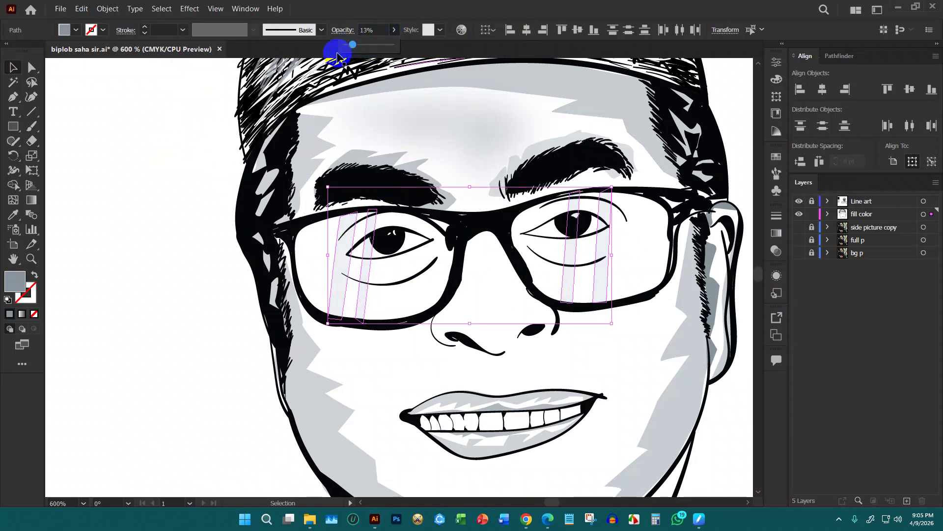
pyautogui.scroll(-3, 195, 182)
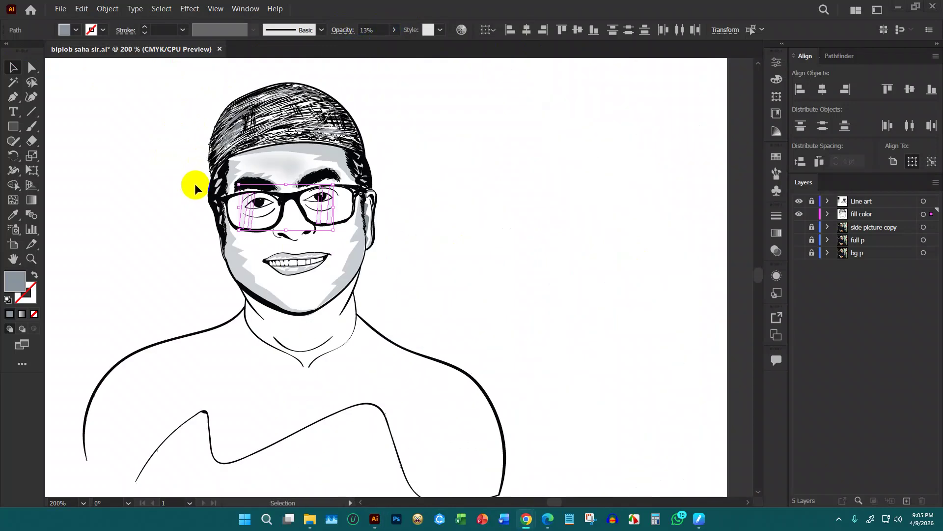
pyautogui.click(479, 219)
pyautogui.scroll(2, 217, 220)
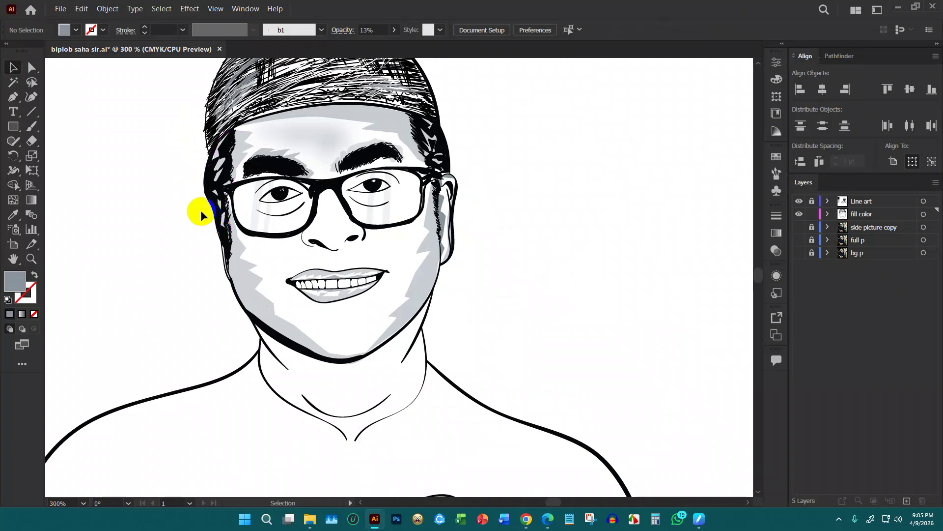
pyautogui.press('b')
pyautogui.scroll(3, 191, 167)
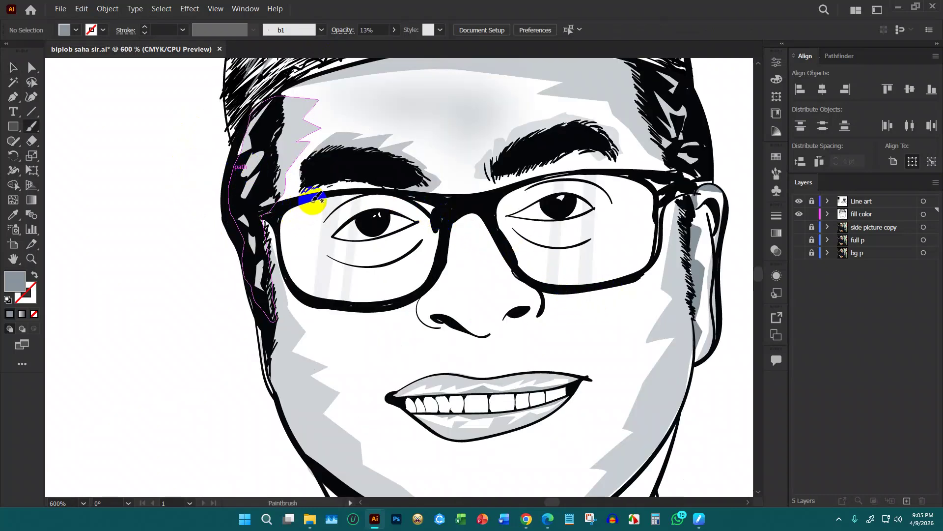
# Draw a grey shading shape filling the left lens, curving along its rim
pyautogui.press('p')
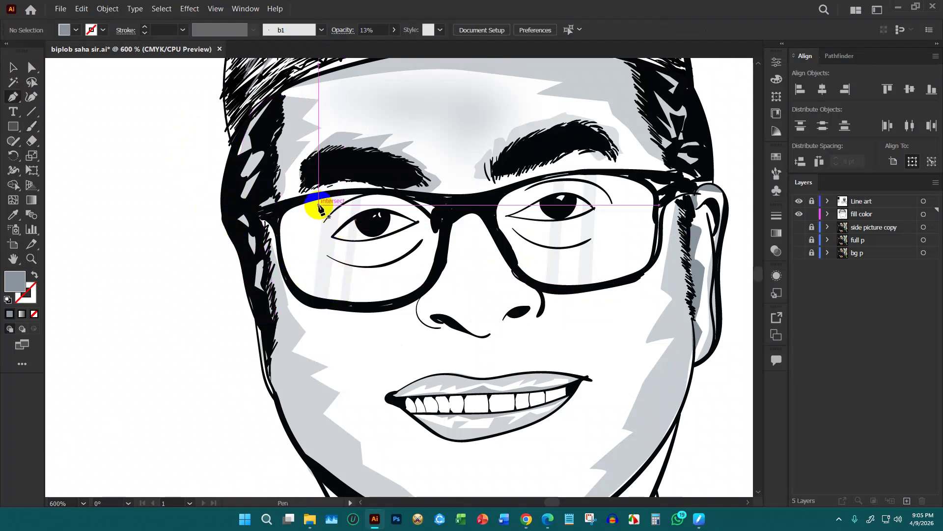
pyautogui.click(318, 204)
pyautogui.click(299, 223)
pyautogui.moveTo(294, 246); pyautogui.dragTo(297, 266)
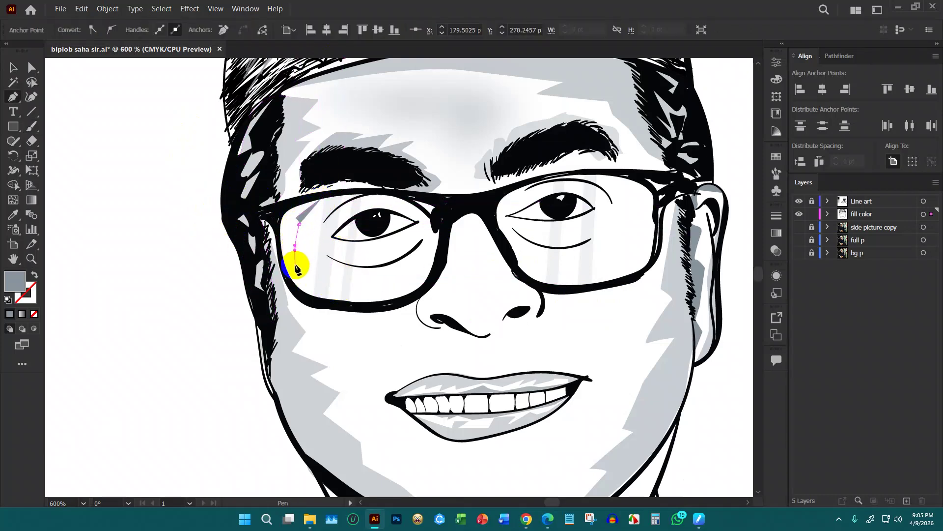
pyautogui.click(313, 293)
pyautogui.moveTo(368, 297); pyautogui.dragTo(388, 294)
pyautogui.moveTo(442, 209); pyautogui.dragTo(282, 280)
pyautogui.moveTo(288, 195); pyautogui.dragTo(321, 198)
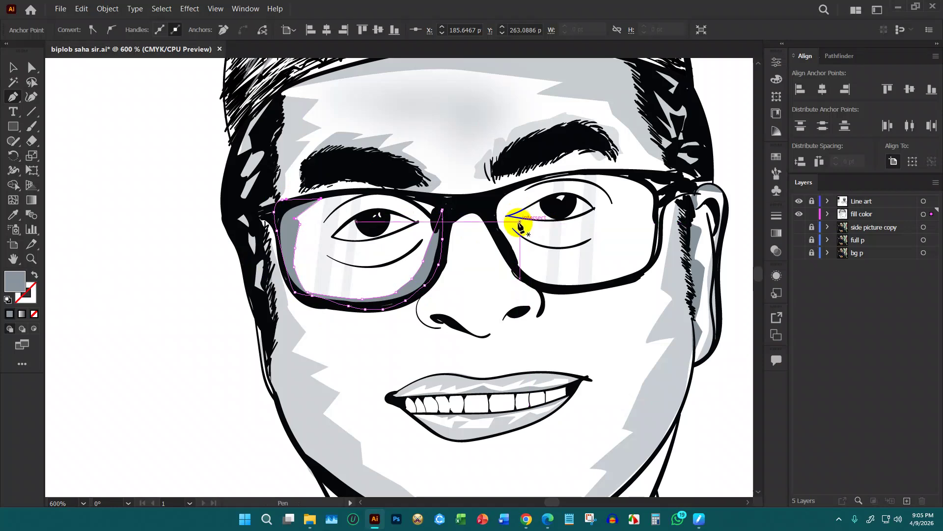
pyautogui.scroll(-1, 520, 221)
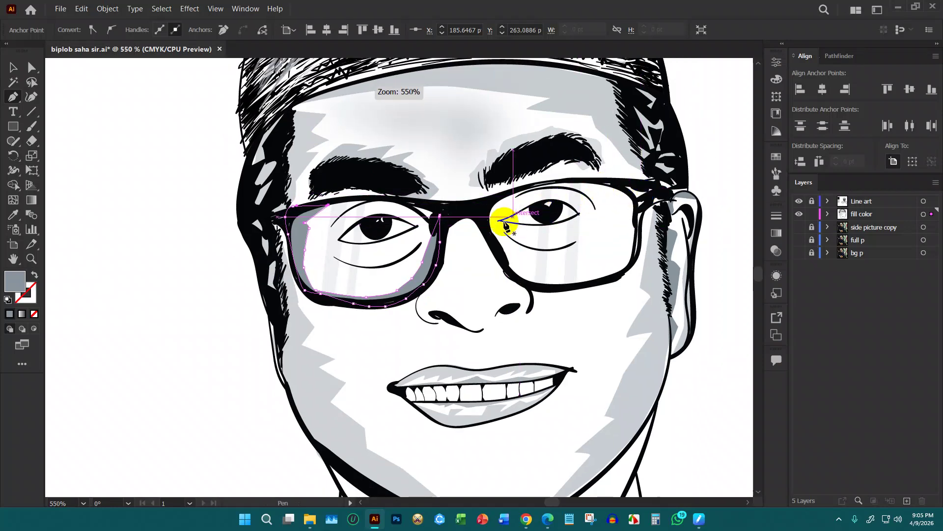
# Start the right lens shading, tracing down its edge and lower-left side
pyautogui.click(581, 183)
pyautogui.click(621, 236)
pyautogui.click(600, 263)
pyautogui.click(577, 284)
pyautogui.click(531, 278)
pyautogui.click(509, 250)
pyautogui.click(485, 217)
pyautogui.click(501, 259)
# Continue tracing the right lens along its lower frame, outer edge and top
pyautogui.click(521, 278)
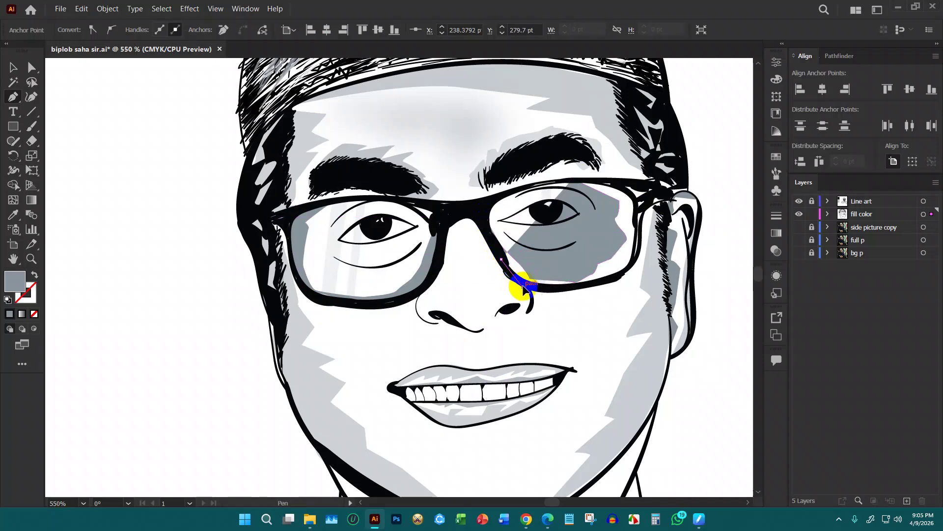
pyautogui.click(556, 293)
pyautogui.click(584, 281)
pyautogui.click(623, 273)
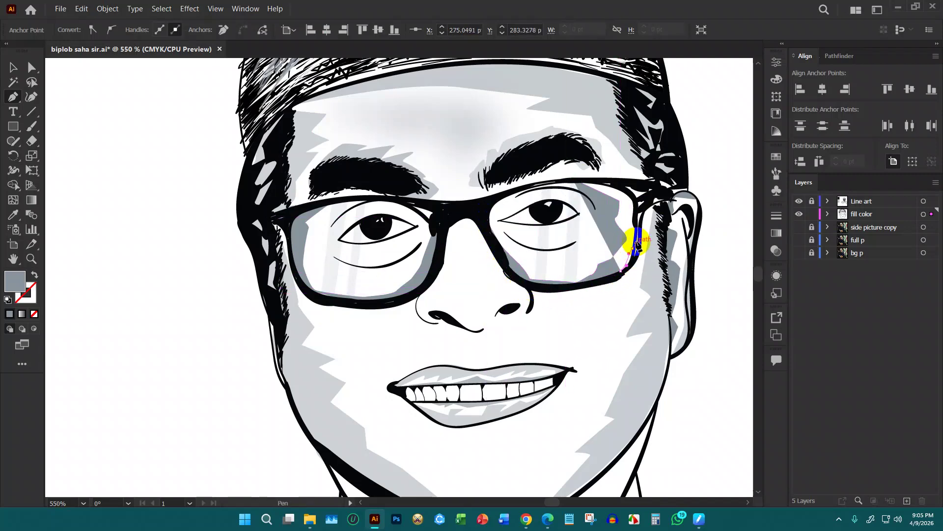
pyautogui.click(639, 211)
pyautogui.click(636, 198)
pyautogui.click(652, 187)
pyautogui.click(634, 182)
pyautogui.click(574, 180)
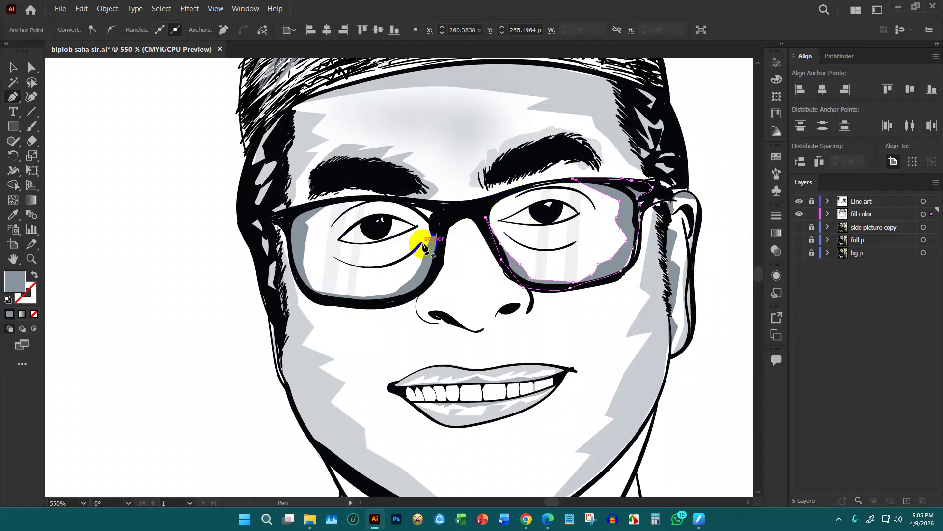
# Draw a closed shading shape curving under the left eye's lower lid
pyautogui.scroll(2, 394, 246)
pyautogui.scroll(1, 403, 247)
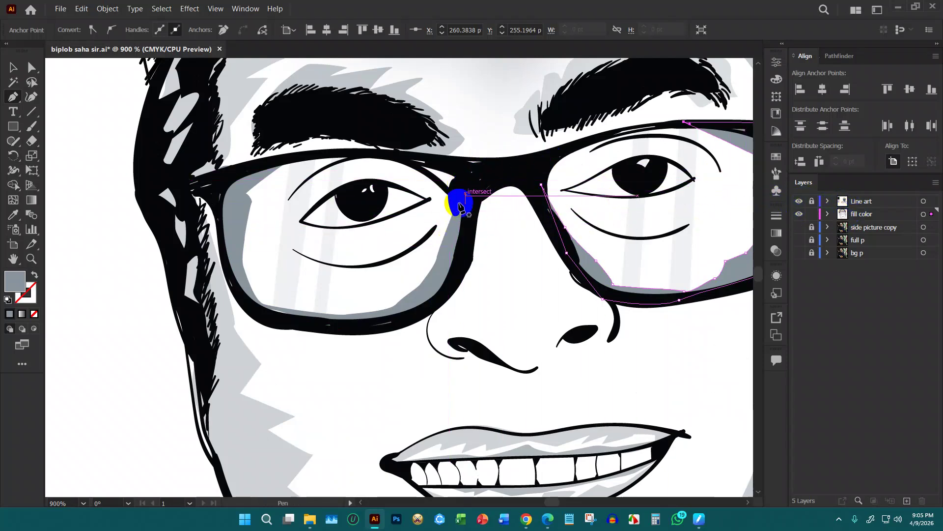
pyautogui.click(436, 226)
pyautogui.click(420, 256)
pyautogui.moveTo(293, 250); pyautogui.dragTo(405, 253)
pyautogui.click(436, 226)
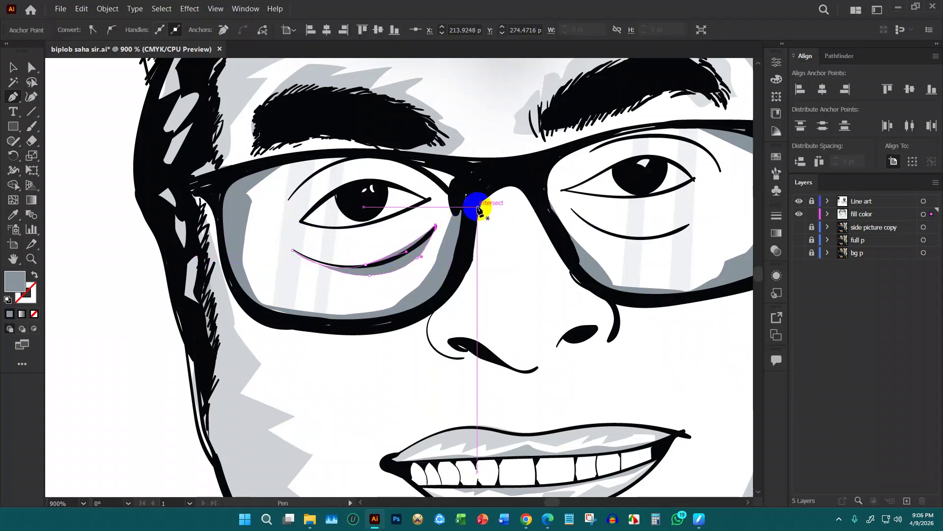
# Draw a closed curved shading shape along the left eye's upper lid
pyautogui.moveTo(290, 199); pyautogui.dragTo(375, 169)
pyautogui.moveTo(467, 194)
pyautogui.mouseDown()
pyautogui.moveTo(468, 204)
pyautogui.moveTo(470, 186)
pyautogui.mouseUp()
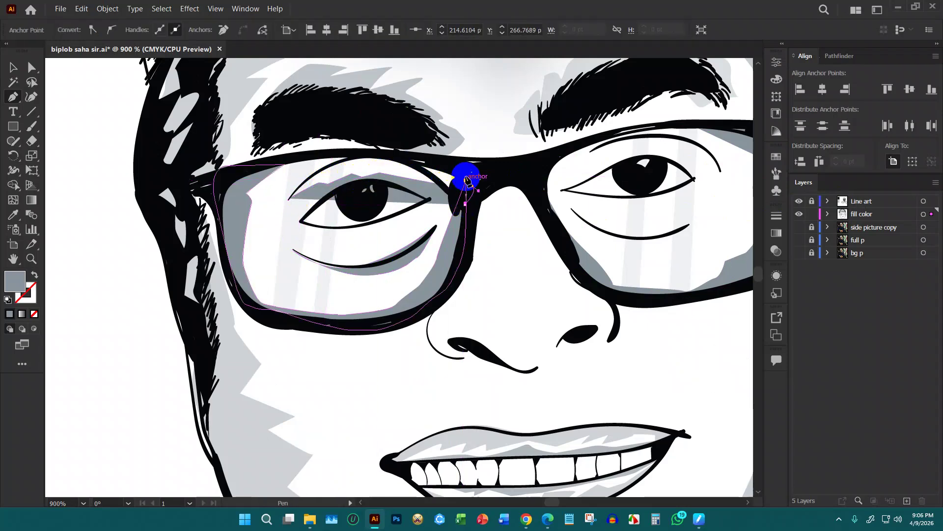
pyautogui.moveTo(375, 154); pyautogui.dragTo(341, 155)
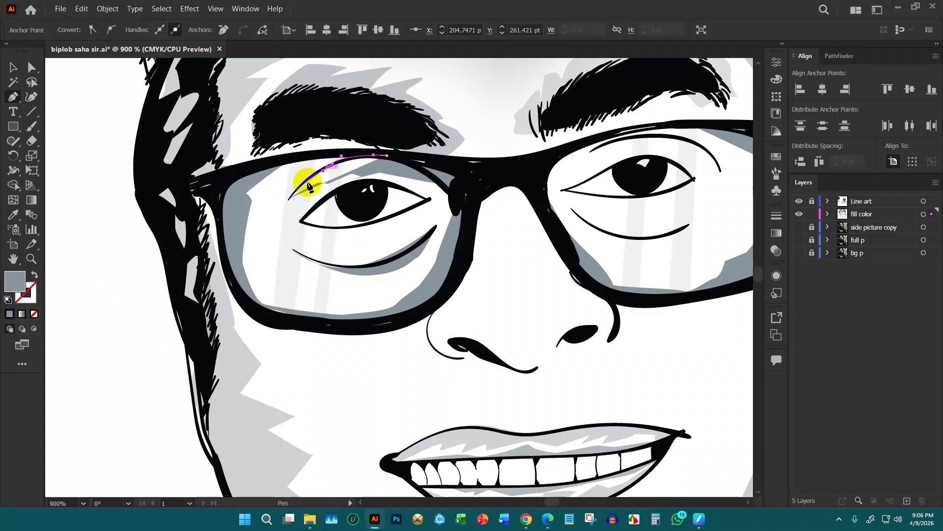
pyautogui.click(288, 202)
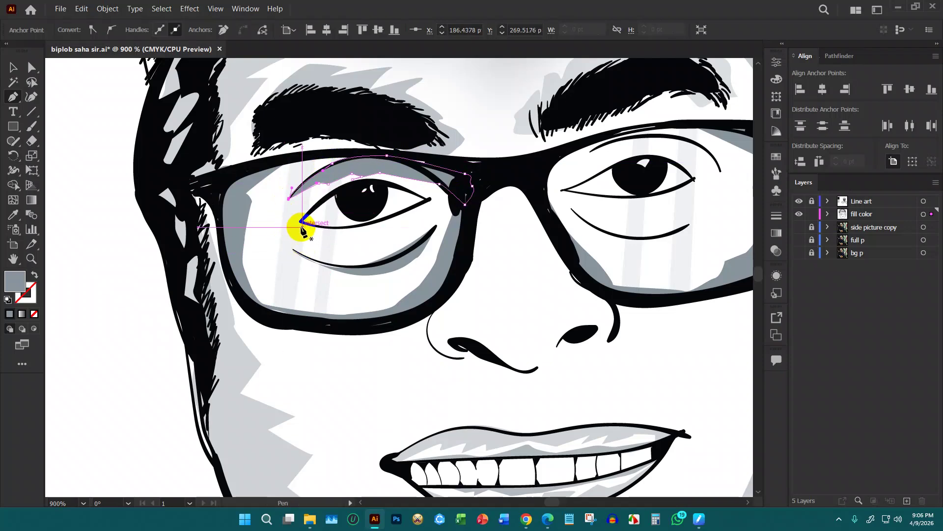
# Start a new shading path at the left eye's corner, tracing up over the upper lid
pyautogui.click(300, 222)
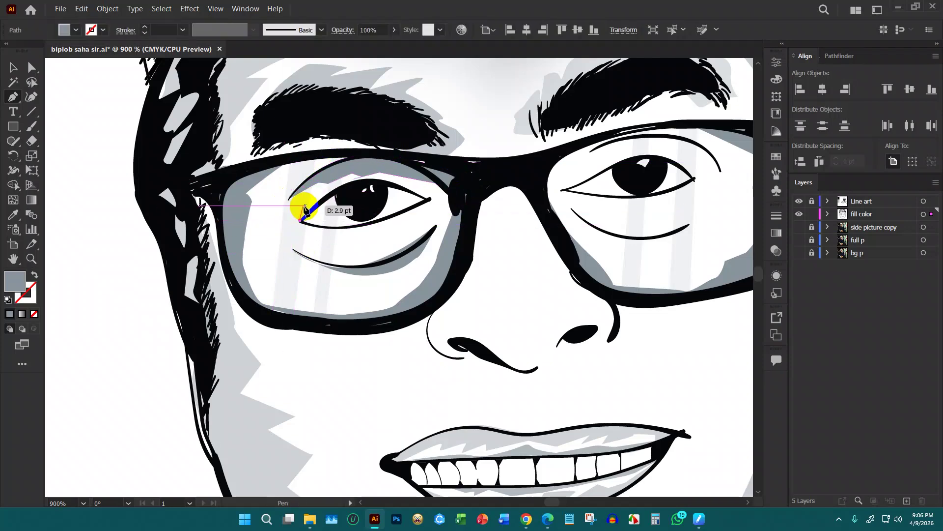
pyautogui.hotkey('ctrl', 'z')
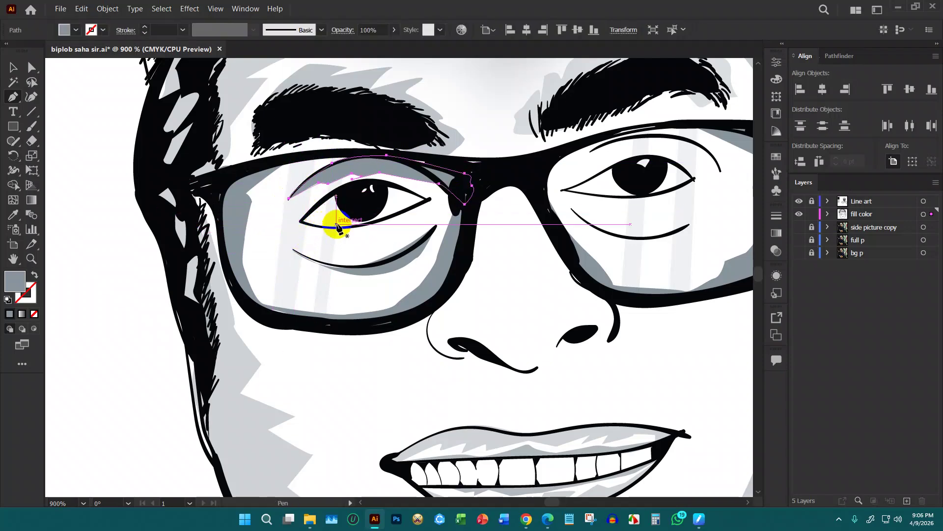
pyautogui.click(302, 230)
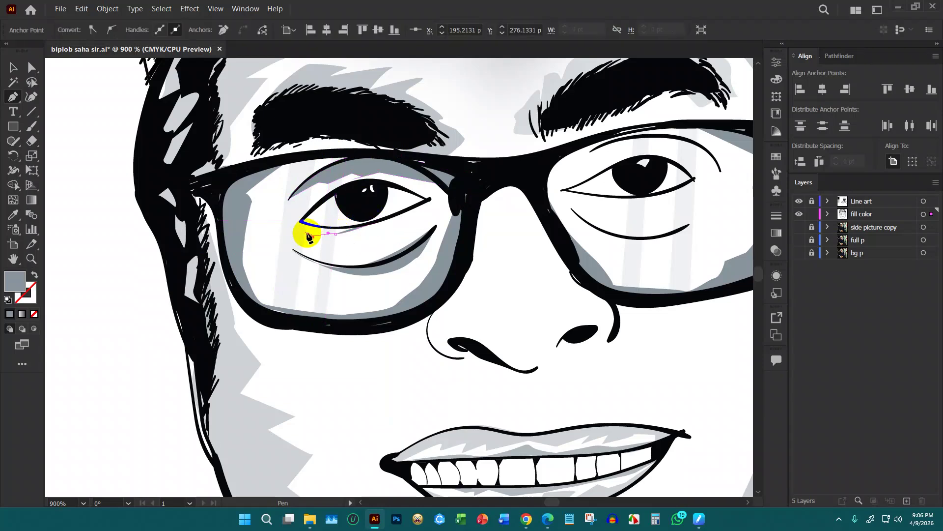
pyautogui.click(288, 229)
pyautogui.click(277, 227)
pyautogui.click(285, 220)
pyautogui.click(298, 208)
pyautogui.click(307, 202)
pyautogui.click(316, 194)
pyautogui.click(328, 183)
pyautogui.click(363, 179)
# Continue the path around the far eye corner and curve it back along the lower lid
pyautogui.click(396, 180)
pyautogui.click(421, 186)
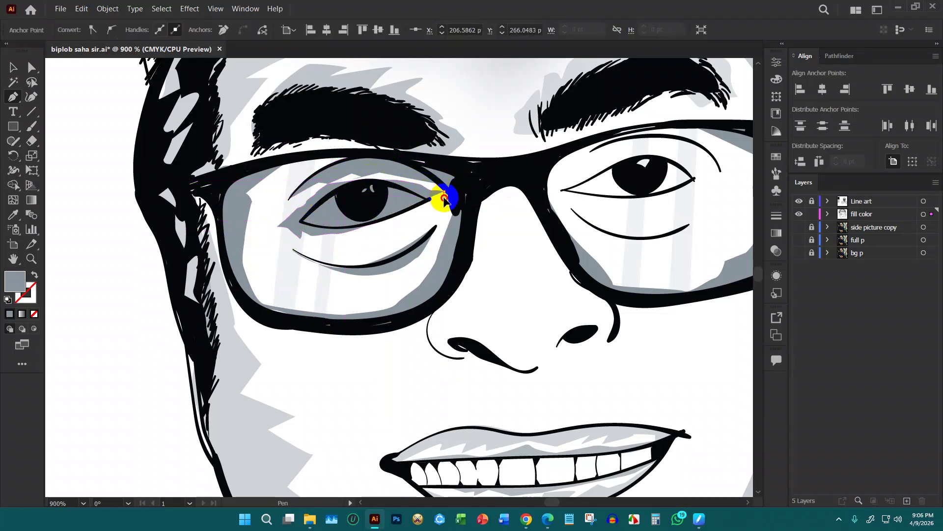
pyautogui.click(431, 201)
pyautogui.click(443, 192)
pyautogui.click(427, 189)
pyautogui.click(411, 191)
pyautogui.click(387, 183)
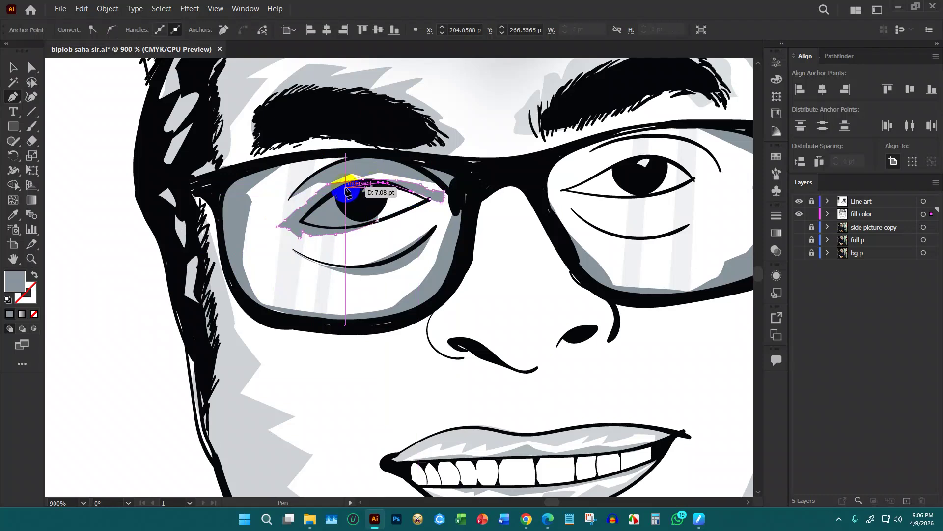
pyautogui.moveTo(324, 197); pyautogui.dragTo(397, 208)
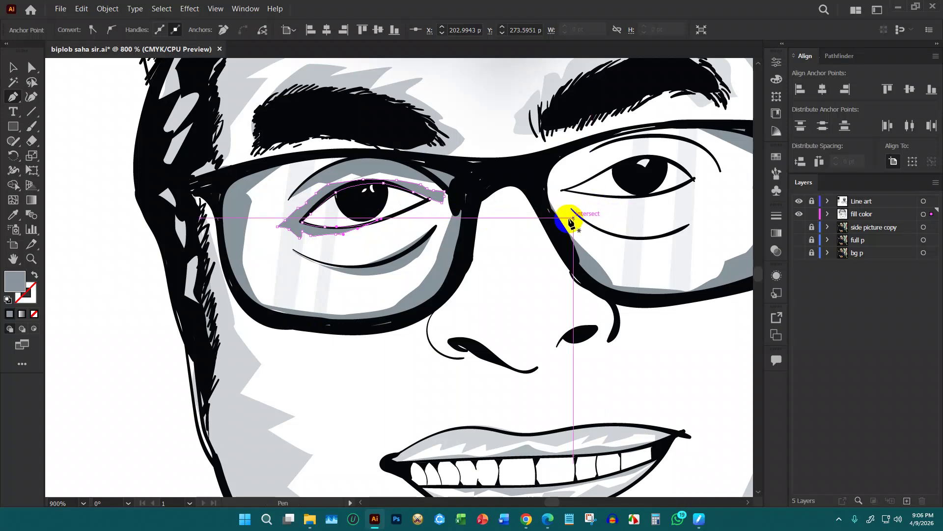
pyautogui.hotkey('ctrl', '-')
pyautogui.hotkey('ctrl', '-')
pyautogui.hotkey('ctrl', '-')
# Draw a curved shading shape over the right eye's upper lid, reaching up toward the frame
pyautogui.scroll(1, 627, 351)
pyautogui.hotkey('ctrl', '+')
pyautogui.hotkey('ctrl', '+')
pyautogui.moveTo(687, 266); pyautogui.dragTo(594, 288)
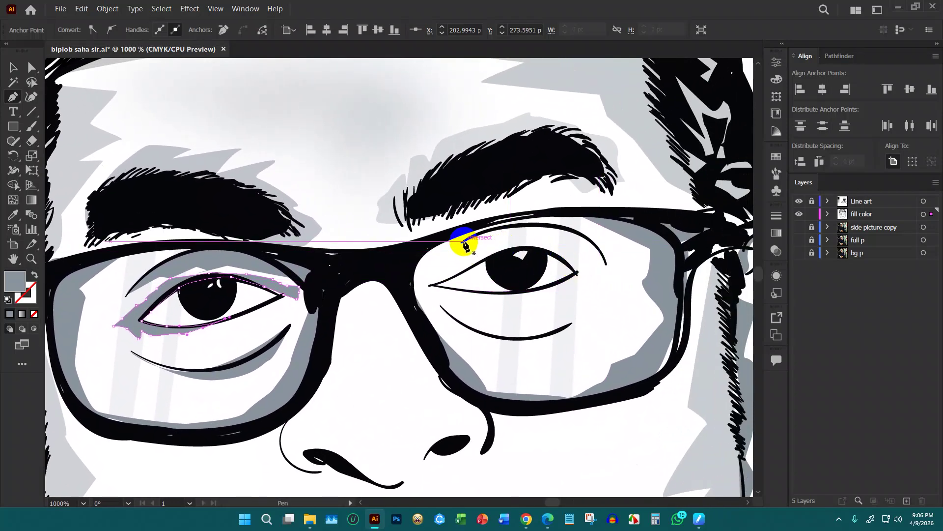
pyautogui.moveTo(464, 242); pyautogui.dragTo(461, 254)
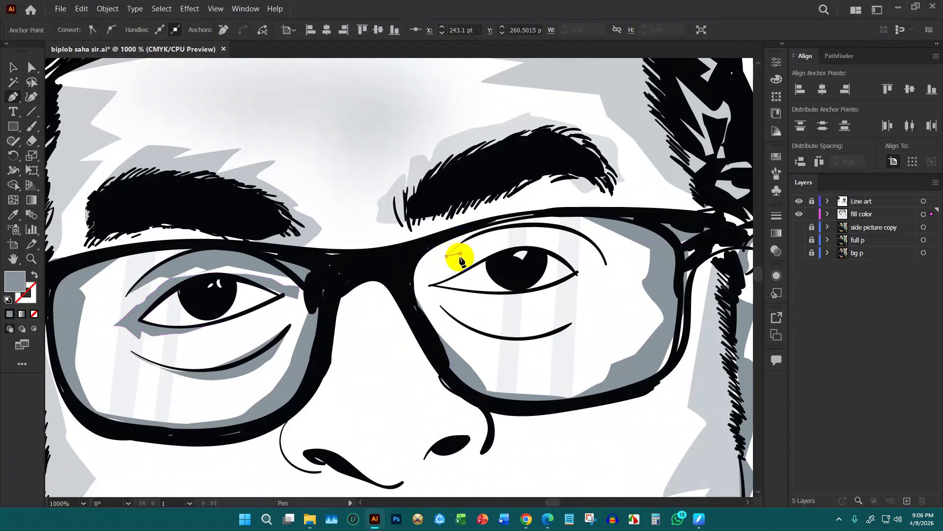
pyautogui.moveTo(532, 232); pyautogui.dragTo(536, 233)
pyautogui.moveTo(543, 240); pyautogui.dragTo(612, 285)
pyautogui.click(608, 266)
pyautogui.moveTo(577, 232); pyautogui.dragTo(560, 228)
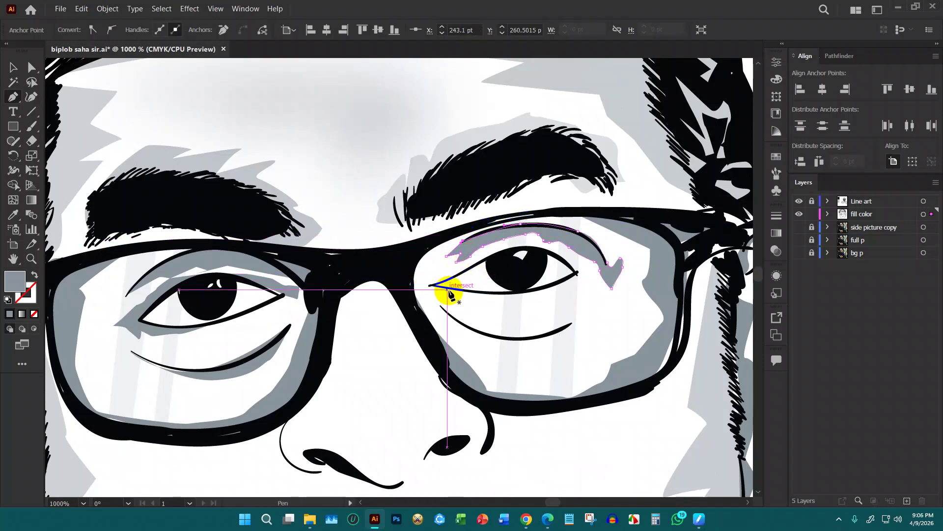
pyautogui.moveTo(445, 299); pyautogui.dragTo(427, 297)
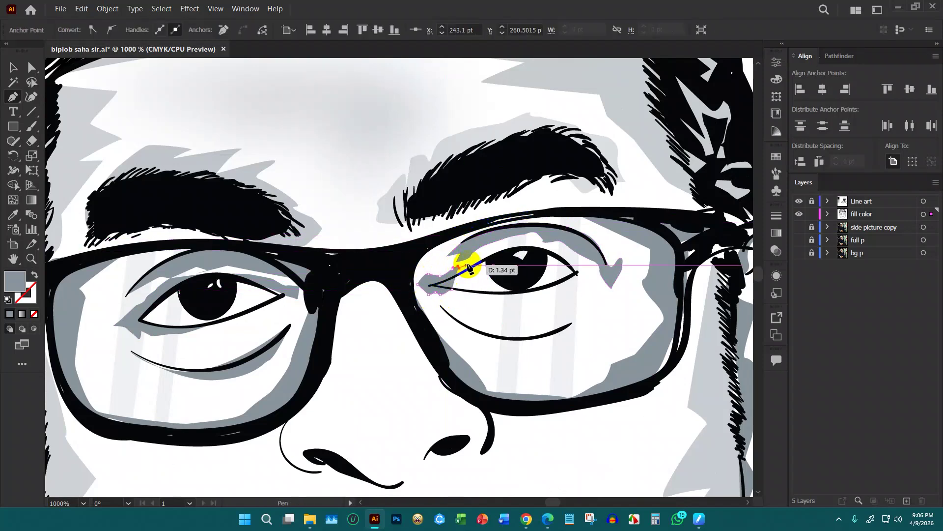
pyautogui.moveTo(491, 259); pyautogui.dragTo(457, 292)
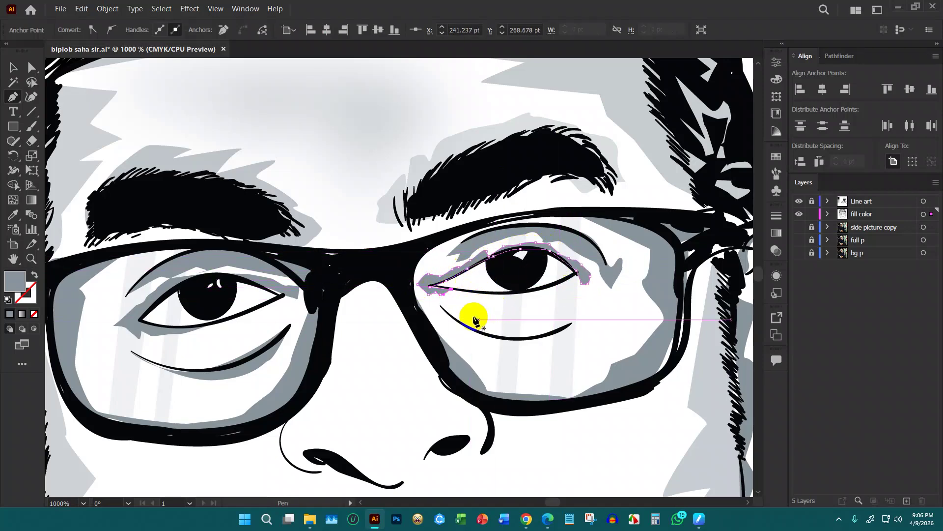
# Draw a shading shape under the right eye's lower lash line
pyautogui.press('Escape')
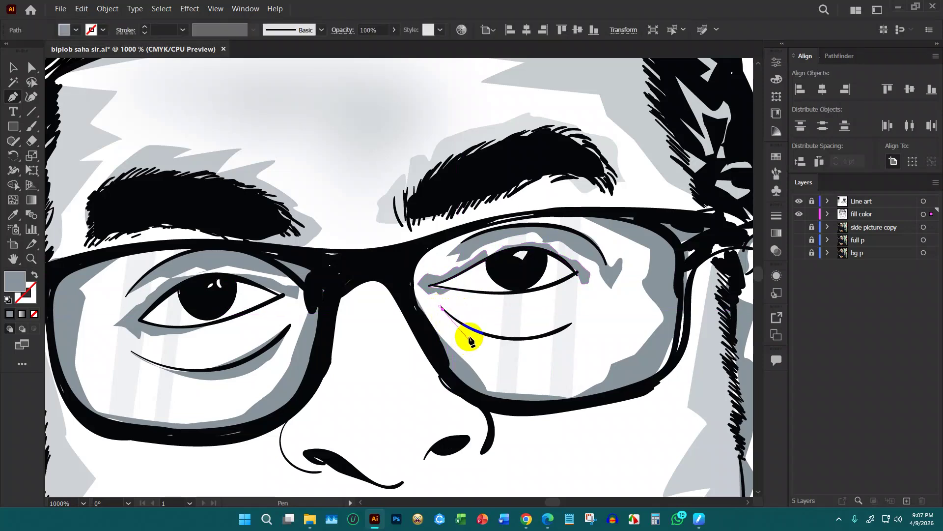
pyautogui.moveTo(514, 350); pyautogui.dragTo(526, 366)
pyautogui.click(543, 362)
pyautogui.moveTo(591, 323); pyautogui.dragTo(554, 328)
pyautogui.click(475, 334)
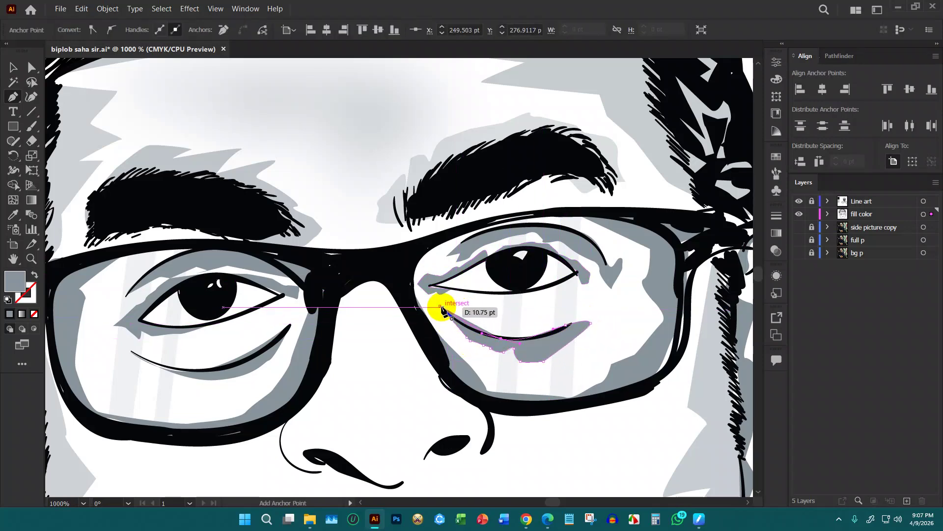
pyautogui.click(441, 306)
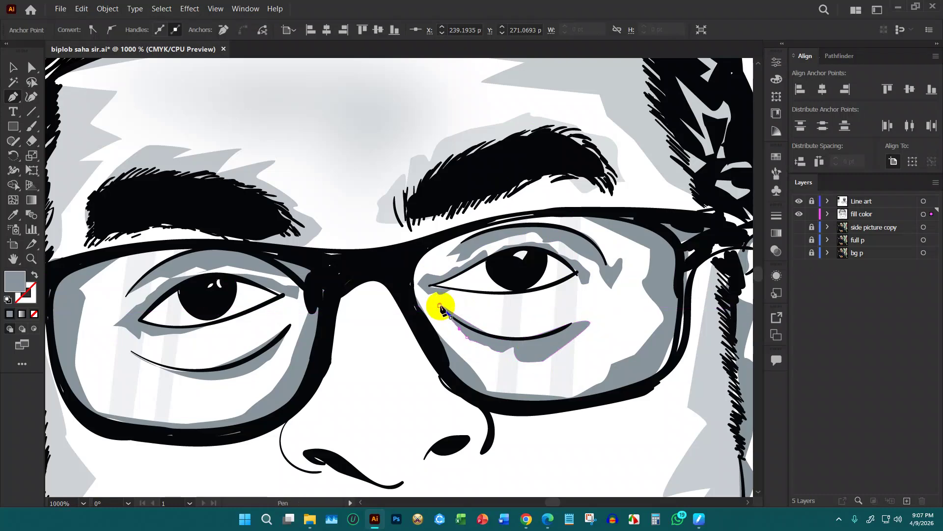
pyautogui.scroll(-1, 590, 285)
pyautogui.scroll(-2, 586, 295)
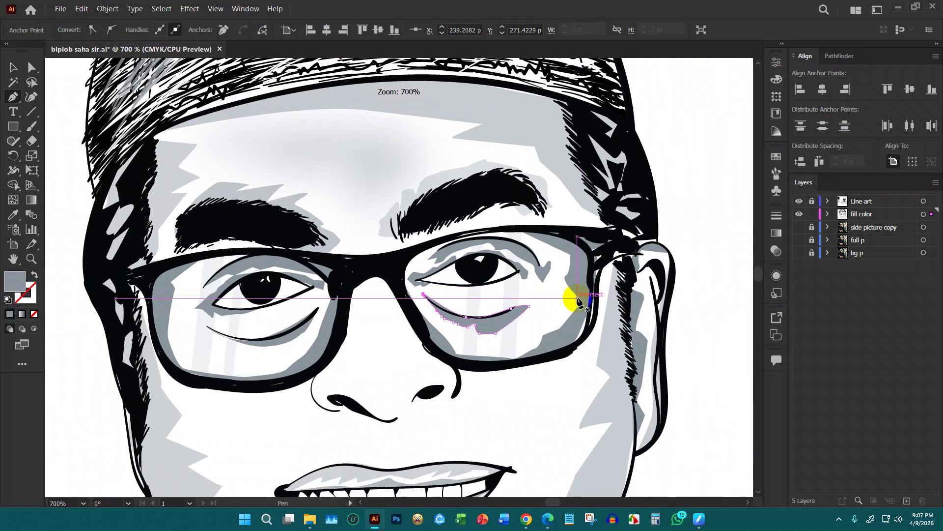
# Set the right lens shading shape to 50% opacity
pyautogui.press('v')
pyautogui.click(670, 261)
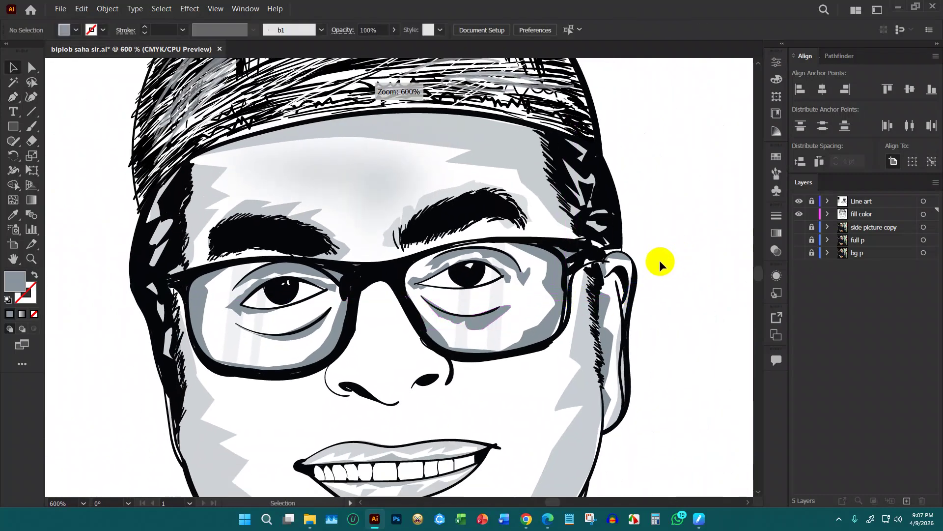
pyautogui.scroll(-1, 587, 288)
pyautogui.click(509, 284)
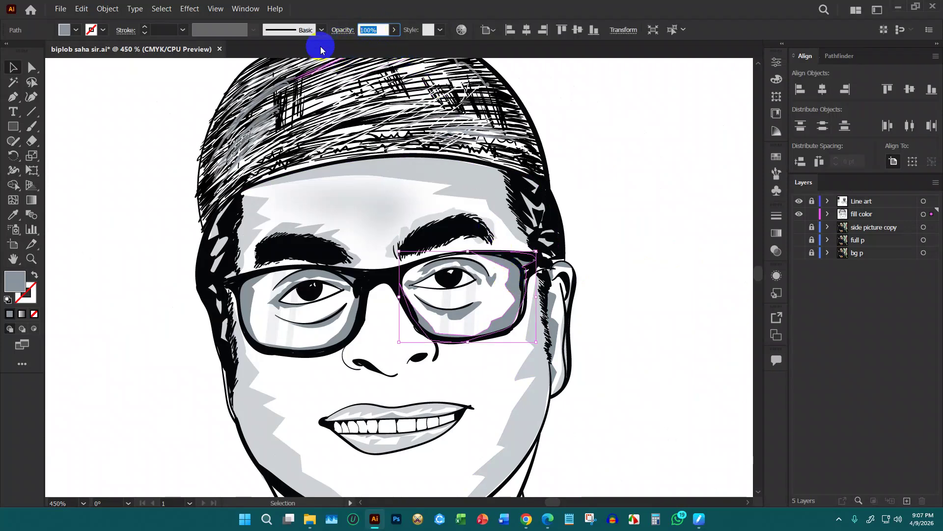
pyautogui.write('50')
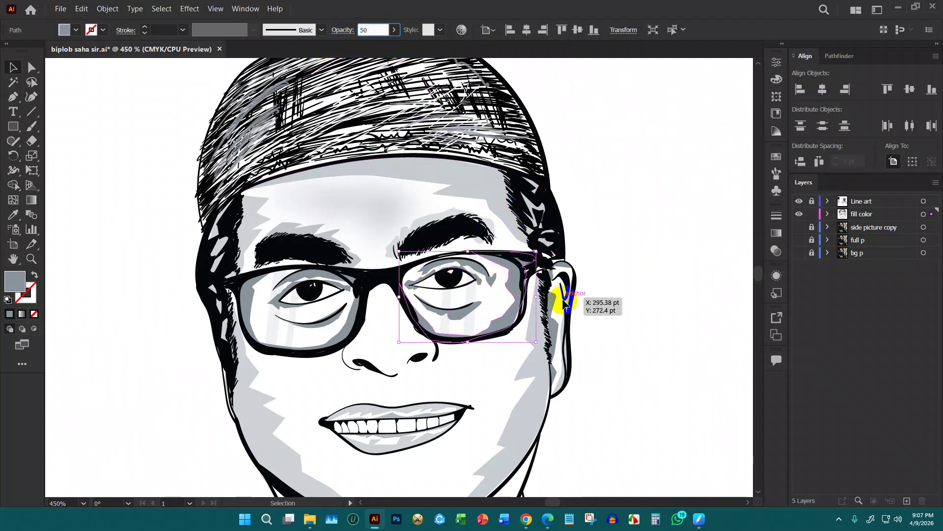
pyautogui.press('Return')
# Set the shading shapes around the right eye to 60% and 70% opacity
pyautogui.click(487, 274)
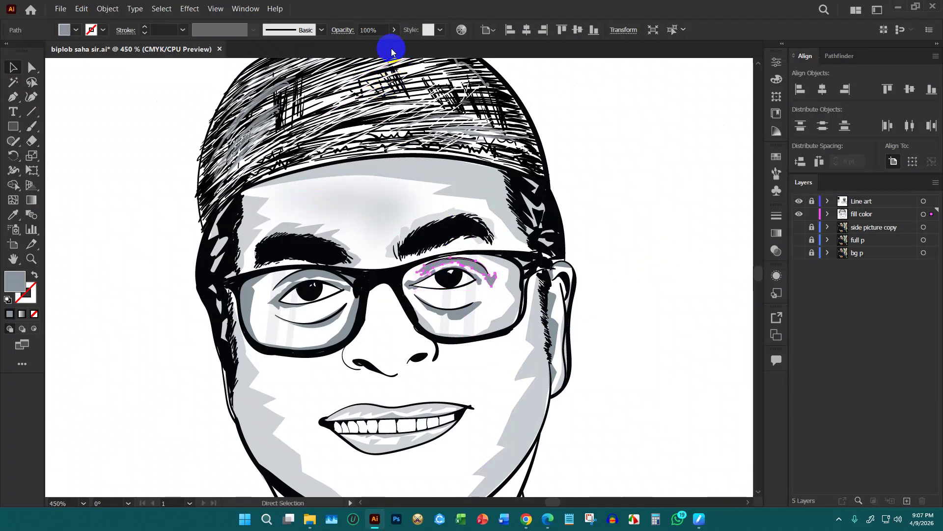
pyautogui.click(380, 28)
pyautogui.write('60')
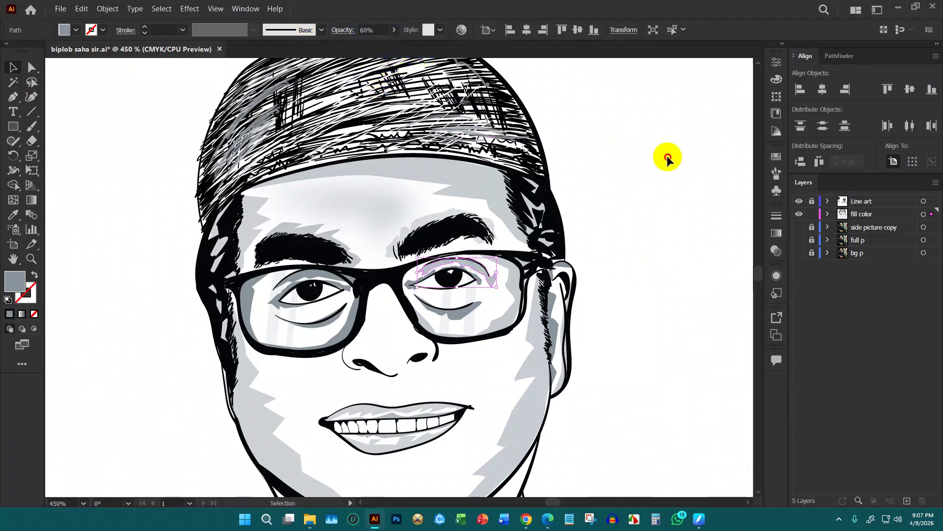
pyautogui.click(458, 310)
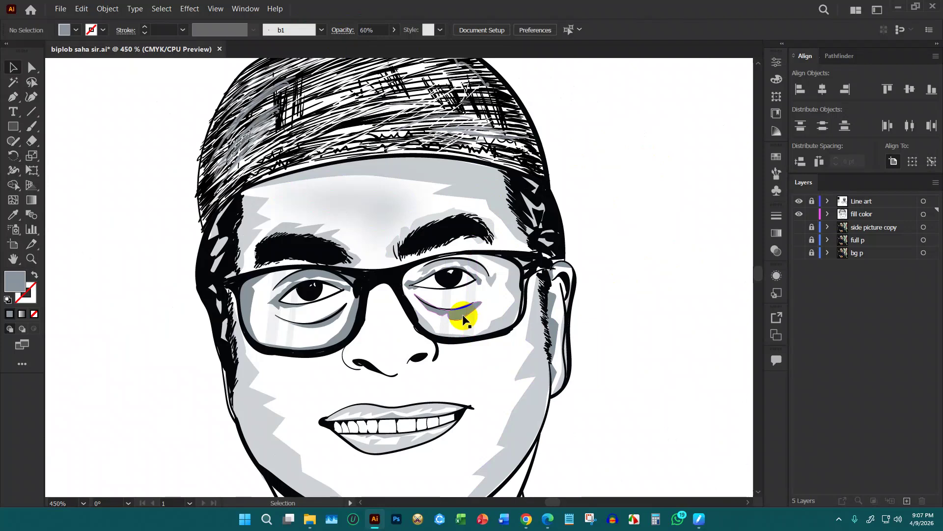
pyautogui.click(376, 30)
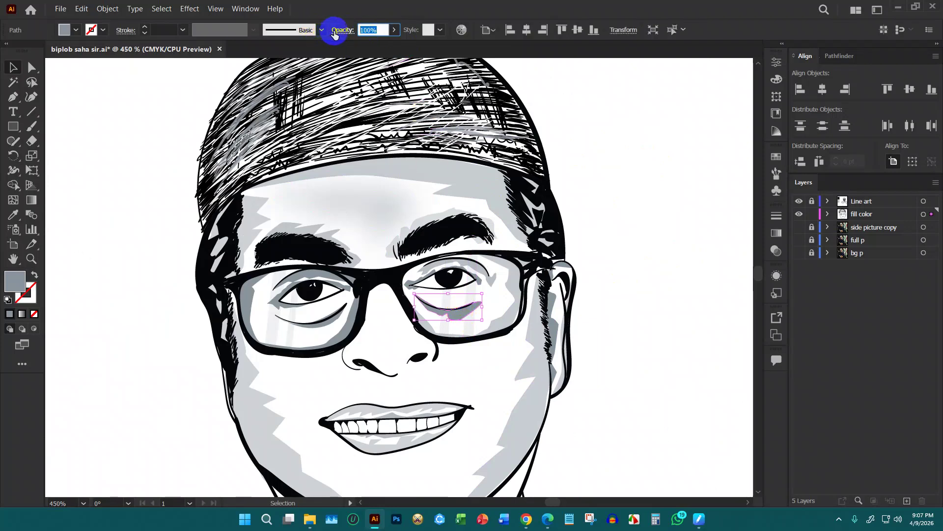
pyautogui.click(641, 151)
pyautogui.click(409, 286)
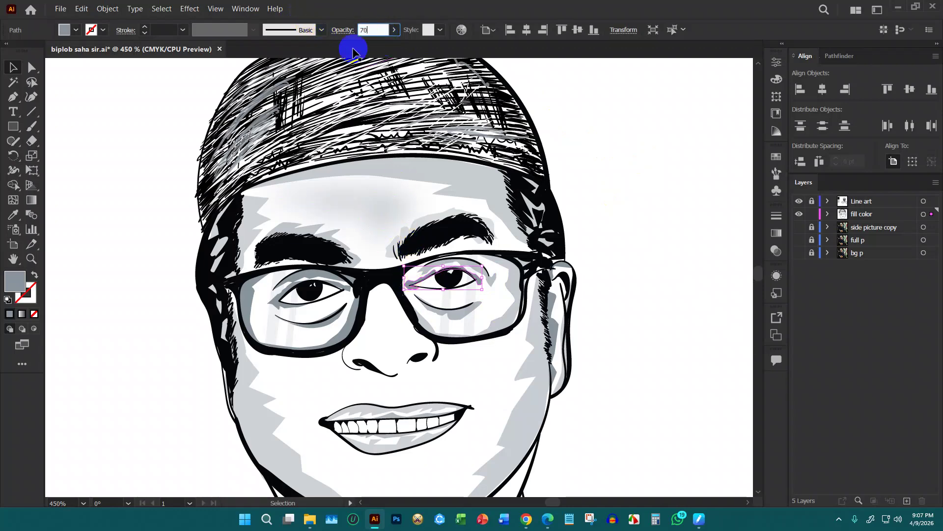
pyautogui.click(640, 171)
# Lower the right under-eye shading to 45% opacity and adjust the upper shading's opacity
pyautogui.scroll(-1, 654, 167)
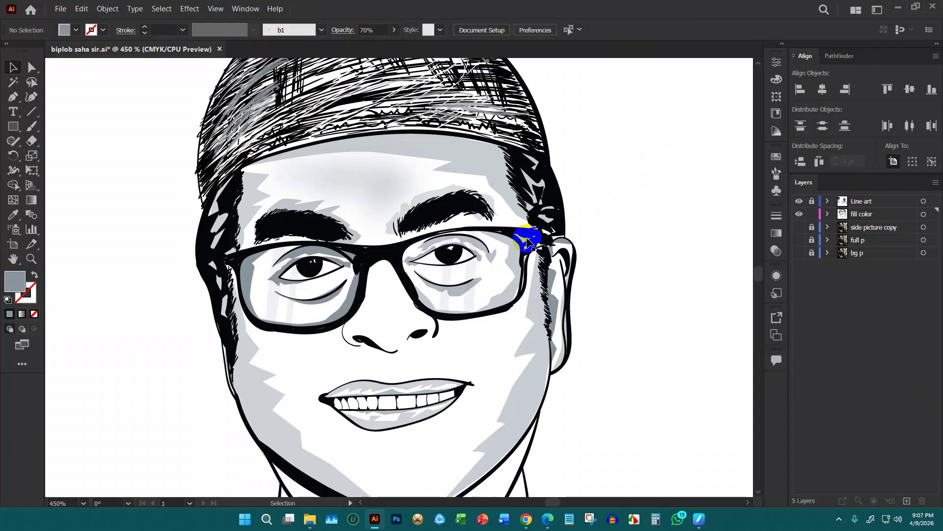
pyautogui.scroll(-4, 619, 212)
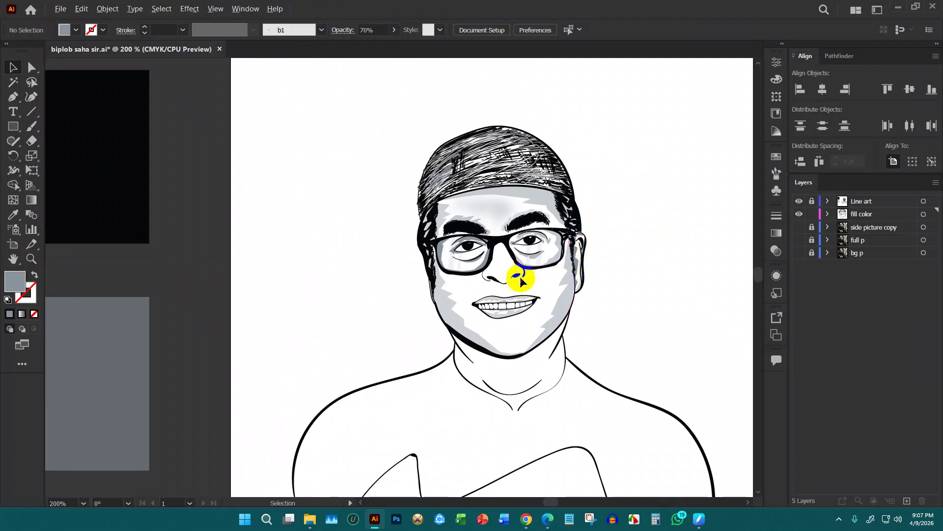
pyautogui.scroll(3, 538, 270)
pyautogui.click(544, 233)
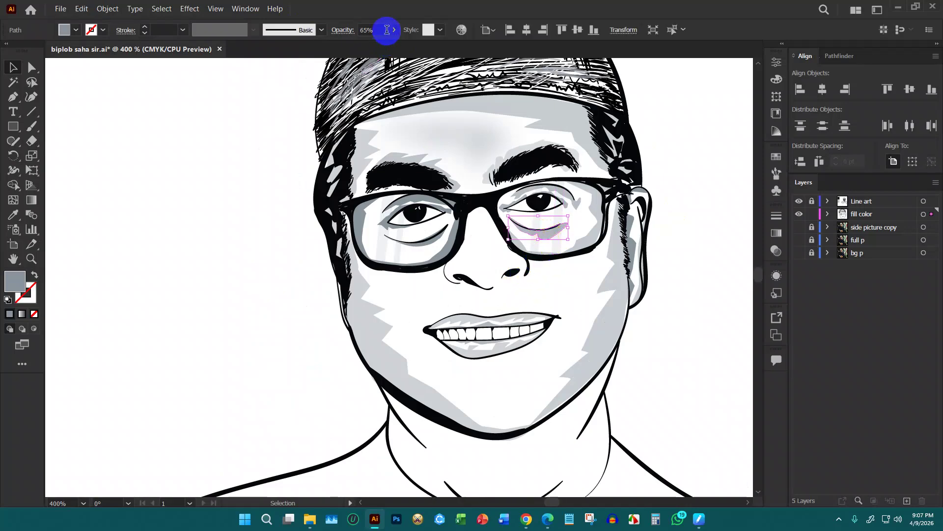
pyautogui.write('45')
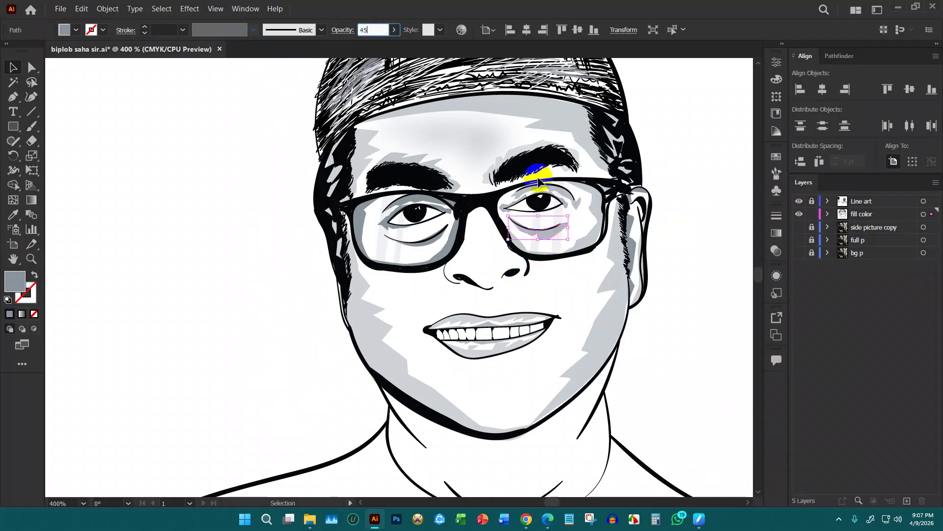
pyautogui.press('Return')
pyautogui.click(703, 218)
pyautogui.scroll(-3, 437, 219)
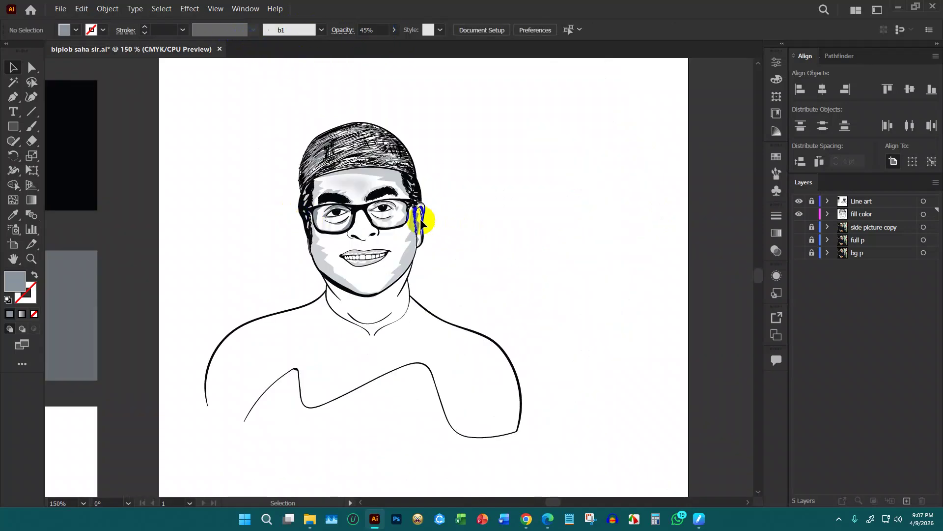
pyautogui.scroll(7, 375, 204)
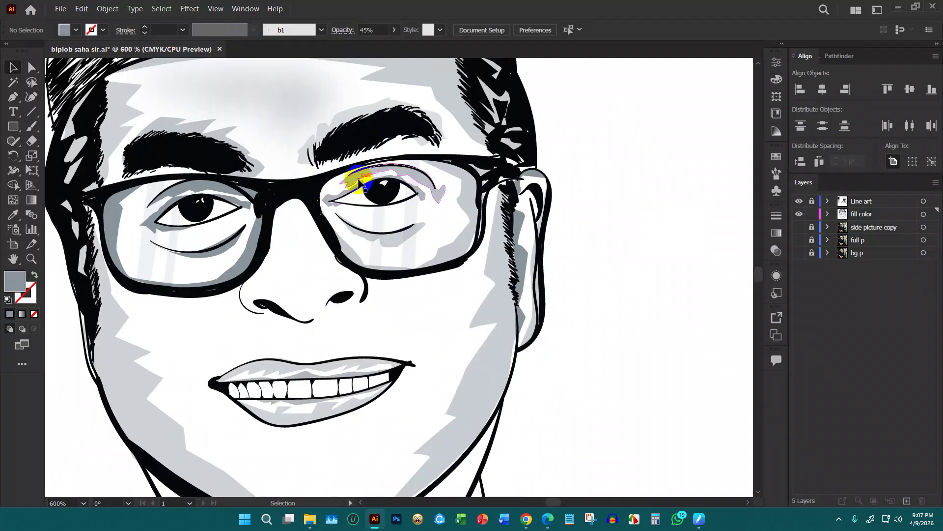
pyautogui.click(353, 175)
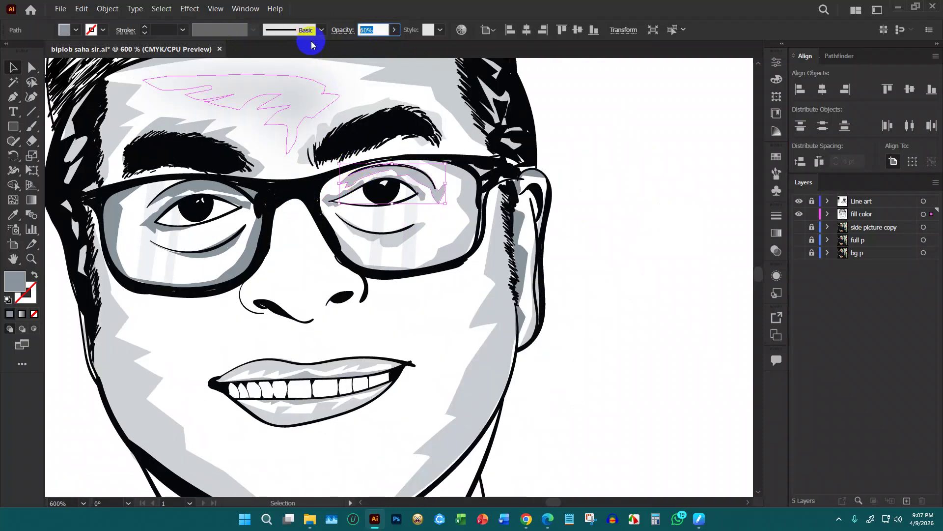
pyautogui.press('Return')
# Lighten the shading under the right eye to 30% opacity
pyautogui.click(618, 182)
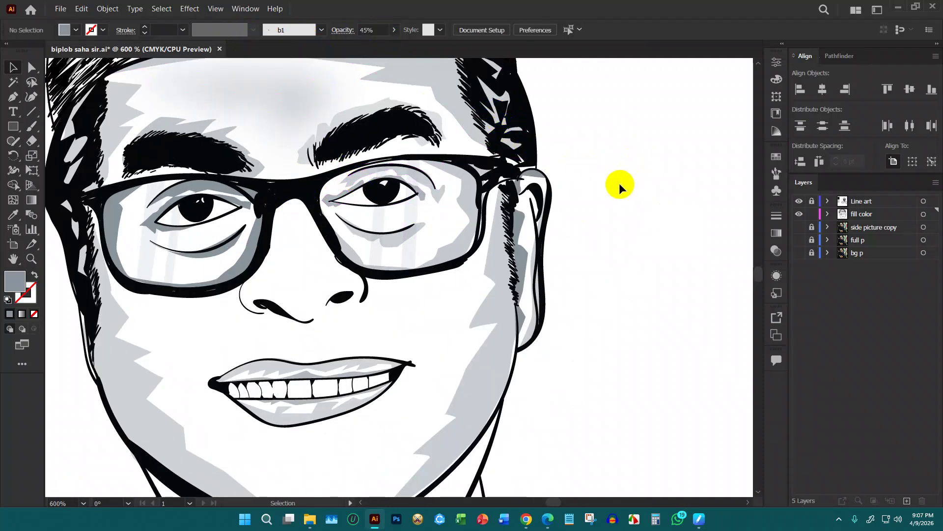
pyautogui.scroll(-2, 619, 182)
pyautogui.scroll(-1, 620, 190)
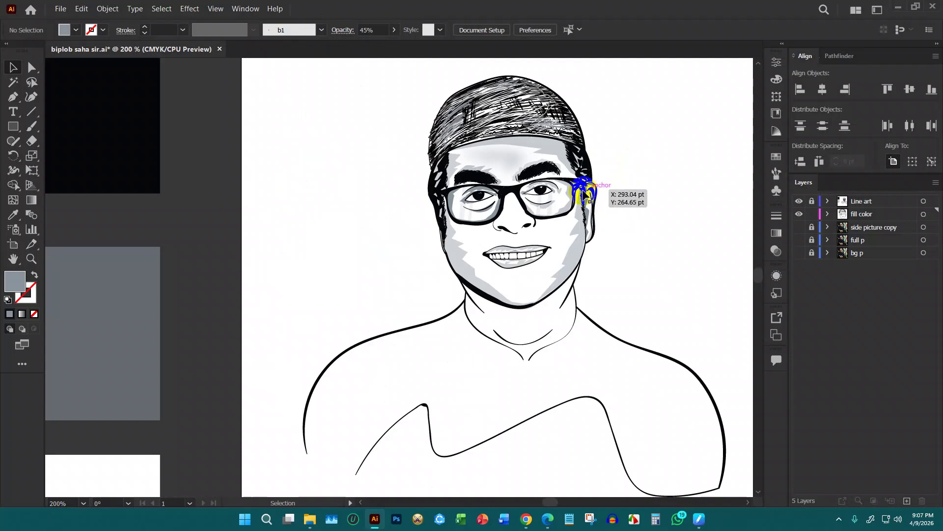
pyautogui.scroll(1, 575, 230)
pyautogui.click(538, 196)
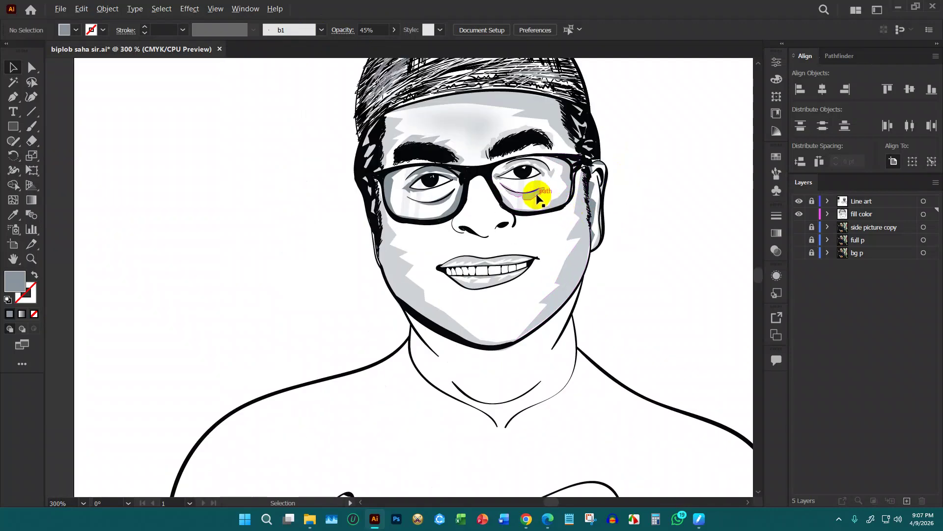
pyautogui.scroll(1, 540, 196)
pyautogui.click(370, 26)
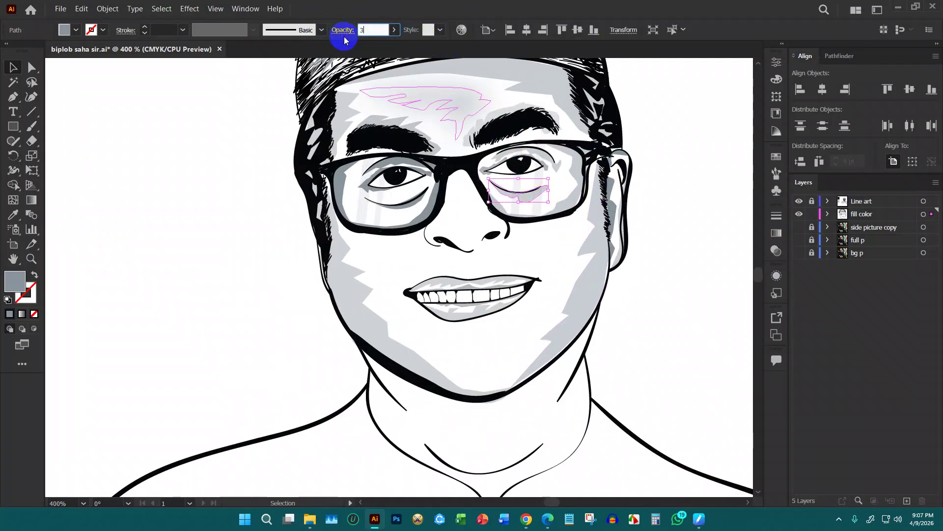
pyautogui.press('Return')
pyautogui.click(674, 185)
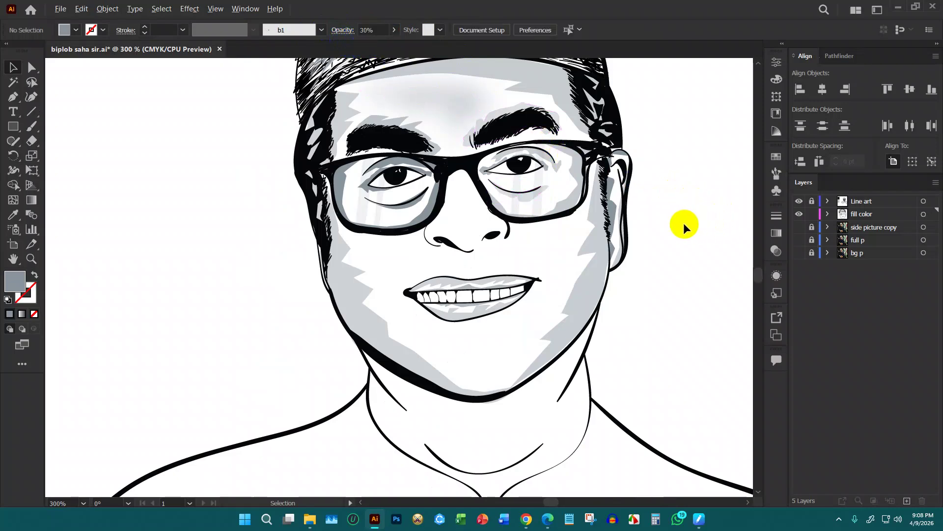
# Lower the opacity of the left eye's lens, upper-lid and lower-lid shading, one to 29%
pyautogui.scroll(-2, 683, 223)
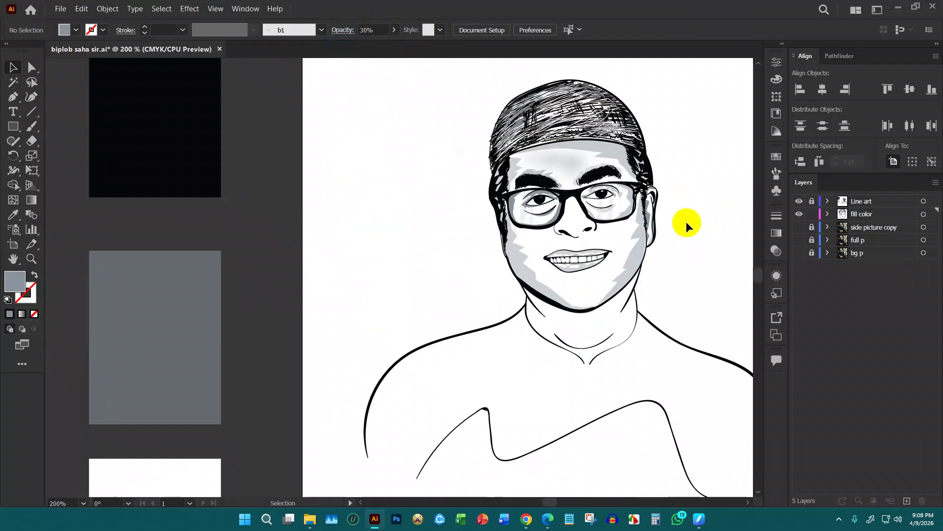
pyautogui.scroll(2, 544, 207)
pyautogui.click(543, 210)
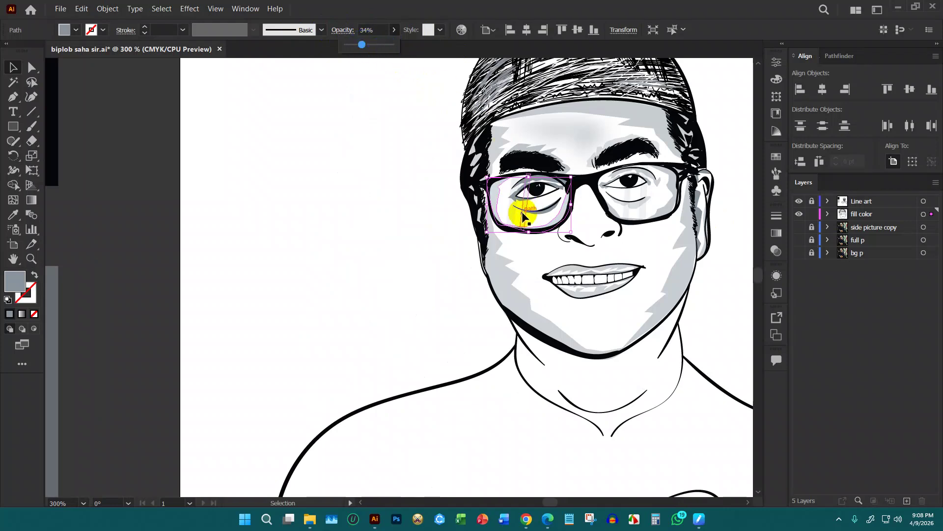
pyautogui.scroll(2, 516, 191)
pyautogui.click(520, 182)
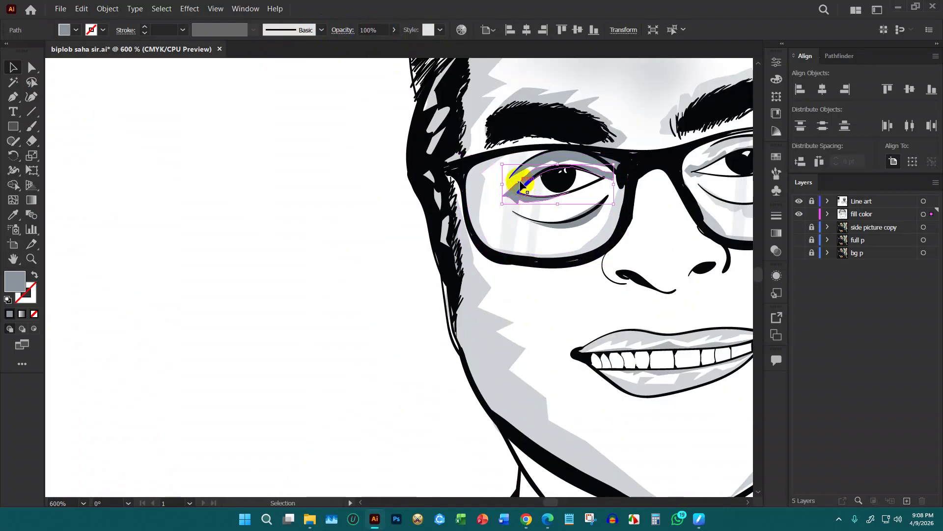
pyautogui.click(394, 29)
pyautogui.moveTo(364, 45); pyautogui.dragTo(353, 45)
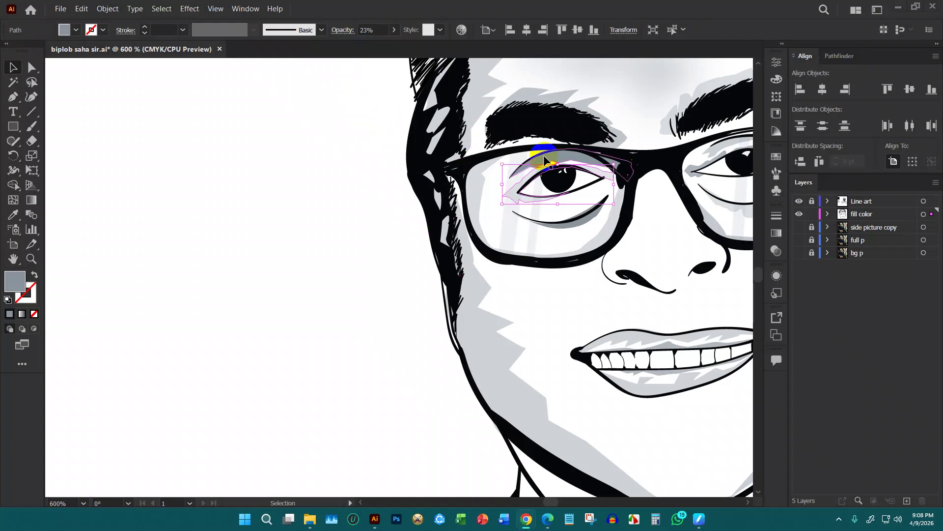
pyautogui.click(560, 161)
pyautogui.click(381, 28)
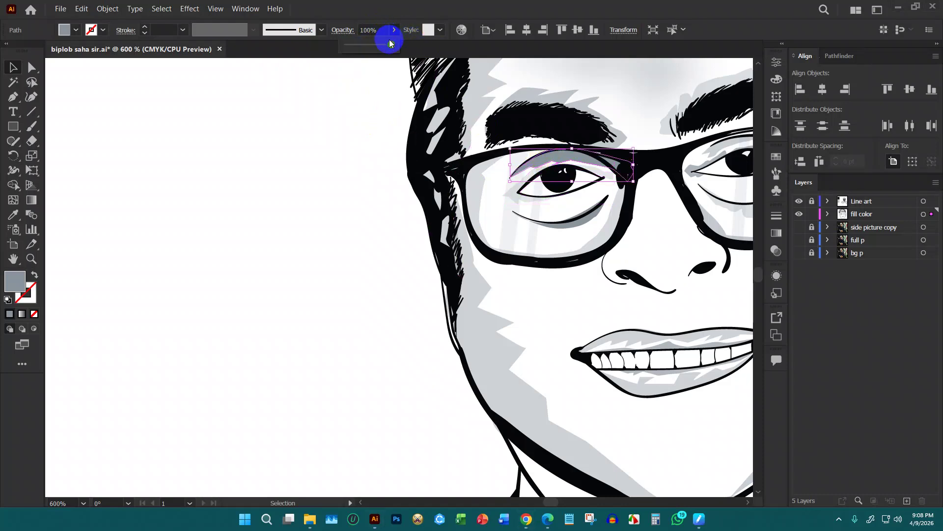
pyautogui.click(589, 223)
pyautogui.click(387, 26)
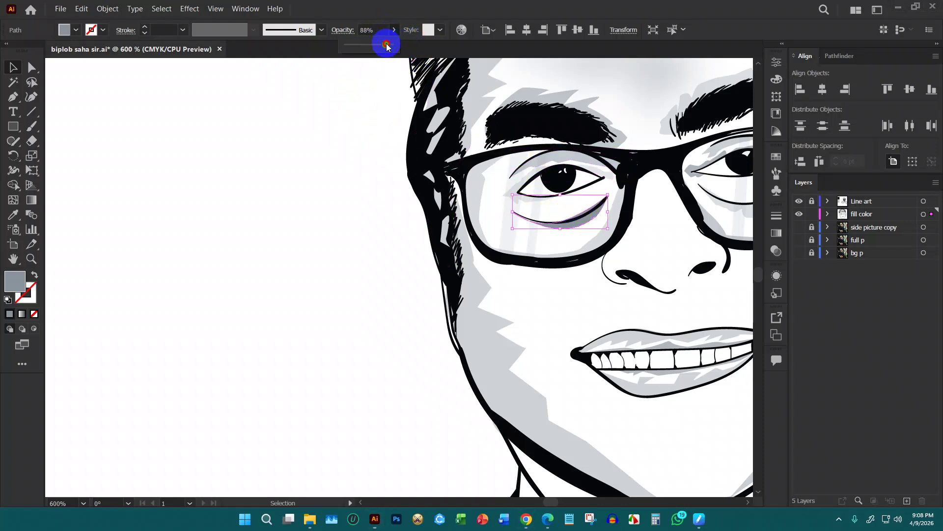
pyautogui.click(169, 208)
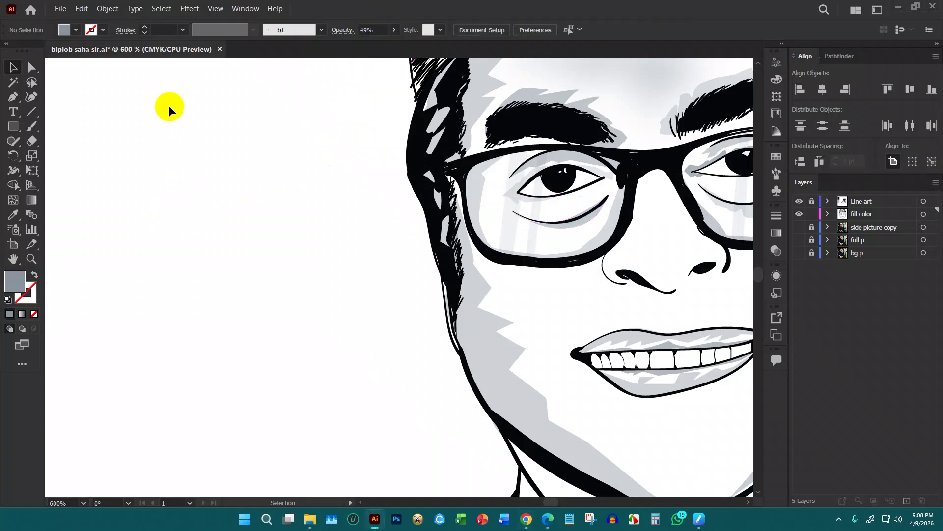
# Zoom in on the nose area and switch to the Pen tool
pyautogui.scroll(-2, 169, 106)
pyautogui.scroll(-2, 644, 220)
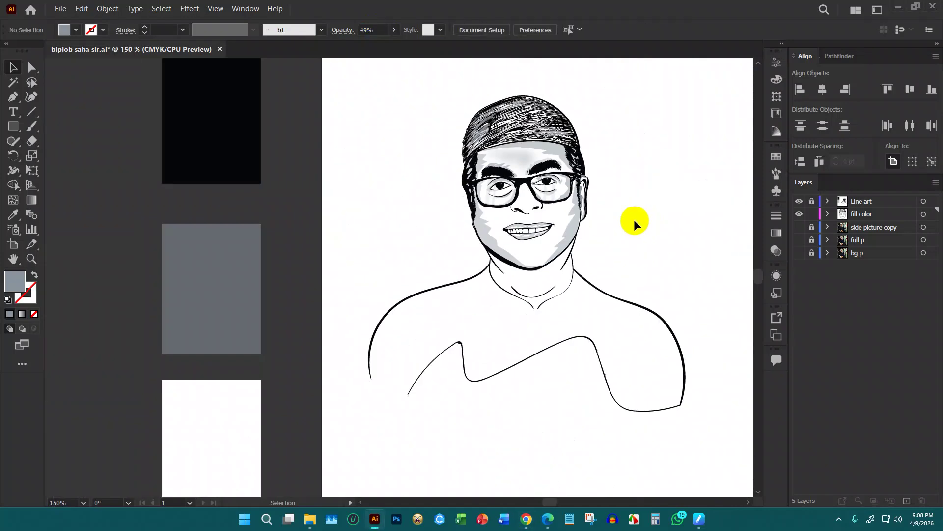
pyautogui.scroll(1, 609, 208)
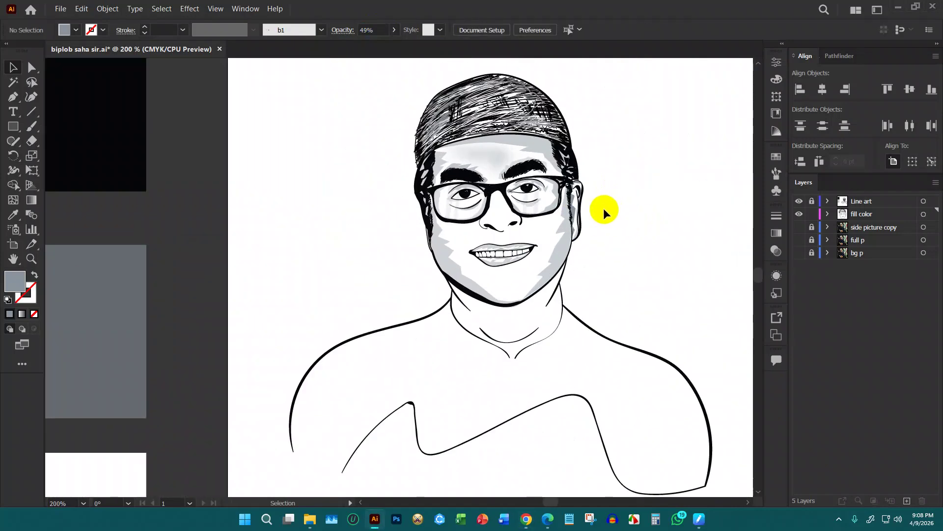
pyautogui.scroll(-1, 421, 278)
pyautogui.scroll(2, 562, 305)
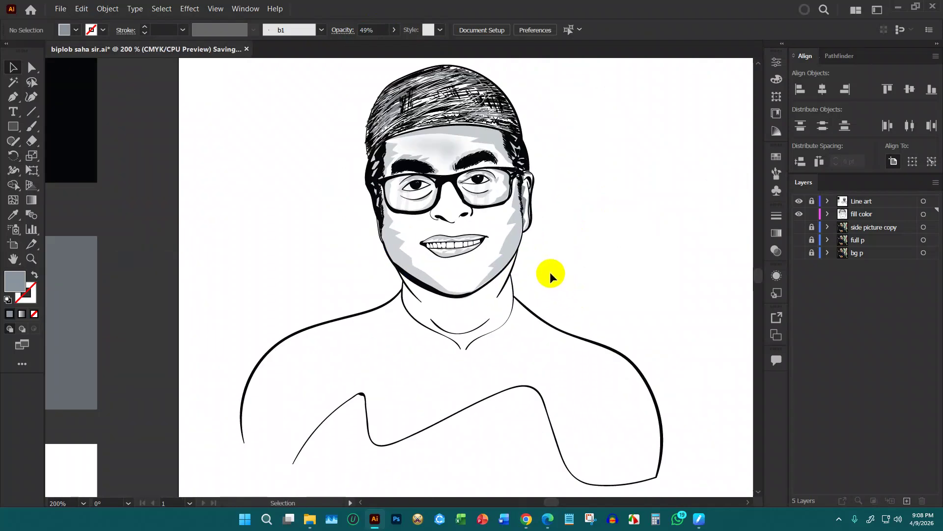
pyautogui.scroll(2, 475, 234)
pyautogui.press('p')
pyautogui.scroll(2, 448, 184)
pyautogui.scroll(1, 414, 168)
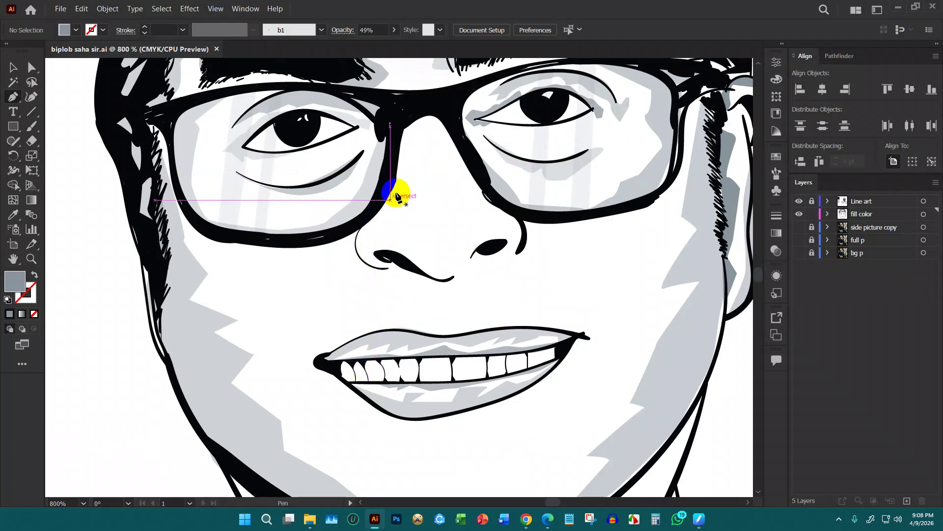
# Trace the nose shadow from the glasses frame down the bridge and around the left nostril
pyautogui.click(398, 130)
pyautogui.moveTo(425, 137); pyautogui.dragTo(423, 156)
pyautogui.moveTo(449, 163); pyautogui.dragTo(462, 186)
pyautogui.moveTo(475, 197); pyautogui.dragTo(473, 203)
pyautogui.click(468, 232)
pyautogui.moveTo(480, 235); pyautogui.dragTo(478, 240)
pyautogui.click(465, 251)
pyautogui.click(453, 256)
pyautogui.moveTo(450, 268); pyautogui.dragTo(445, 268)
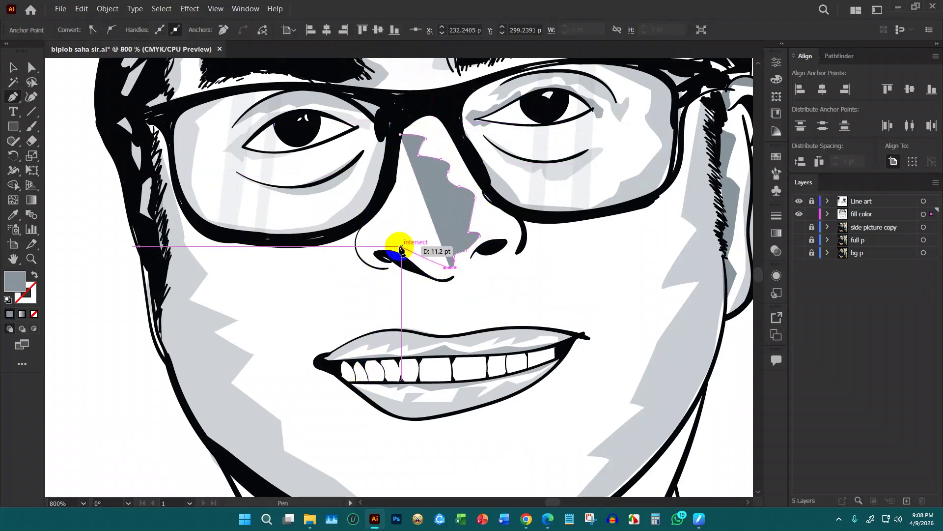
pyautogui.moveTo(397, 243); pyautogui.dragTo(391, 243)
pyautogui.click(381, 253)
pyautogui.click(394, 257)
pyautogui.click(407, 265)
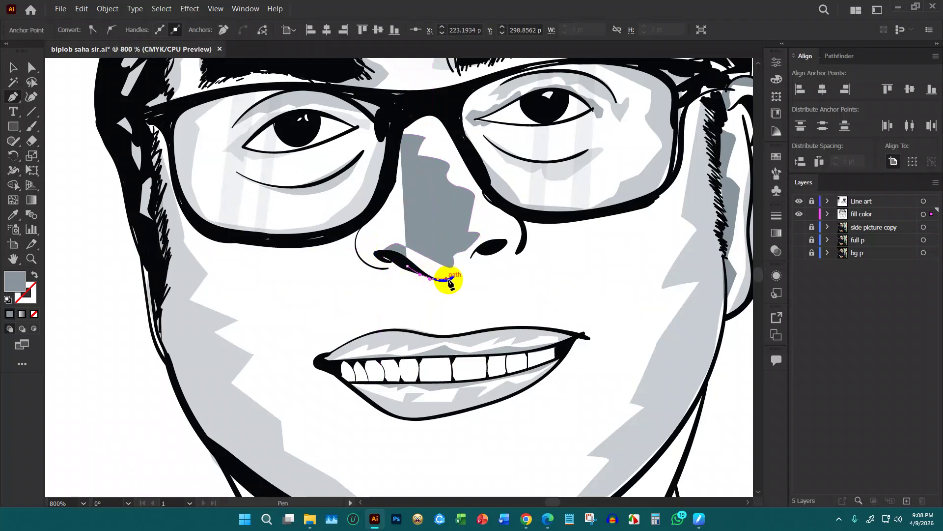
pyautogui.moveTo(447, 279); pyautogui.dragTo(447, 279)
pyautogui.click(452, 279)
# Continue the outline around the right nostril and back up the nose to the glasses rim
pyautogui.click(462, 265)
pyautogui.moveTo(477, 251); pyautogui.dragTo(497, 239)
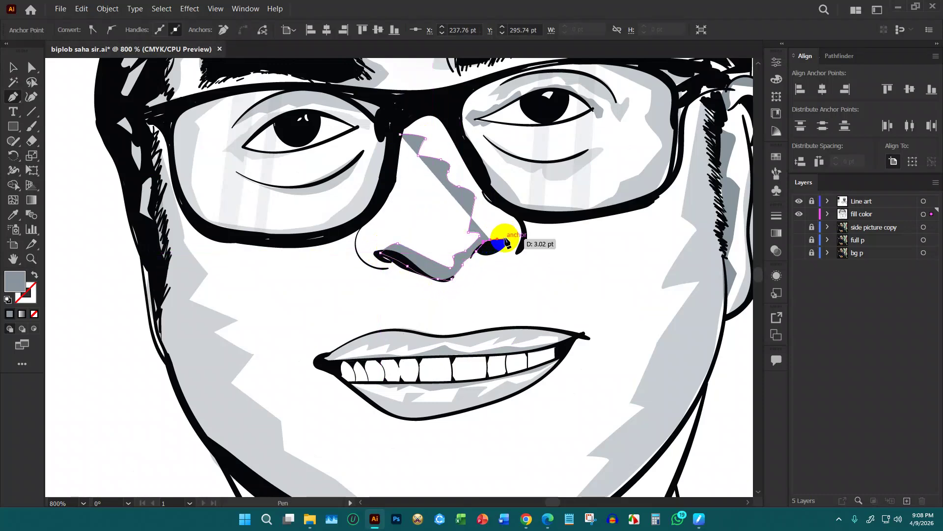
pyautogui.click(516, 258)
pyautogui.click(521, 246)
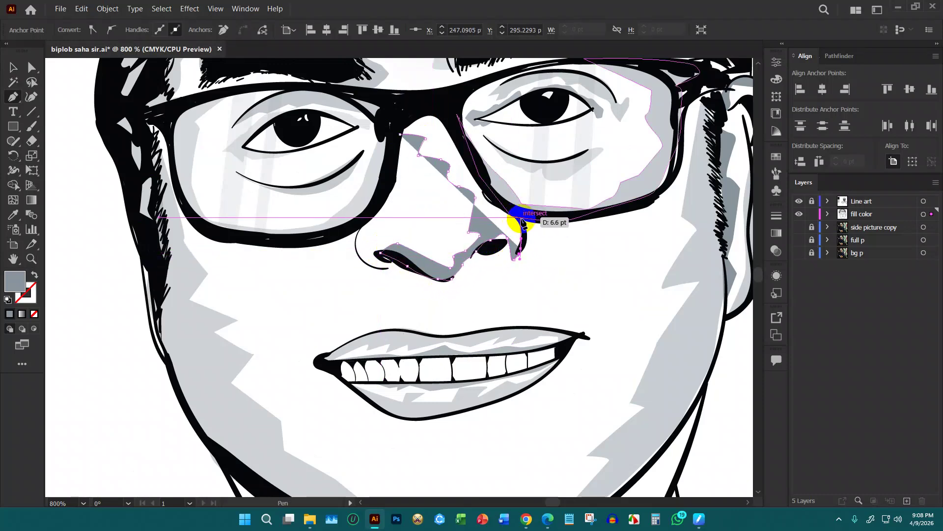
pyautogui.click(506, 200)
pyautogui.click(474, 169)
pyautogui.click(447, 105)
pyautogui.click(411, 113)
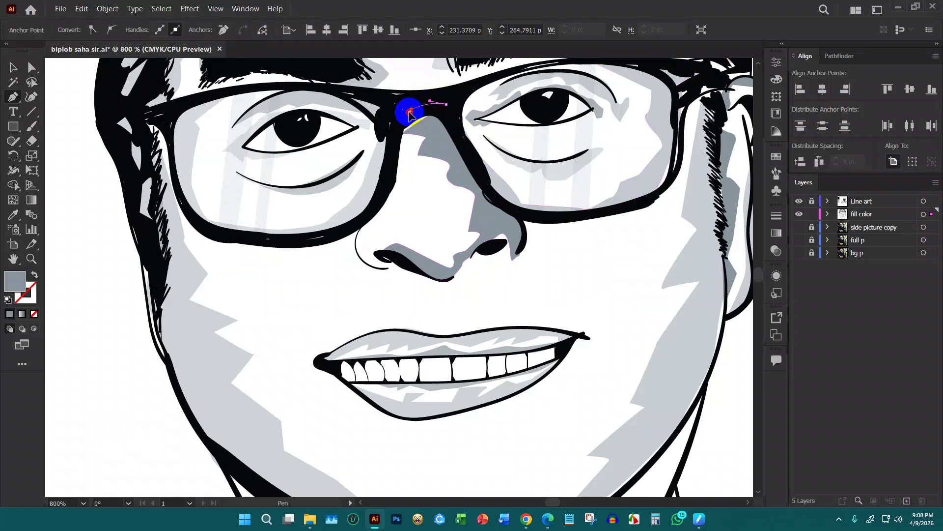
pyautogui.moveTo(411, 158); pyautogui.dragTo(400, 170)
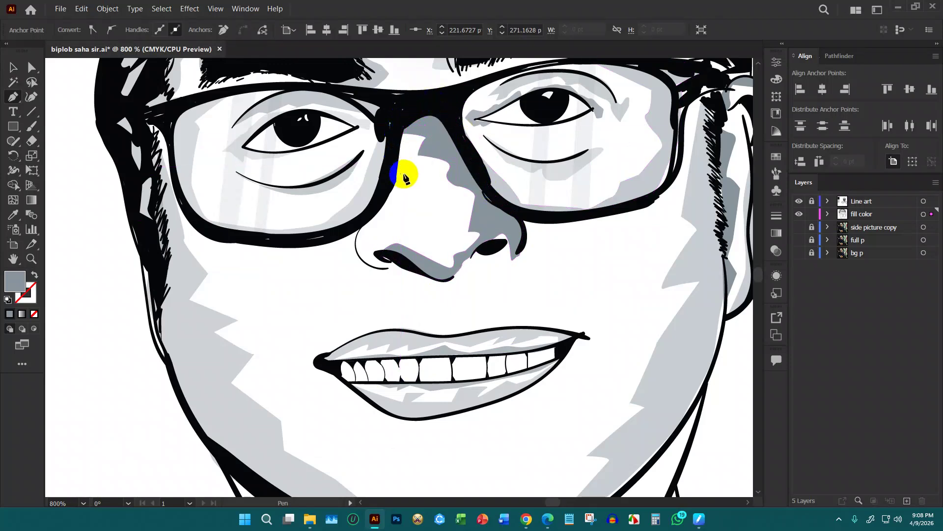
pyautogui.moveTo(383, 224); pyautogui.dragTo(387, 271)
pyautogui.moveTo(361, 219); pyautogui.dragTo(400, 158)
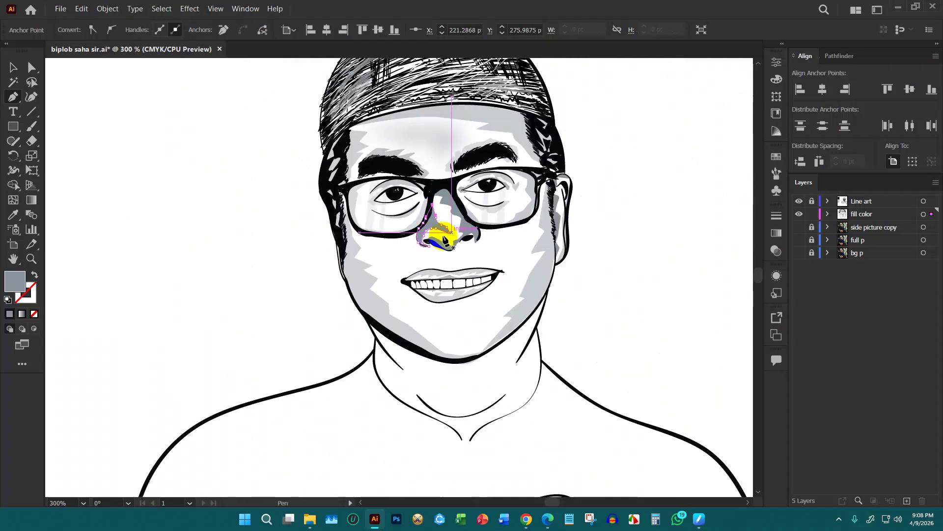
pyautogui.scroll(-3, 528, 248)
# Select the nose shadow shape and lower its opacity in the Control bar
pyautogui.click(12, 68)
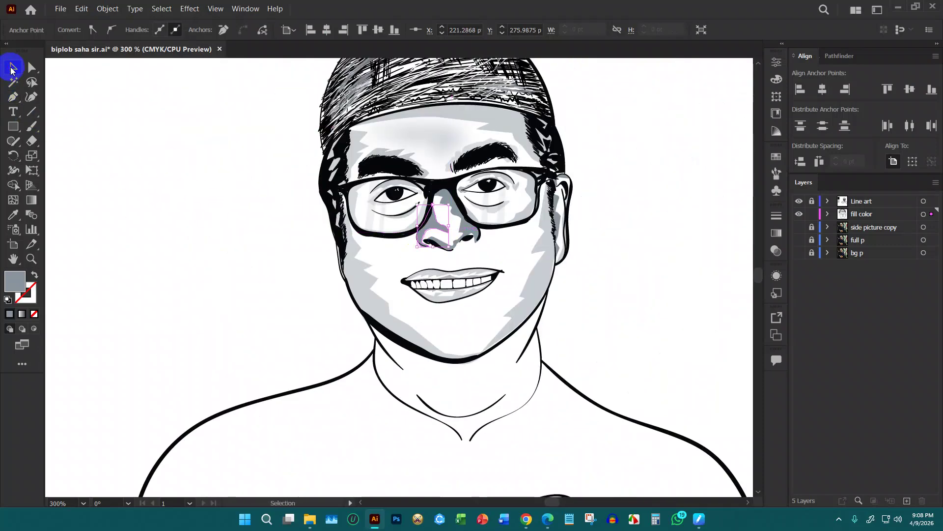
pyautogui.click(455, 253)
pyautogui.scroll(1, 457, 241)
pyautogui.click(394, 30)
pyautogui.moveTo(394, 45); pyautogui.dragTo(374, 46)
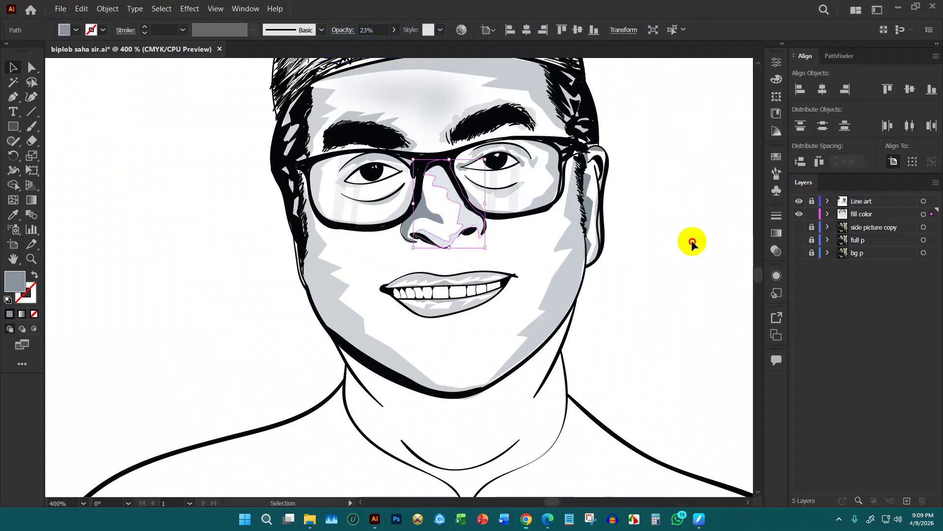
pyautogui.click(626, 248)
# Reselect the nose shadow, set its opacity to exactly 45%, and deselect it
pyautogui.click(430, 219)
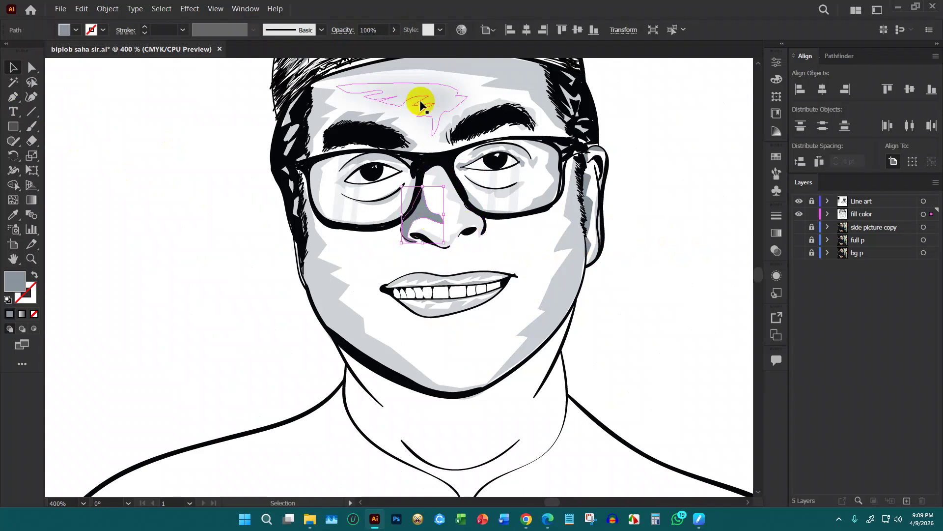
pyautogui.click(395, 30)
pyautogui.moveTo(377, 45); pyautogui.dragTo(367, 43)
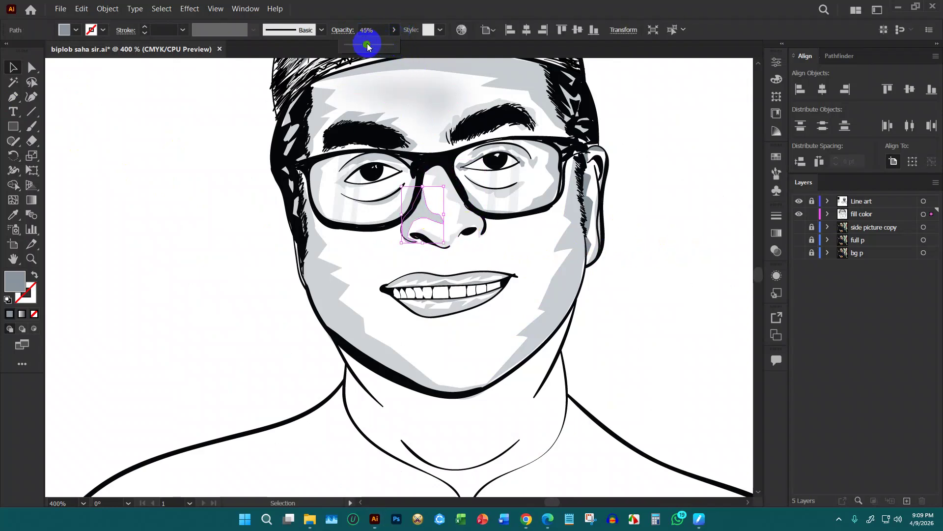
pyautogui.click(687, 248)
pyautogui.scroll(-5, 687, 248)
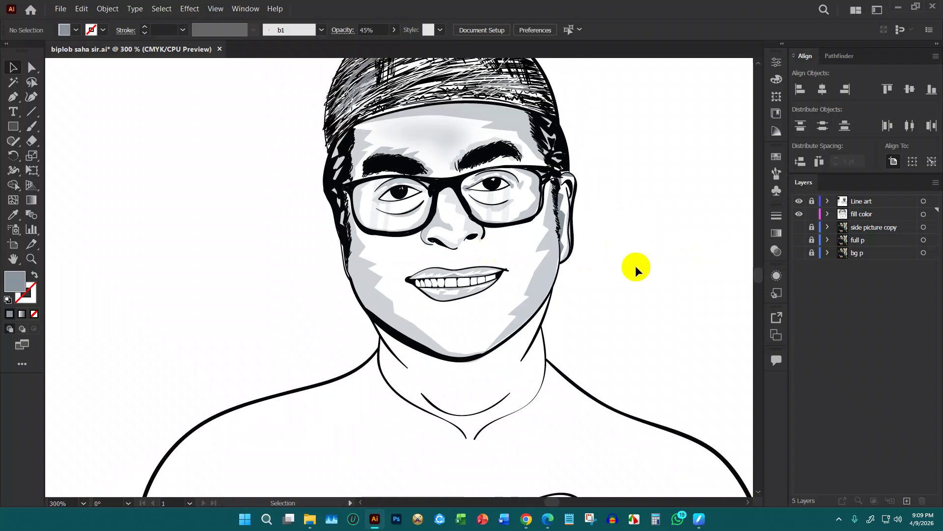
pyautogui.scroll(1, 619, 261)
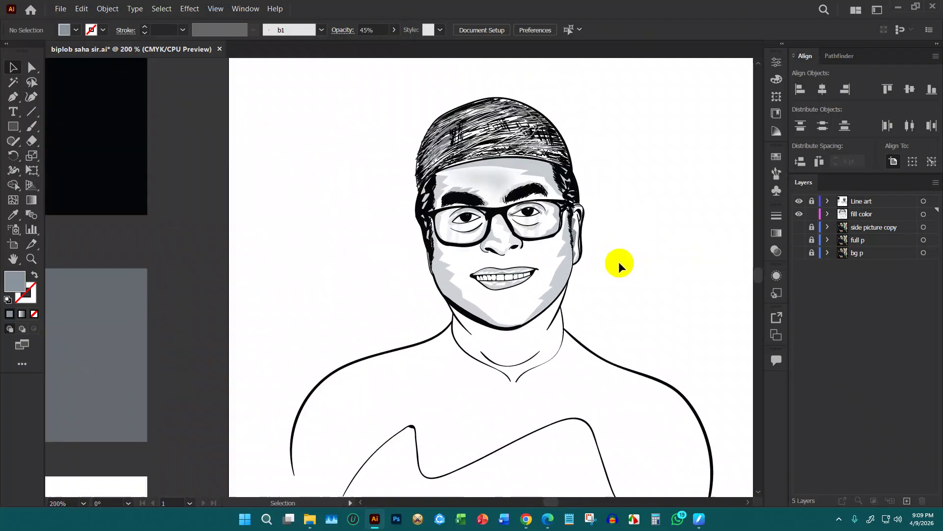
pyautogui.scroll(-1, 597, 290)
pyautogui.scroll(2, 638, 260)
pyautogui.scroll(2, 564, 257)
pyautogui.scroll(-2, 518, 254)
pyautogui.scroll(2, 411, 238)
pyautogui.scroll(1, 410, 239)
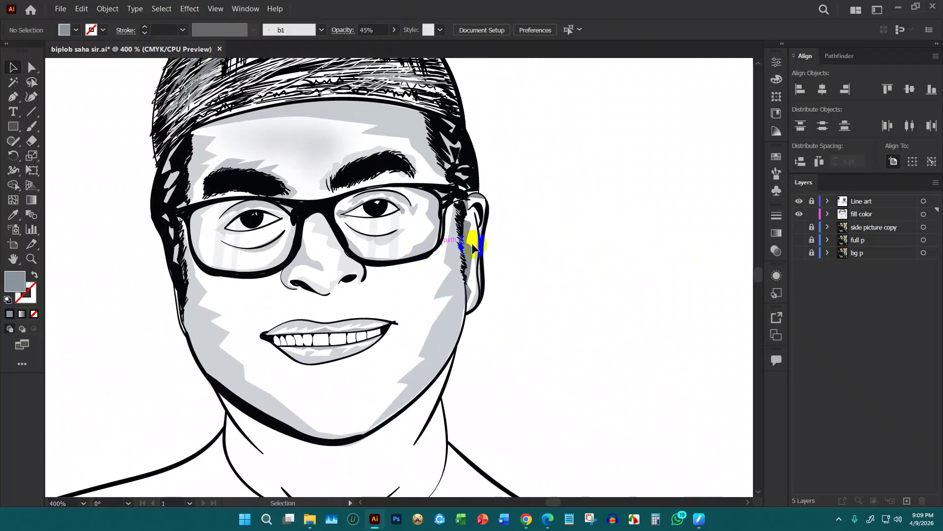
pyautogui.scroll(-1, 554, 248)
pyautogui.scroll(-1, 548, 248)
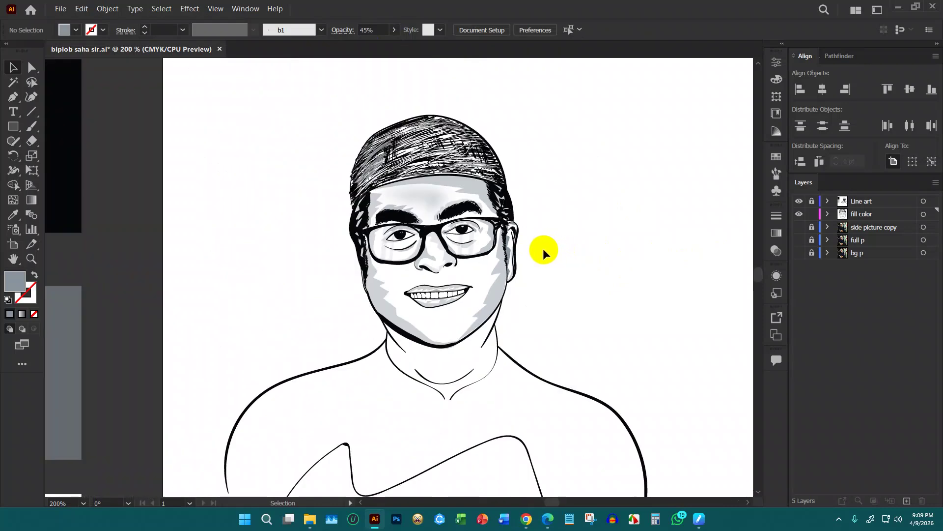
# Switch to the Pen tool and save the portrait file
pyautogui.press('p')
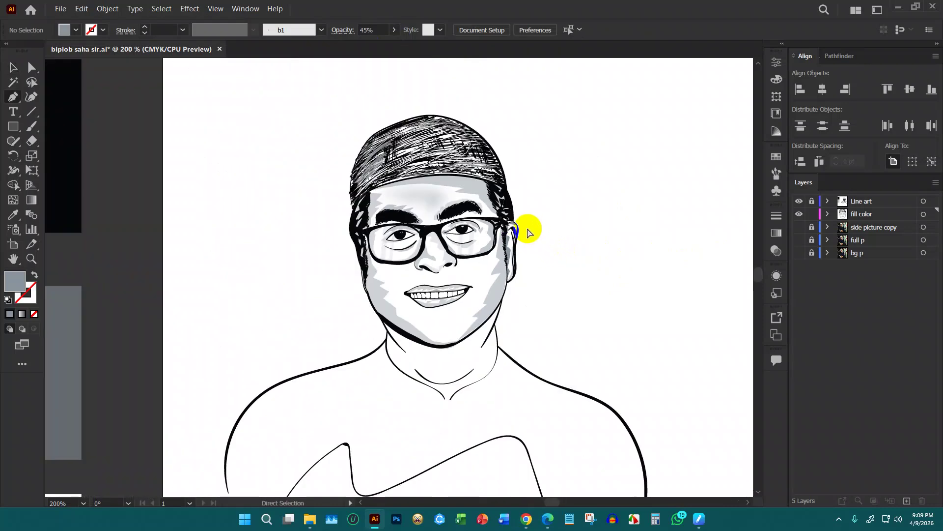
pyautogui.scroll(1, 497, 382)
pyautogui.hotkey('ctrl', 's')
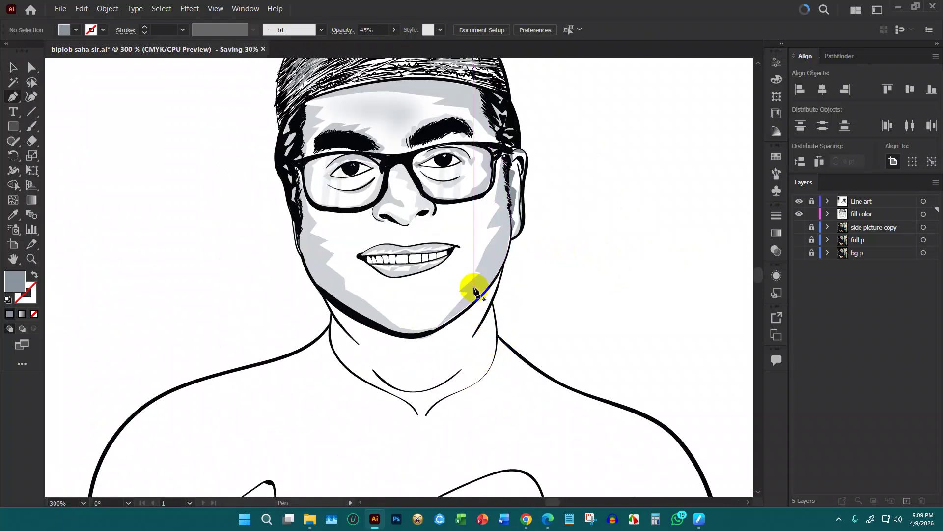
pyautogui.scroll(-1, 472, 285)
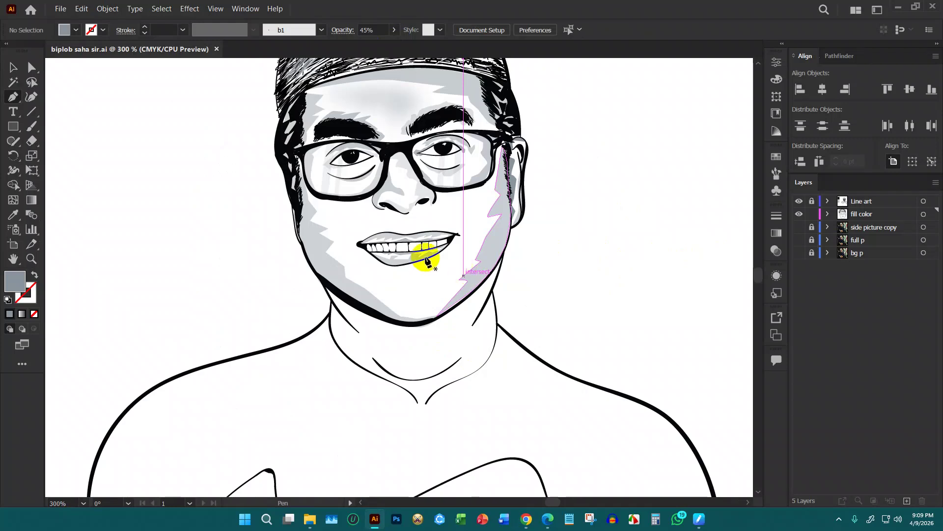
# Trace the neck shadow outline from the jawline down to the neck line's tip and back up
pyautogui.click(503, 256)
pyautogui.click(497, 283)
pyautogui.click(493, 293)
pyautogui.click(498, 332)
pyautogui.click(461, 378)
pyautogui.click(425, 407)
pyautogui.moveTo(447, 376); pyautogui.dragTo(466, 360)
pyautogui.click(468, 347)
pyautogui.click(463, 325)
pyautogui.click(447, 343)
# Continue the neck shadow left along the chin and up the left neck edge, closing along the jawline
pyautogui.click(431, 337)
pyautogui.click(421, 347)
pyautogui.click(359, 335)
pyautogui.click(341, 329)
pyautogui.click(333, 316)
pyautogui.click(331, 300)
pyautogui.click(351, 319)
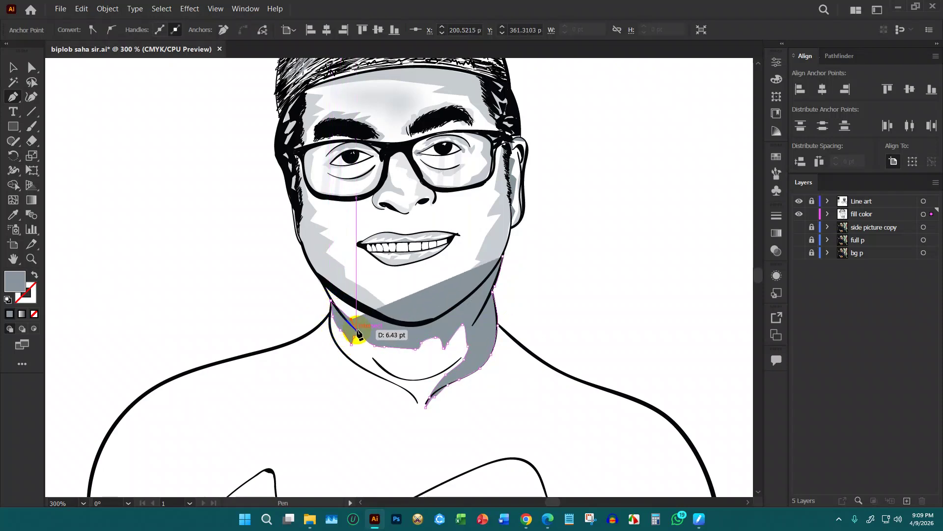
pyautogui.click(326, 281)
pyautogui.moveTo(371, 312); pyautogui.dragTo(373, 314)
pyautogui.click(418, 323)
pyautogui.moveTo(450, 305); pyautogui.dragTo(544, 264)
# Trace a second closed shading shape along the lower neck curve
pyautogui.hotkey('ctrl', '+')
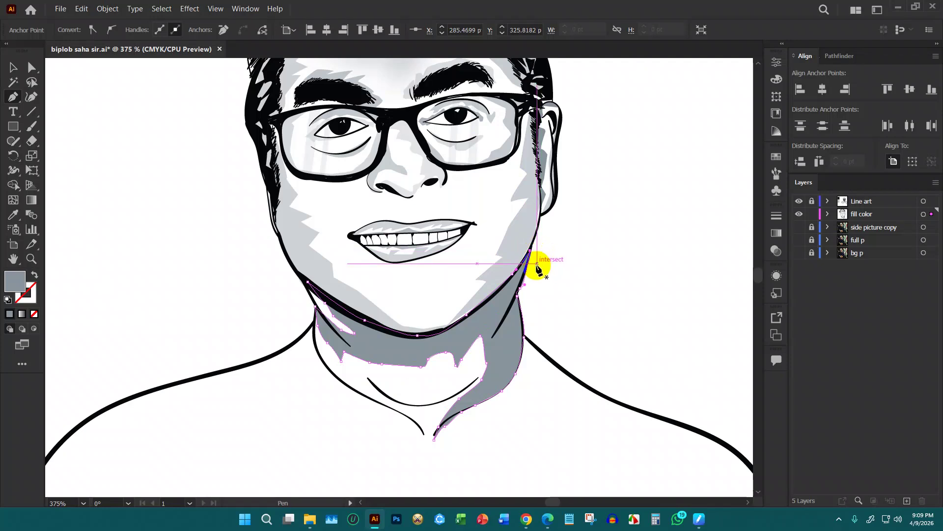
pyautogui.click(368, 377)
pyautogui.moveTo(413, 391); pyautogui.dragTo(440, 393)
pyautogui.moveTo(460, 377); pyautogui.dragTo(393, 402)
pyautogui.click(368, 377)
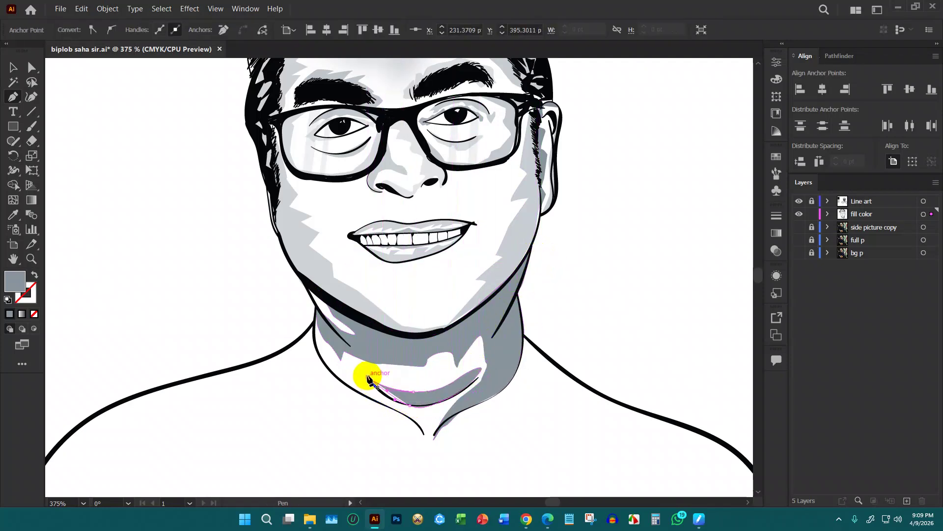
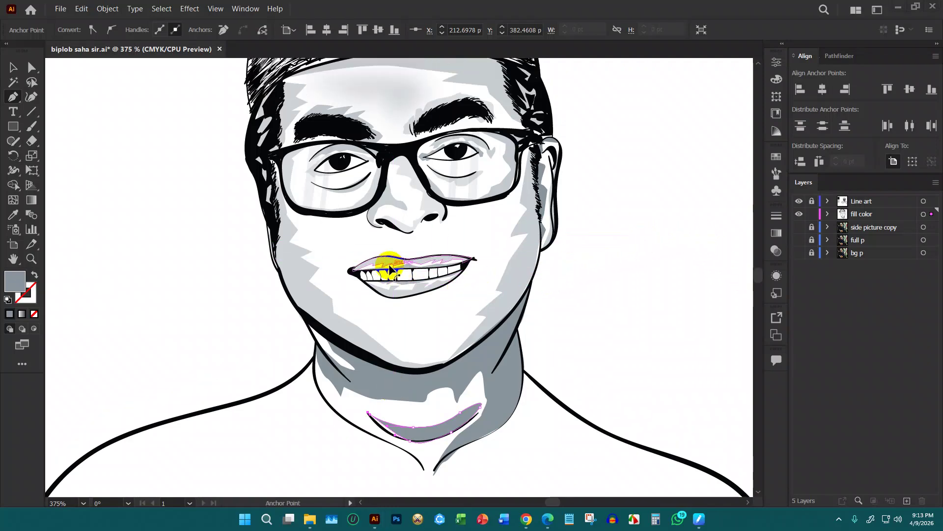
# Lower the chin shading shape's opacity to 54%
pyautogui.scroll(-2, 391, 268)
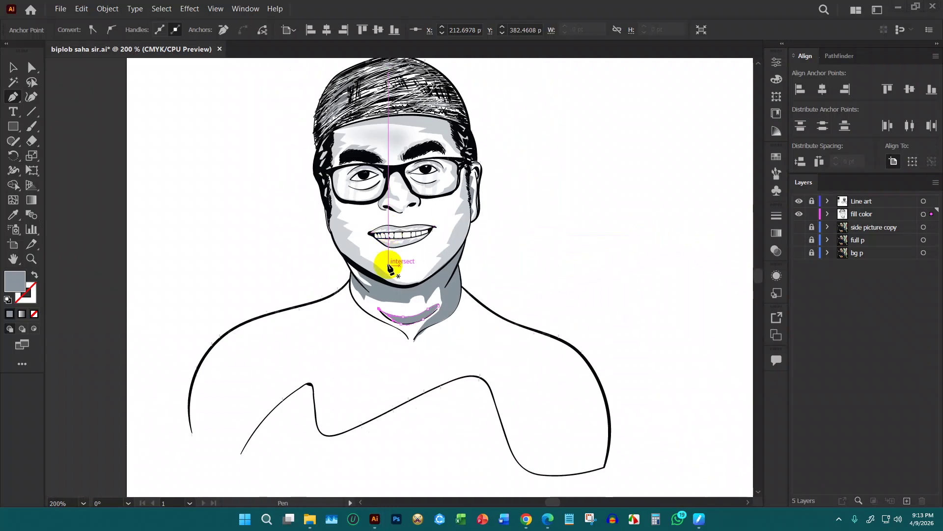
pyautogui.scroll(3, 388, 268)
pyautogui.scroll(-2, 373, 250)
pyautogui.click(12, 74)
pyautogui.click(440, 269)
pyautogui.click(394, 29)
pyautogui.moveTo(393, 44); pyautogui.dragTo(371, 44)
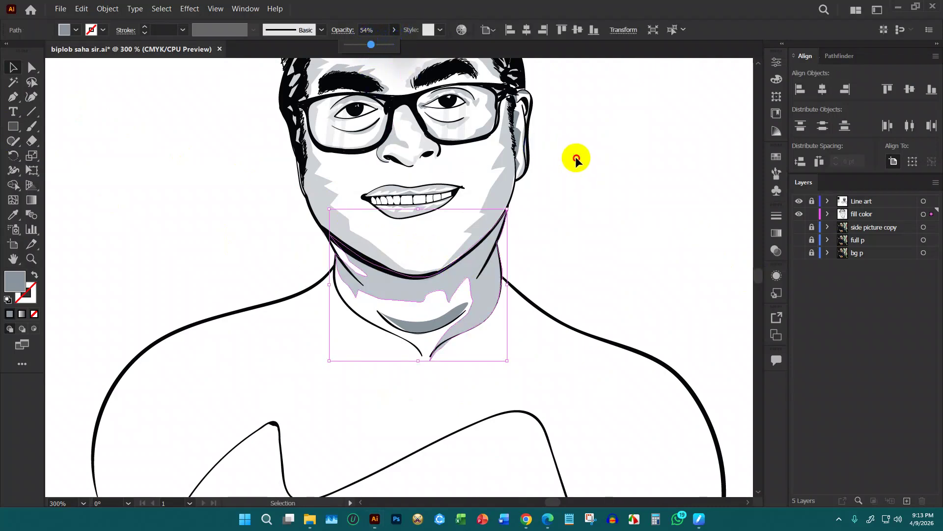
# Lower the neck shadow shape's opacity to 21%
pyautogui.click(430, 318)
pyautogui.click(392, 30)
pyautogui.moveTo(392, 41); pyautogui.dragTo(353, 41)
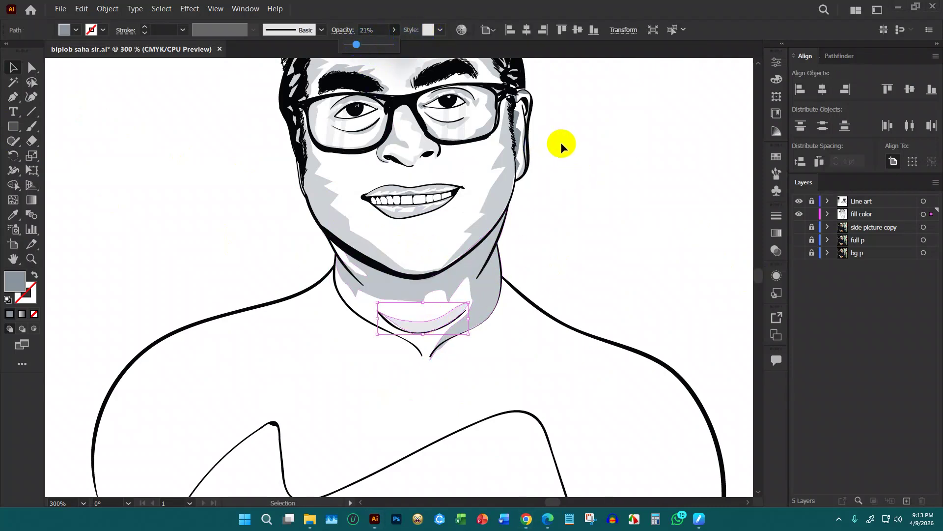
pyautogui.click(578, 196)
pyautogui.hotkey('ctrl', '-')
pyautogui.hotkey('ctrl', '-')
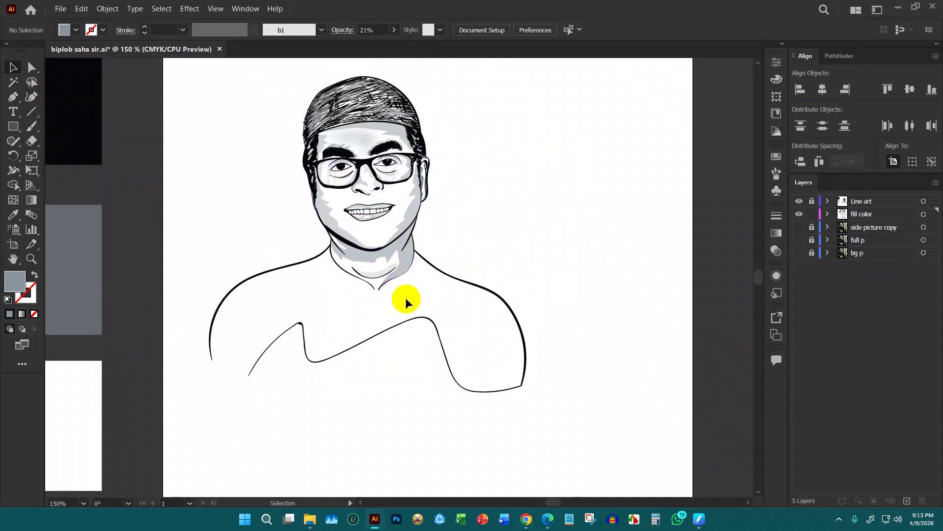
pyautogui.hotkey('ctrl', '+')
pyautogui.hotkey('ctrl', '+')
# Lower the neck shading path's opacity to 32%, then deselect and zoom out
pyautogui.click(419, 220)
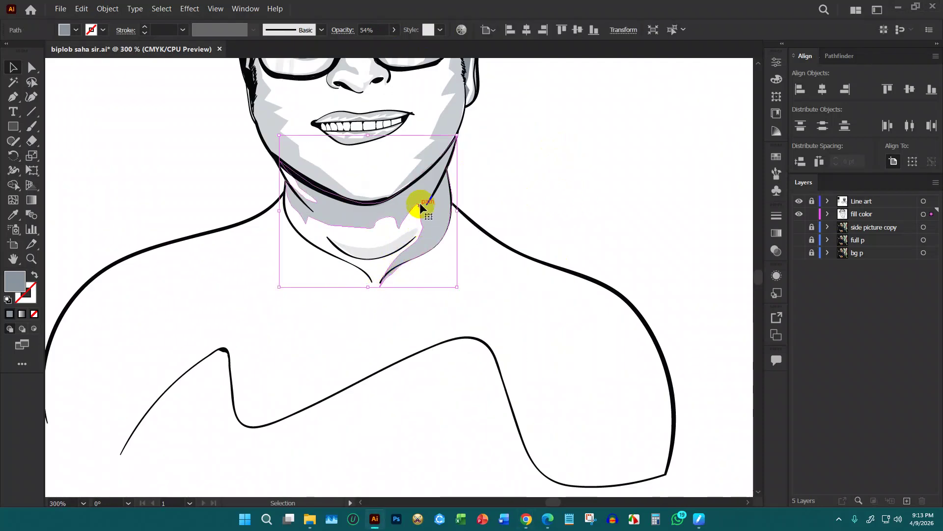
pyautogui.click(393, 31)
pyautogui.moveTo(382, 39); pyautogui.dragTo(361, 43)
pyautogui.click(395, 74)
pyautogui.click(540, 183)
pyautogui.hotkey('ctrl', '-')
pyautogui.hotkey('ctrl', '-')
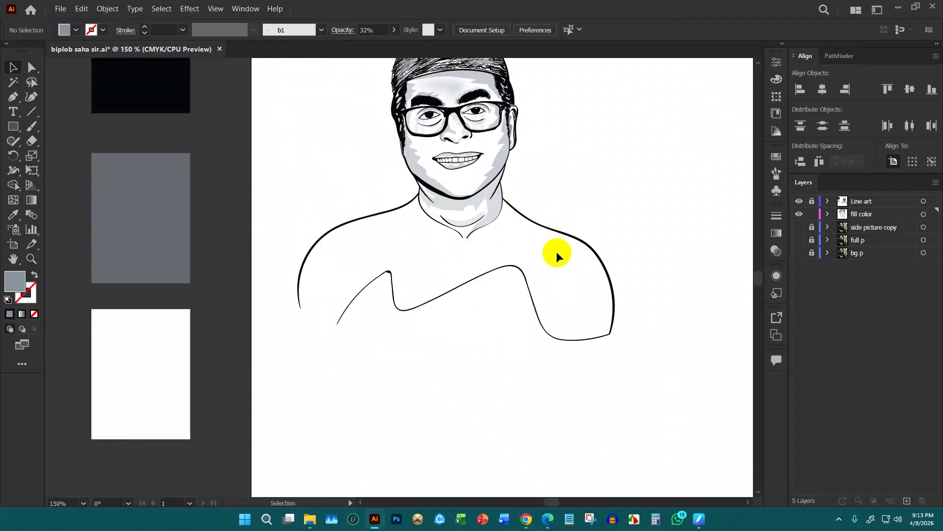
# Unlock the Line art layer and ungroup the line art
pyautogui.scroll(1, 556, 251)
pyautogui.click(806, 201)
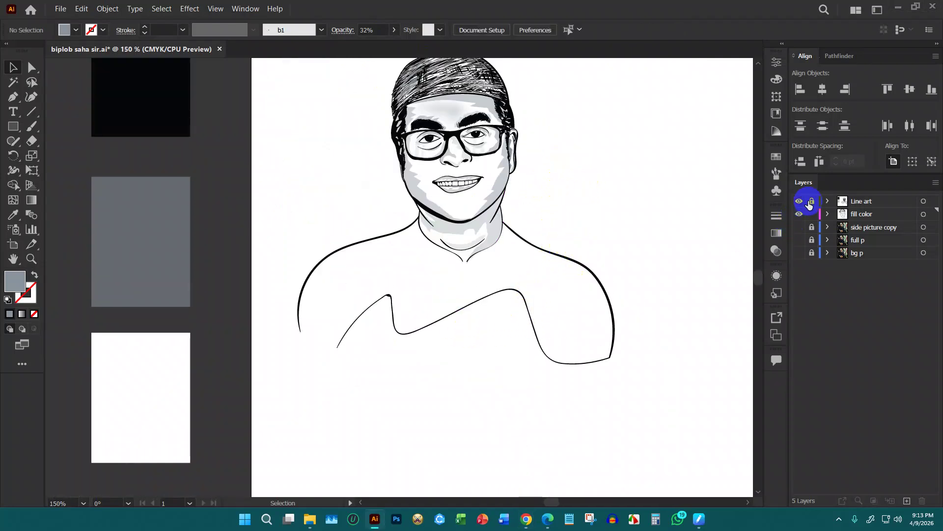
pyautogui.click(491, 323)
pyautogui.rightClick(543, 293)
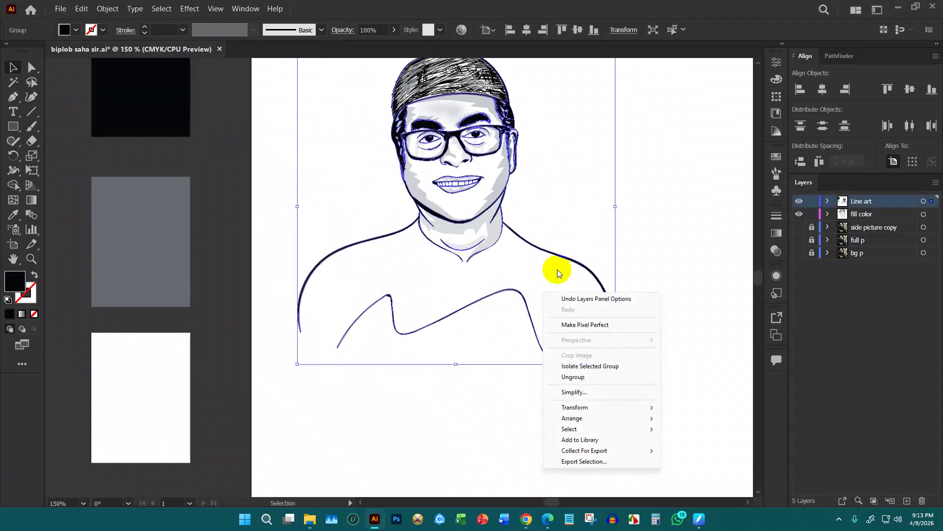
pyautogui.click(573, 377)
pyautogui.click(550, 297)
# Release the compound path into separate paths and delete the lower face piece
pyautogui.click(494, 312)
pyautogui.rightClick(495, 313)
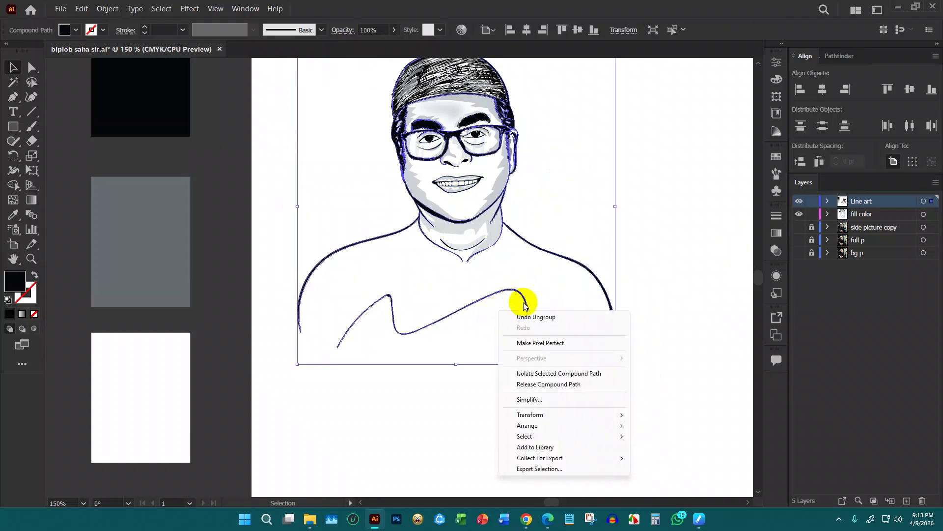
pyautogui.click(540, 383)
pyautogui.click(444, 393)
pyautogui.moveTo(448, 158); pyautogui.dragTo(559, 150)
pyautogui.press('Delete')
# Try moving the large black head shape aside, then undo the move
pyautogui.moveTo(479, 165); pyautogui.dragTo(604, 150)
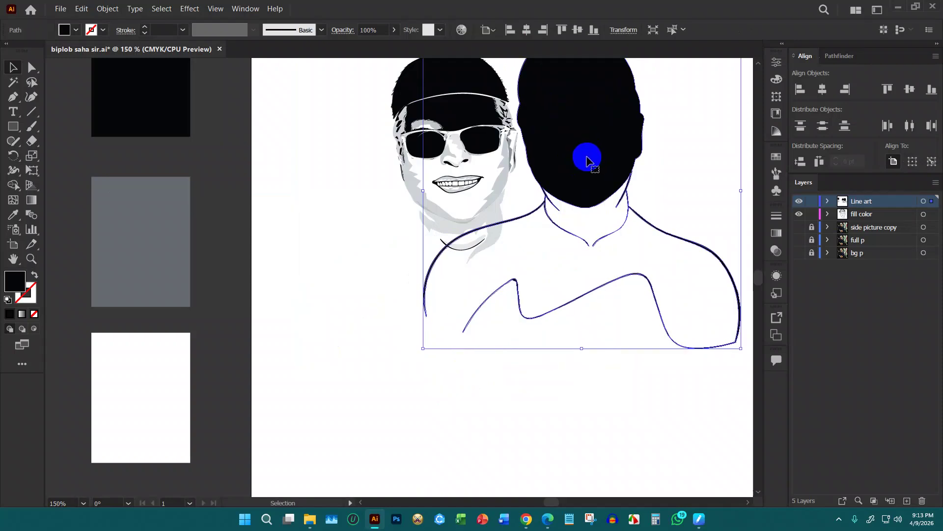
pyautogui.scroll(2, 590, 165)
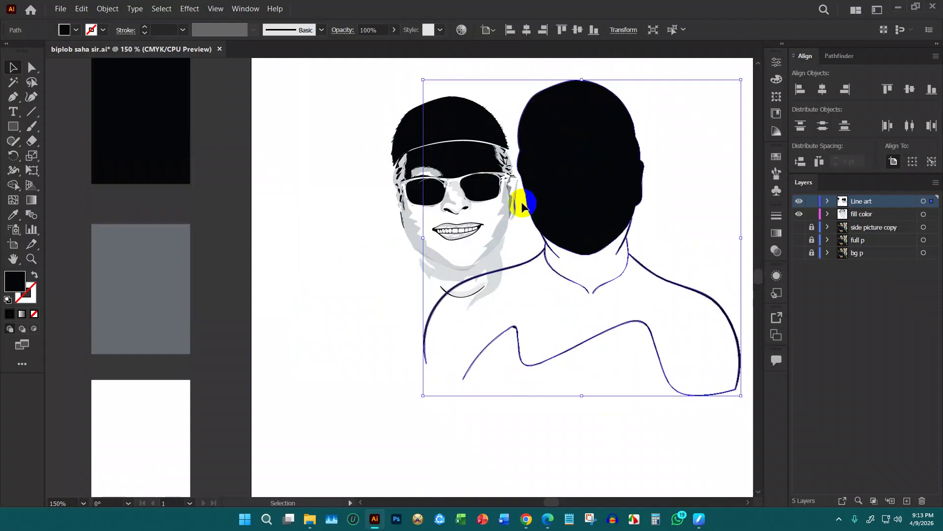
pyautogui.scroll(-2, 372, 248)
pyautogui.hotkey('ctrl', 'z')
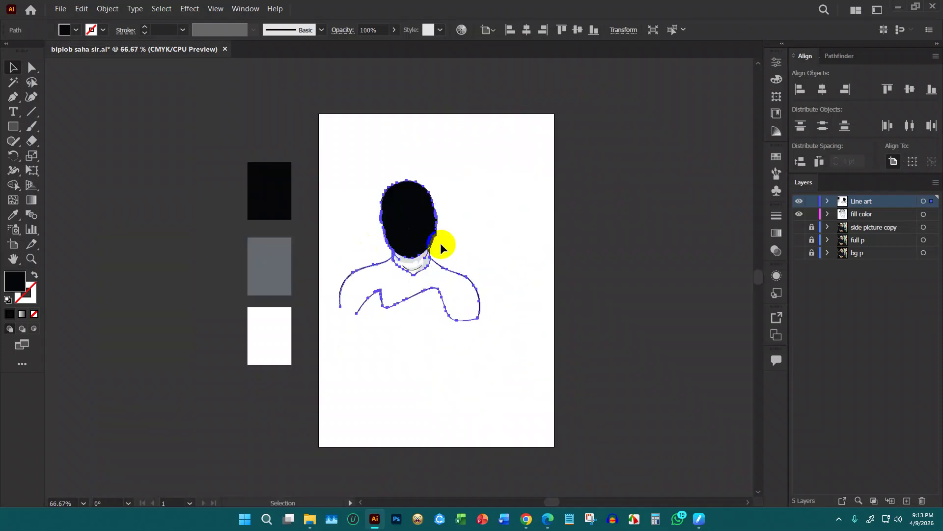
pyautogui.click(520, 202)
pyautogui.click(412, 198)
pyautogui.scroll(2, 409, 212)
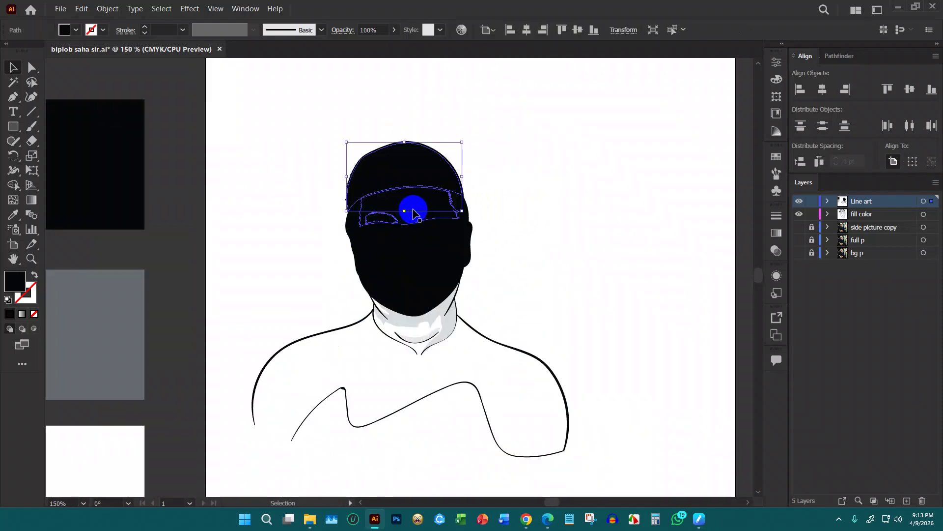
pyautogui.click(651, 262)
# Delete the black head-and-body shape and the black forehead band
pyautogui.click(405, 156)
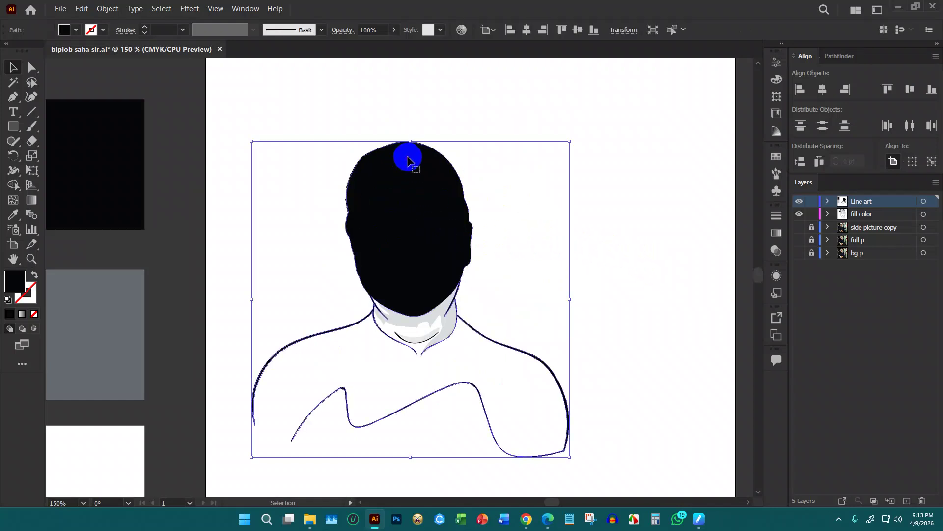
pyautogui.press('Delete')
pyautogui.click(427, 202)
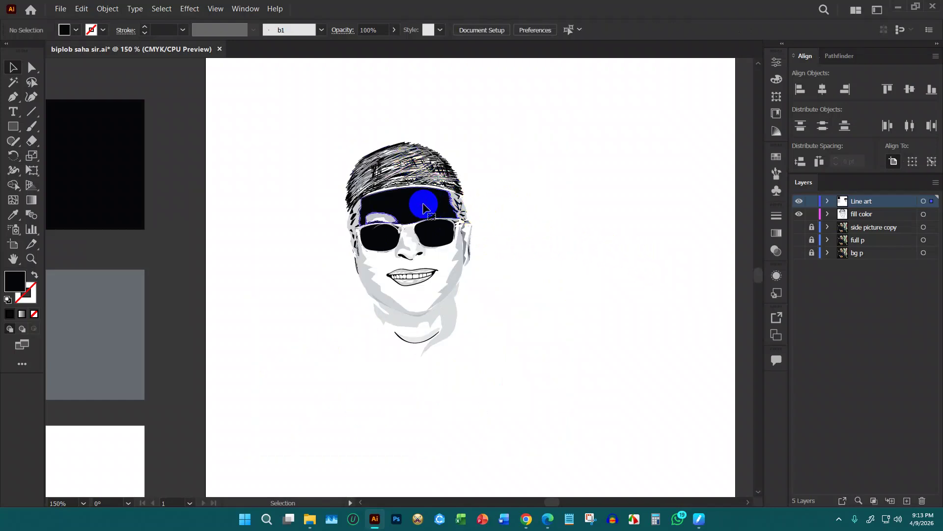
pyautogui.press('Delete')
pyautogui.scroll(-1, 558, 249)
pyautogui.hotkey('ctrl', 'z')
pyautogui.hotkey('ctrl', 'z')
pyautogui.hotkey('ctrl', 'shift', 'z')
pyautogui.hotkey('ctrl', 'shift', 'z')
pyautogui.click(555, 206)
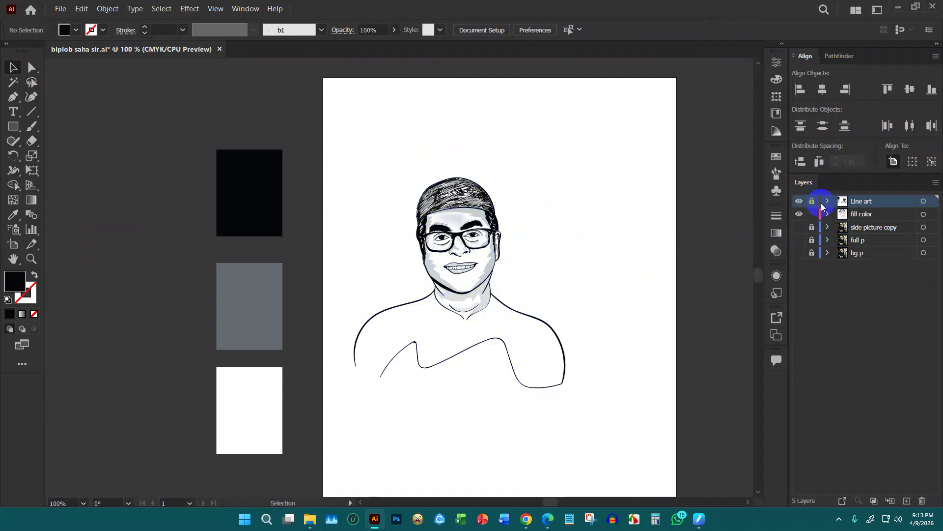
# Erase the top of the diagonal shoulder line and the upper neck-side line
pyautogui.scroll(2, 518, 315)
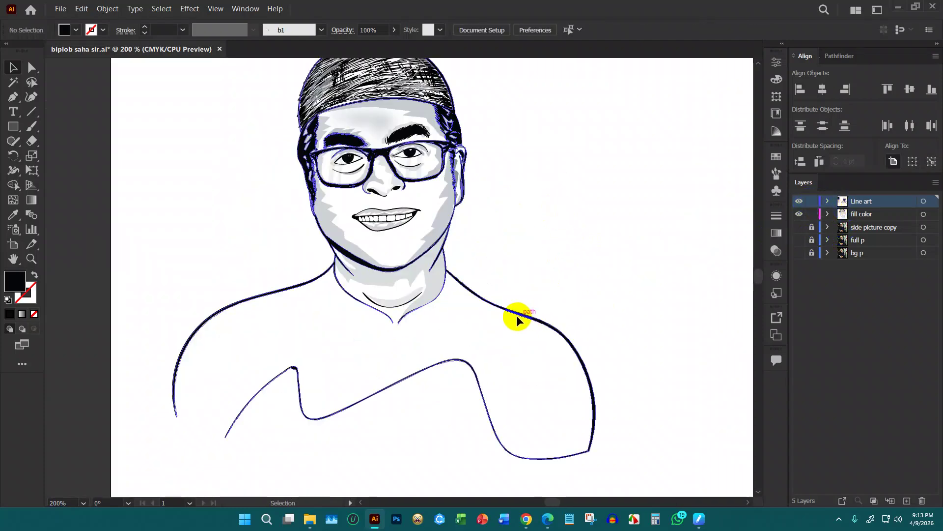
pyautogui.click(510, 310)
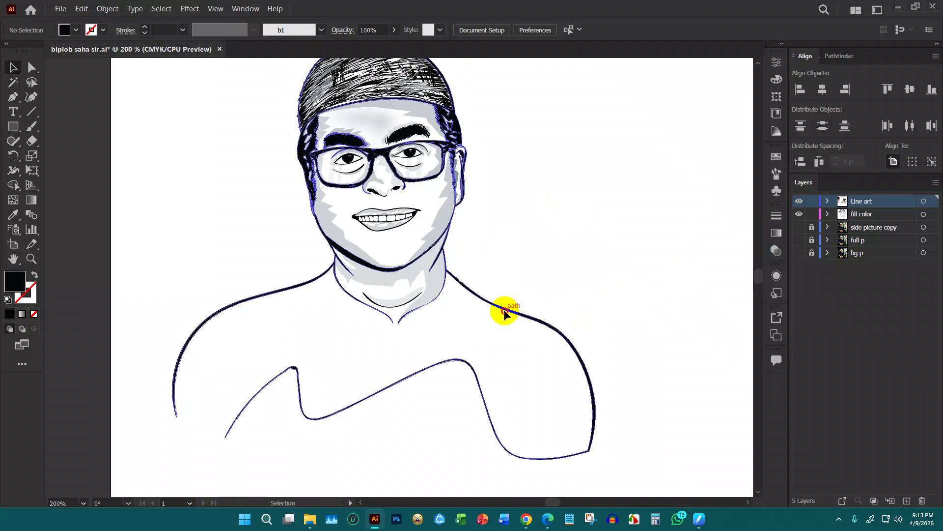
pyautogui.click(32, 142)
pyautogui.scroll(5, 455, 273)
pyautogui.moveTo(415, 195); pyautogui.dragTo(412, 171)
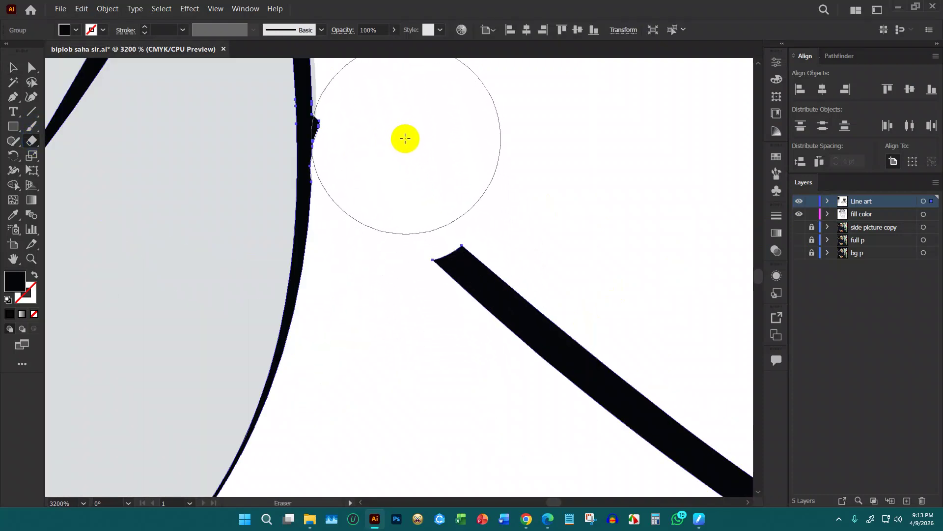
pyautogui.scroll(-5, 452, 194)
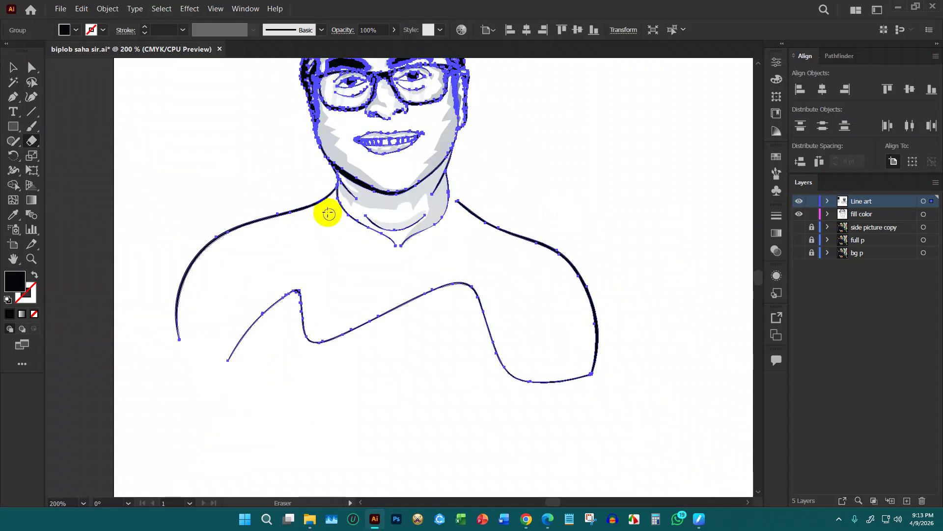
pyautogui.scroll(4, 336, 218)
pyautogui.moveTo(362, 147)
pyautogui.mouseDown()
pyautogui.moveTo(308, 240)
pyautogui.moveTo(320, 257)
pyautogui.mouseUp()
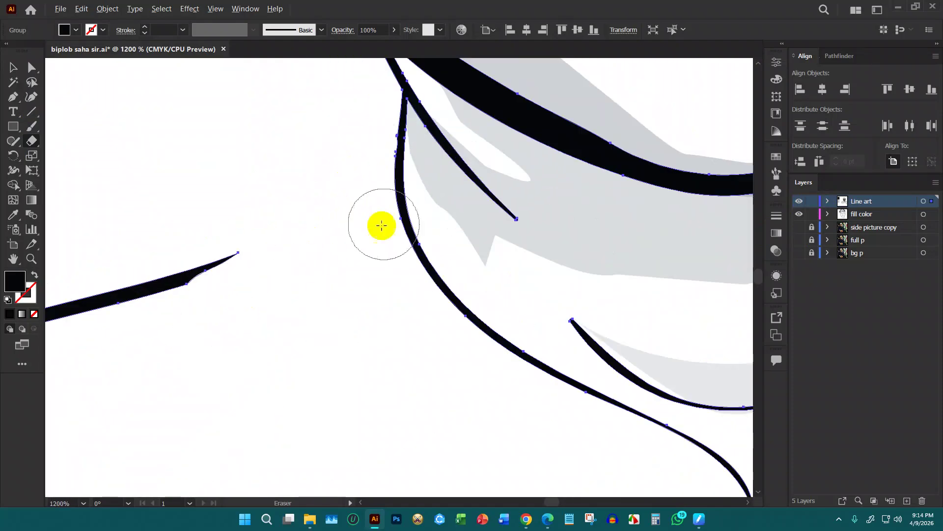
# Ungroup the portrait's paths
pyautogui.hotkey('ctrl', '0')
pyautogui.click(13, 67)
pyautogui.click(462, 252)
pyautogui.rightClick(463, 255)
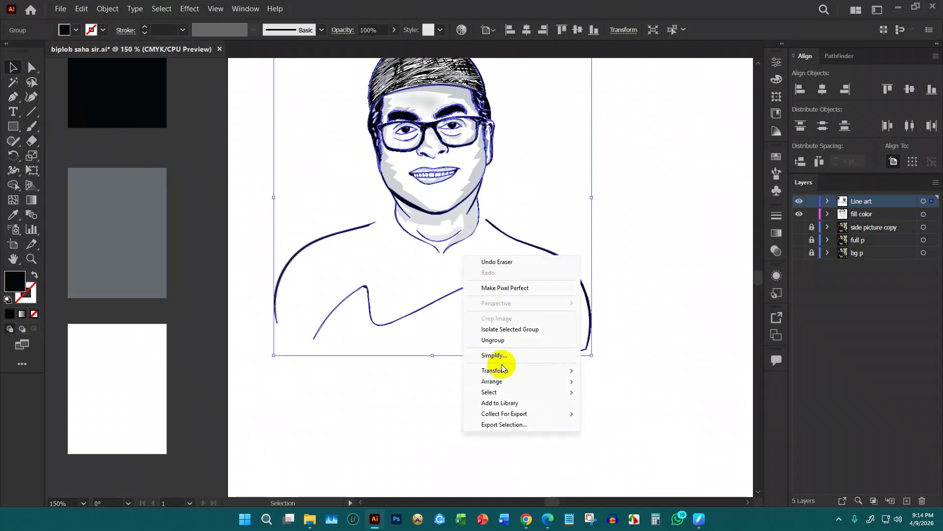
pyautogui.click(493, 340)
pyautogui.click(638, 277)
# Delete the wavy shoulder path and the left shoulder curve
pyautogui.click(551, 304)
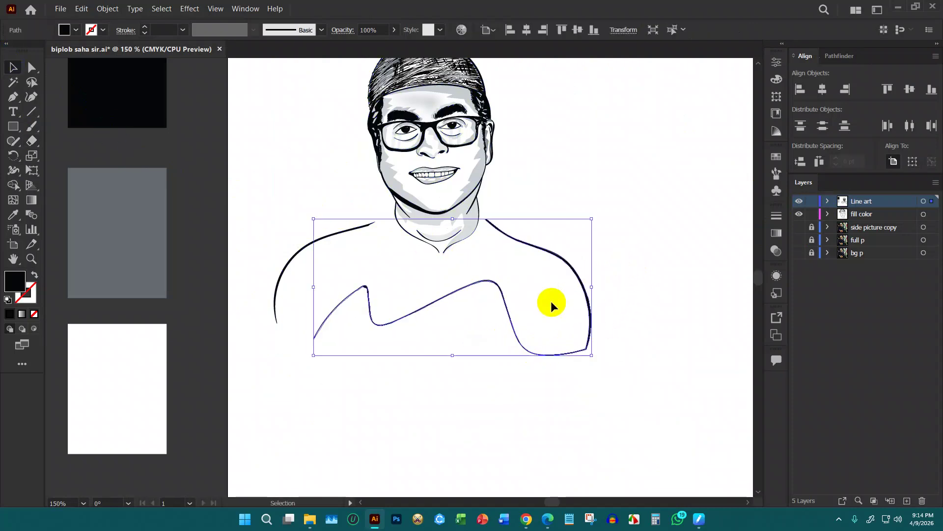
pyautogui.press('Delete')
pyautogui.click(337, 237)
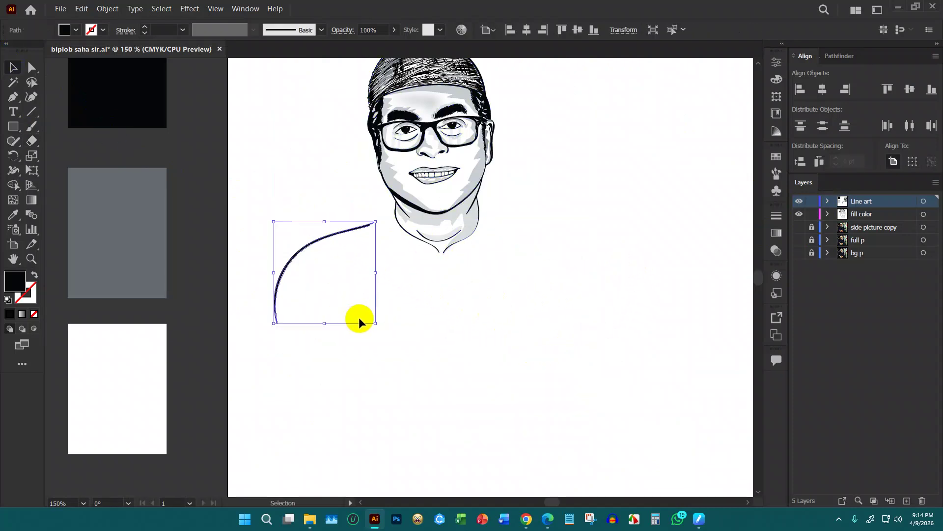
pyautogui.press('Delete')
pyautogui.scroll(3, 374, 314)
pyautogui.scroll(-3, 509, 285)
pyautogui.scroll(3, 479, 293)
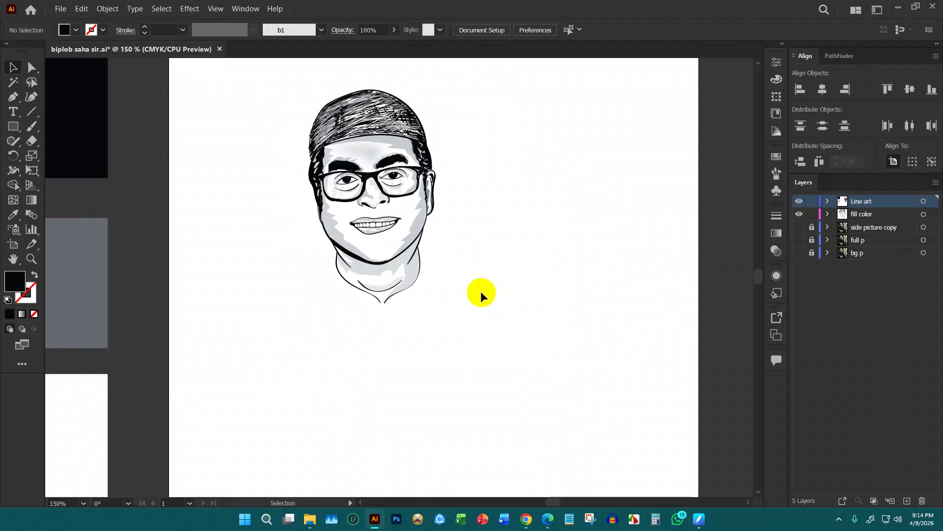
# Save the document and expand the whole portrait's appearance into plain shapes
pyautogui.hotkey('ctrl', 's')
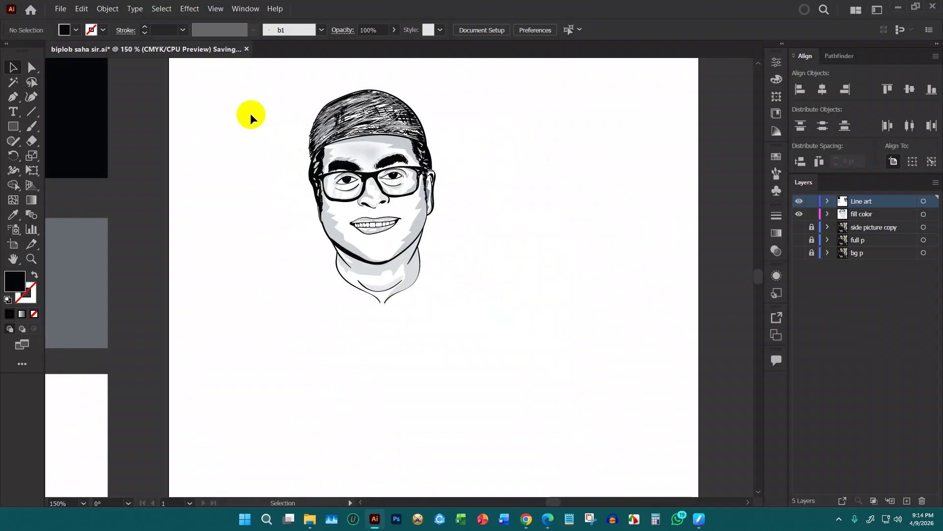
pyautogui.scroll(1, 252, 116)
pyautogui.moveTo(245, 101); pyautogui.dragTo(559, 383)
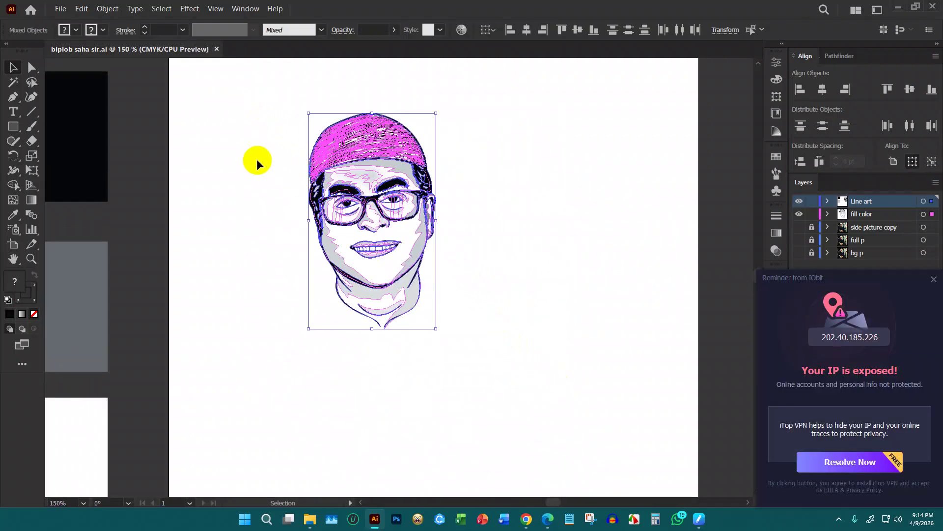
pyautogui.click(107, 9)
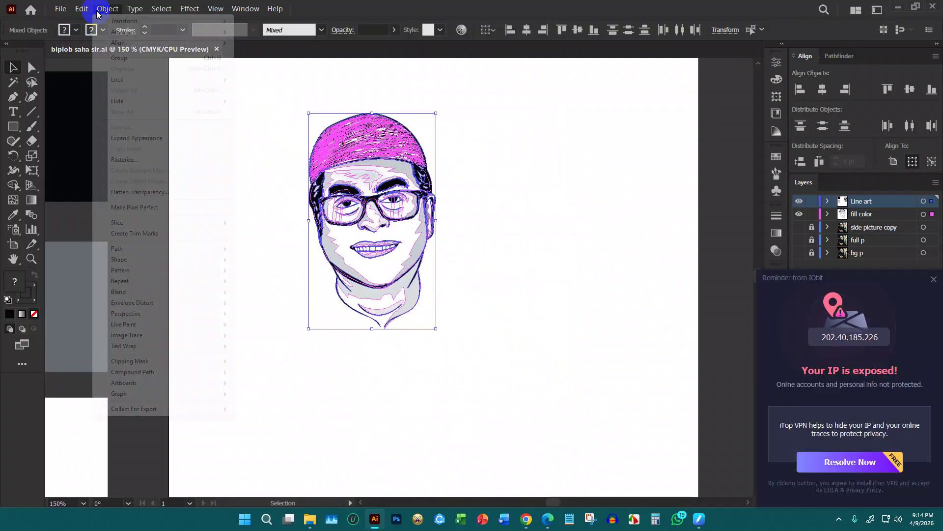
pyautogui.click(147, 138)
# Dismiss the reminder popup and the Object menu, then deselect the artwork
pyautogui.click(933, 279)
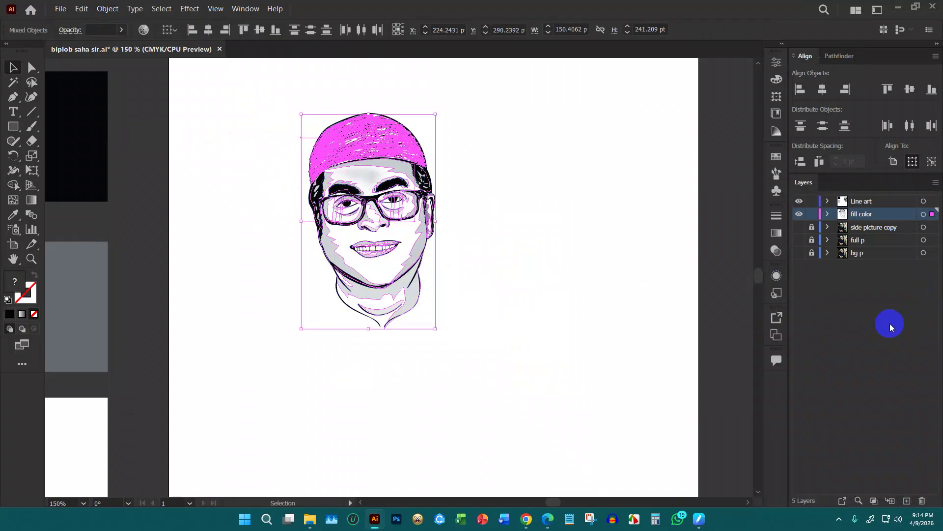
pyautogui.click(107, 8)
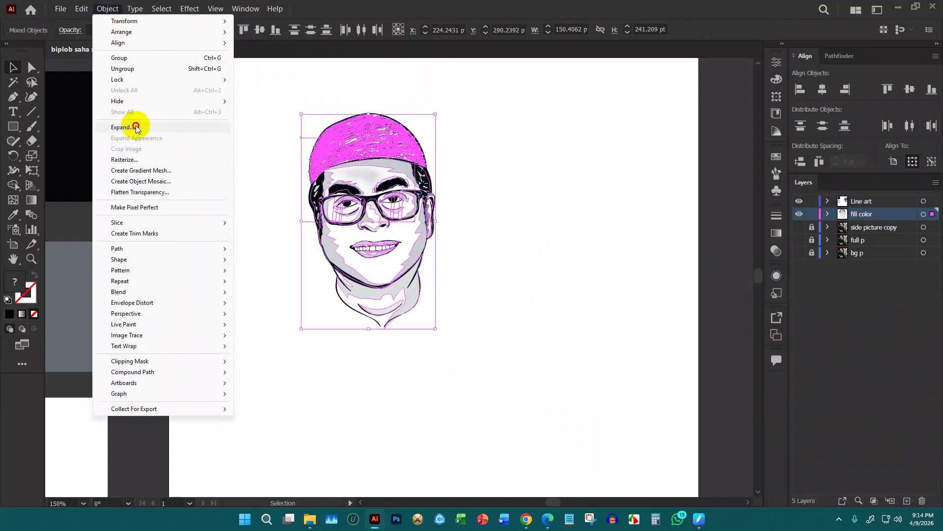
pyautogui.press('Escape')
pyautogui.click(570, 211)
# In Chrome, Google the subject's name in a new tab, select the query, and open another tab
pyautogui.moveTo(530, 520)
pyautogui.click(459, 440)
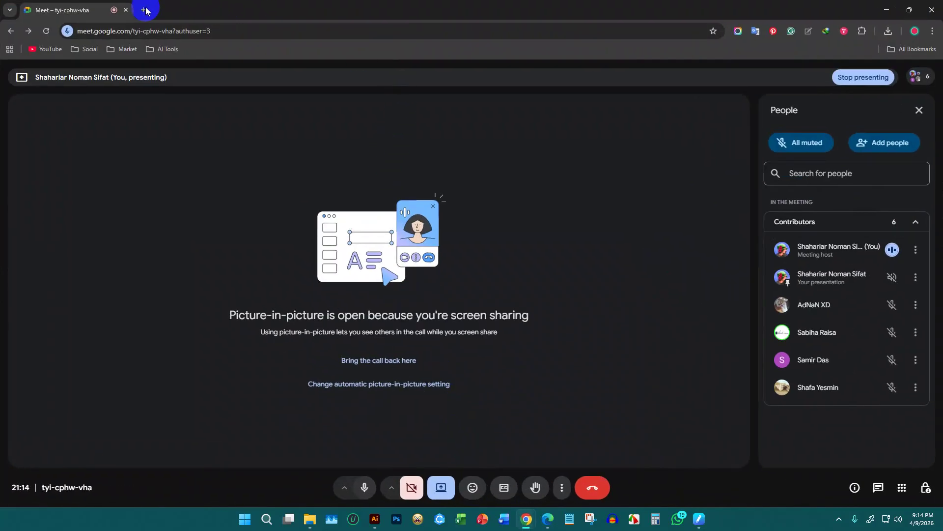
pyautogui.click(149, 10)
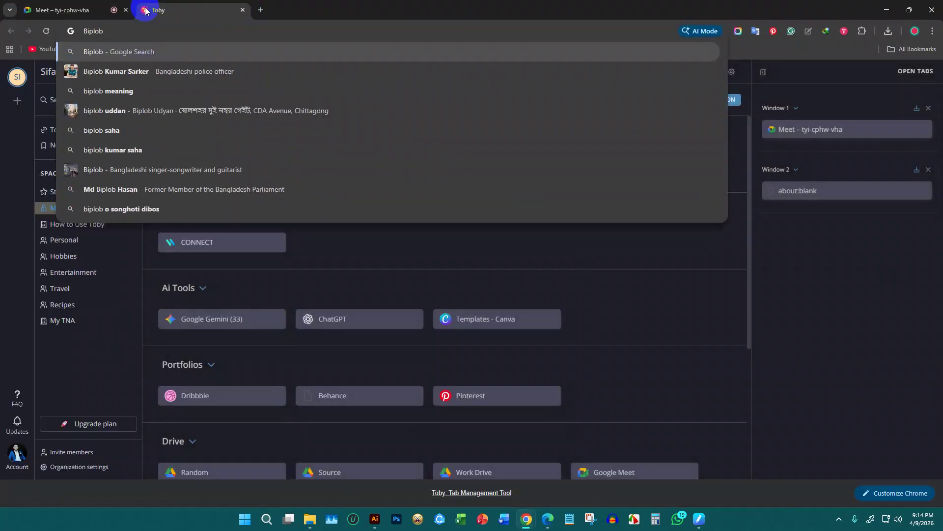
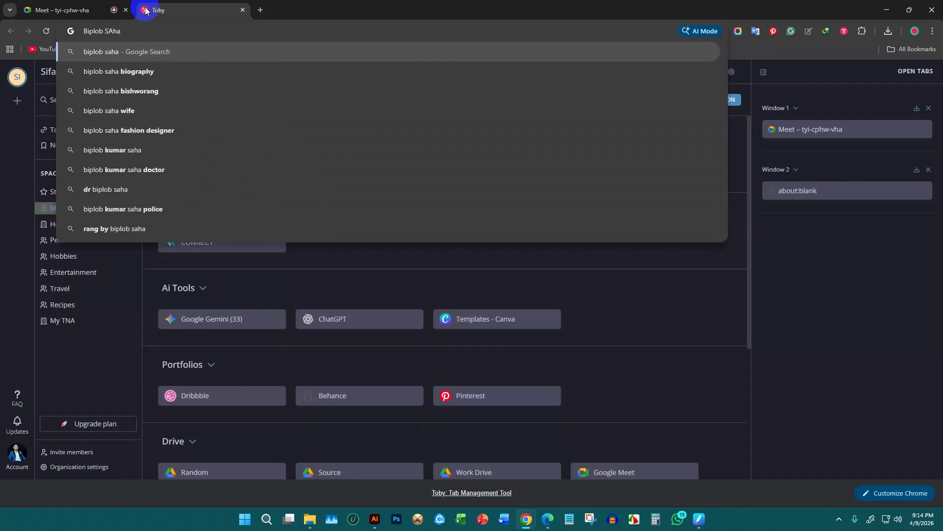
pyautogui.press('Return')
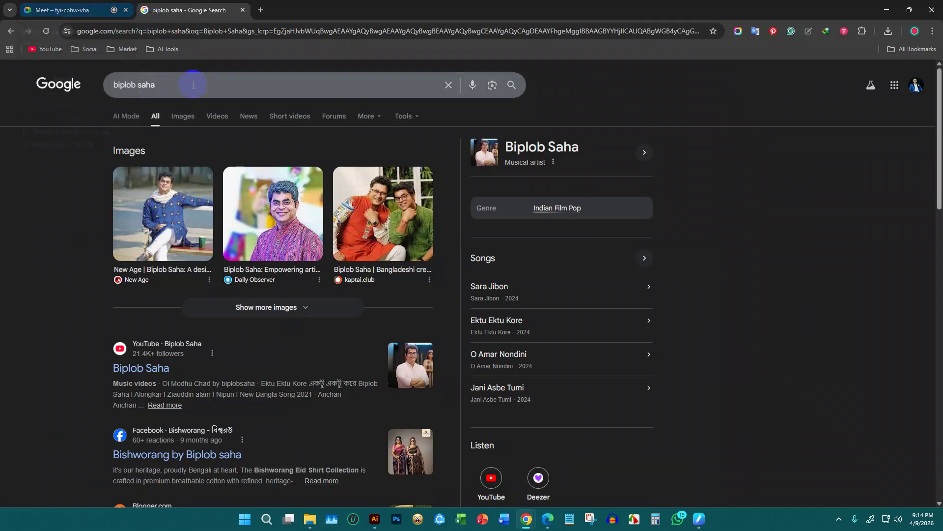
pyautogui.moveTo(173, 87); pyautogui.dragTo(77, 86)
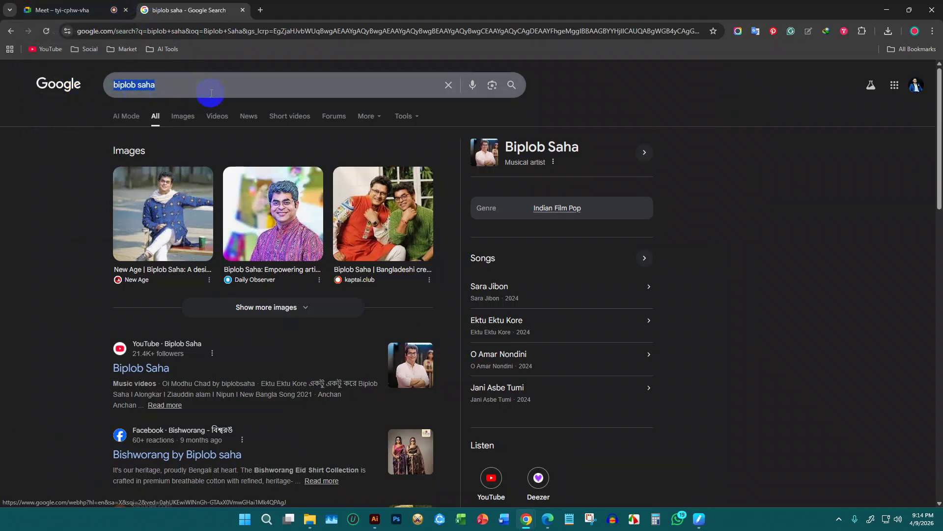
pyautogui.click(259, 9)
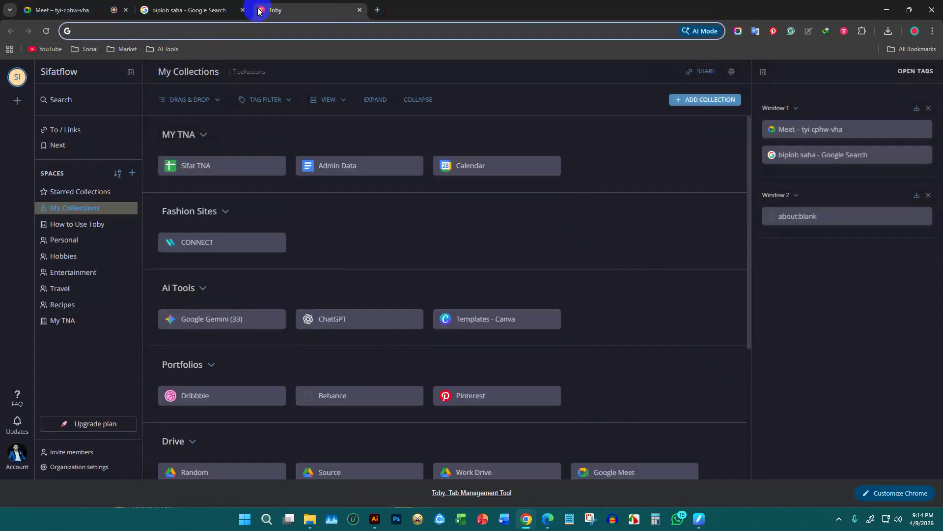
# Go to the dafont site and open the Keshia font's page
pyautogui.write('dafont')
pyautogui.press('Return')
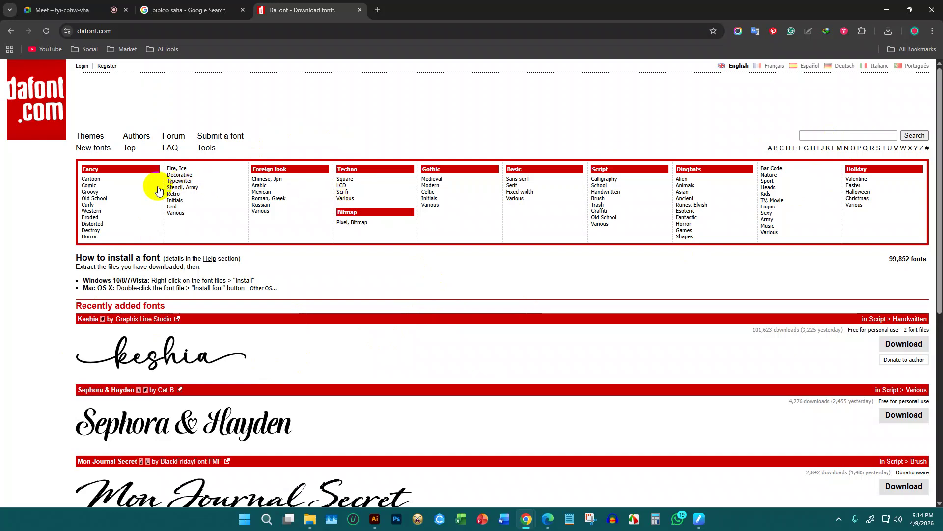
pyautogui.scroll(-4, 179, 349)
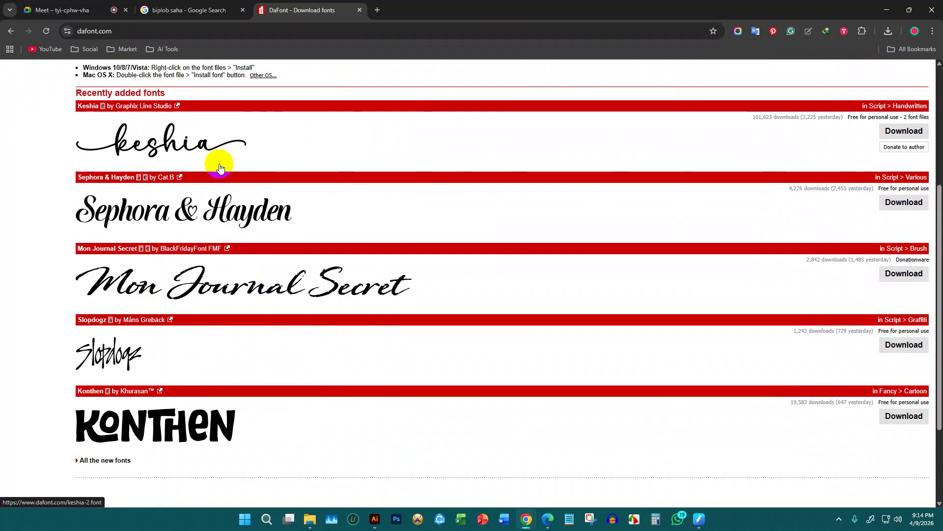
pyautogui.scroll(4, 362, 204)
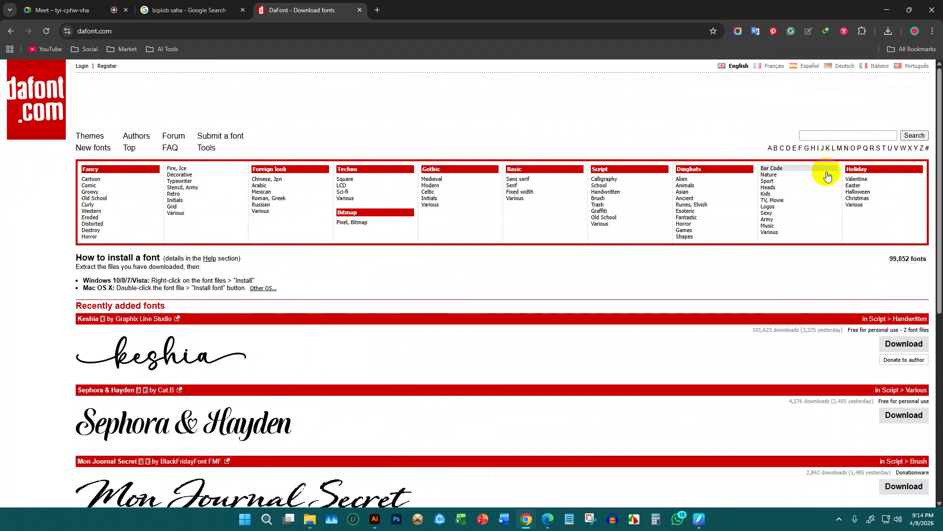
pyautogui.click(158, 351)
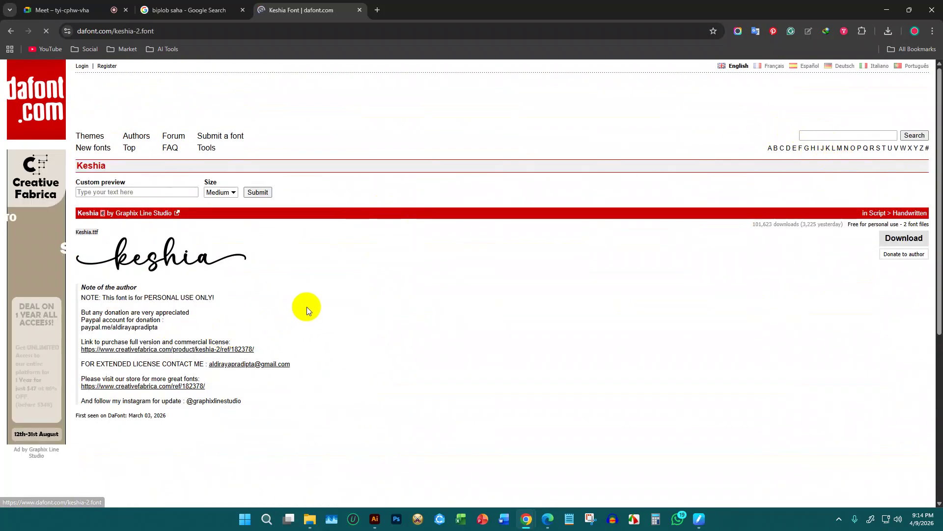
# Preview the subject's name, with capitalised surname, in Keshia, then clear it and go back
pyautogui.click(155, 190)
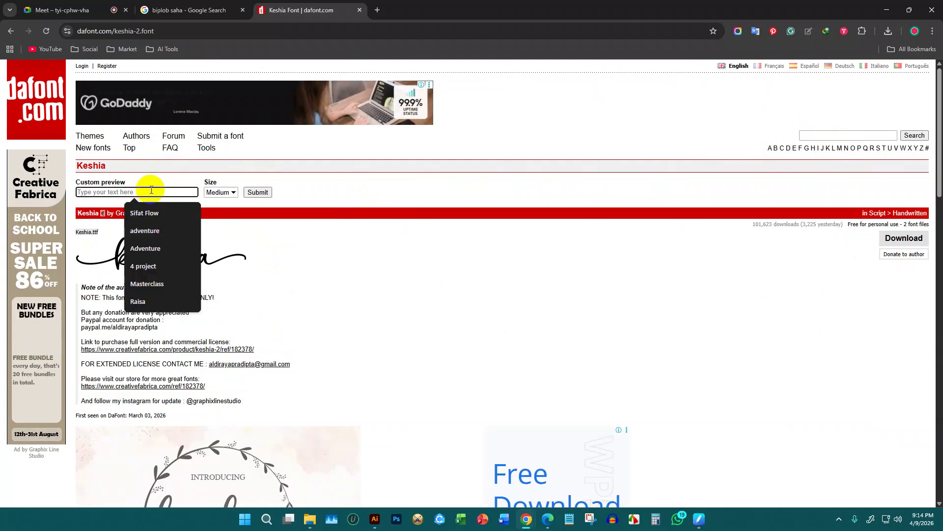
pyautogui.moveTo(128, 190); pyautogui.dragTo(79, 191)
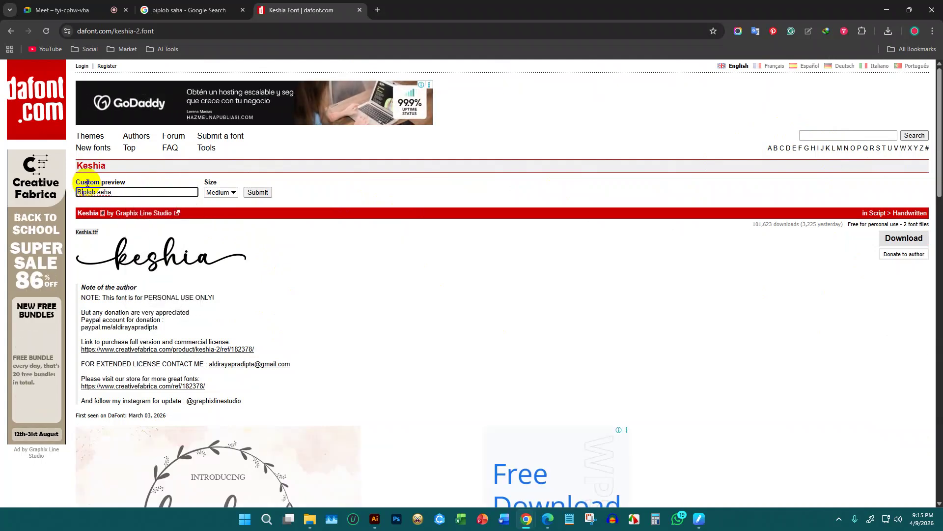
pyautogui.press('Right')
pyautogui.press('Right')
pyautogui.press('Right')
pyautogui.press('Right')
pyautogui.press('Right')
pyautogui.press('Right')
pyautogui.press('Right')
pyautogui.press('BackSpace')
pyautogui.write('S')
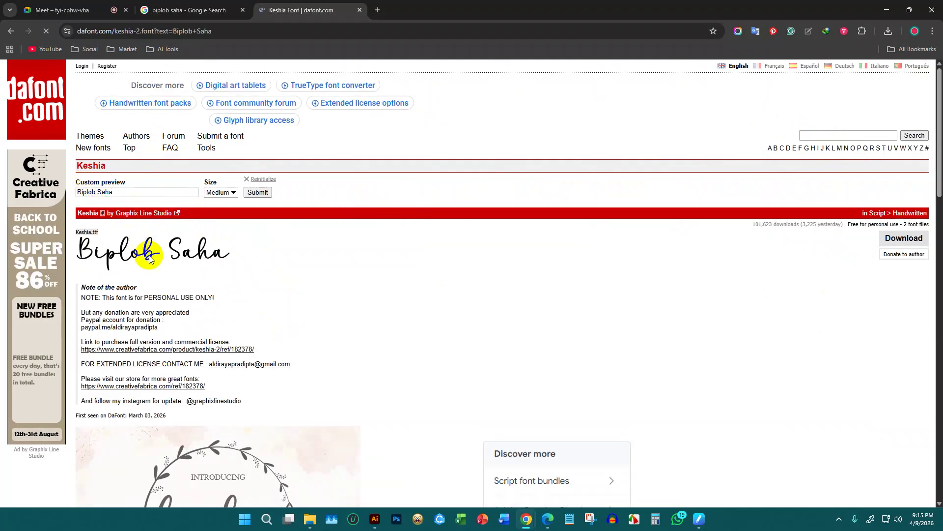
pyautogui.moveTo(131, 192); pyautogui.dragTo(39, 191)
pyautogui.hotkey('ctrl', 'c')
pyautogui.press('BackSpace')
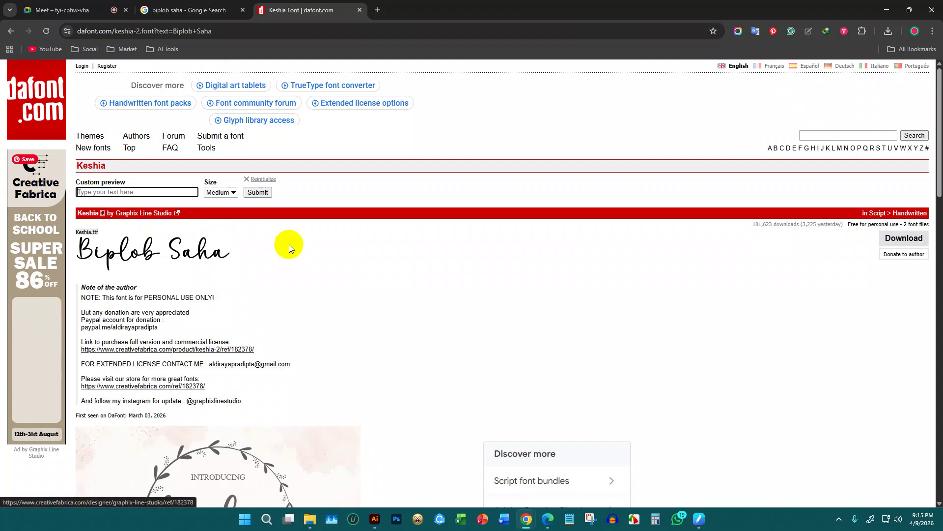
pyautogui.hotkey('alt', 'Left')
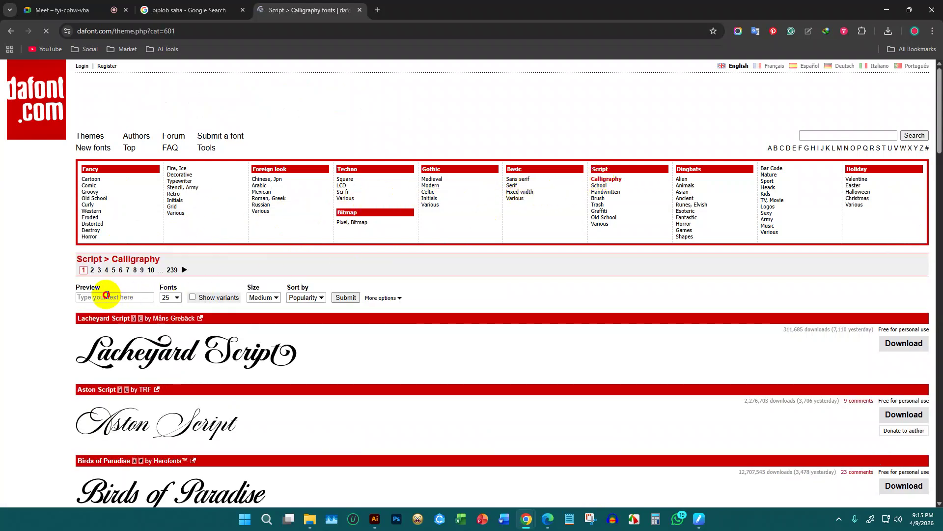
# Paste the subject's name into the Calligraphy preview box and browse the fonts, then return to Illustrator
pyautogui.click(109, 296)
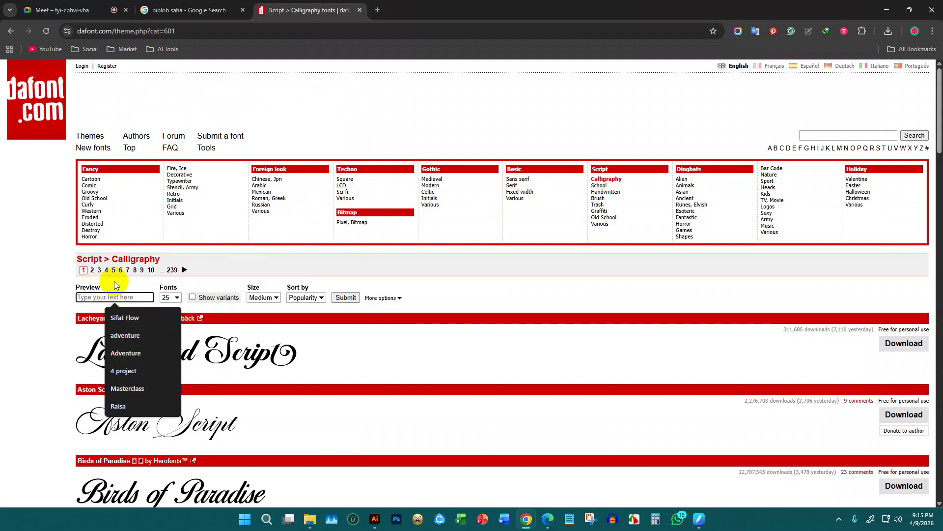
pyautogui.hotkey('ctrl', 'v')
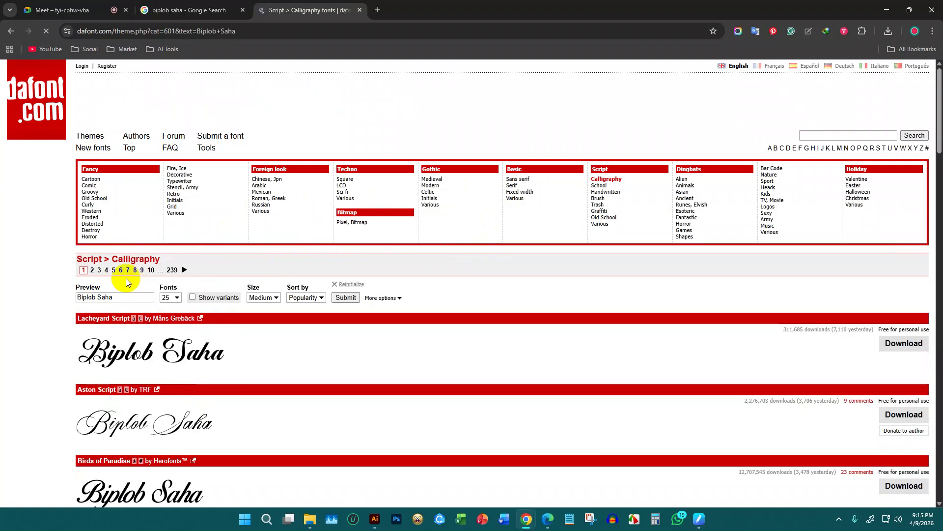
pyautogui.scroll(-4, 154, 309)
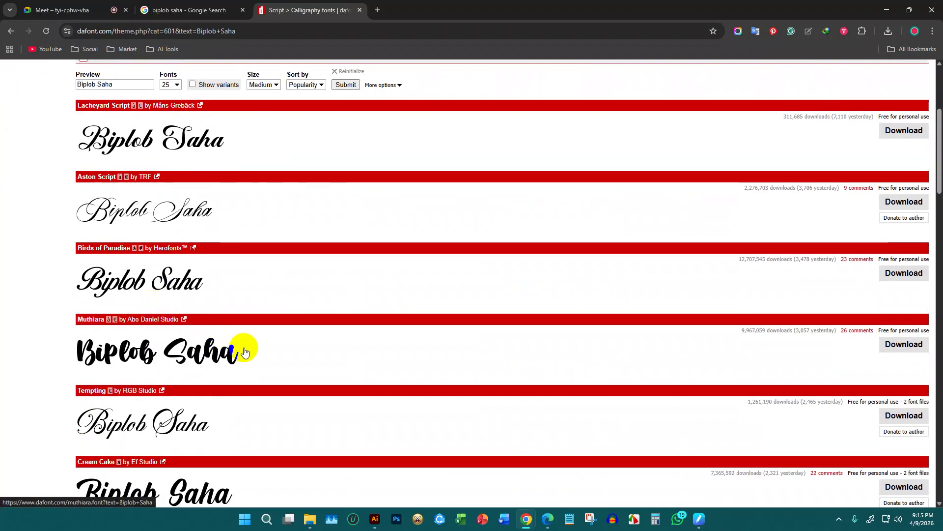
pyautogui.scroll(-4, 246, 352)
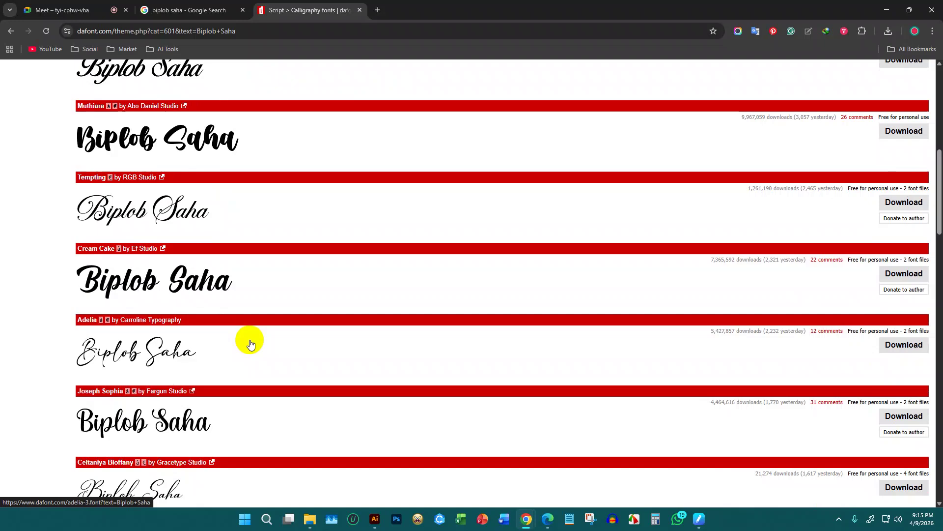
pyautogui.scroll(-8, 251, 345)
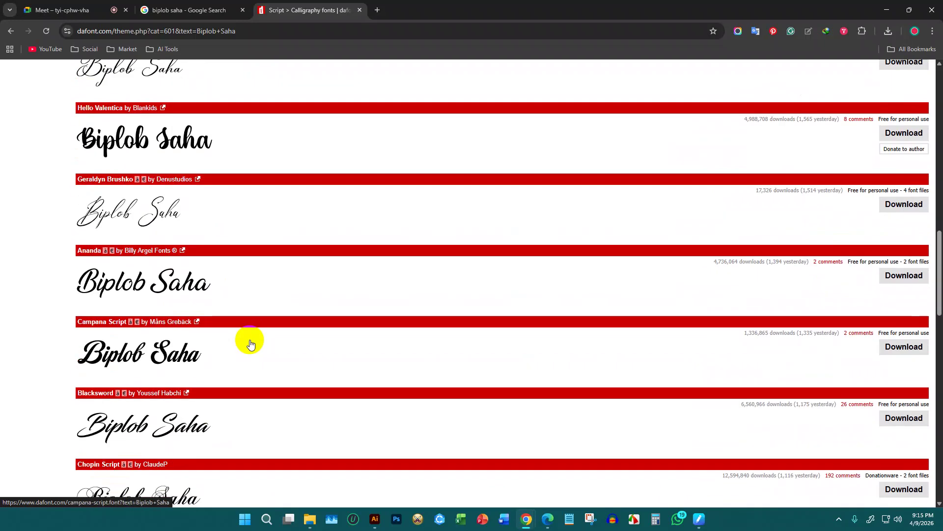
pyautogui.scroll(-4, 250, 344)
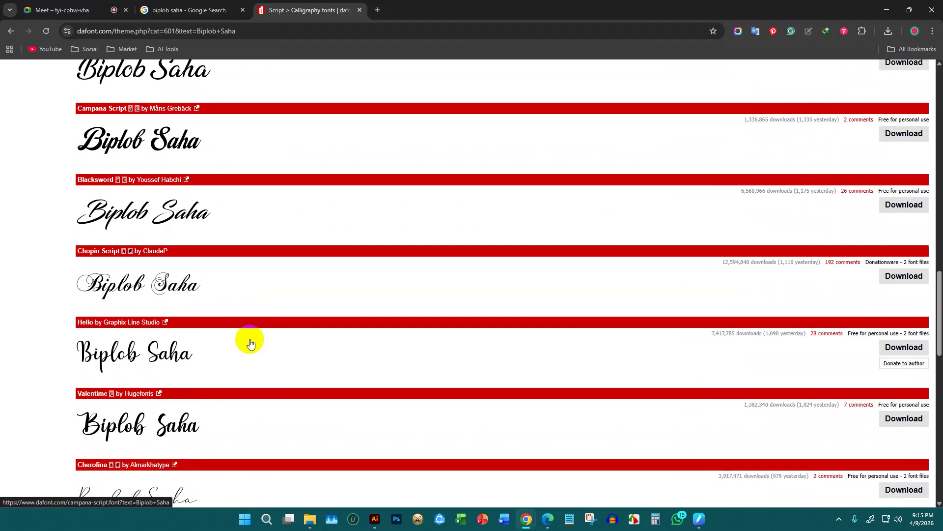
pyautogui.scroll(-10, 250, 343)
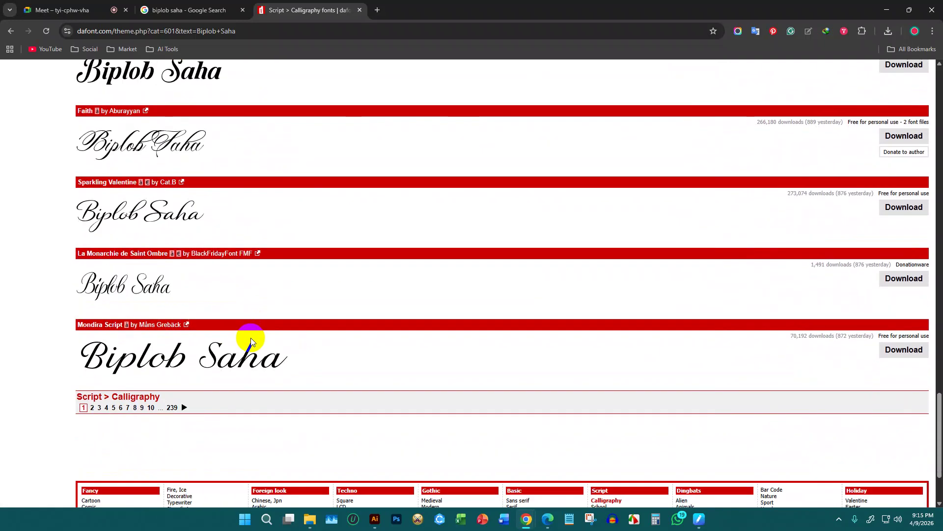
pyautogui.scroll(-2, 251, 339)
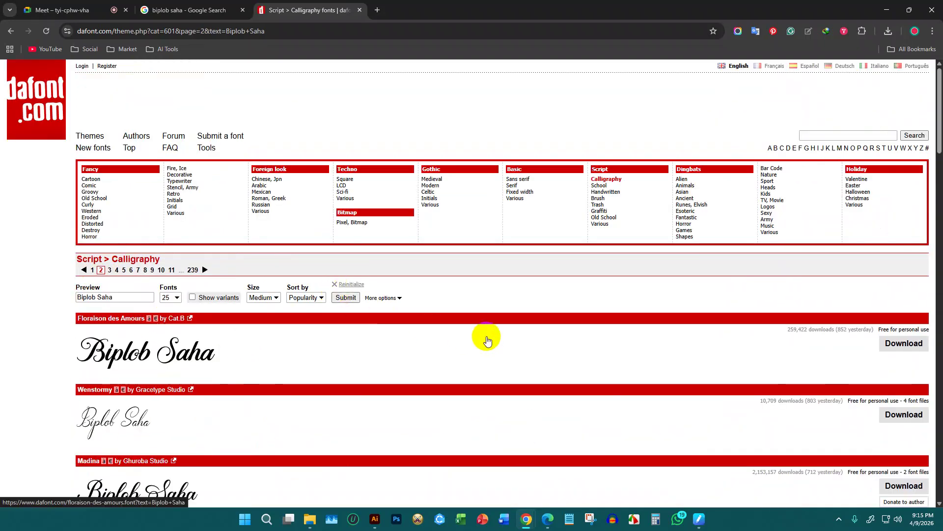
pyautogui.scroll(-4, 487, 340)
pyautogui.scroll(-4, 487, 340)
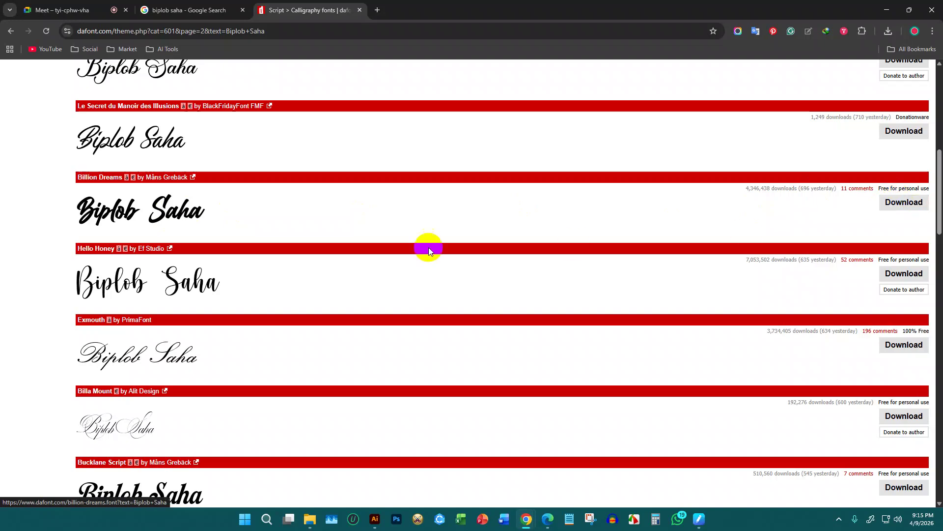
pyautogui.click(376, 519)
# Type the subject's name as point text beside the portrait
pyautogui.click(14, 112)
pyautogui.scroll(2, 479, 298)
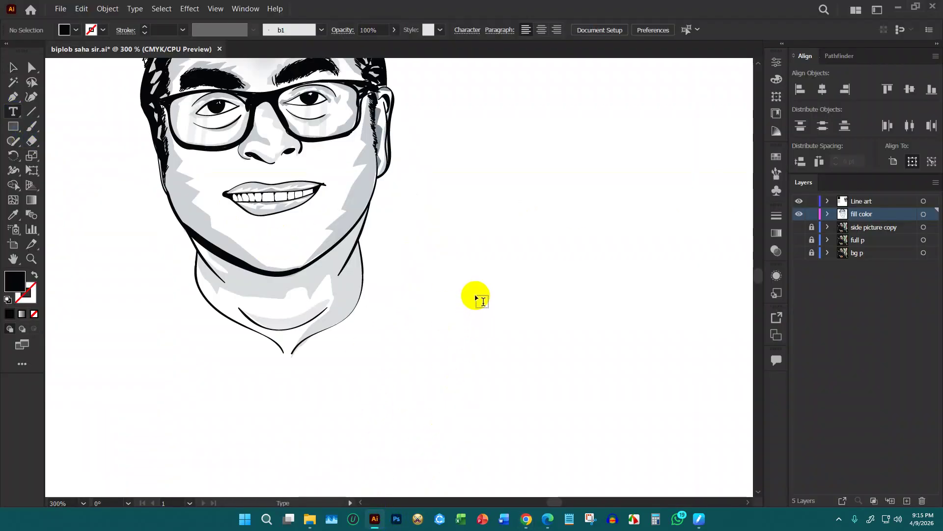
pyautogui.click(476, 294)
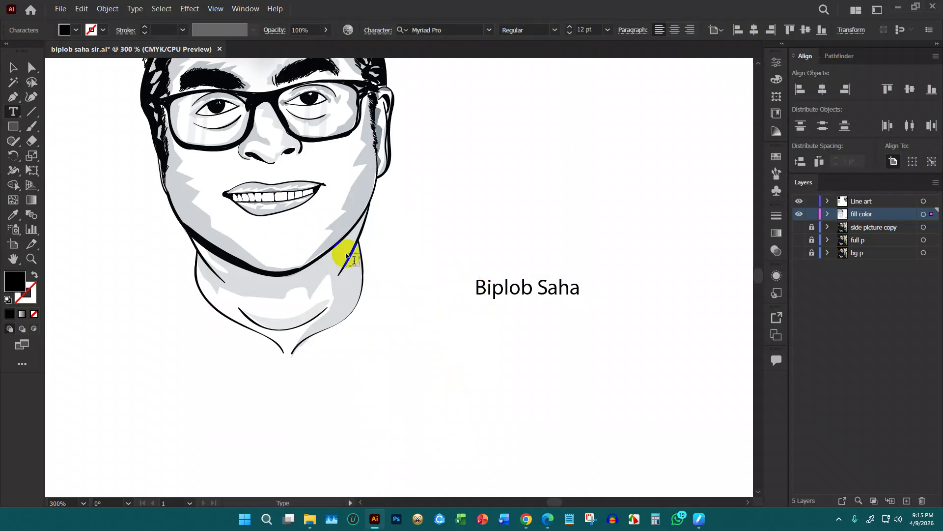
pyautogui.click(13, 68)
# Set the name text in the BillionDreams font via the Character panel
pyautogui.hotkey('ctrl', 't')
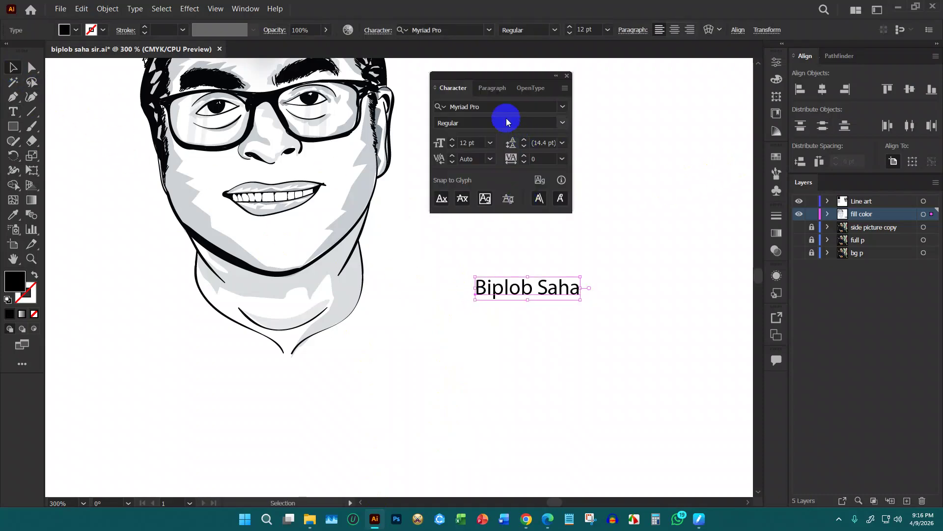
pyautogui.click(504, 105)
pyautogui.write('bi')
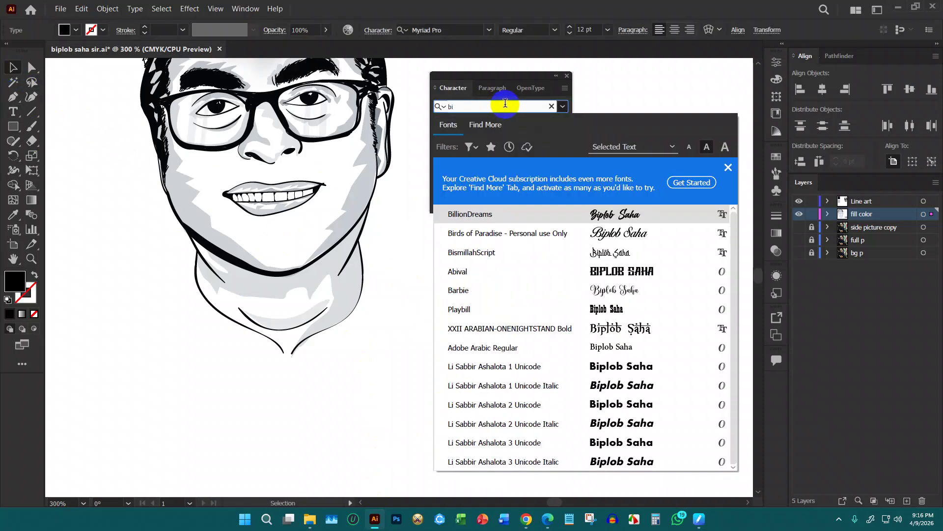
pyautogui.write('l')
pyautogui.click(523, 216)
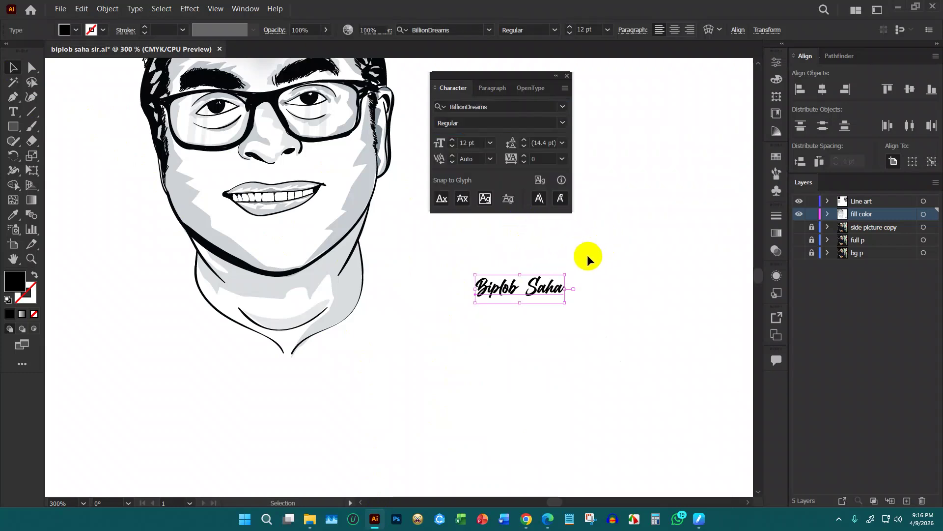
pyautogui.moveTo(507, 83); pyautogui.dragTo(648, 70)
# Place the name text beneath the portrait's chin and close the Character panel
pyautogui.moveTo(512, 291); pyautogui.dragTo(600, 353)
pyautogui.scroll(-1, 565, 311)
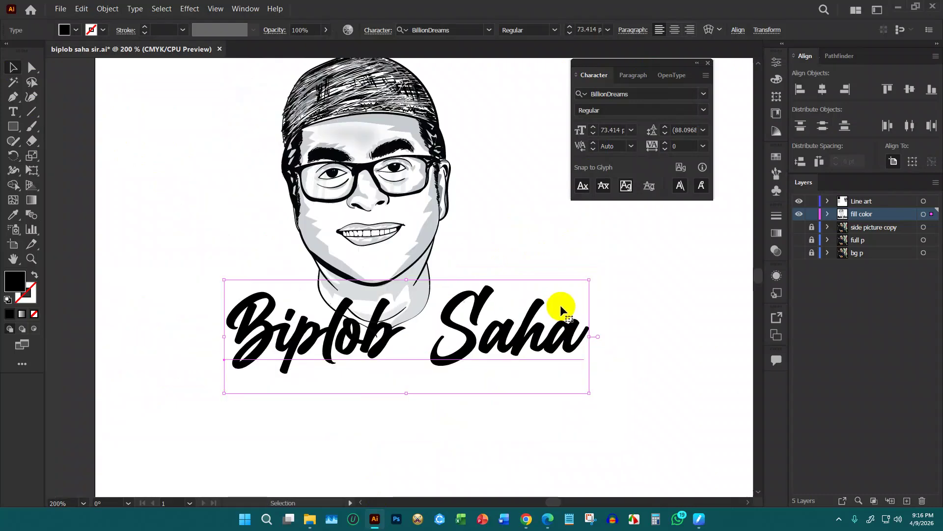
pyautogui.click(512, 272)
pyautogui.moveTo(501, 330); pyautogui.dragTo(472, 326)
pyautogui.scroll(-3, 432, 316)
pyautogui.scroll(2, 471, 326)
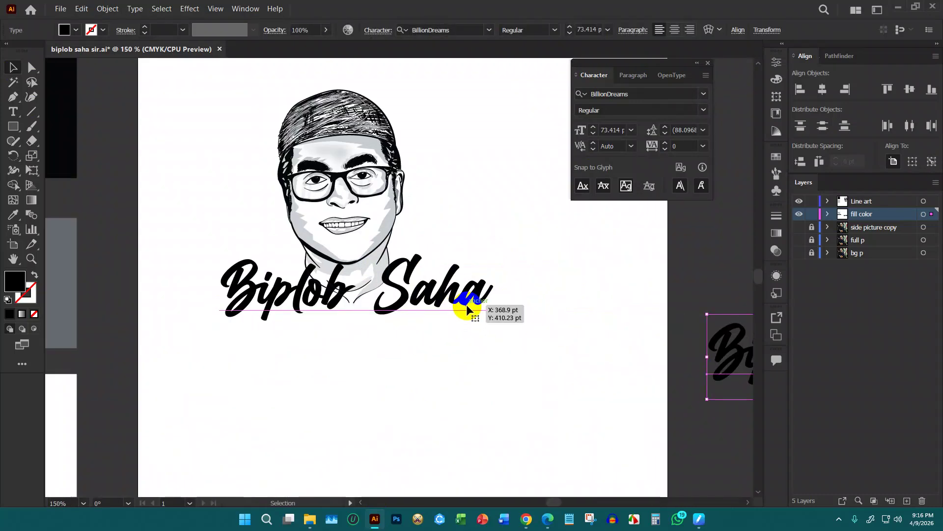
pyautogui.click(709, 63)
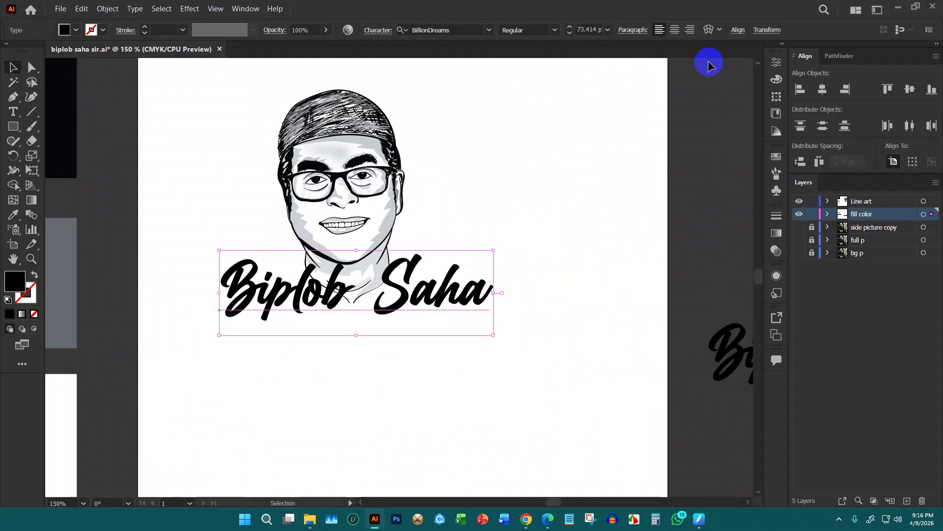
pyautogui.click(107, 9)
pyautogui.click(128, 127)
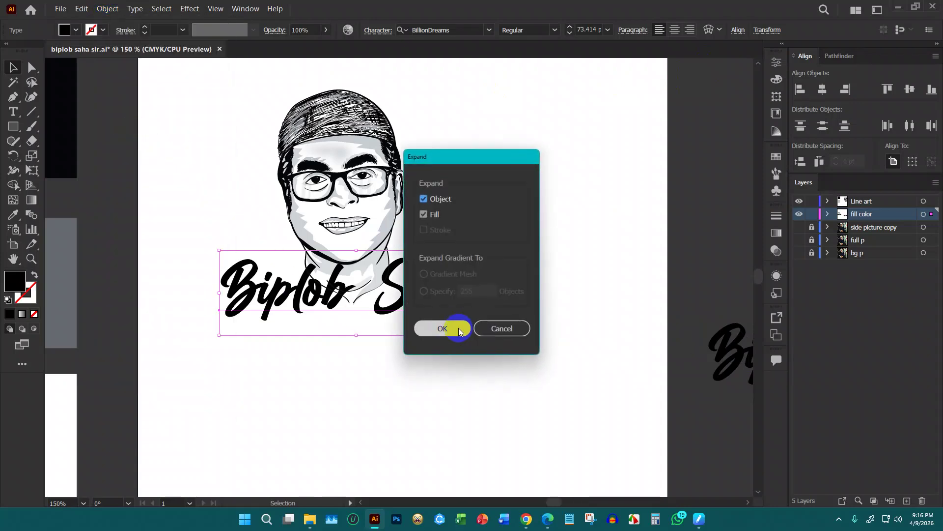
pyautogui.click(455, 329)
# Paste the name outlines in front on a new Layer 6
pyautogui.moveTo(467, 285); pyautogui.dragTo(841, 247)
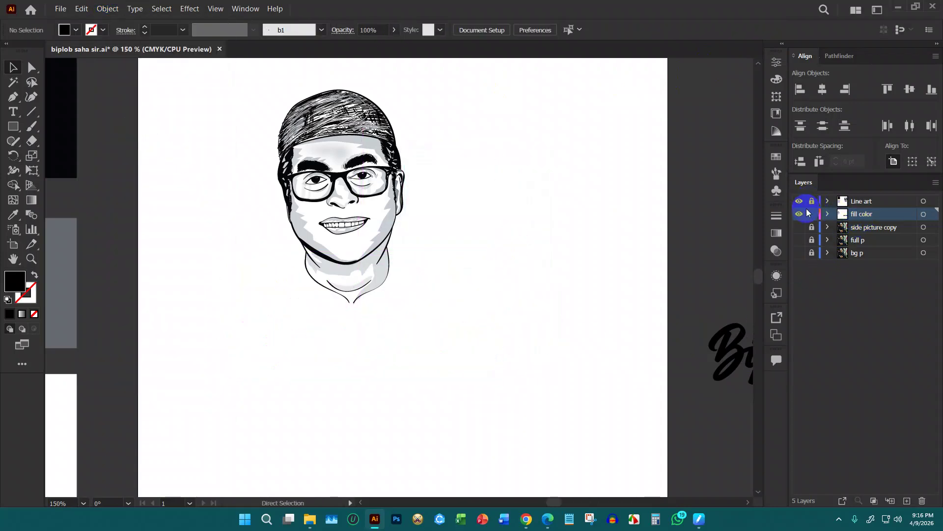
pyautogui.click(863, 230)
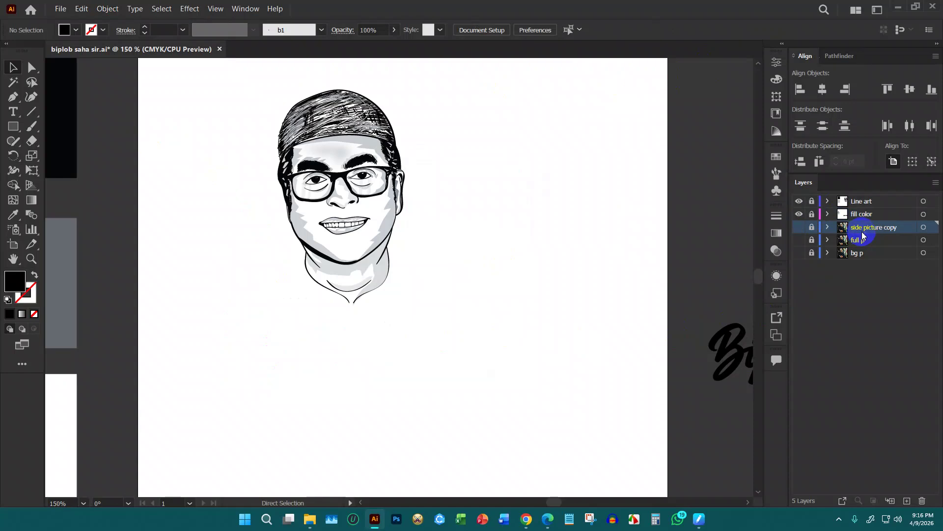
pyautogui.click(907, 501)
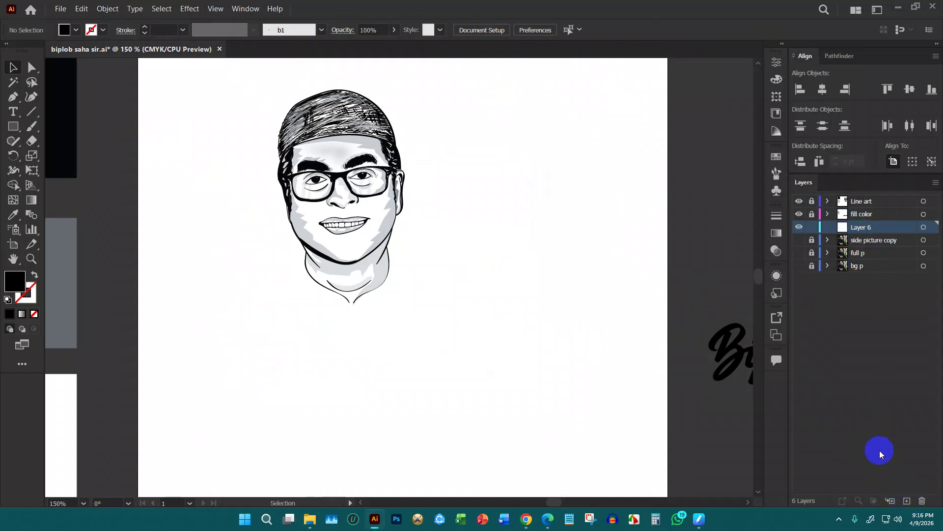
pyautogui.hotkey('ctrl', 'f')
pyautogui.click(533, 235)
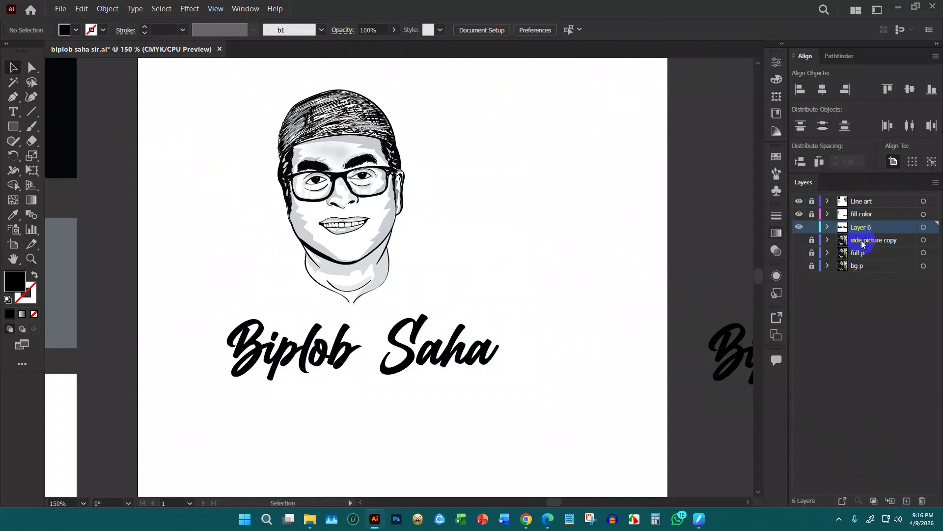
# Delete the side picture copy, full p and bg p reference photo layers
pyautogui.click(861, 240)
pyautogui.keyDown('shift'); pyautogui.click(858, 266); pyautogui.keyUp('shift')
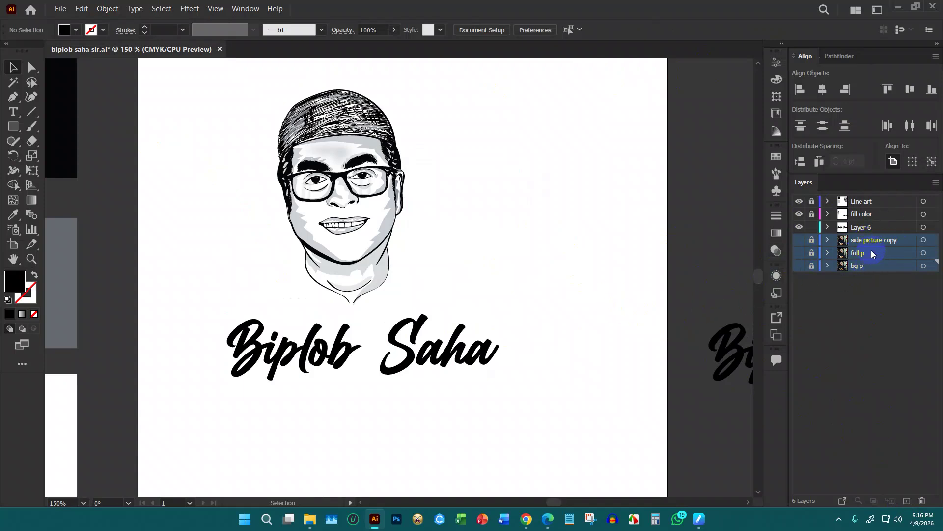
pyautogui.click(920, 500)
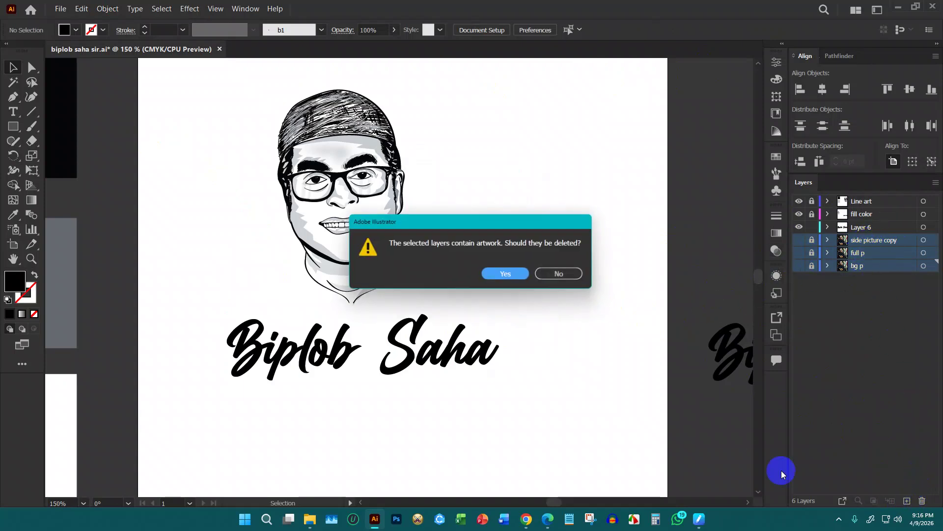
pyautogui.click(511, 273)
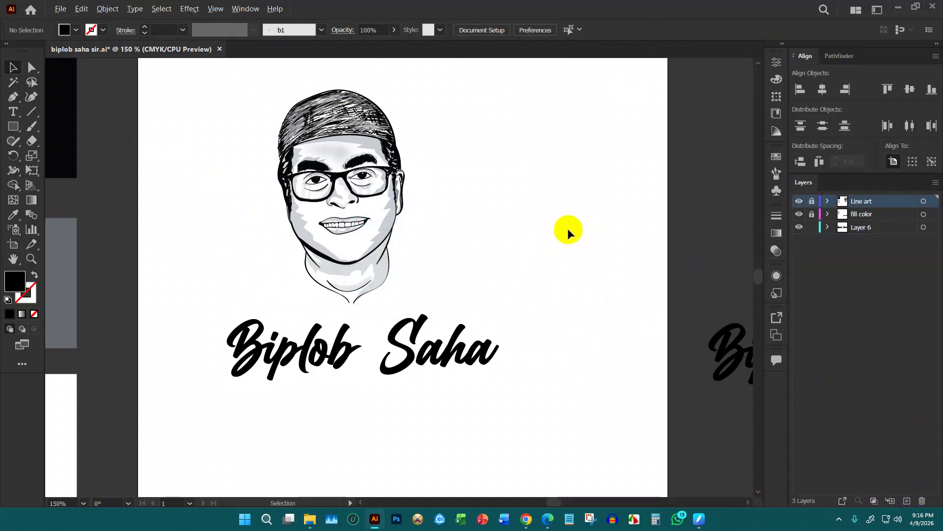
pyautogui.scroll(-1, 564, 229)
pyautogui.click(491, 291)
pyautogui.hotkey('ctrl', 's')
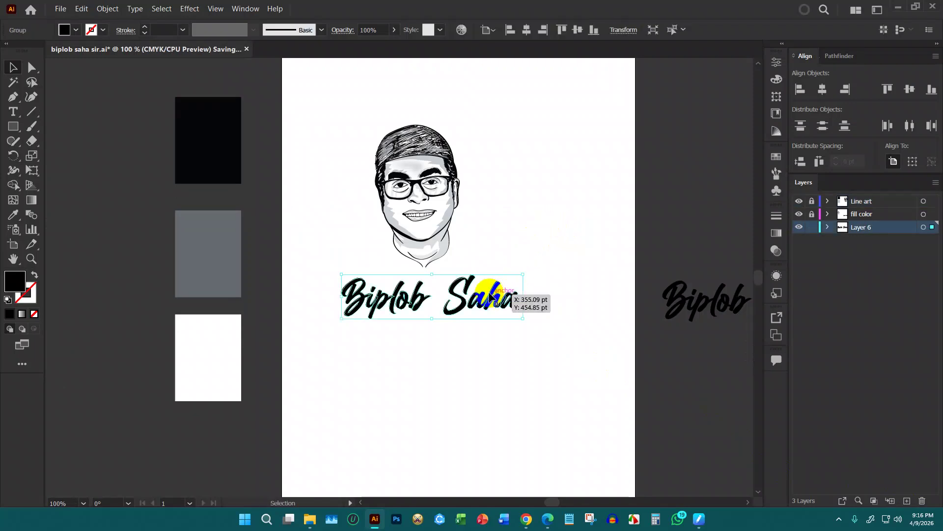
pyautogui.scroll(1, 455, 304)
pyautogui.click(65, 30)
pyautogui.click(44, 51)
pyautogui.click(220, 126)
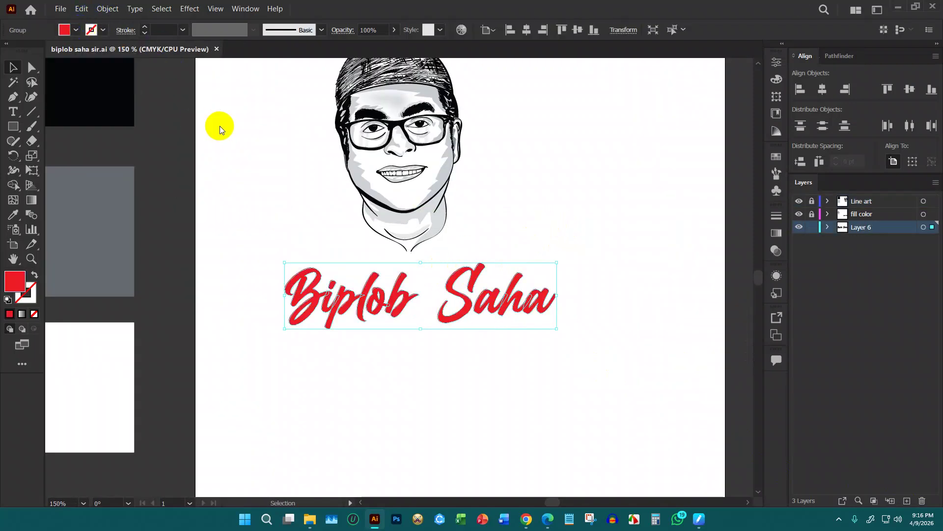
pyautogui.scroll(1, 427, 221)
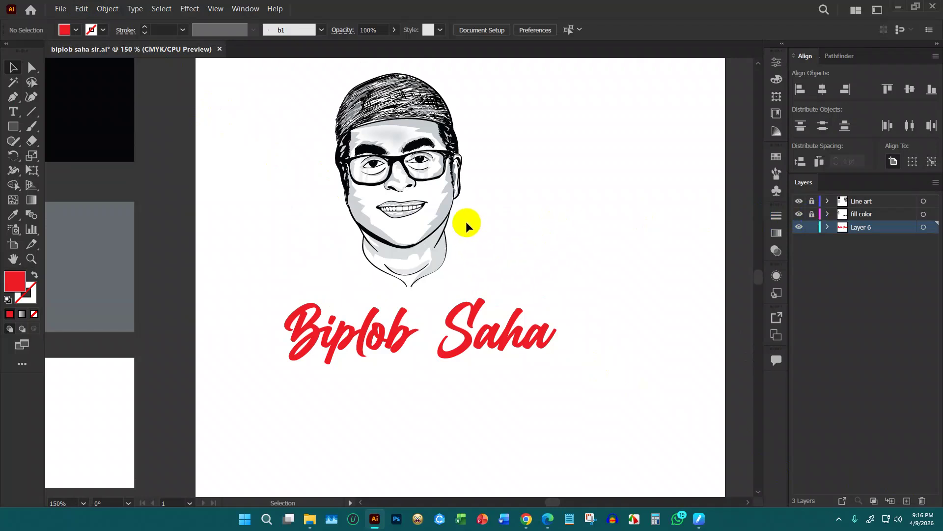
pyautogui.click(459, 312)
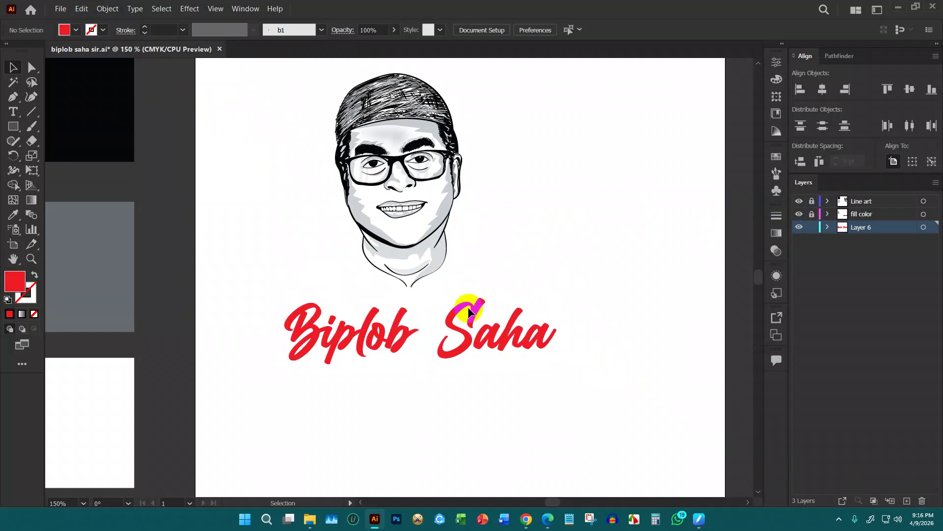
pyautogui.click(470, 311)
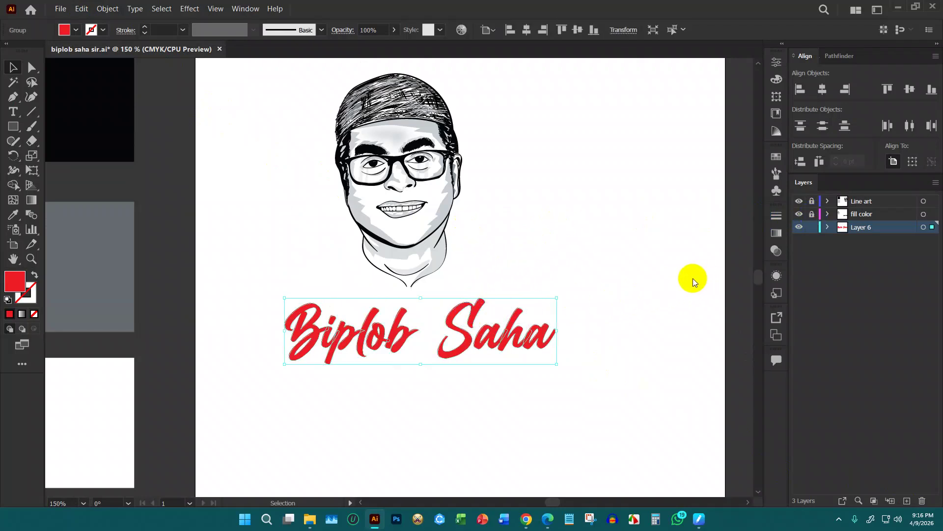
pyautogui.rightClick(530, 306)
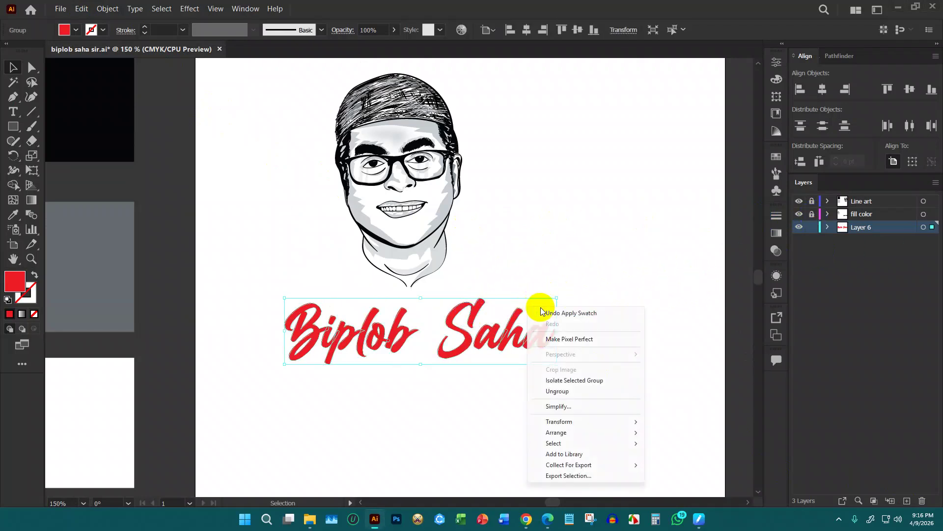
pyautogui.click(557, 390)
pyautogui.click(551, 270)
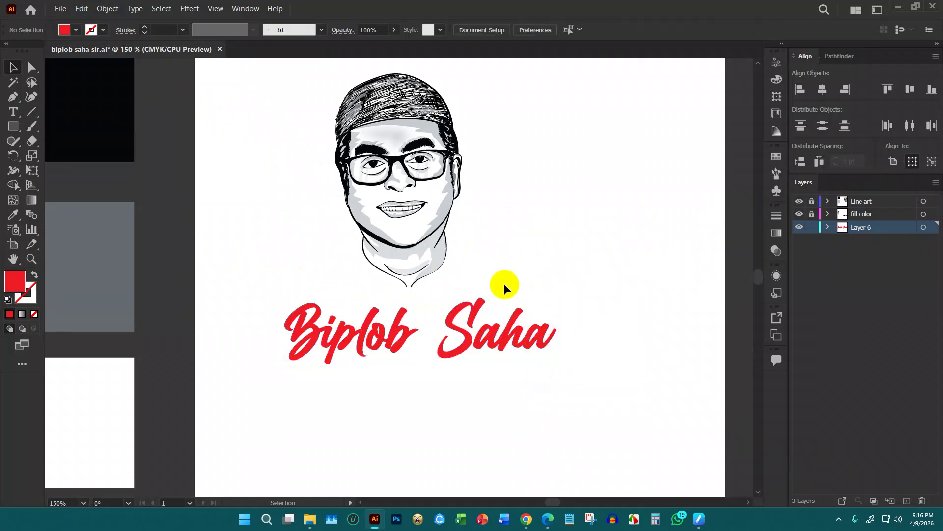
pyautogui.hotkey('ctrl', '-')
pyautogui.moveTo(344, 279); pyautogui.dragTo(449, 347)
pyautogui.moveTo(424, 315); pyautogui.dragTo(560, 257)
pyautogui.hotkey('ctrl', '+')
pyautogui.click(630, 256)
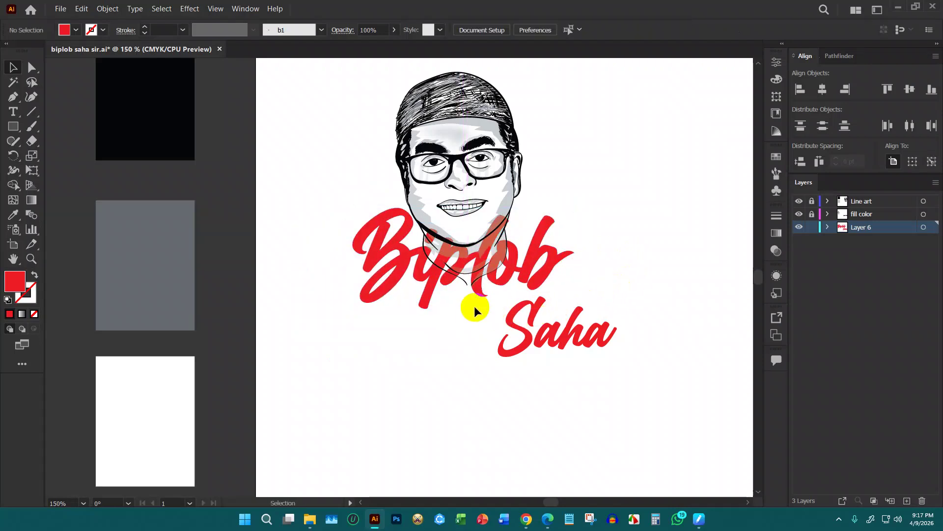
pyautogui.moveTo(603, 341); pyautogui.dragTo(629, 315)
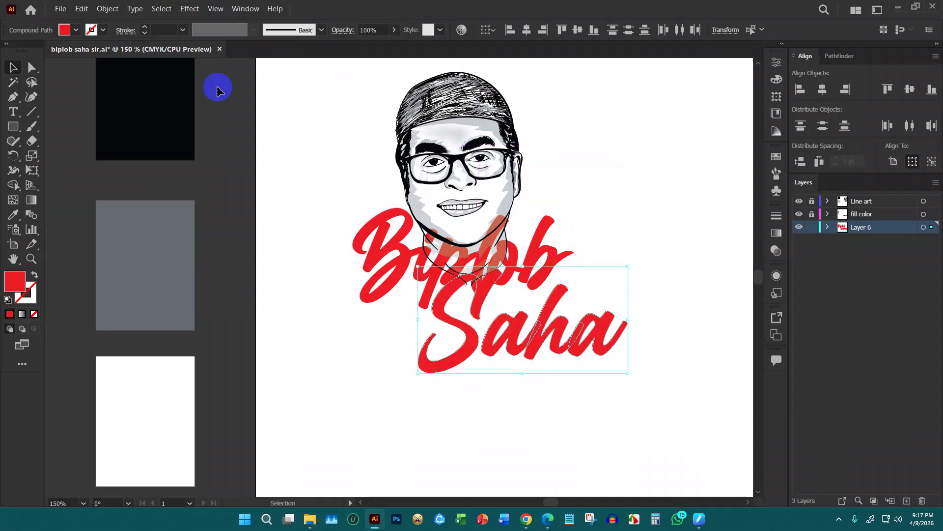
pyautogui.hotkey('ctrl', 'g')
# Fill the 'Saha' word with dark blue
pyautogui.click(77, 31)
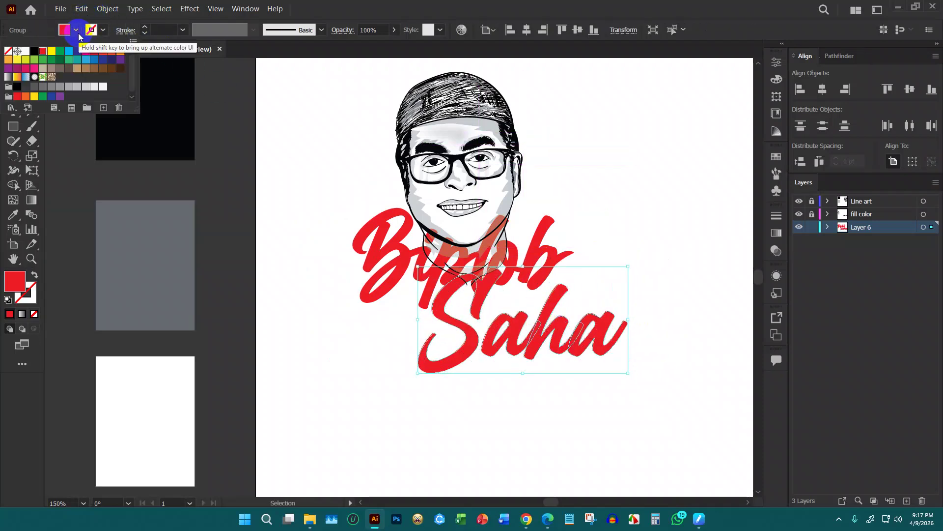
pyautogui.click(52, 52)
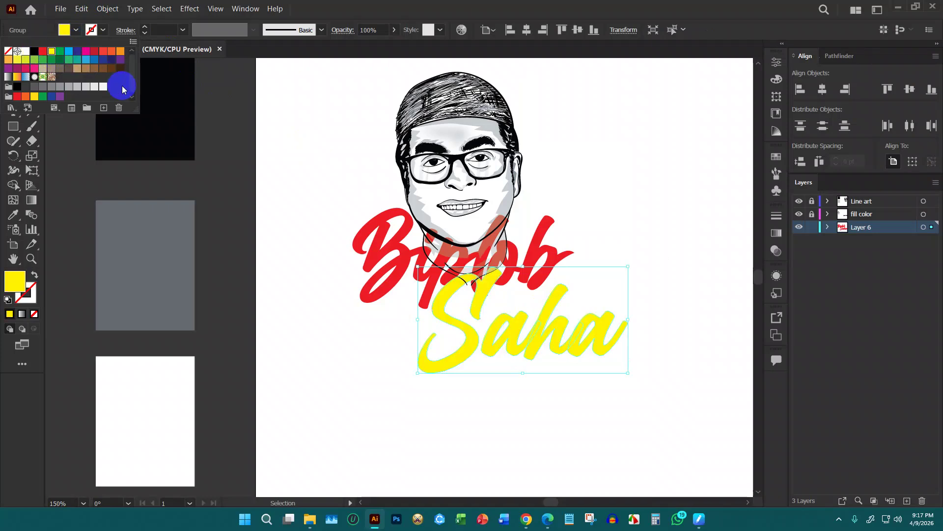
pyautogui.click(82, 52)
pyautogui.click(232, 105)
pyautogui.click(232, 105)
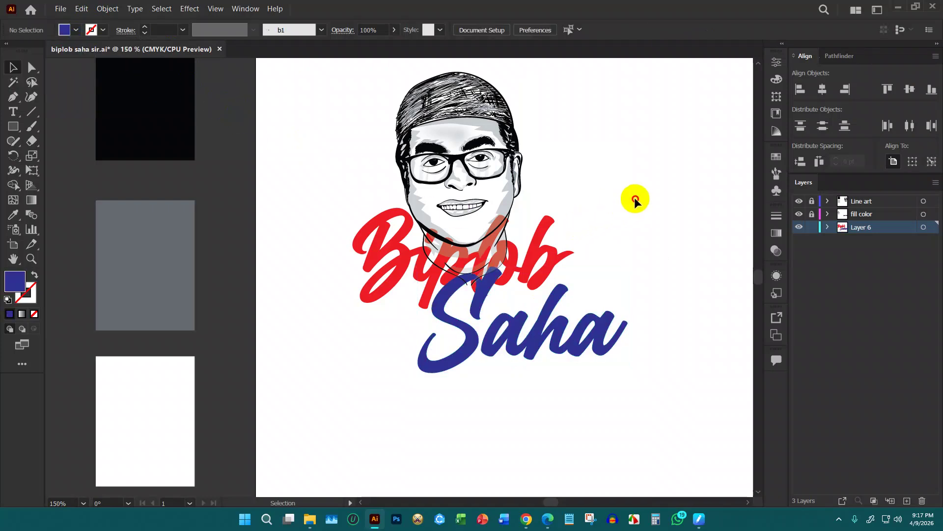
# Move Layer 6 above Line art so the lettering covers the neck lines
pyautogui.scroll(2, 608, 240)
pyautogui.moveTo(884, 235); pyautogui.dragTo(873, 202)
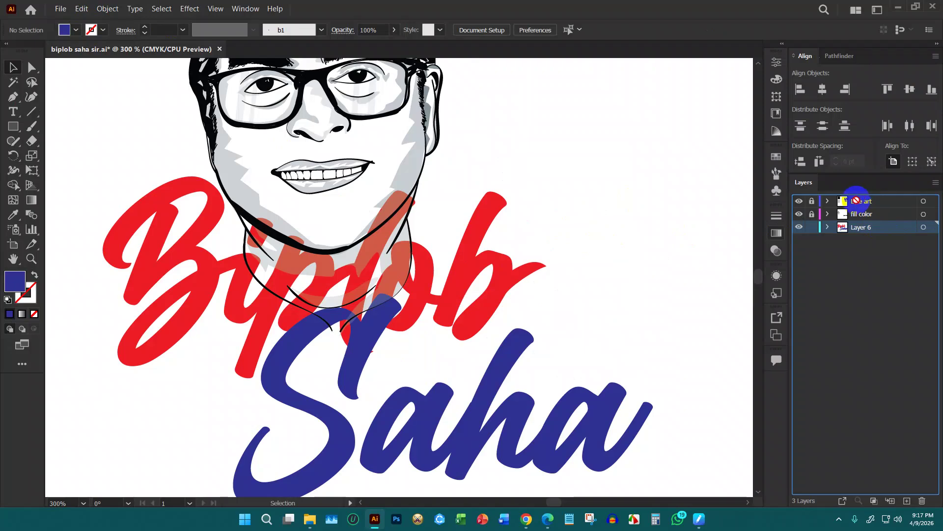
pyautogui.moveTo(851, 197); pyautogui.dragTo(850, 198)
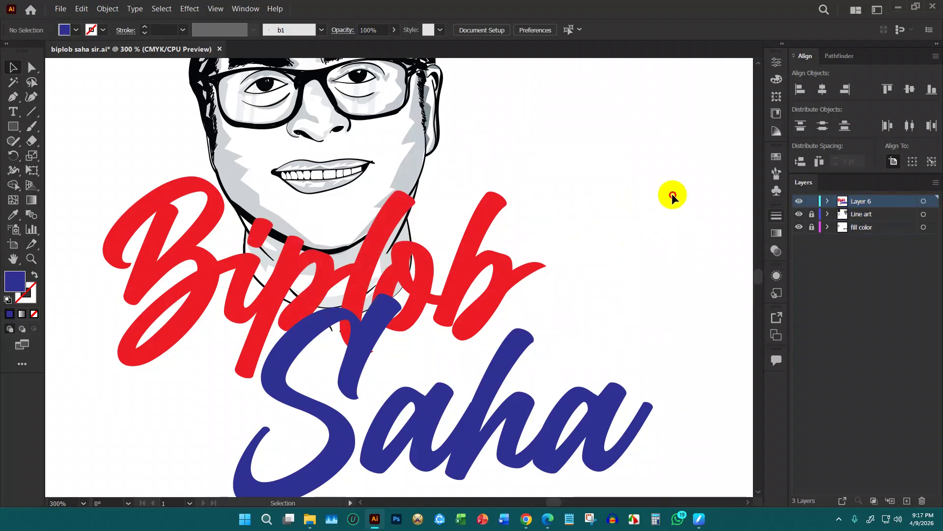
pyautogui.scroll(-2, 602, 196)
pyautogui.scroll(1, 586, 185)
# Move the lettering layer back beneath Line art
pyautogui.scroll(-1, 361, 212)
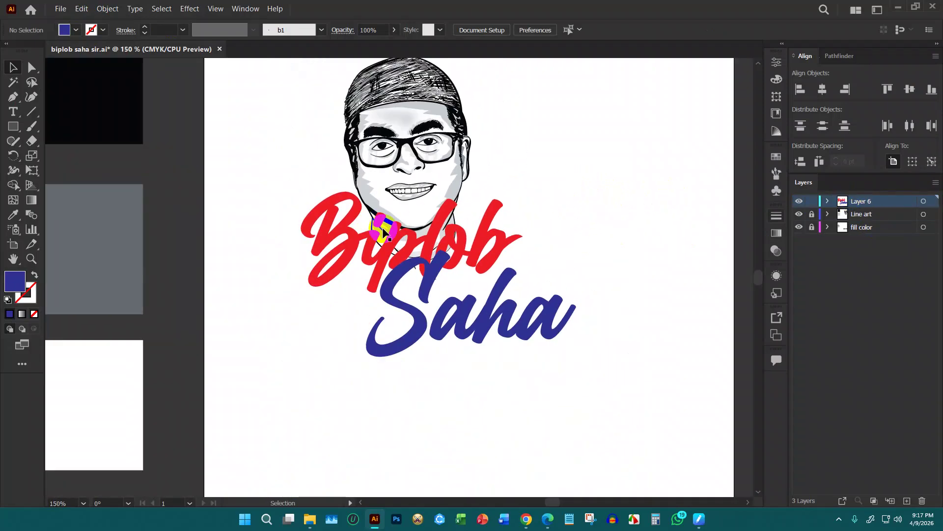
pyautogui.scroll(1, 499, 233)
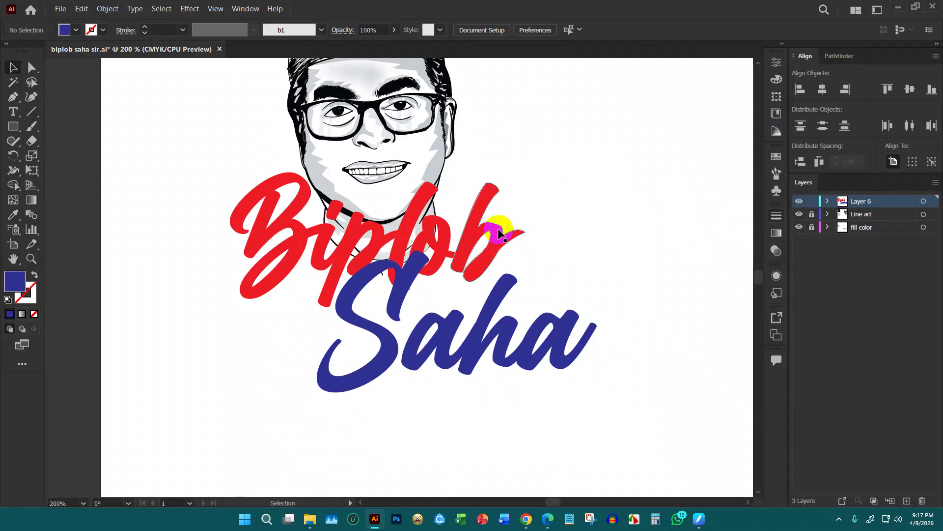
pyautogui.click(863, 207)
pyautogui.moveTo(858, 221); pyautogui.dragTo(858, 221)
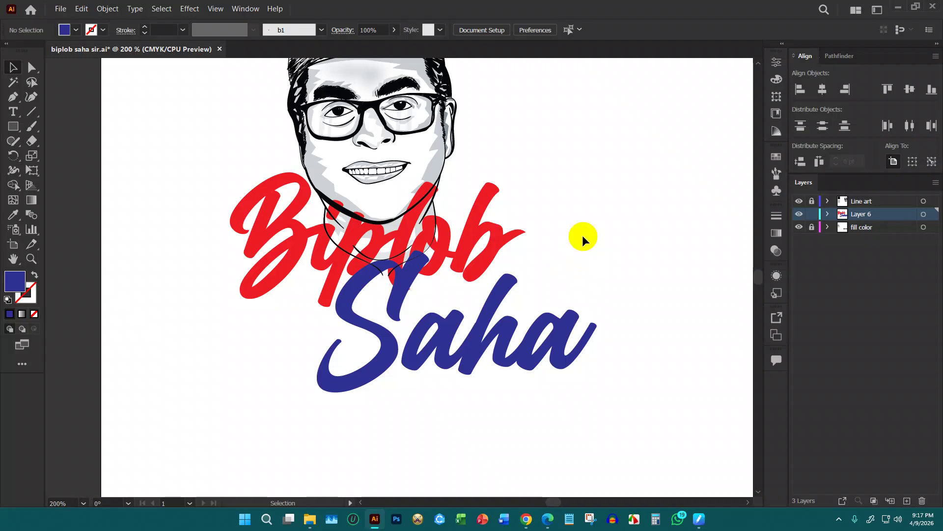
pyautogui.scroll(3, 583, 240)
pyautogui.scroll(-3, 590, 236)
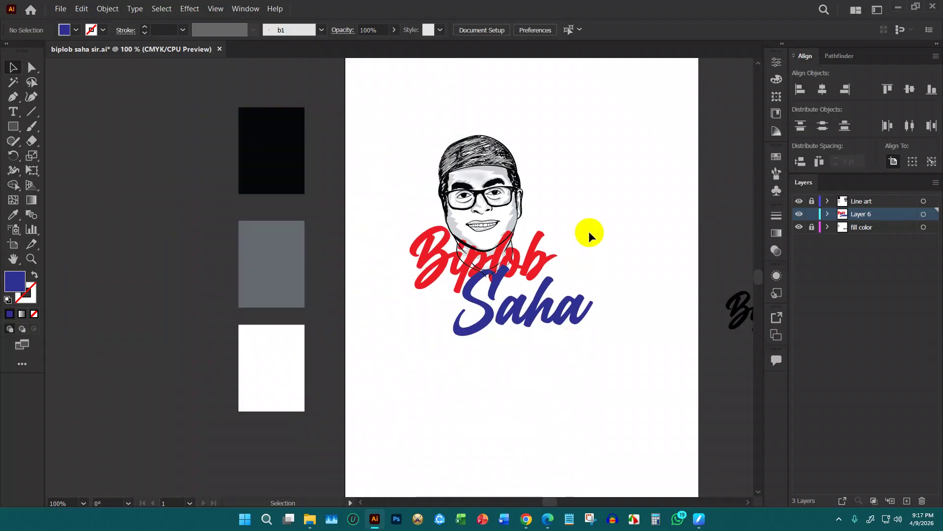
pyautogui.scroll(2, 524, 256)
pyautogui.scroll(-2, 524, 256)
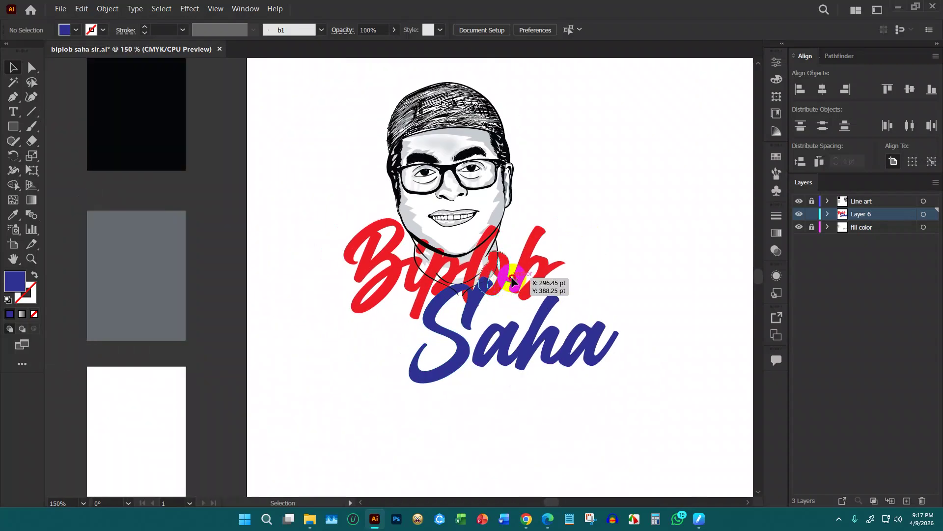
pyautogui.click(545, 272)
pyautogui.moveTo(566, 269); pyautogui.dragTo(517, 300)
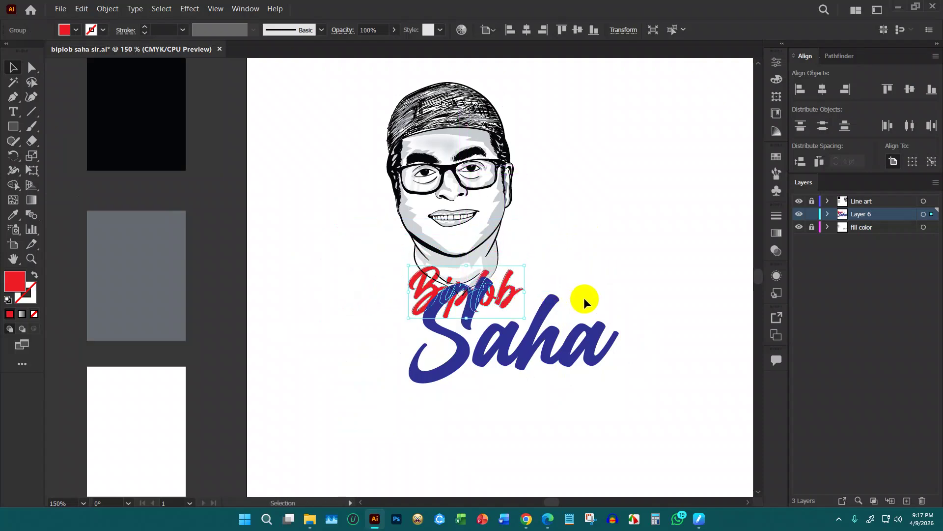
pyautogui.click(580, 338)
pyautogui.moveTo(541, 351); pyautogui.dragTo(574, 296)
# Move both words together to the left under the portrait
pyautogui.click(607, 253)
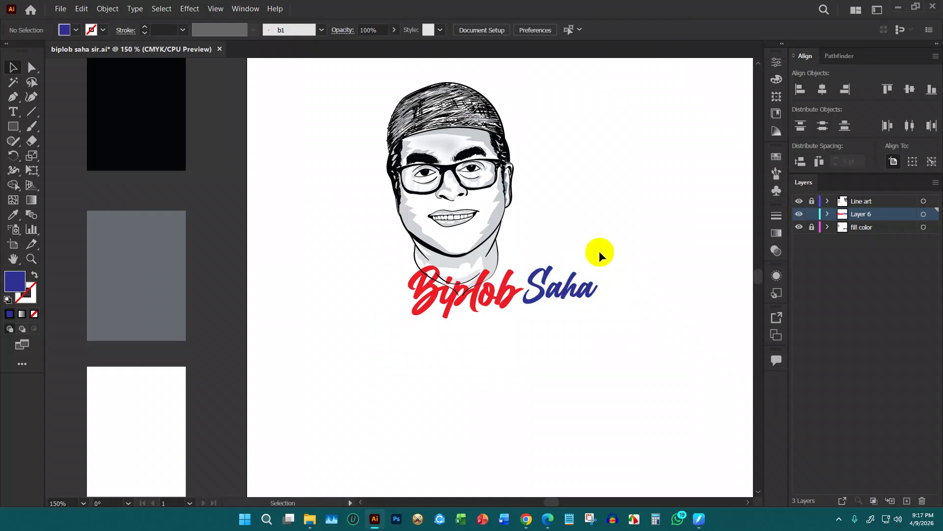
pyautogui.click(546, 294)
pyautogui.keyDown('shift'); pyautogui.click(504, 293); pyautogui.keyUp('shift')
pyautogui.moveTo(553, 297); pyautogui.dragTo(529, 291)
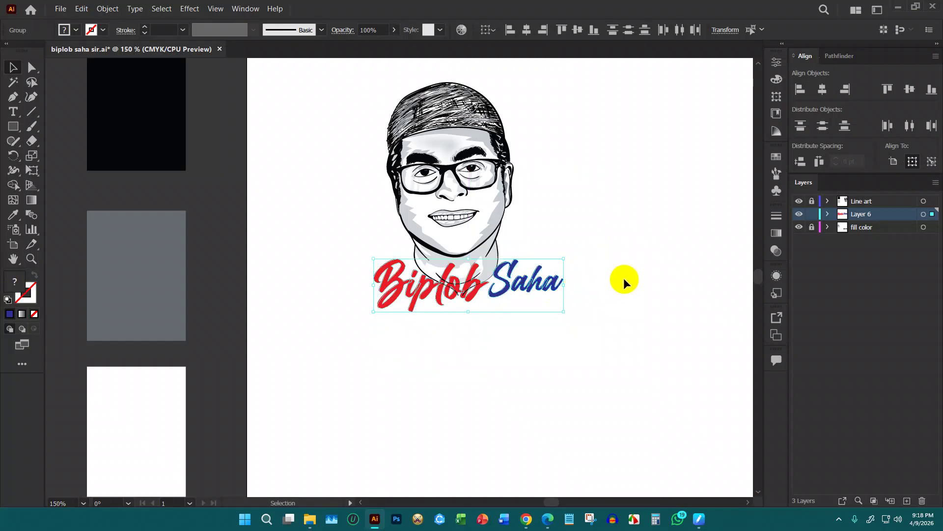
pyautogui.scroll(4, 548, 243)
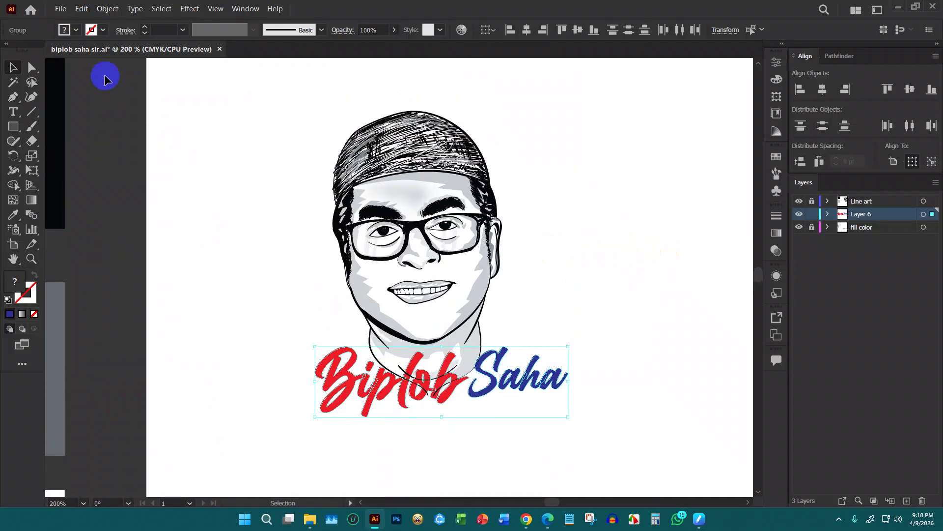
pyautogui.click(76, 30)
pyautogui.click(33, 55)
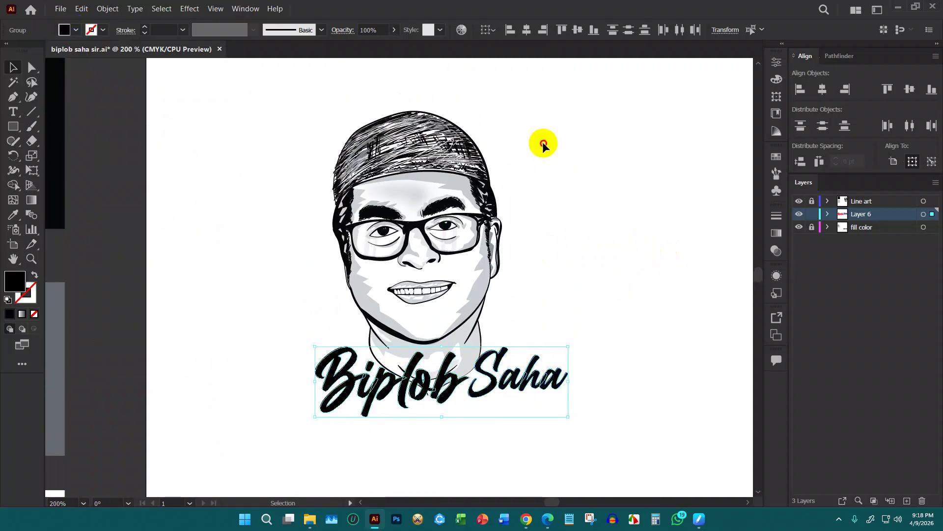
pyautogui.click(542, 141)
pyautogui.scroll(-3, 571, 245)
pyautogui.click(358, 295)
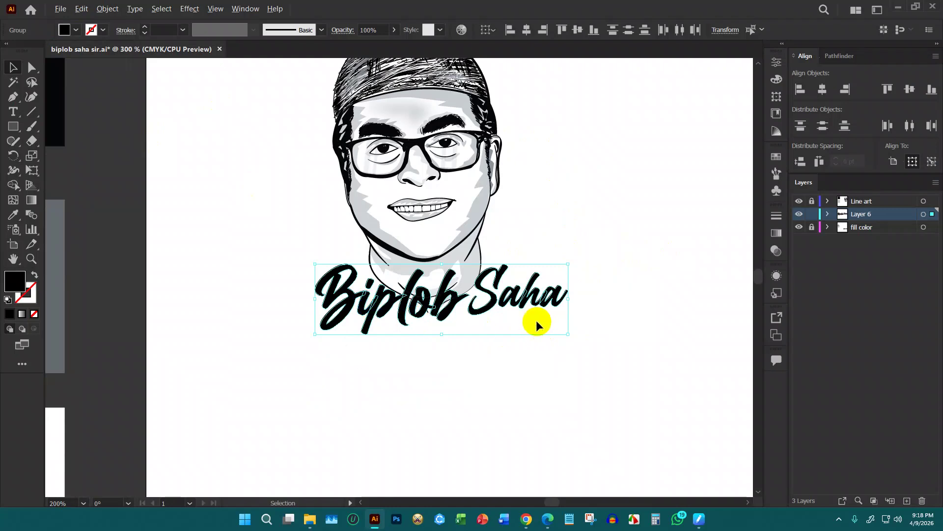
pyautogui.scroll(1, 539, 323)
pyautogui.press('a')
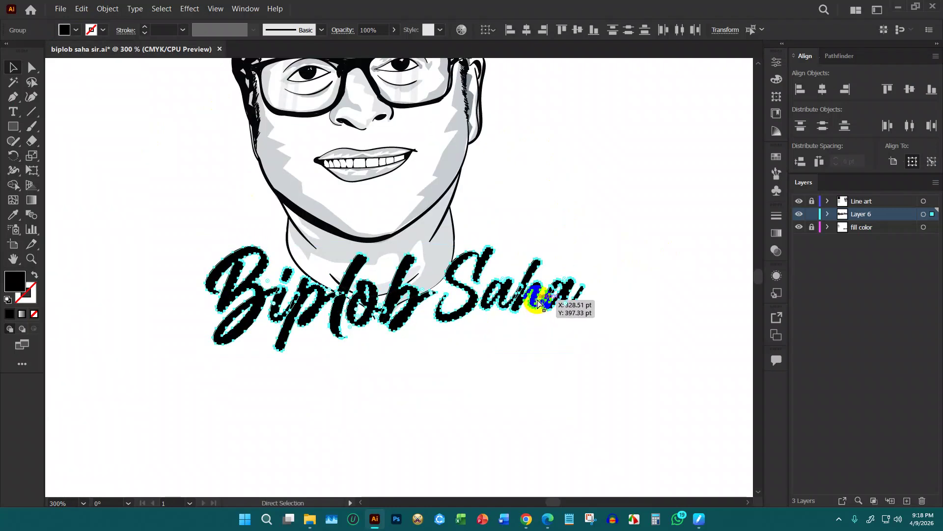
pyautogui.press('v')
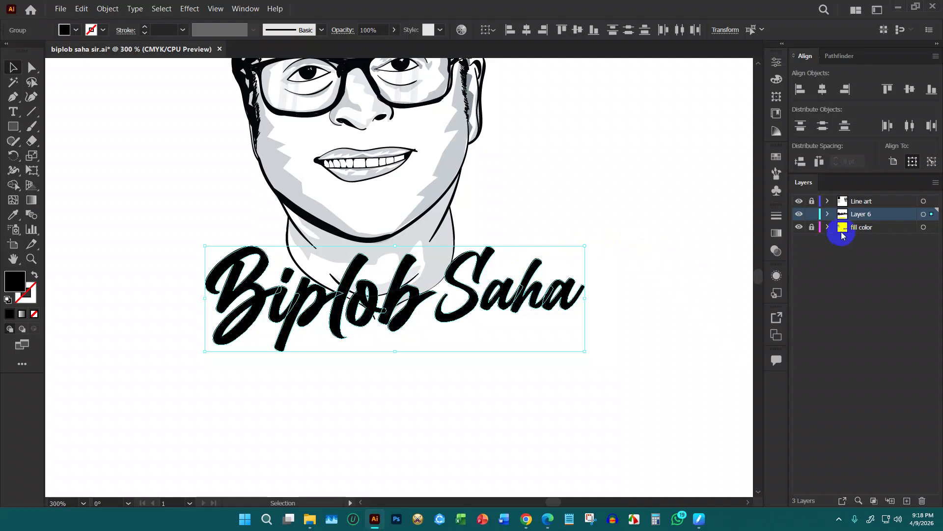
# Copy the lettering, lock Layer 6, and paste it in front on new Layer 4
pyautogui.hotkey('ctrl', '2')
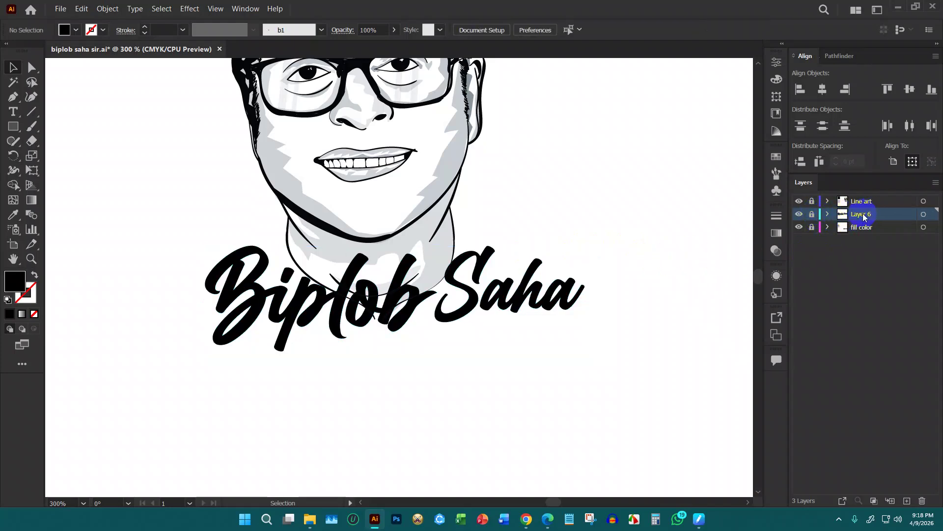
pyautogui.click(907, 501)
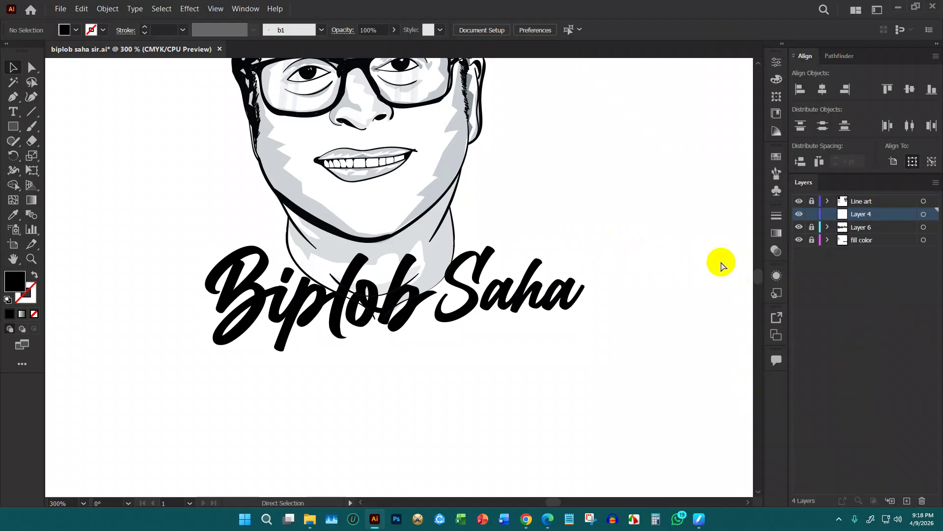
pyautogui.hotkey('ctrl', 'f')
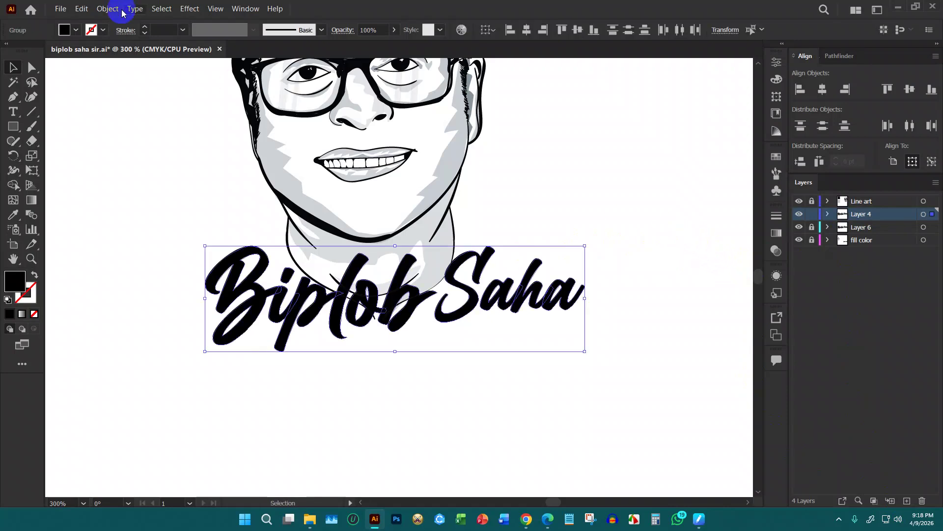
# Fill the lettering copy on Layer 4 with red
pyautogui.click(66, 30)
pyautogui.click(42, 55)
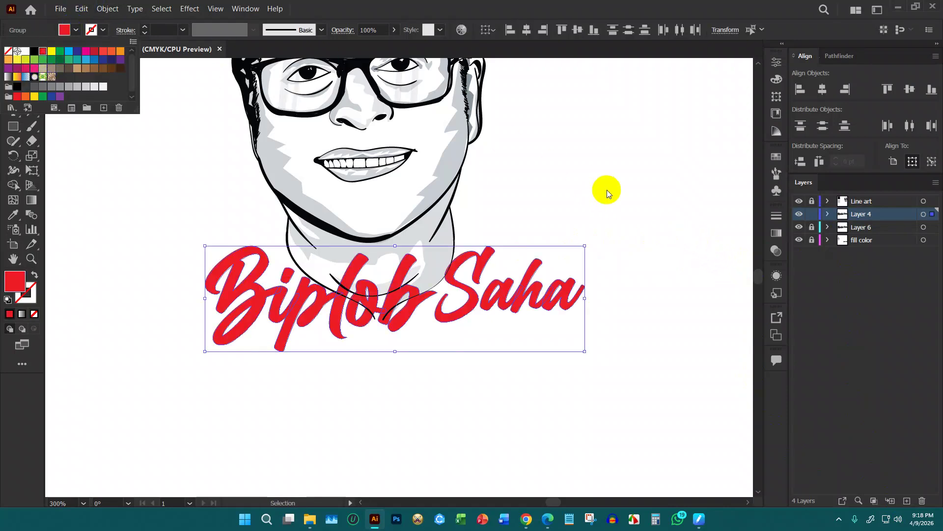
pyautogui.click(827, 61)
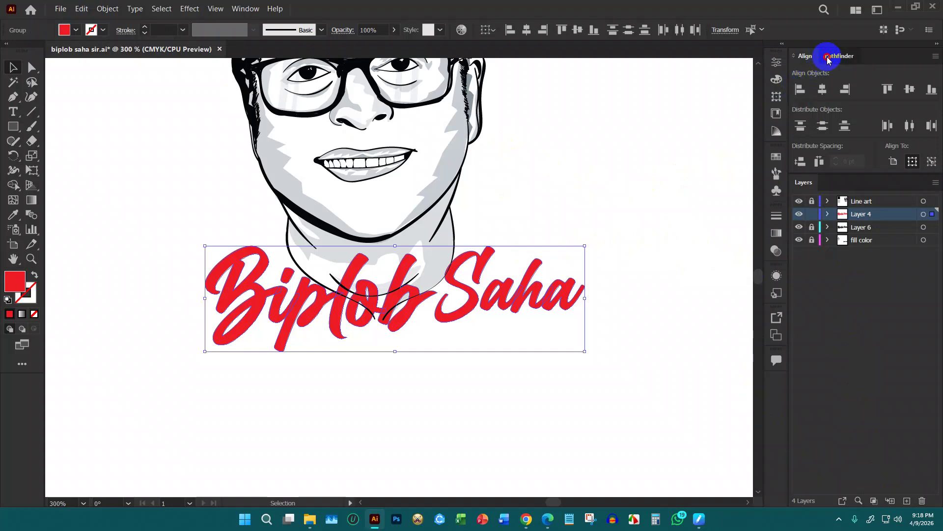
pyautogui.click(835, 56)
pyautogui.click(672, 134)
# Move the fill color layer directly below Line art
pyautogui.click(863, 200)
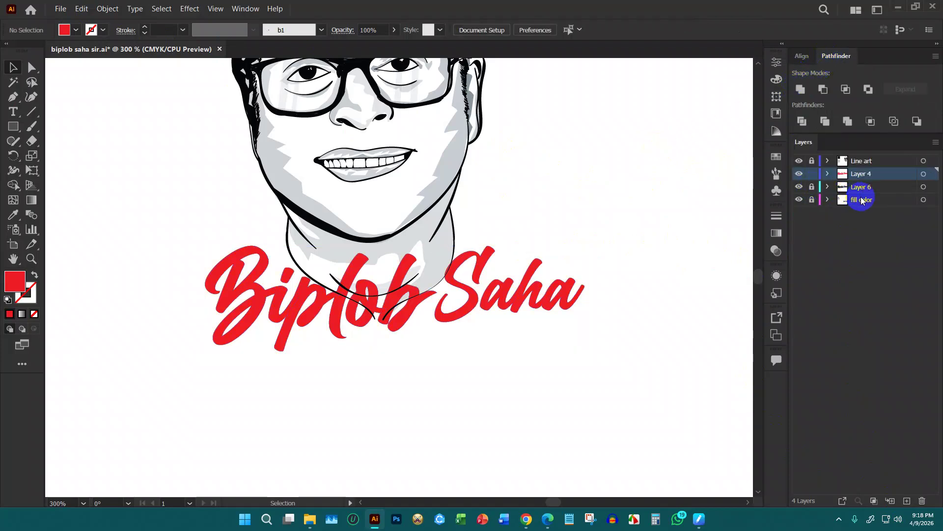
pyautogui.moveTo(862, 200); pyautogui.dragTo(818, 163)
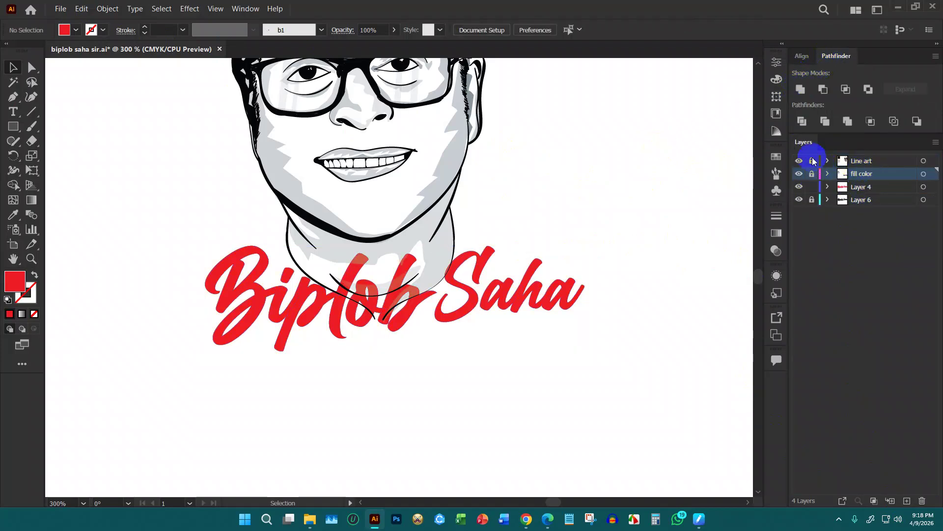
pyautogui.scroll(1, 611, 207)
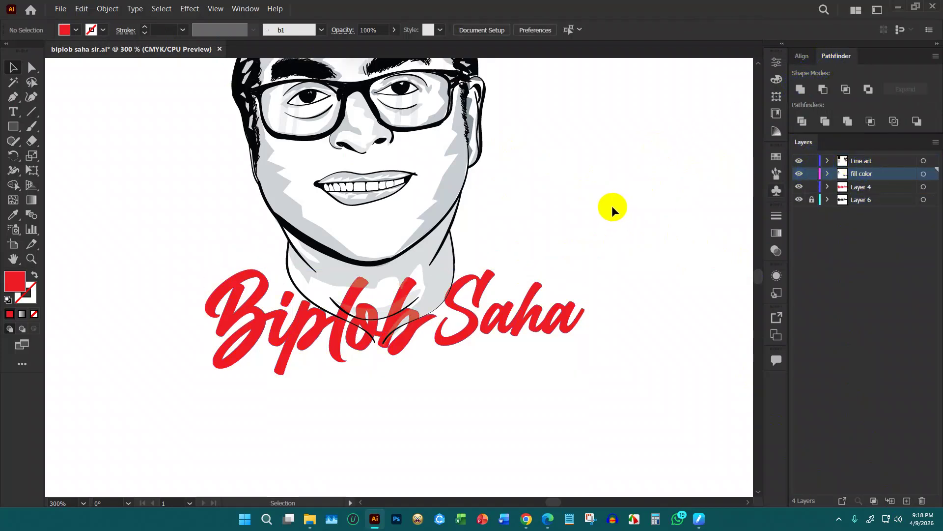
pyautogui.scroll(2, 609, 199)
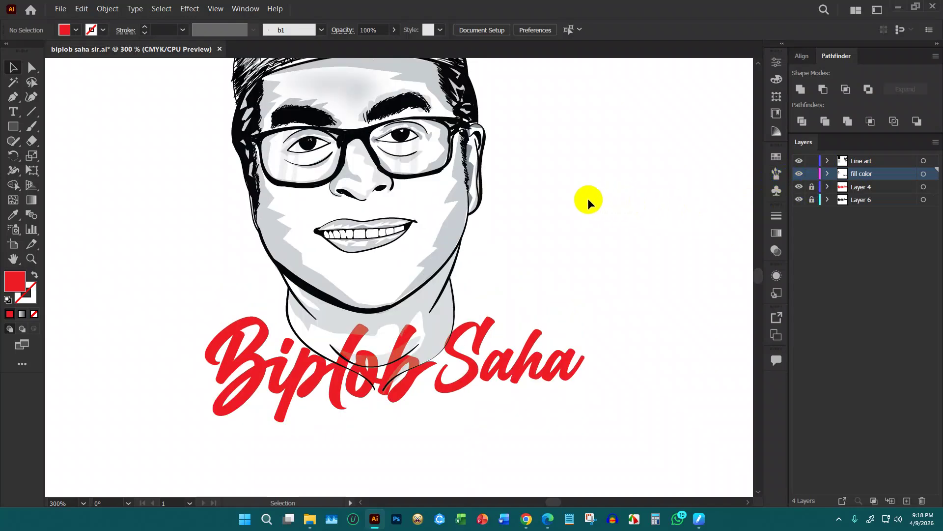
pyautogui.hotkey('ctrl', '1')
# Expand the portrait's line art and fill artwork, then group all its paths
pyautogui.moveTo(406, 133); pyautogui.dragTo(546, 338)
pyautogui.scroll(2, 518, 205)
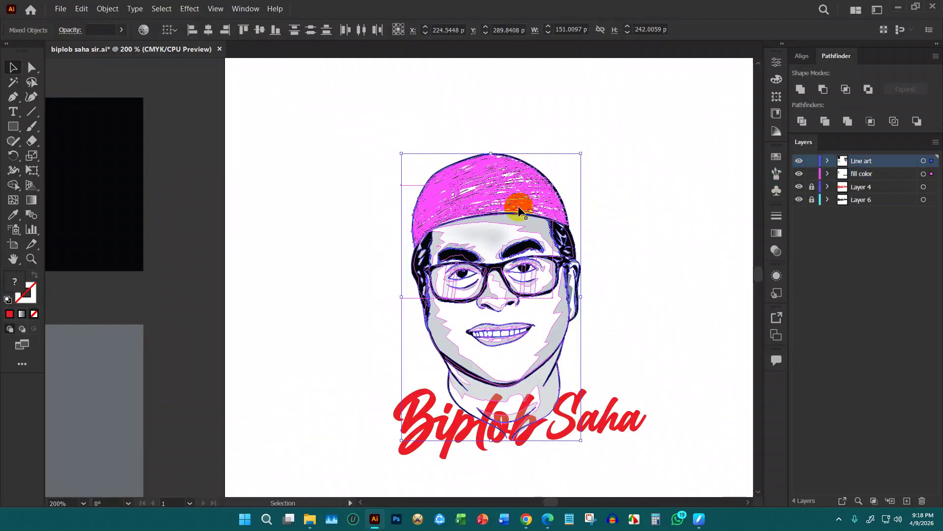
pyautogui.click(110, 7)
pyautogui.click(131, 127)
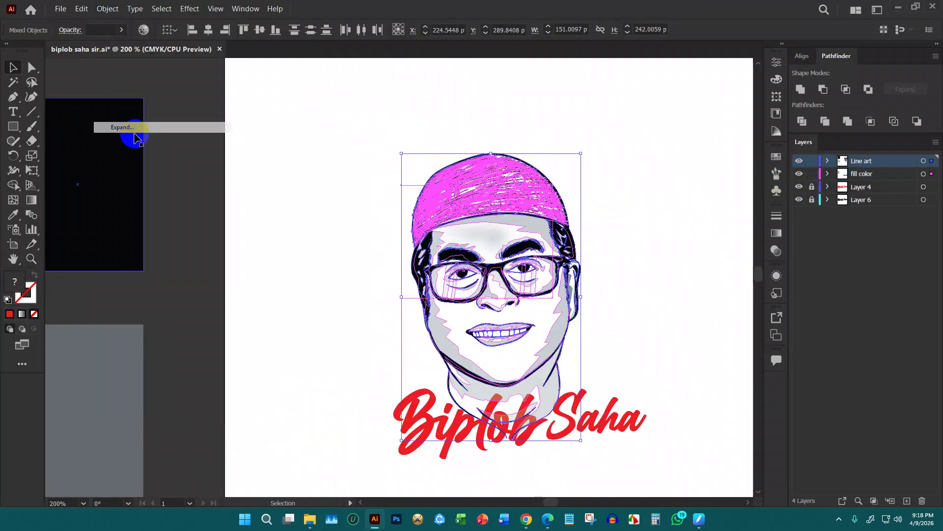
pyautogui.click(108, 7)
pyautogui.click(139, 129)
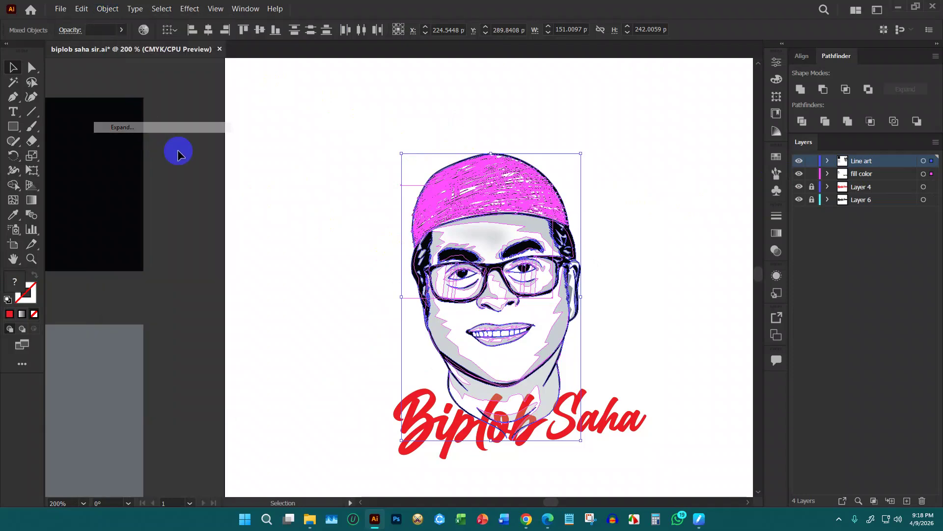
pyautogui.click(315, 178)
pyautogui.moveTo(328, 129); pyautogui.dragTo(625, 459)
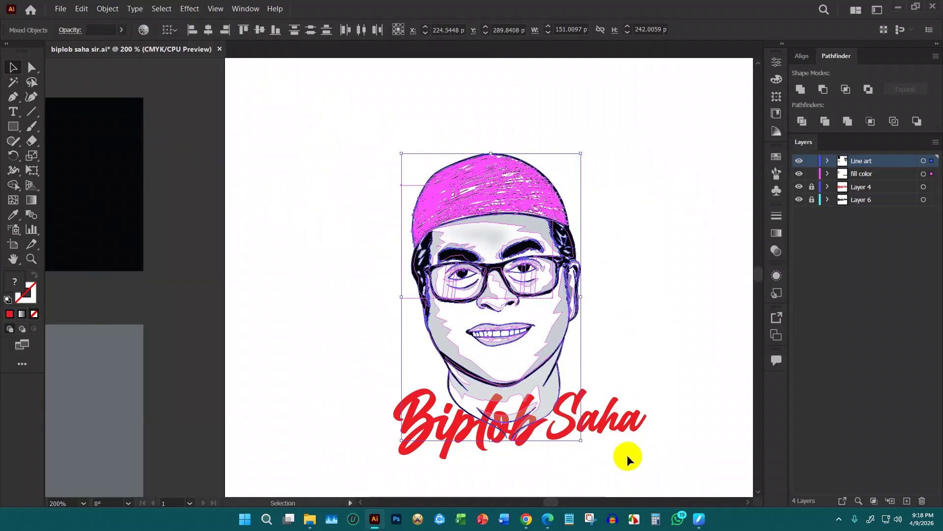
pyautogui.hotkey('ctrl', 'g')
pyautogui.click(639, 249)
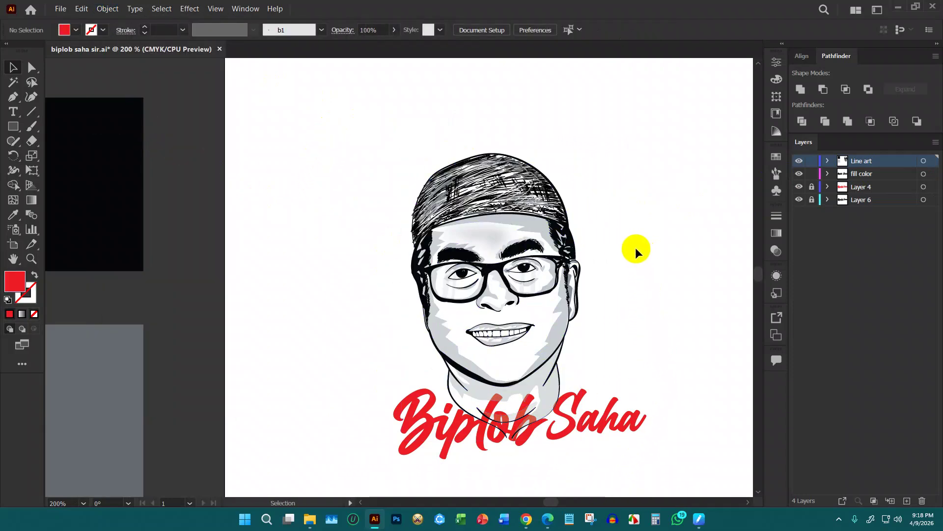
# Reselect the hair and portrait artwork to check its grouping
pyautogui.scroll(2, 395, 172)
pyautogui.click(428, 197)
pyautogui.click(269, 215)
pyautogui.scroll(-2, 270, 214)
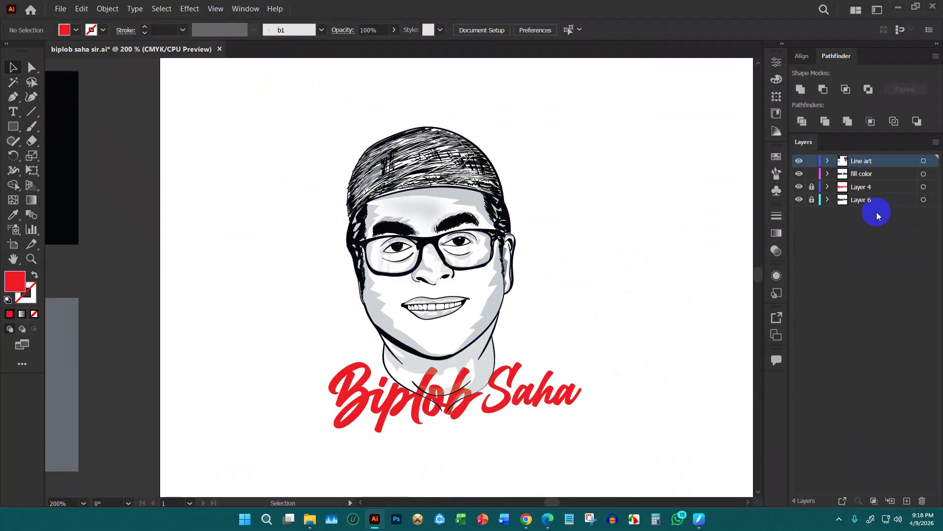
pyautogui.hotkey('ctrl', 'a')
pyautogui.click(690, 199)
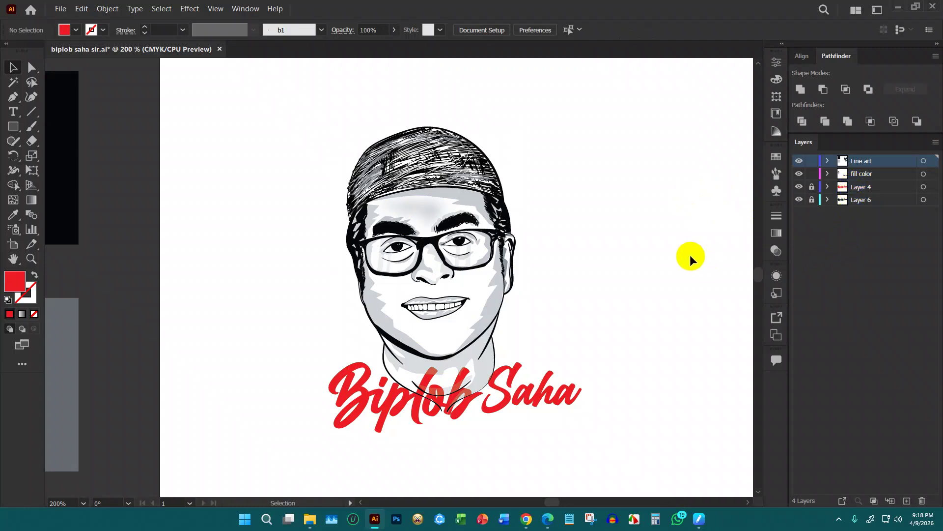
pyautogui.moveTo(307, 116); pyautogui.dragTo(566, 445)
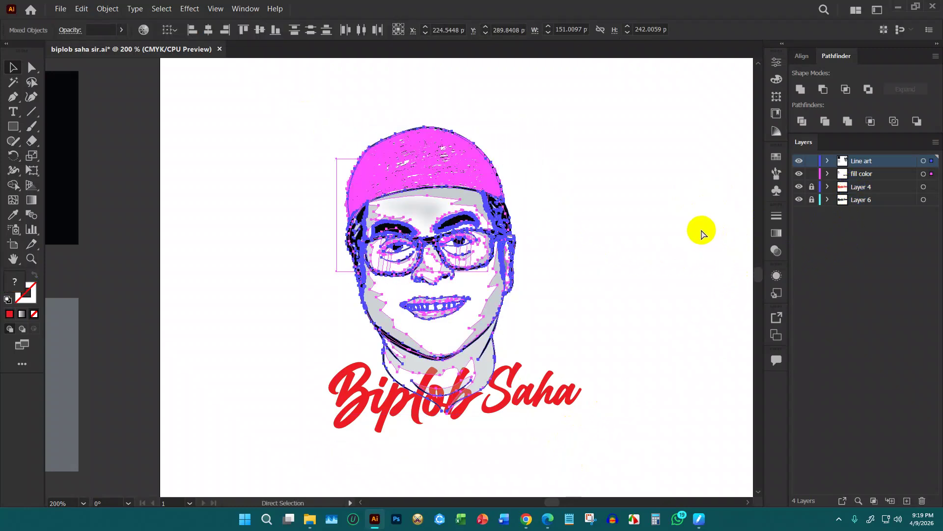
pyautogui.click(656, 238)
pyautogui.scroll(3, 474, 388)
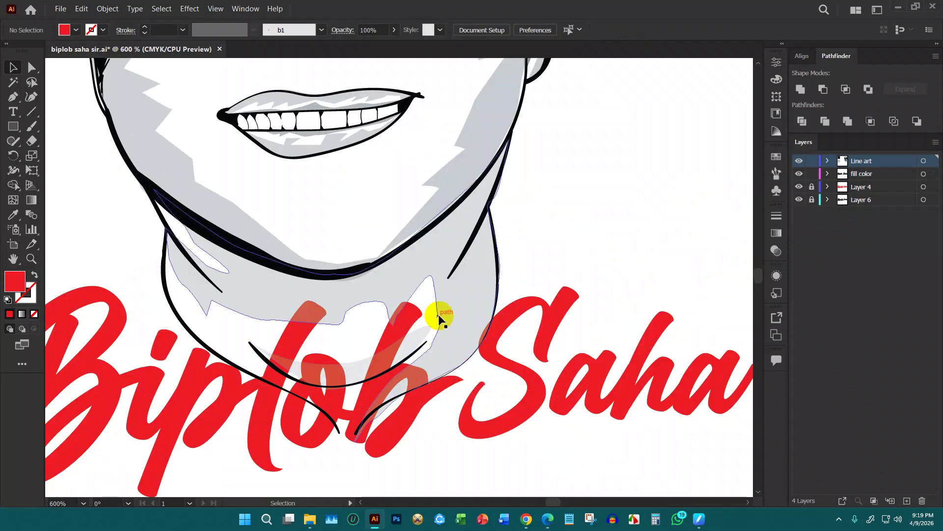
pyautogui.scroll(-3, 543, 294)
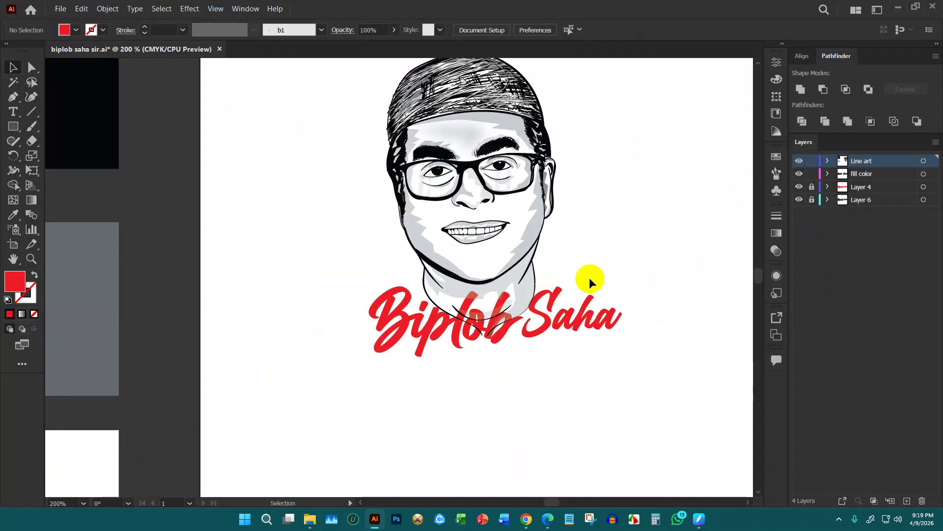
# Unlock the Line art layer and select the fill color layer
pyautogui.click(814, 164)
pyautogui.click(107, 8)
pyautogui.click(305, 105)
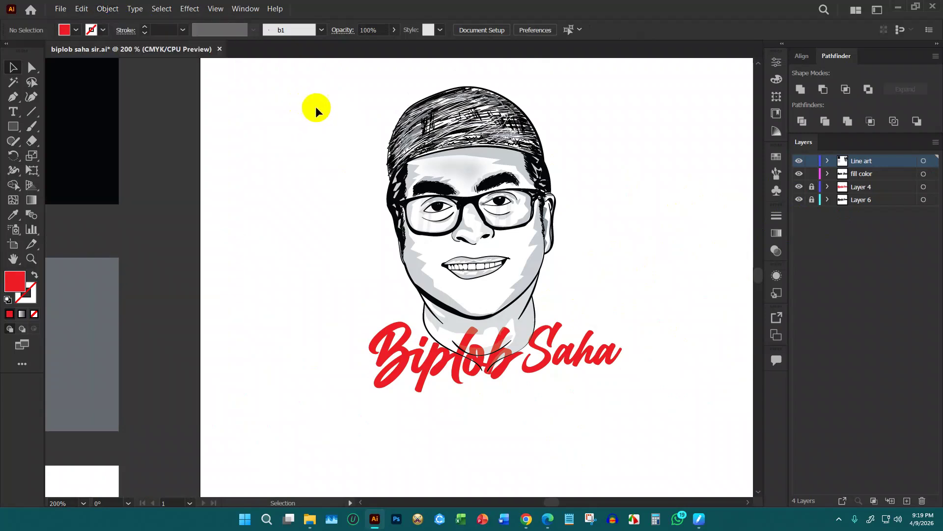
pyautogui.click(919, 176)
pyautogui.scroll(-3, 600, 211)
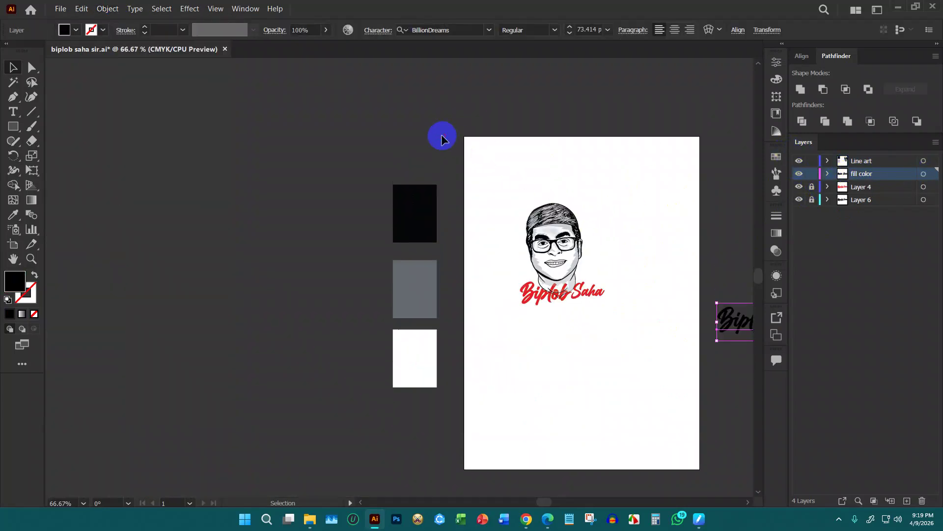
pyautogui.scroll(-2, 432, 162)
# Delete the stray black lettering copy and the three swatch rectangles beside the artboard
pyautogui.moveTo(583, 185); pyautogui.dragTo(626, 308)
pyautogui.press('Delete')
pyautogui.moveTo(303, 109); pyautogui.dragTo(383, 325)
pyautogui.press('Delete')
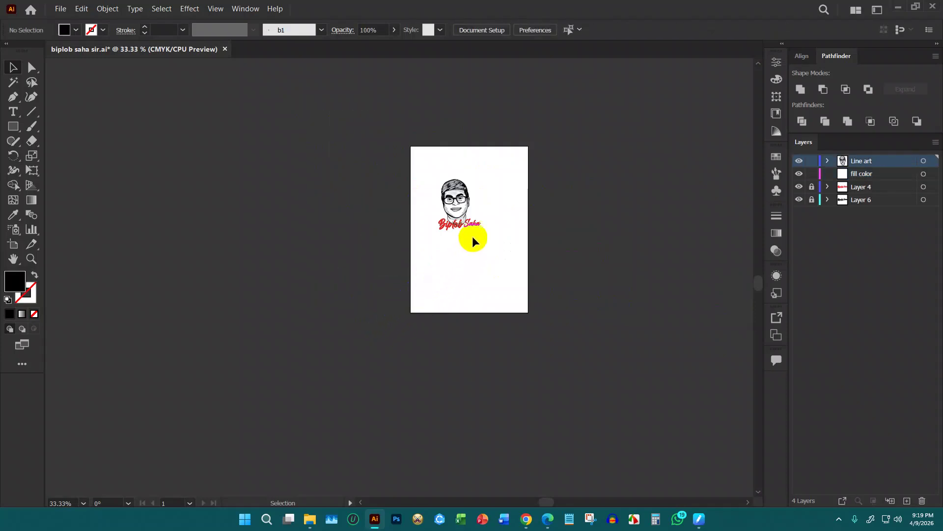
pyautogui.scroll(5, 470, 246)
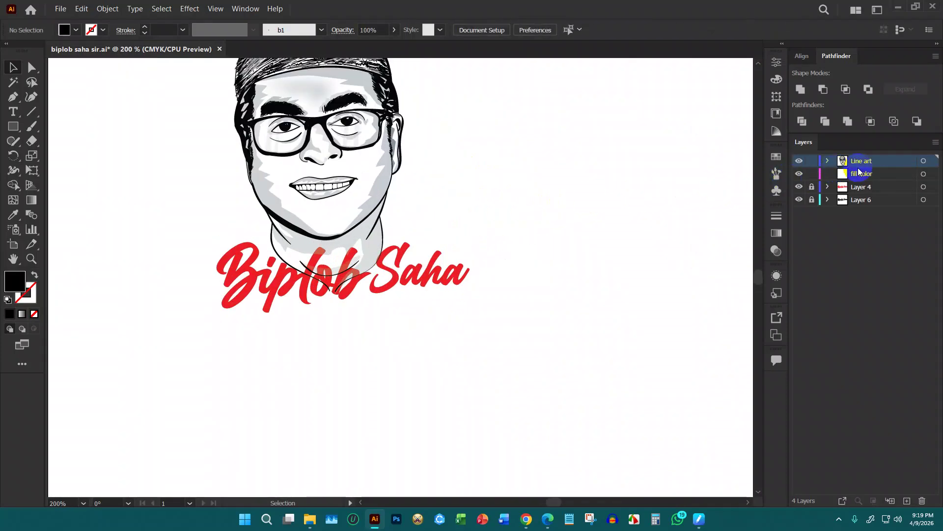
pyautogui.click(859, 175)
# Delete the fill color layer, lock Line art, and target the red lettering on Layer 4
pyautogui.click(923, 500)
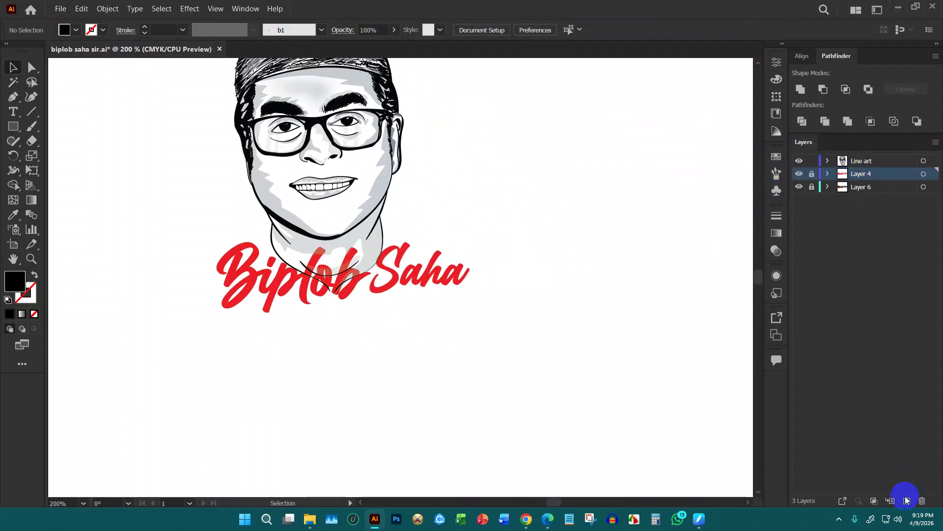
pyautogui.click(812, 162)
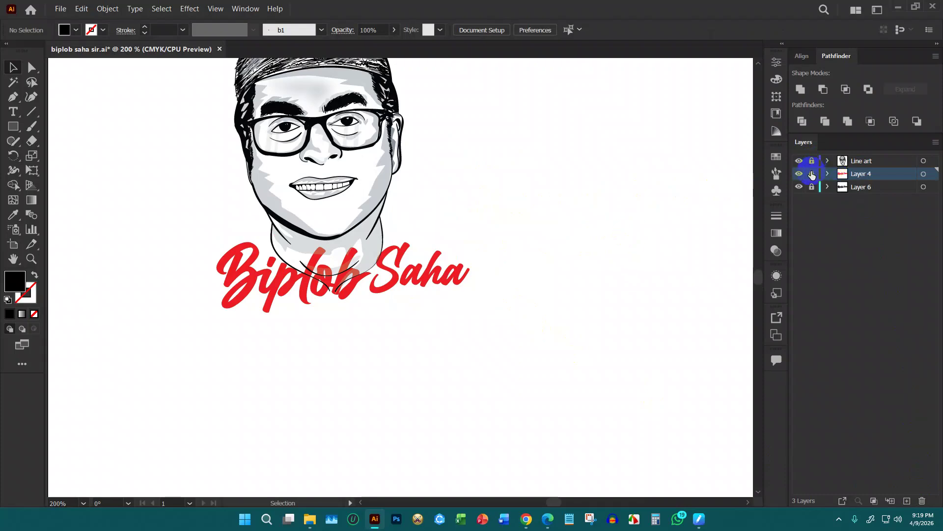
pyautogui.click(924, 175)
pyautogui.scroll(2, 500, 211)
# Add a 4 pt offset path with round joins around the red lettering
pyautogui.click(108, 9)
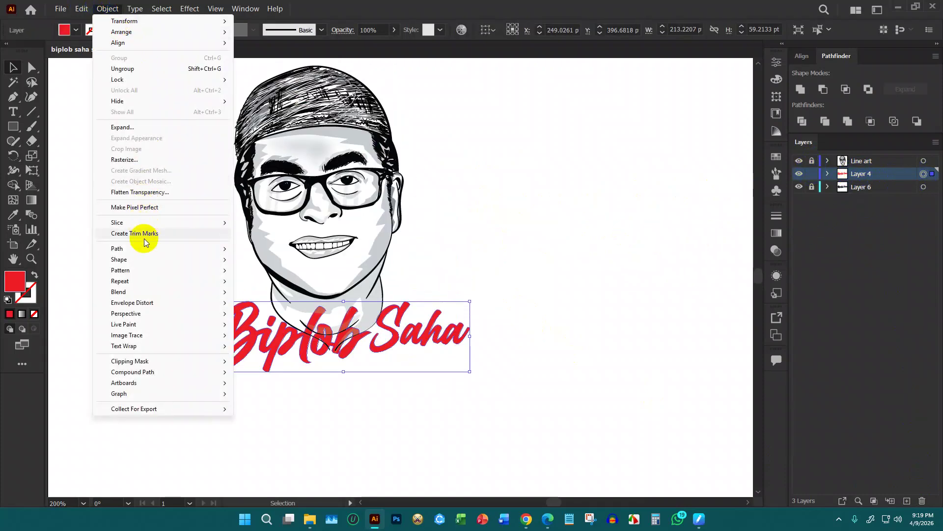
pyautogui.moveTo(146, 248)
pyautogui.click(294, 287)
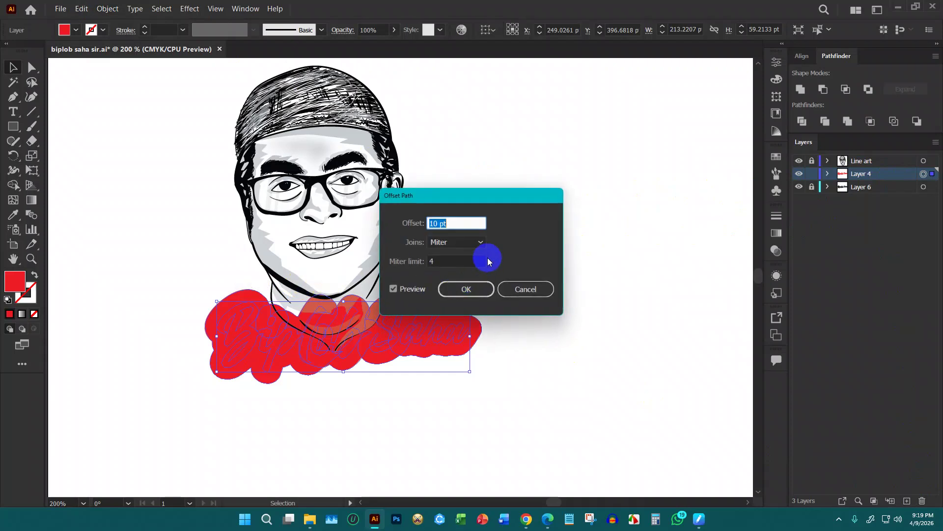
pyautogui.write('8')
pyautogui.click(456, 242)
pyautogui.click(454, 256)
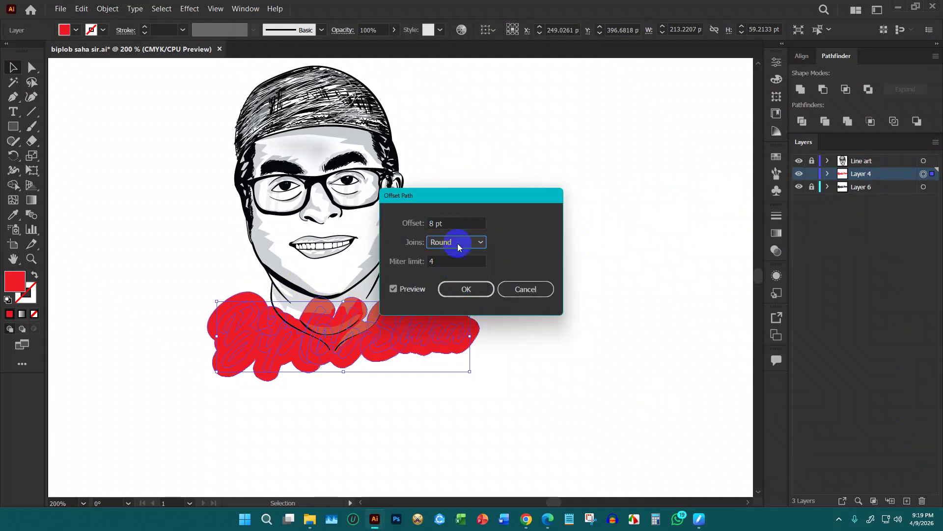
pyautogui.doubleClick(457, 221)
pyautogui.write('3')
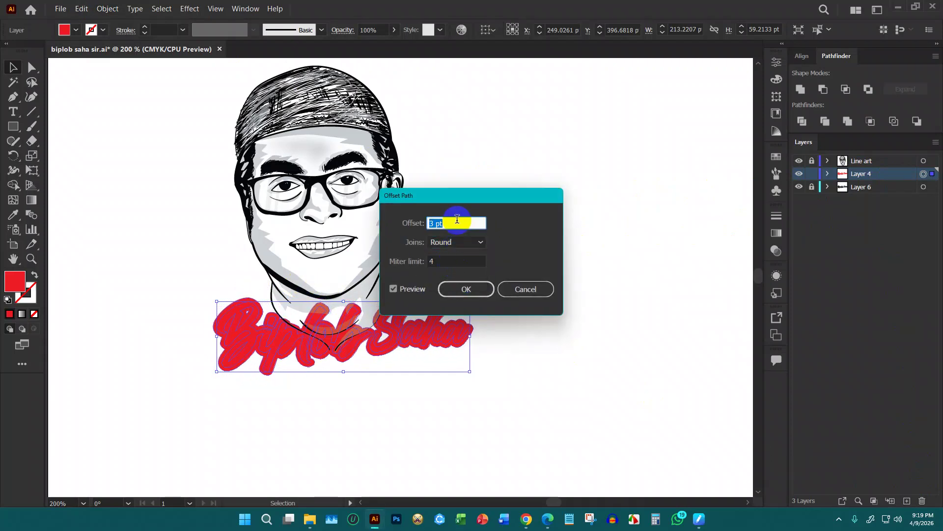
pyautogui.press('Down')
pyautogui.press('Up')
pyautogui.press('Up')
pyautogui.click(471, 289)
pyautogui.click(458, 312)
pyautogui.scroll(3, 425, 312)
# Unite the red offset pieces into one shape and fill it black
pyautogui.click(382, 287)
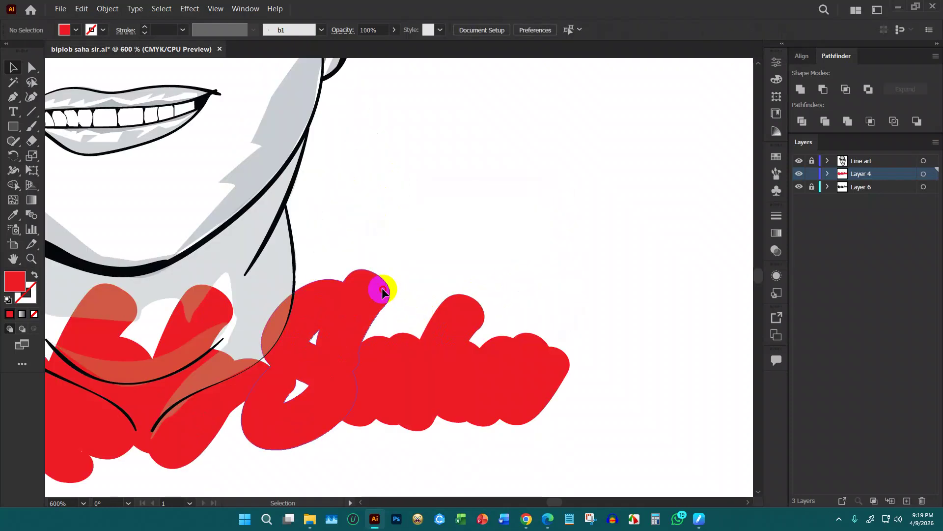
pyautogui.click(801, 89)
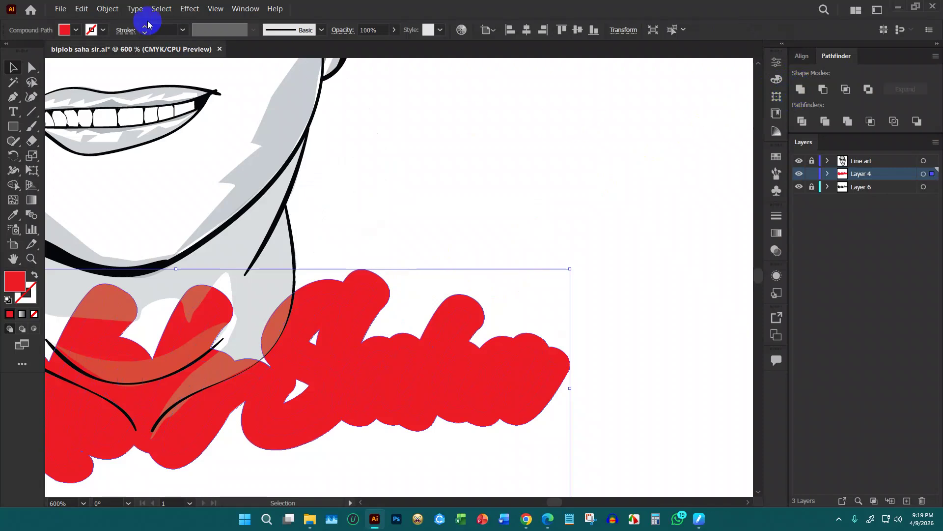
pyautogui.click(77, 30)
pyautogui.click(34, 50)
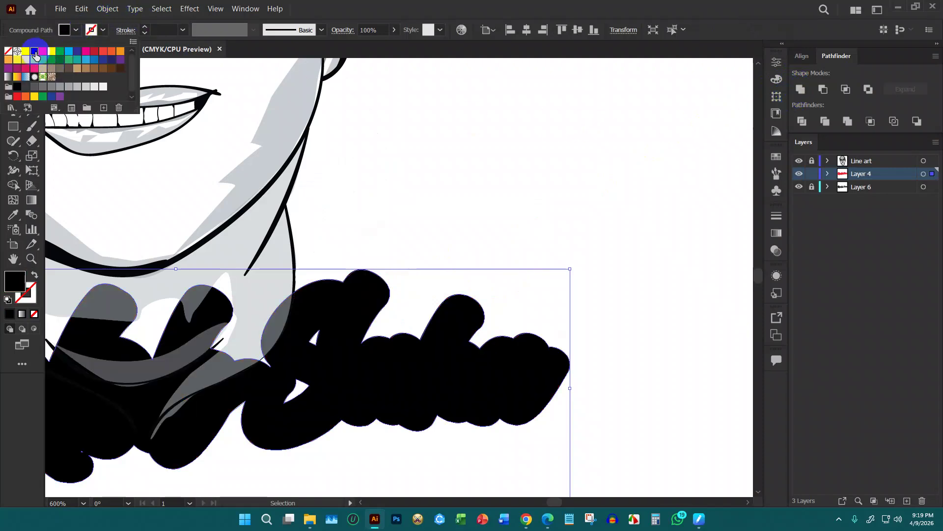
pyautogui.scroll(-2, 512, 185)
pyautogui.press('a')
pyautogui.press('v')
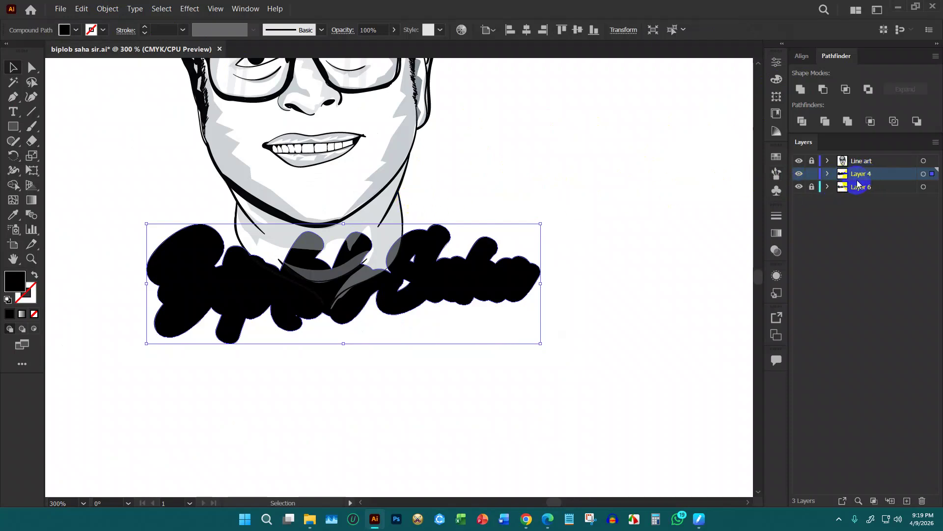
# Move Layer 4 below Layer 6, swap their locks, and fill the lettering white
pyautogui.moveTo(860, 178); pyautogui.dragTo(863, 196)
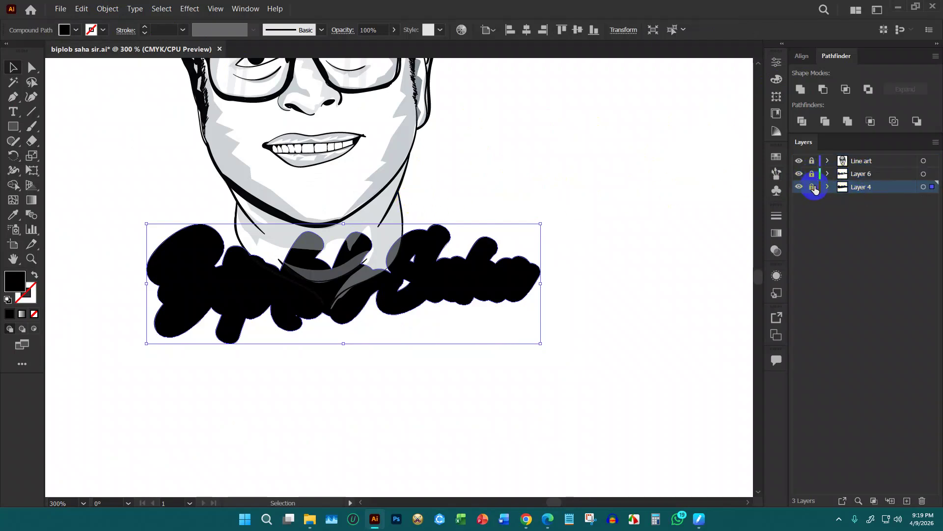
pyautogui.click(814, 187)
pyautogui.click(813, 174)
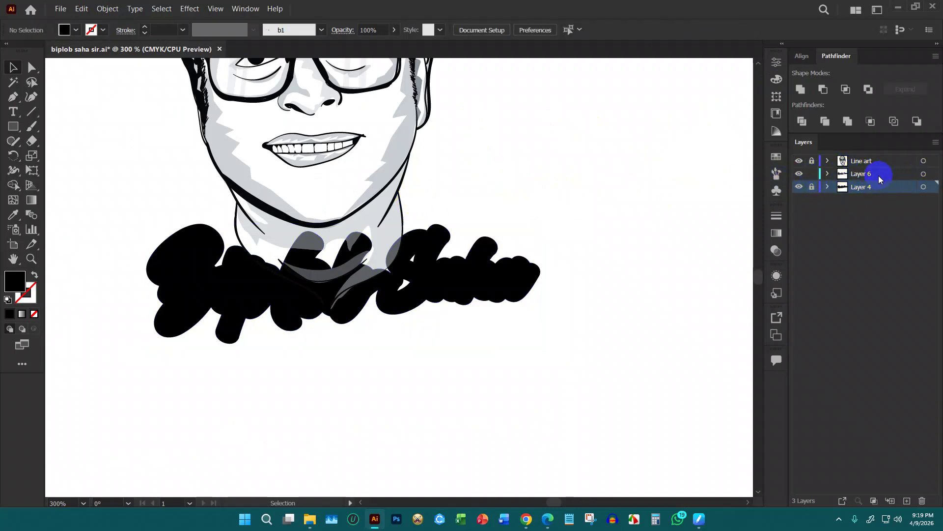
pyautogui.click(924, 173)
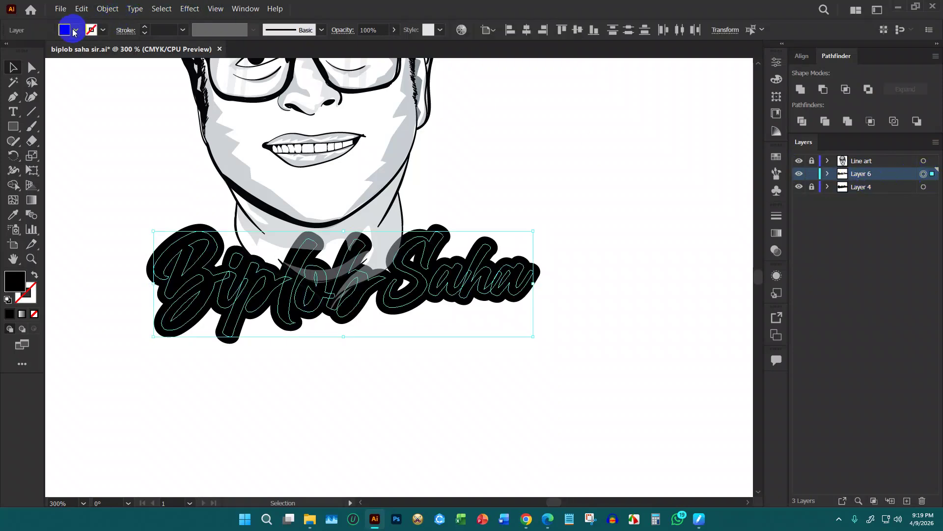
pyautogui.click(75, 32)
pyautogui.click(24, 53)
pyautogui.click(191, 193)
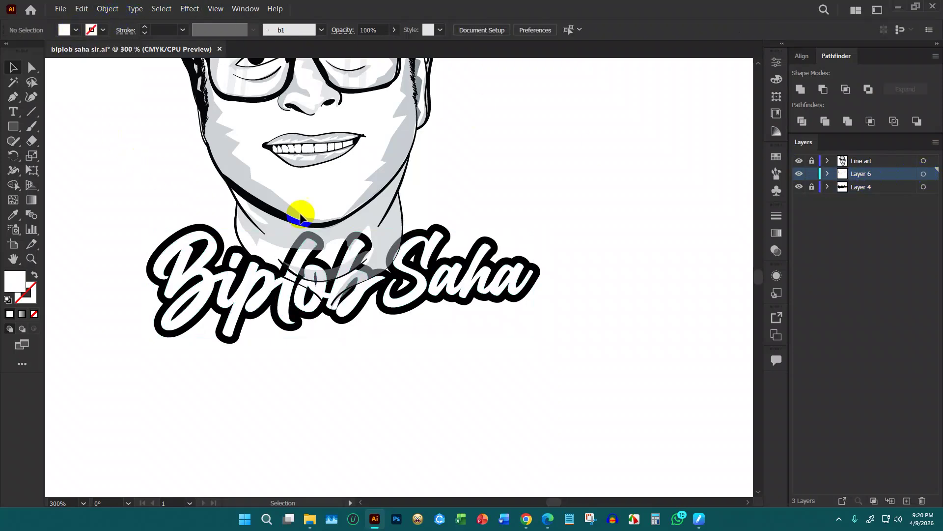
# Rearrange layer locks so Line art is locked and Layers 6 and 4 are unlocked
pyautogui.hotkey('ctrl', '1')
pyautogui.scroll(3, 517, 261)
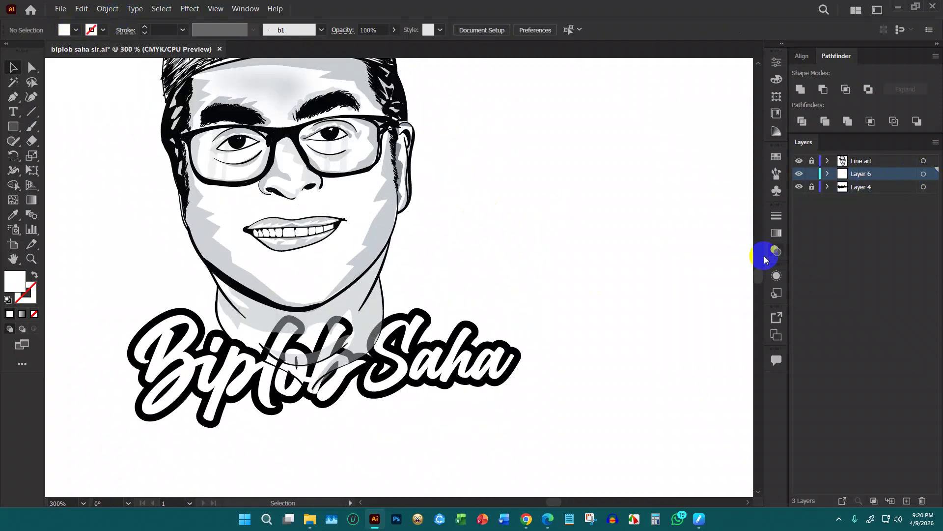
pyautogui.click(812, 174)
pyautogui.click(811, 160)
pyautogui.click(843, 160)
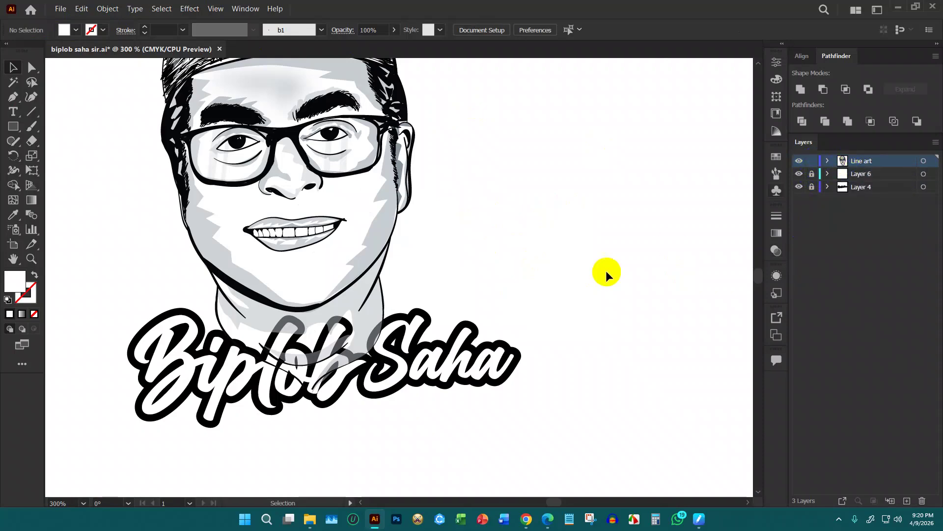
pyautogui.scroll(2, 351, 322)
pyautogui.scroll(-1, 394, 304)
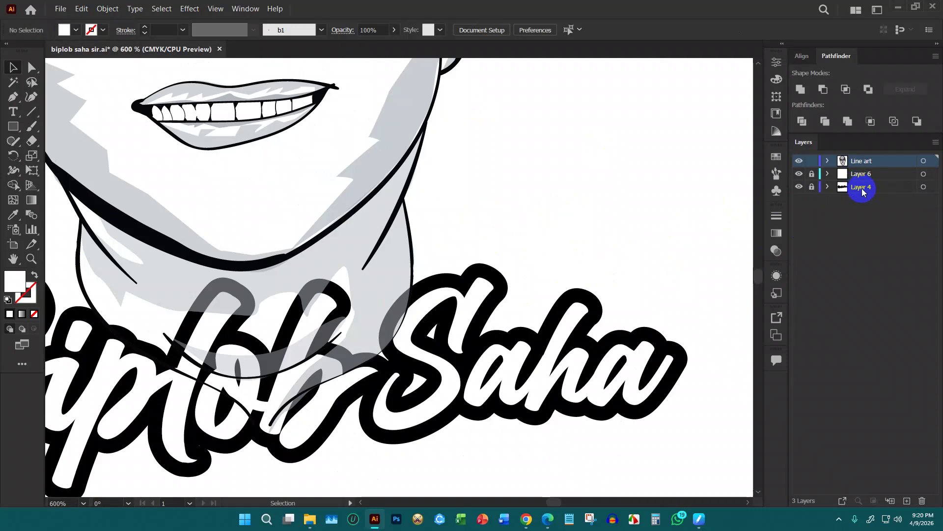
pyautogui.click(813, 161)
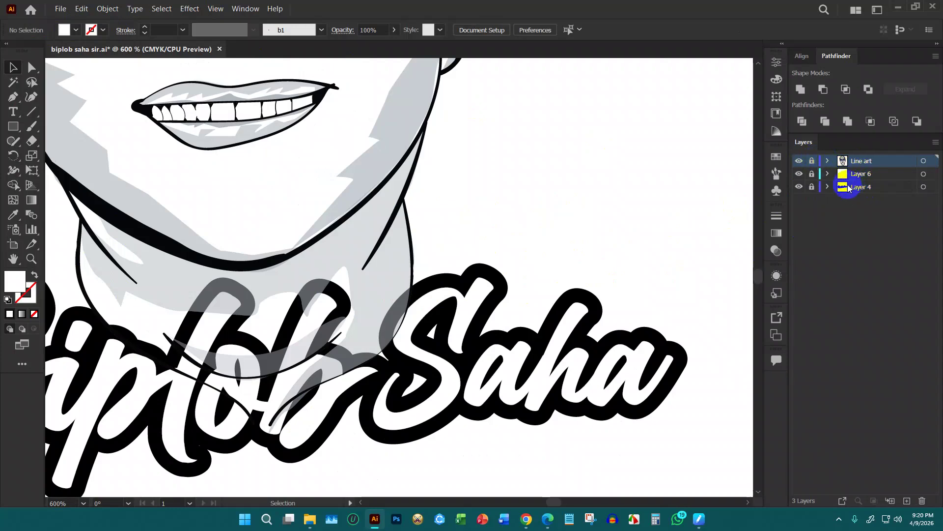
pyautogui.click(812, 174)
pyautogui.click(812, 187)
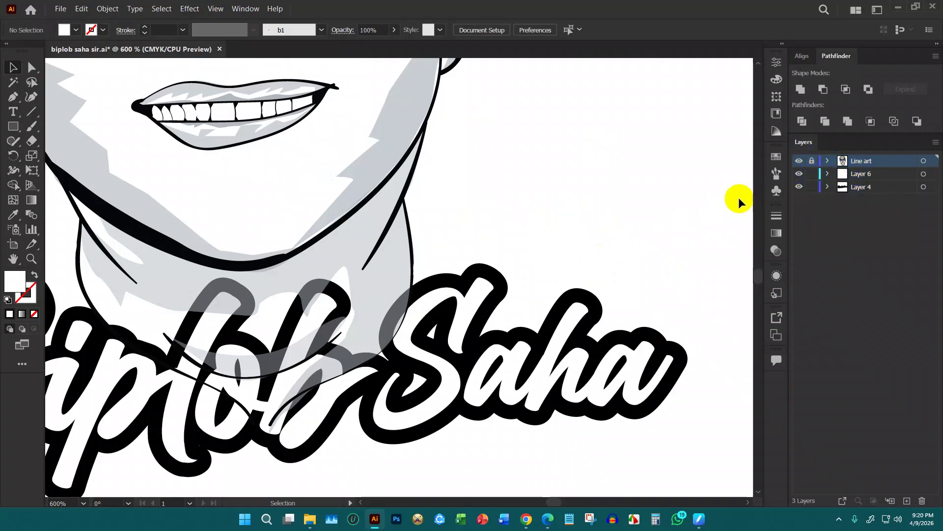
pyautogui.click(570, 354)
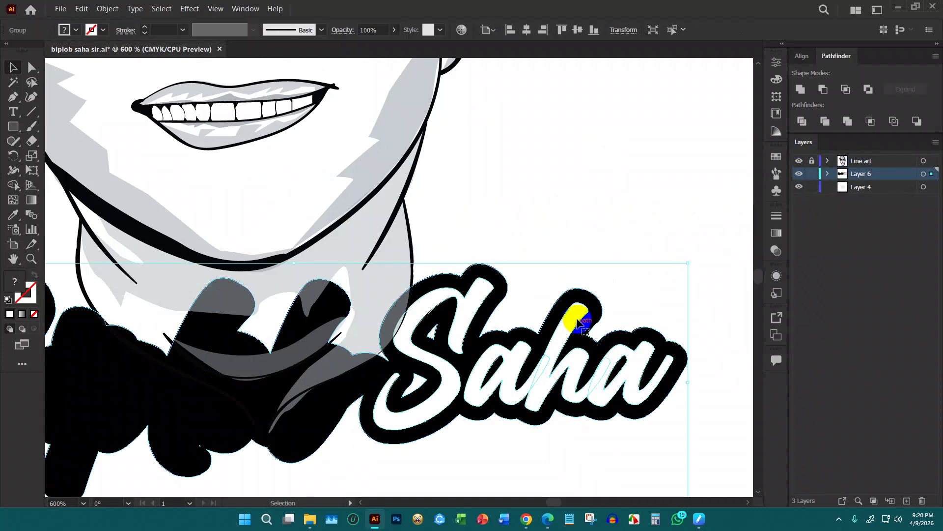
pyautogui.click(647, 228)
pyautogui.scroll(-2, 624, 237)
pyautogui.click(457, 317)
pyautogui.click(415, 312)
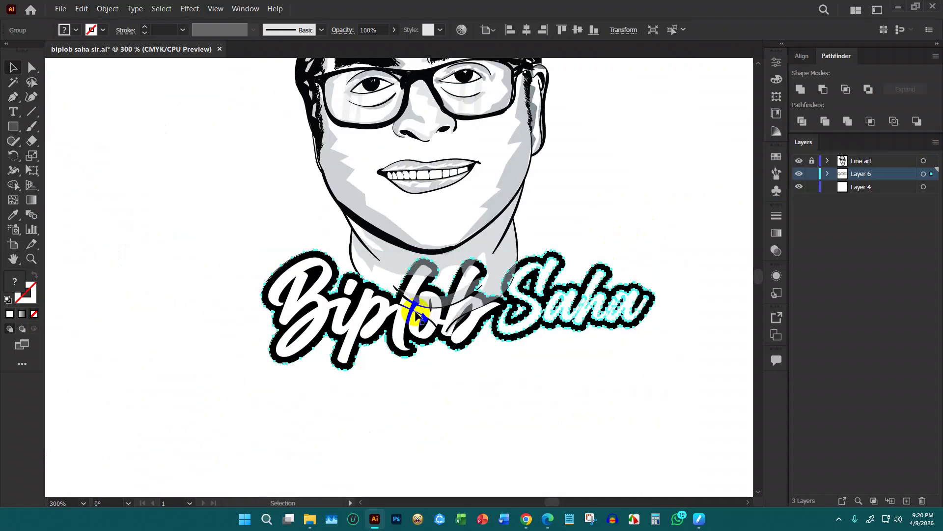
pyautogui.moveTo(638, 405); pyautogui.dragTo(469, 334)
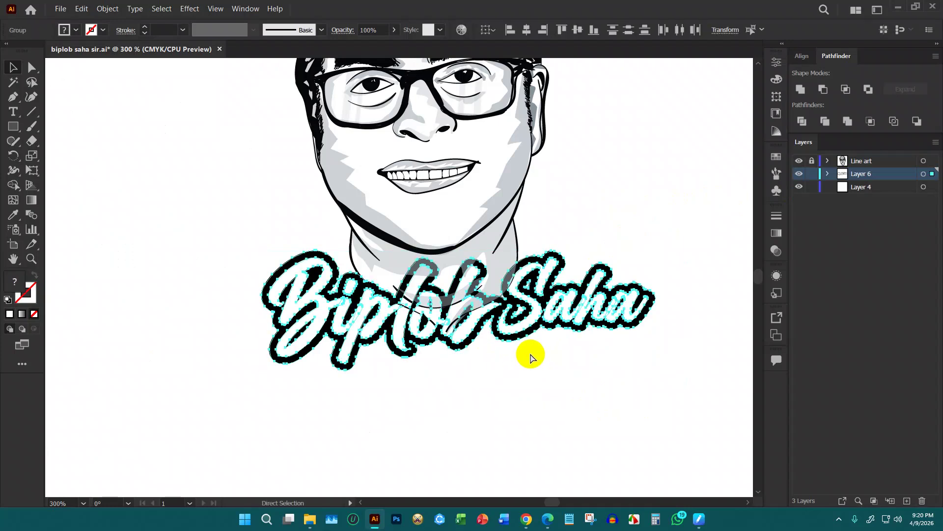
pyautogui.click(669, 214)
# Delete the empty Layer 4 and move Line art below Layer 6
pyautogui.click(883, 188)
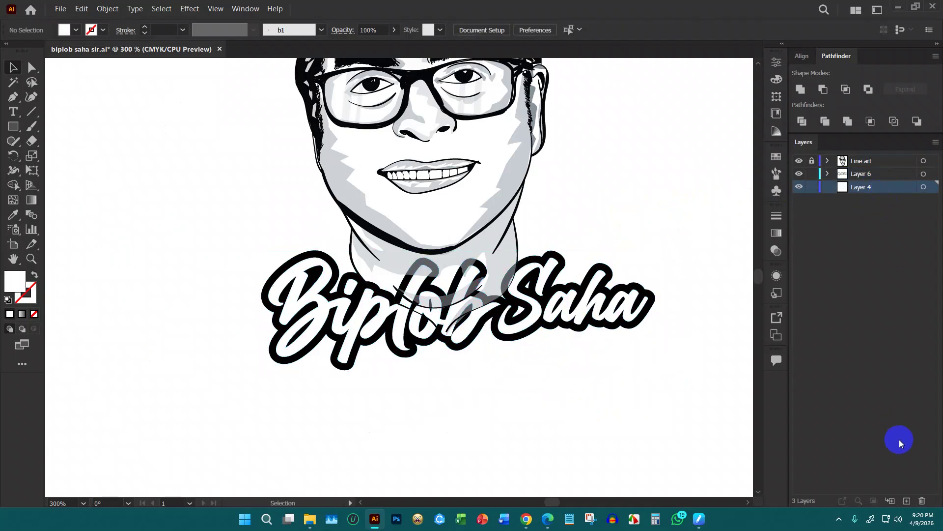
pyautogui.click(922, 500)
pyautogui.scroll(1, 671, 266)
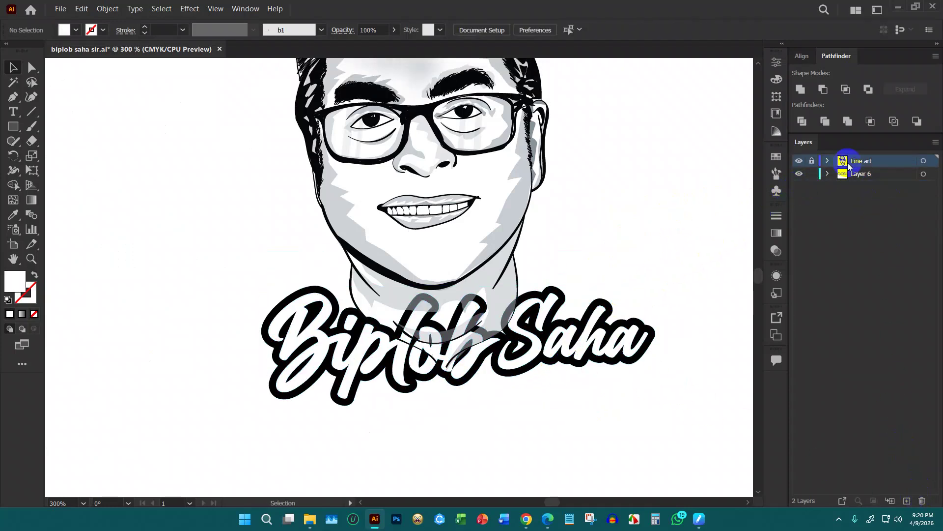
pyautogui.moveTo(856, 164); pyautogui.dragTo(842, 200)
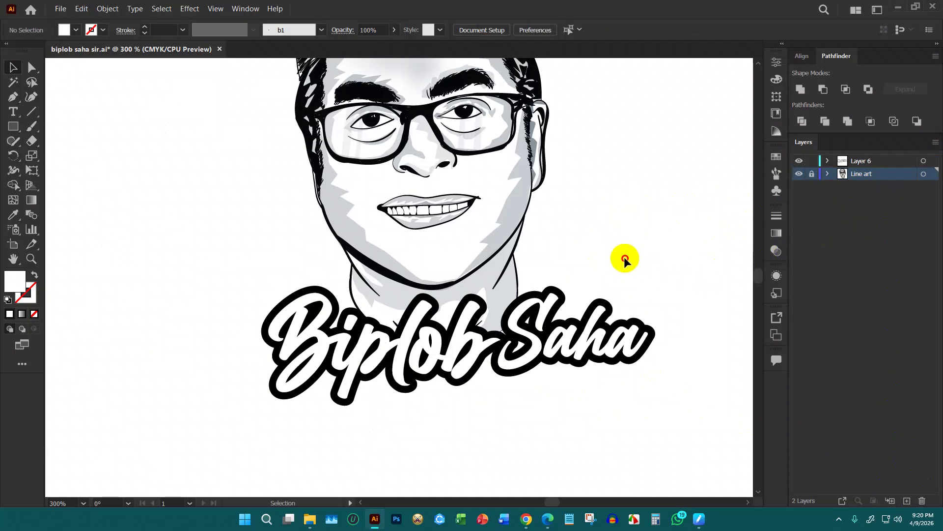
pyautogui.scroll(-2, 304, 339)
pyautogui.scroll(2, 443, 312)
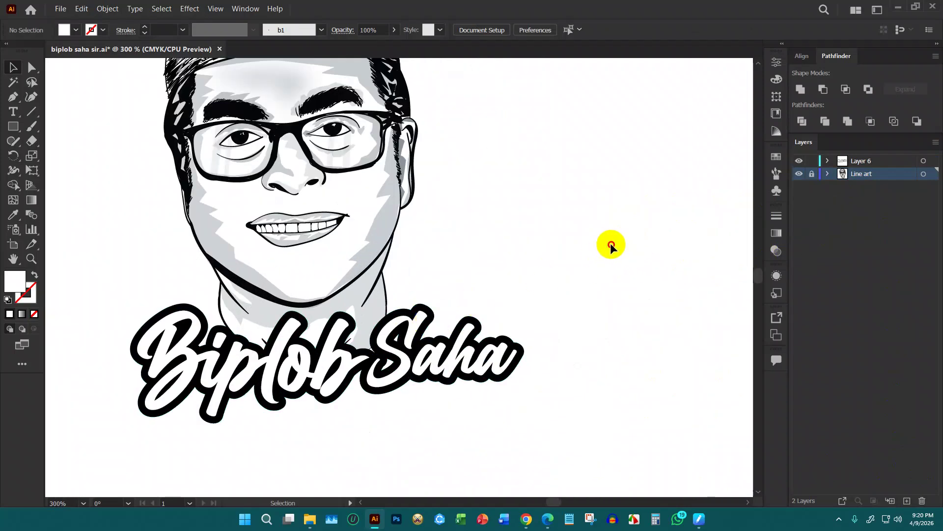
pyautogui.scroll(-2, 608, 248)
pyautogui.scroll(1, 483, 258)
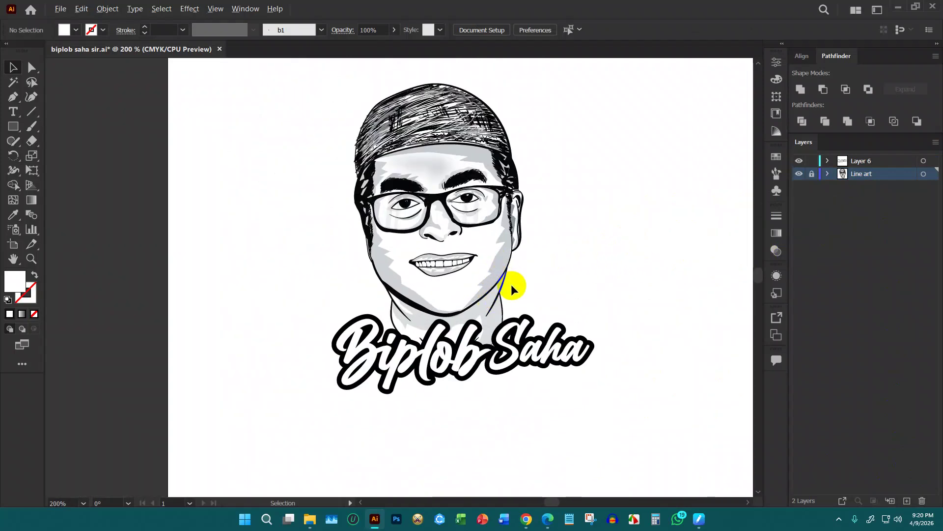
# Select the portrait and name script and group them with Ctrl+G
pyautogui.scroll(1, 511, 284)
pyautogui.scroll(-2, 412, 306)
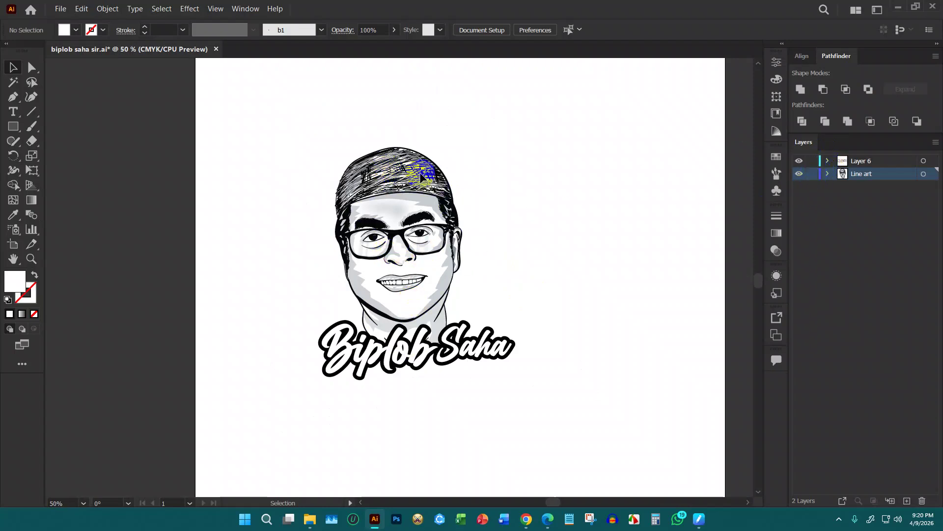
pyautogui.scroll(-3, 409, 150)
pyautogui.click(409, 209)
pyautogui.scroll(1, 409, 210)
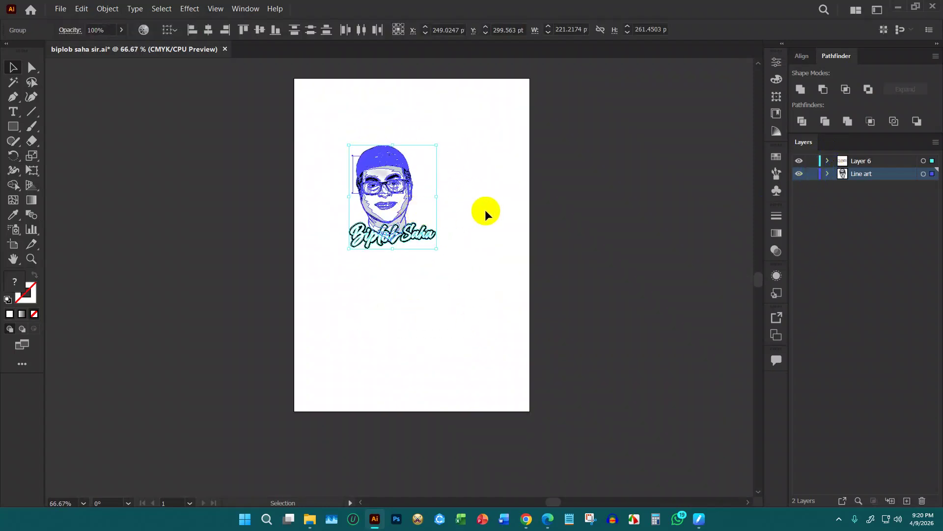
pyautogui.hotkey('ctrl', 'g')
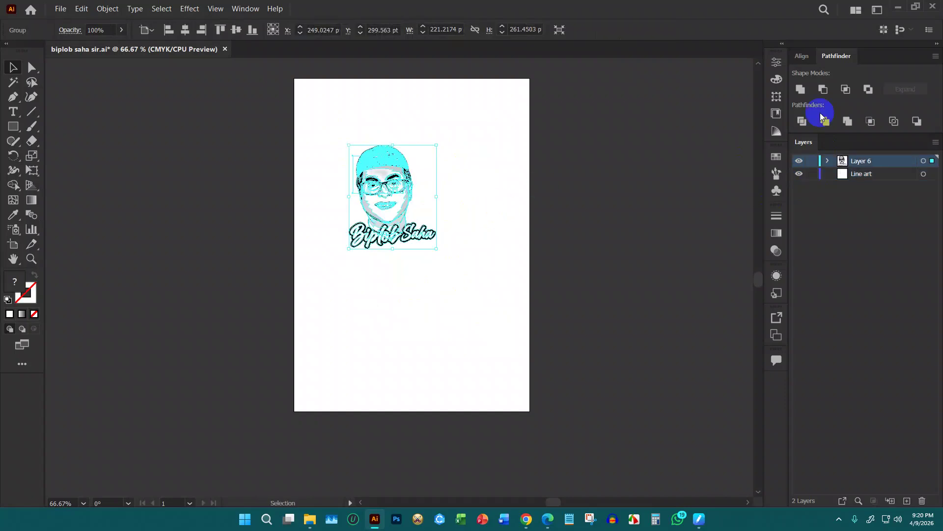
# Centre the group horizontally and vertically on the artboard and enlarge it slightly
pyautogui.click(802, 55)
pyautogui.click(823, 89)
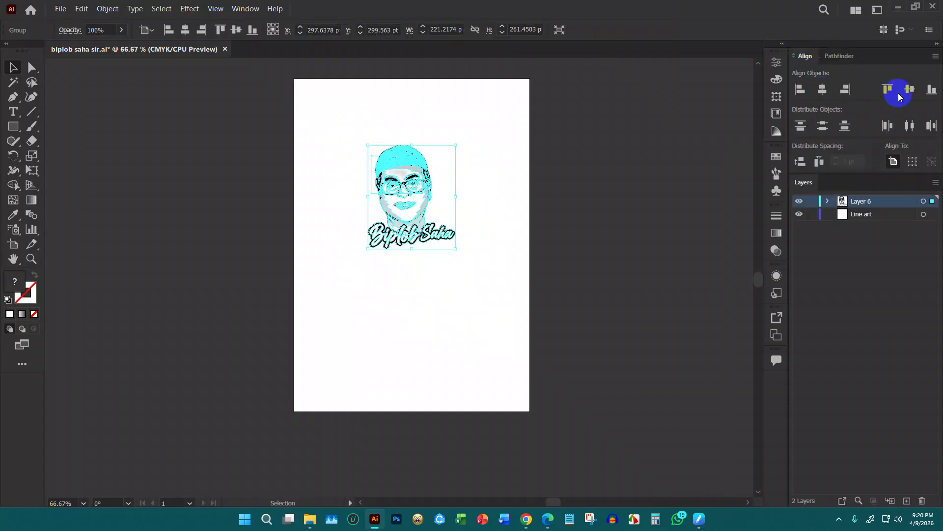
pyautogui.click(910, 89)
pyautogui.moveTo(413, 190); pyautogui.dragTo(427, 152)
pyautogui.click(600, 142)
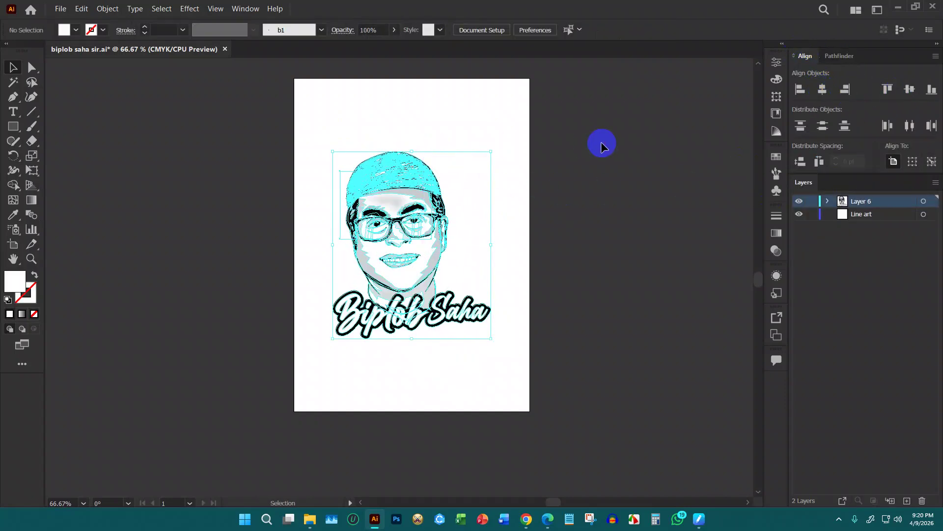
pyautogui.click(388, 152)
pyautogui.moveTo(412, 148); pyautogui.dragTo(417, 165)
pyautogui.click(467, 199)
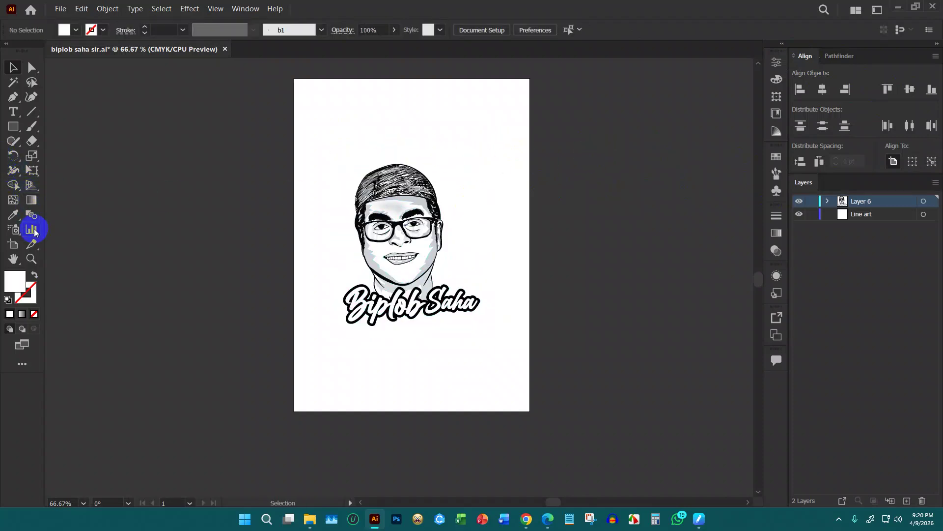
# Resize the artboard to 1000 × 1000 pt
pyautogui.click(14, 244)
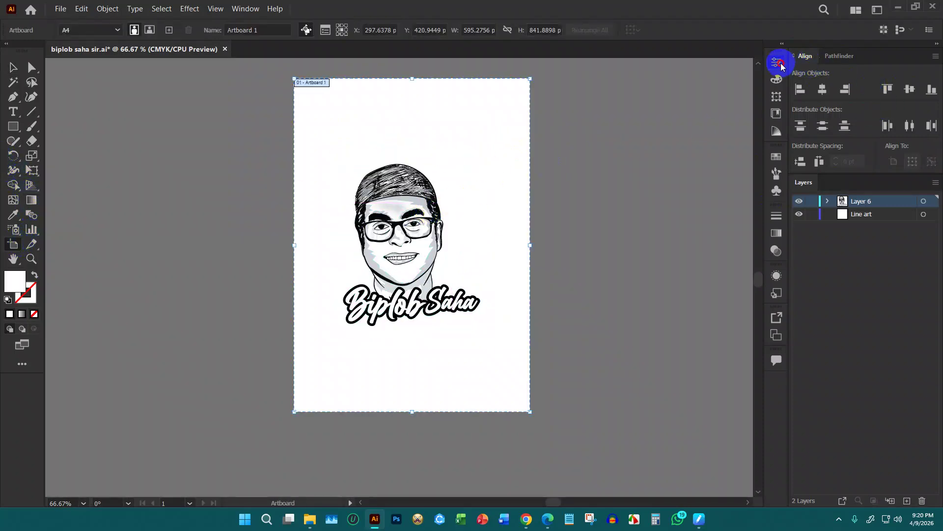
pyautogui.click(777, 63)
pyautogui.click(732, 112)
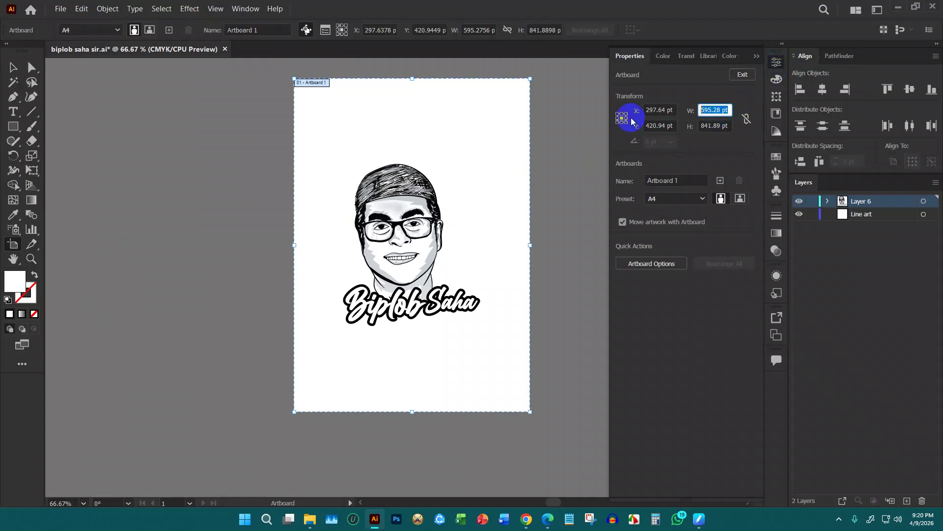
pyautogui.write('1000')
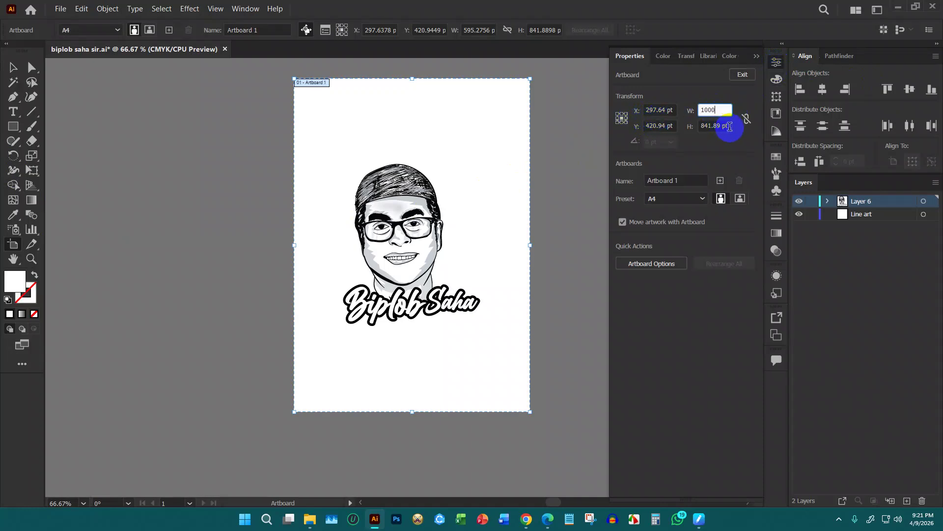
pyautogui.click(728, 126)
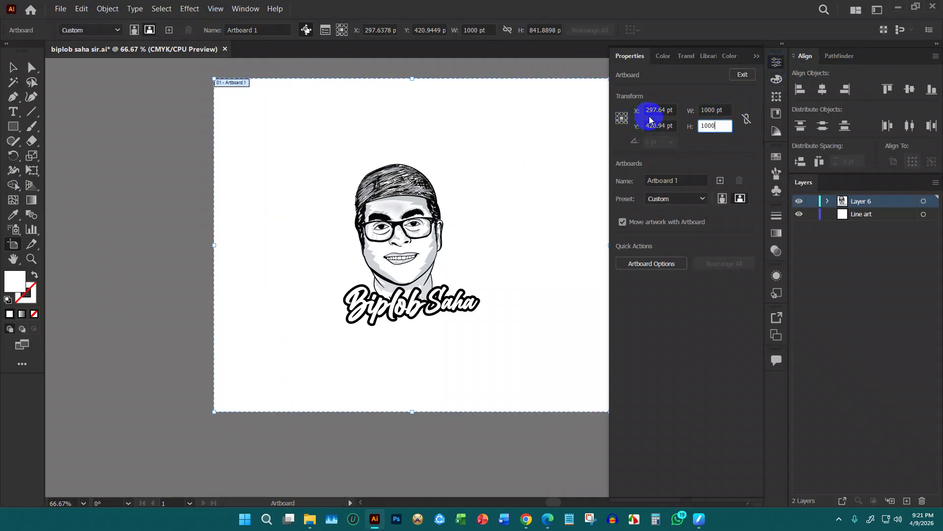
pyautogui.press('Return')
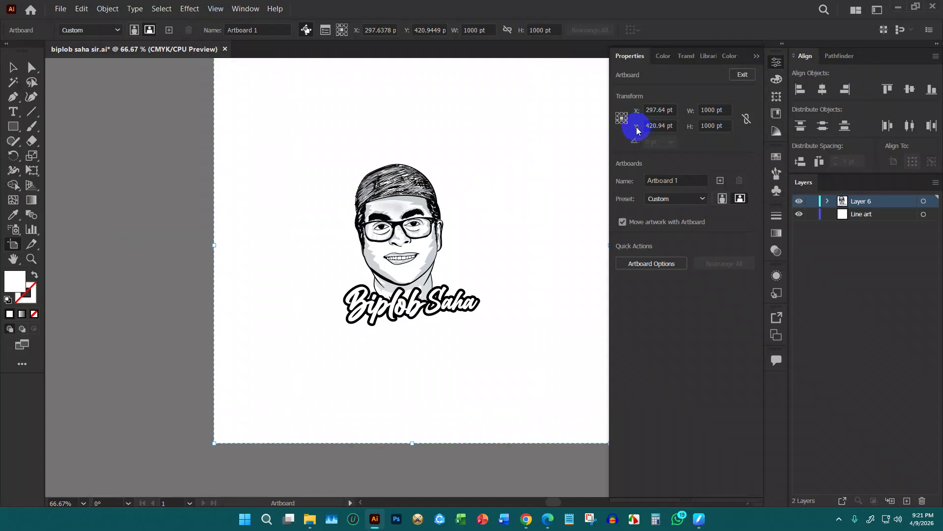
# Select the portrait group, centre it vertically on the artboard, and scale it up
pyautogui.click(17, 67)
pyautogui.hotkey('ctrl', '-')
pyautogui.hotkey('ctrl', '-')
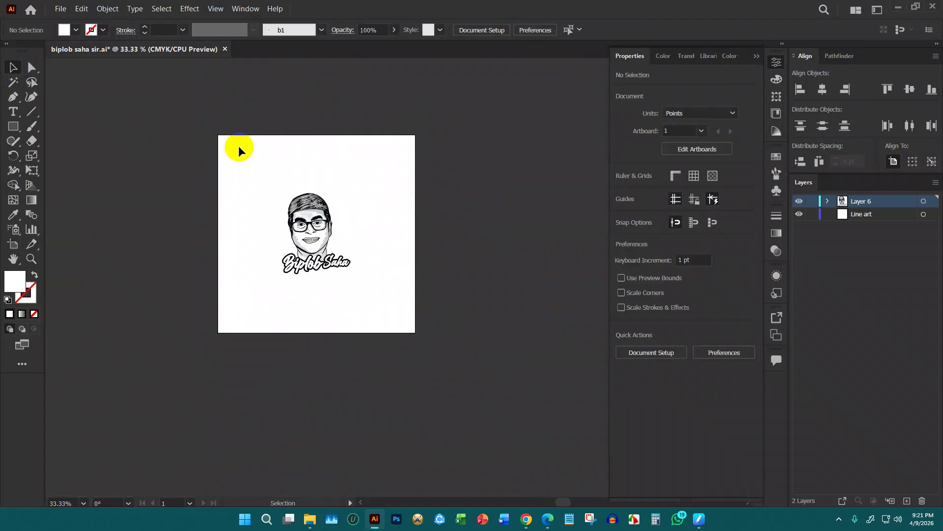
pyautogui.moveTo(238, 156); pyautogui.dragTo(408, 358)
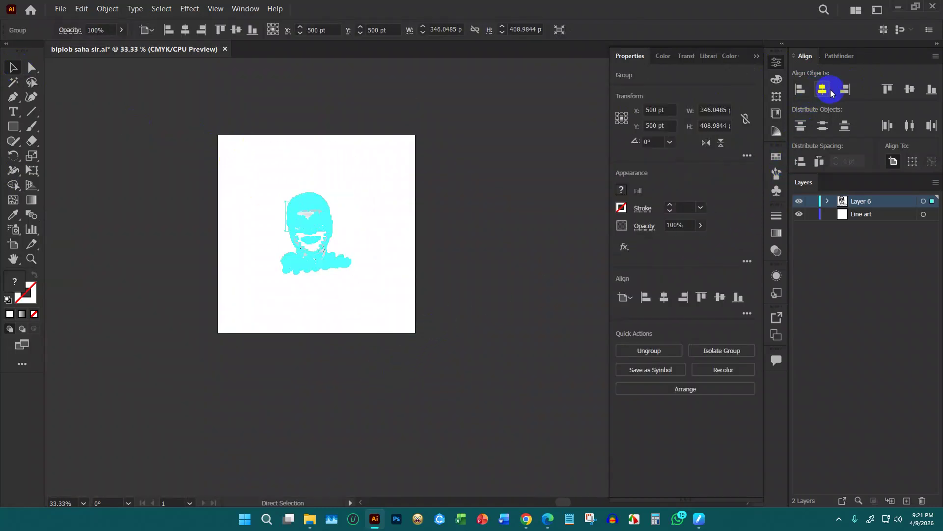
pyautogui.click(905, 90)
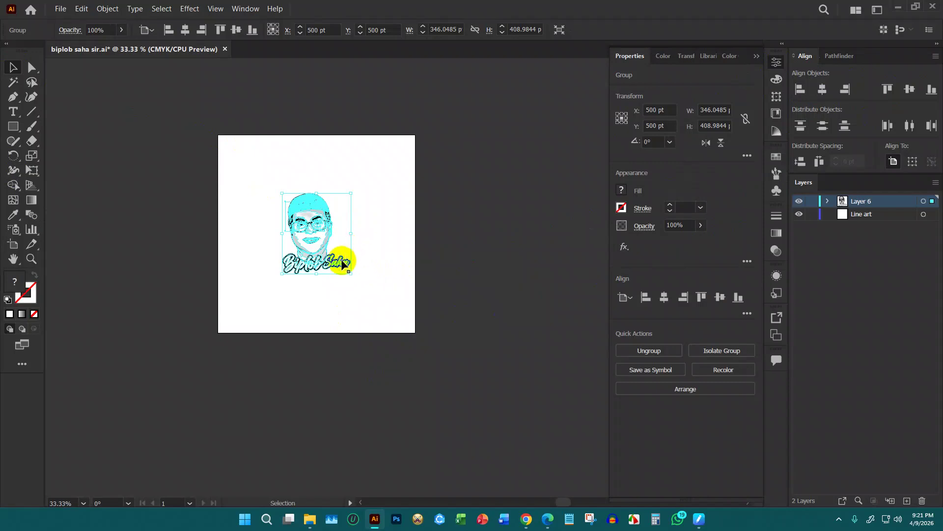
pyautogui.moveTo(351, 277); pyautogui.dragTo(362, 291)
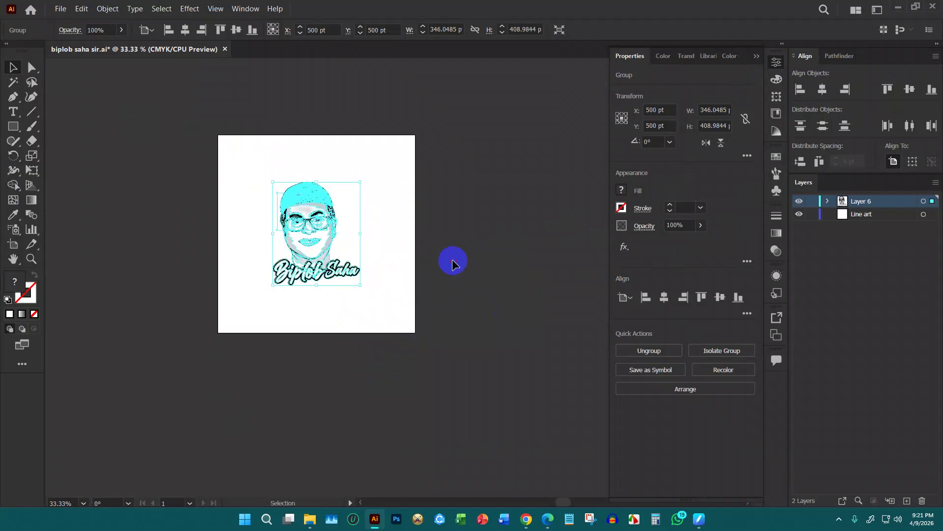
# Open the E:\Sifat Flow\SWEET CANVAS folder in File Explorer
pyautogui.click(467, 259)
pyautogui.click(319, 523)
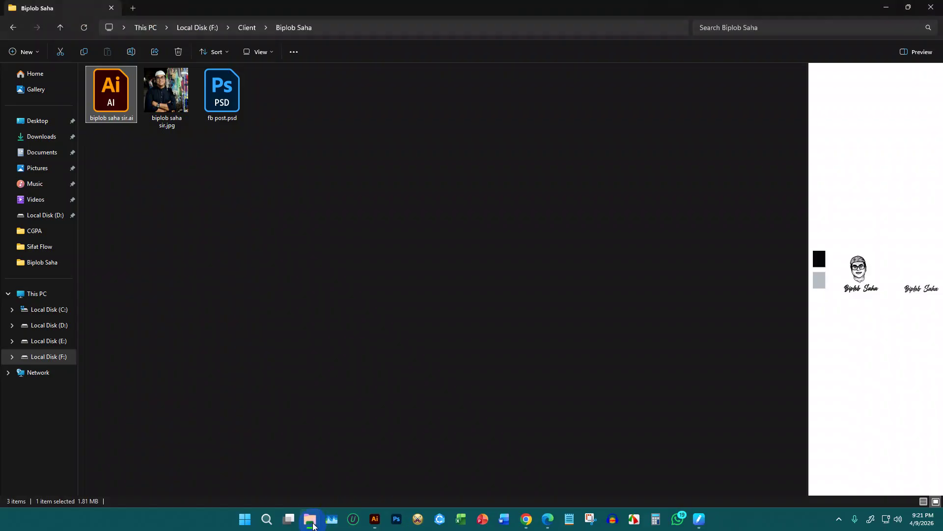
pyautogui.click(68, 341)
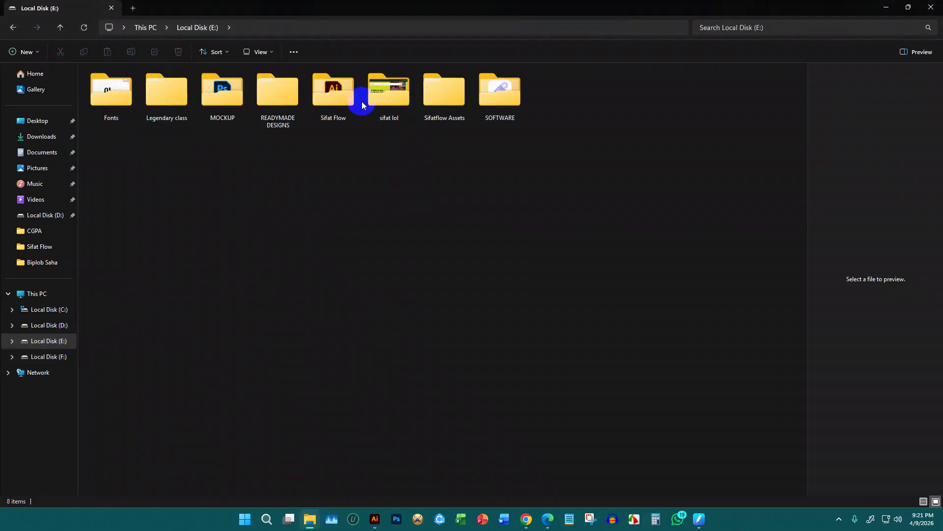
pyautogui.doubleClick(349, 103)
pyautogui.click(538, 145)
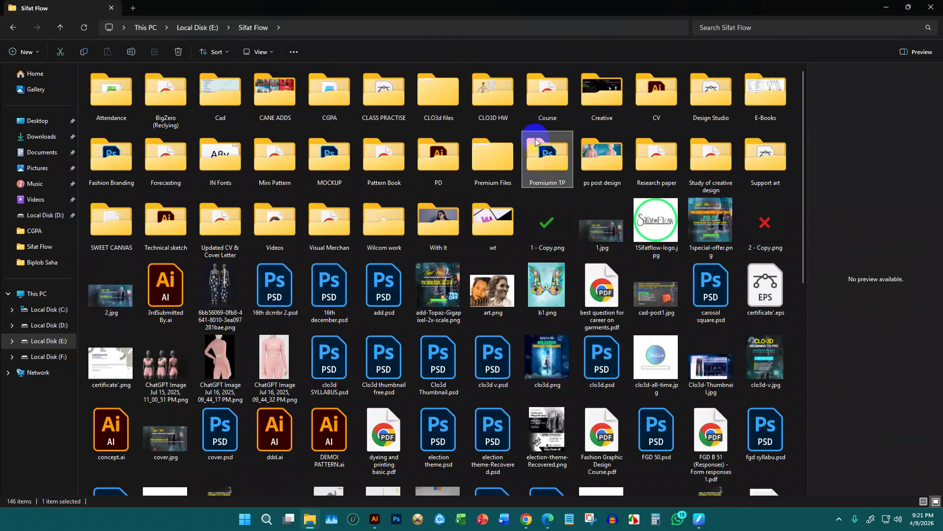
pyautogui.click(520, 128)
pyautogui.click(706, 164)
pyautogui.click(759, 167)
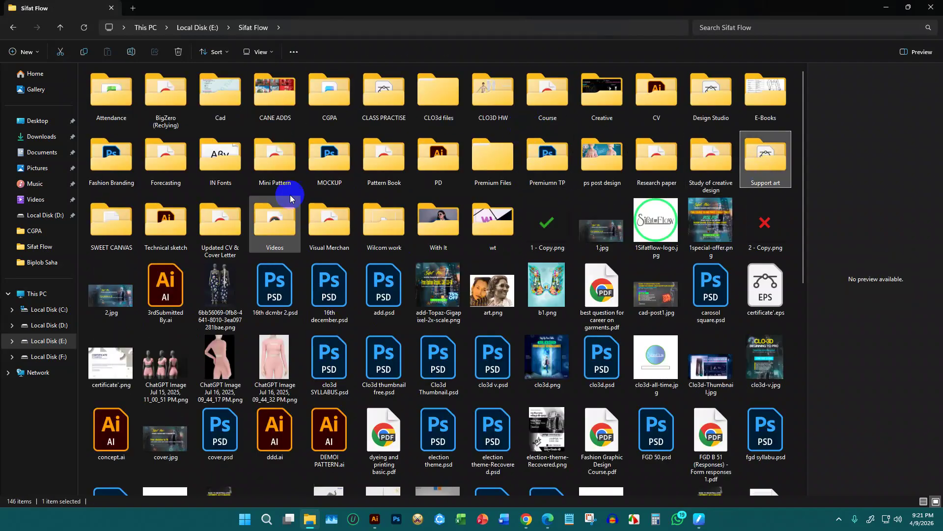
pyautogui.click(111, 224)
pyautogui.doubleClick(122, 226)
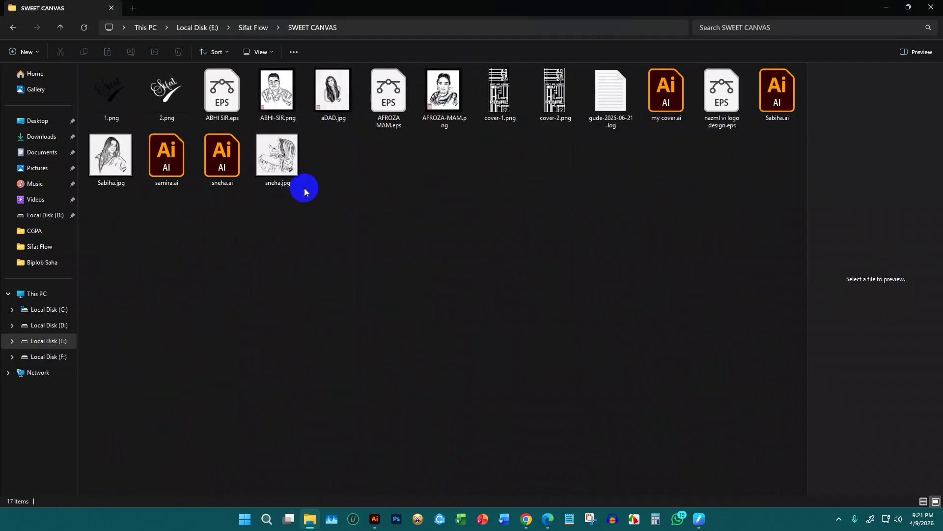
# Preview a few files, then delete sneha.ai and sneha.jpg
pyautogui.click(717, 112)
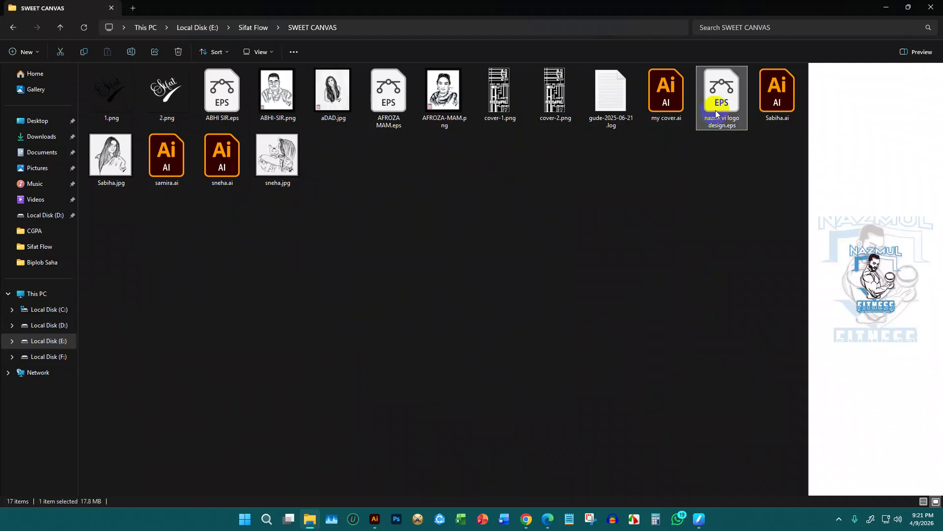
pyautogui.click(782, 99)
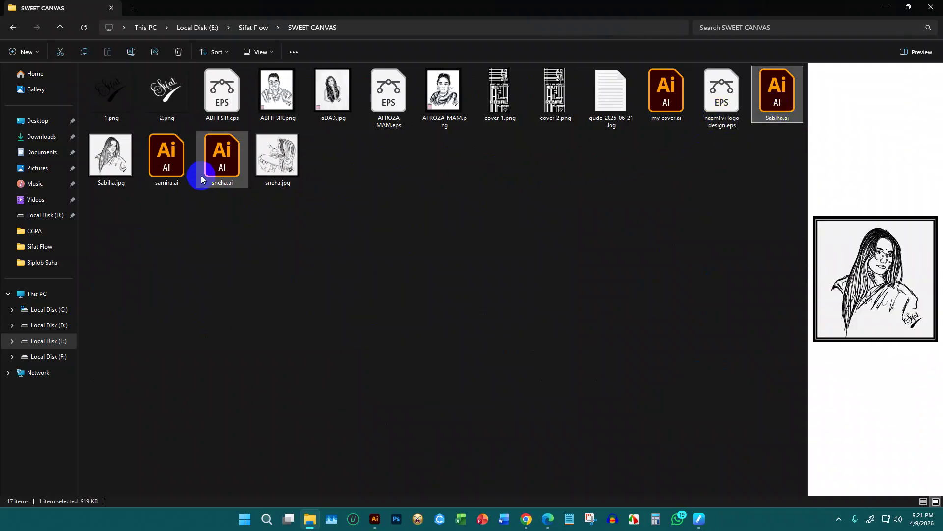
pyautogui.click(166, 168)
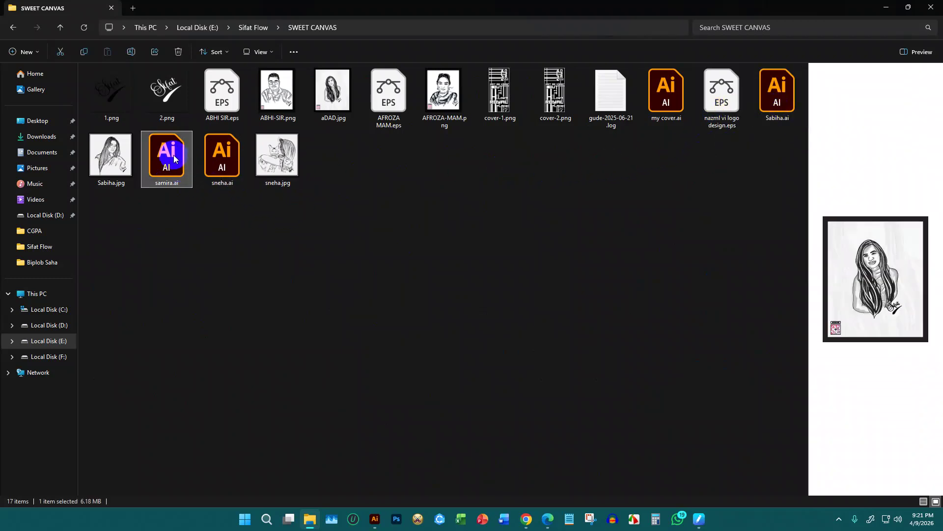
pyautogui.moveTo(352, 187); pyautogui.dragTo(222, 160)
pyautogui.press('Delete')
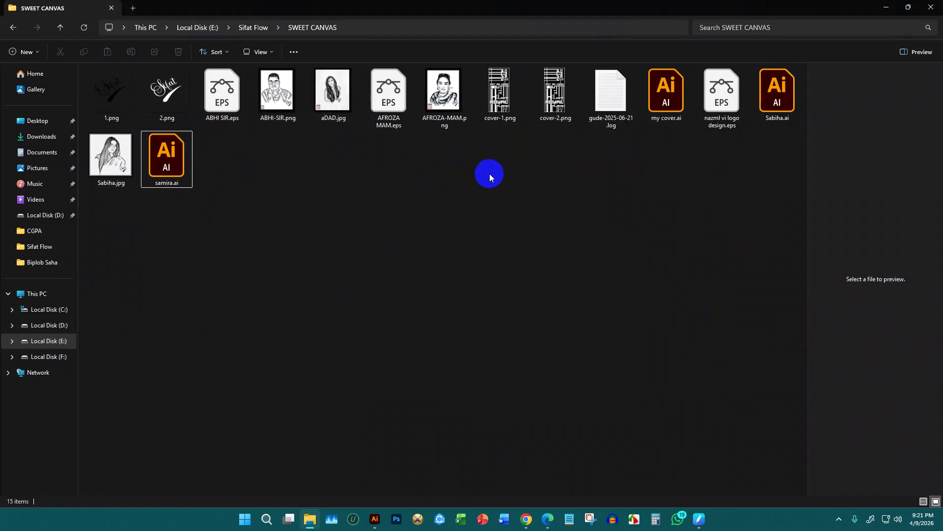
# Open ABHI SIR.eps and delete the black and white background rectangles around its signature
pyautogui.click(225, 91)
pyautogui.doubleClick(225, 91)
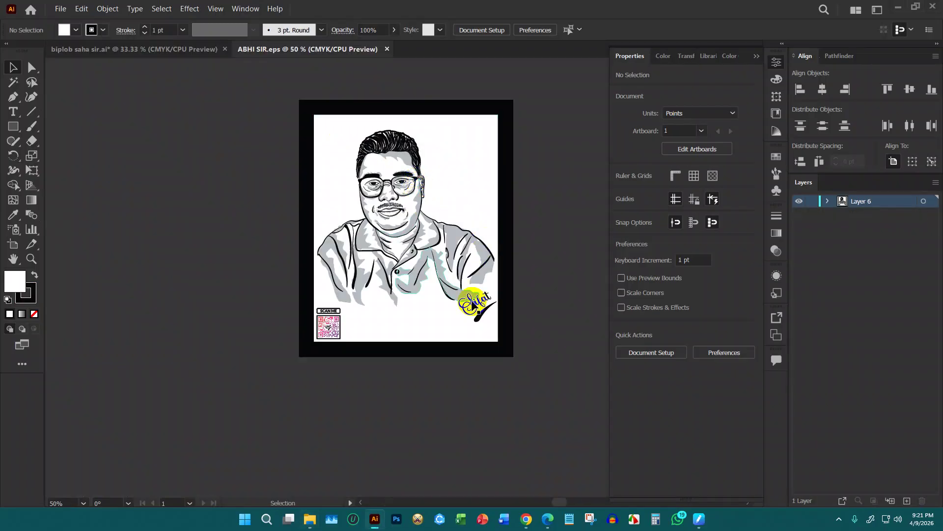
pyautogui.click(476, 318)
pyautogui.scroll(4, 479, 319)
pyautogui.click(426, 346)
pyautogui.scroll(-2, 426, 346)
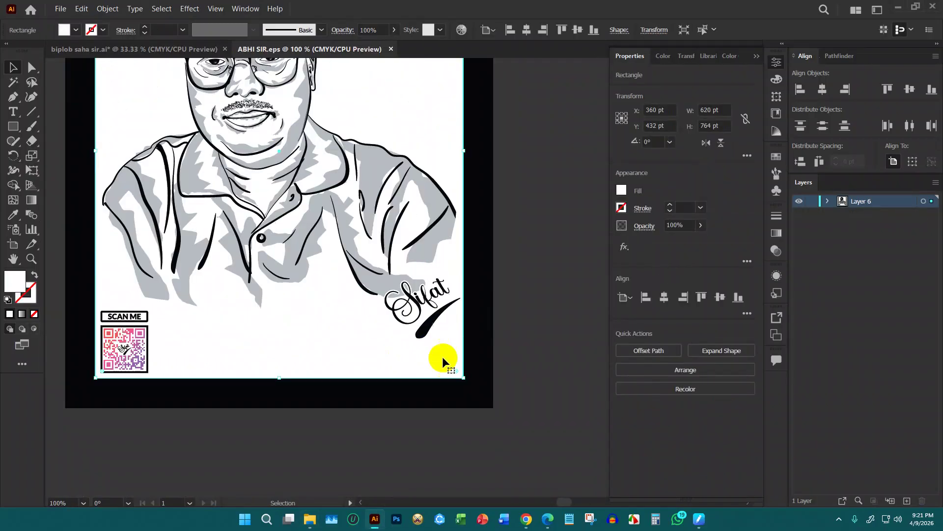
pyautogui.click(440, 397)
pyautogui.press('Delete')
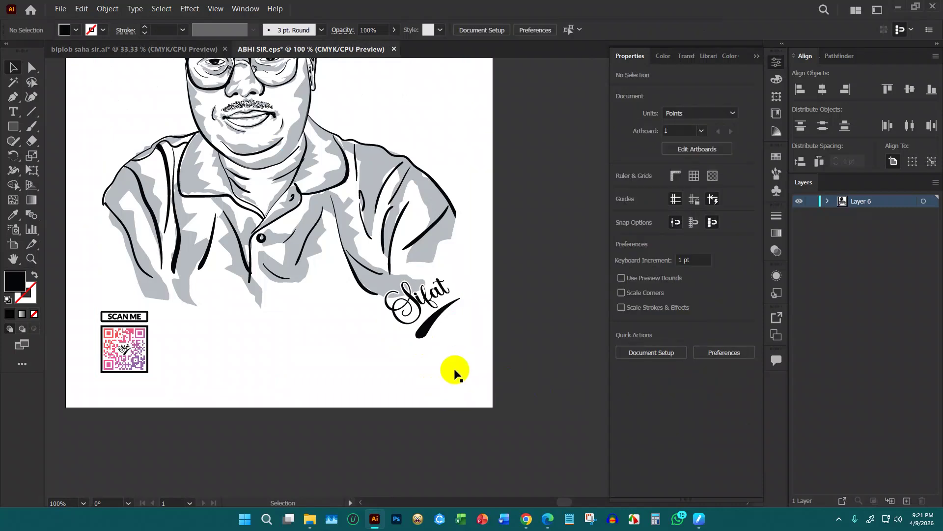
pyautogui.moveTo(463, 184); pyautogui.dragTo(346, 229)
pyautogui.press('Delete')
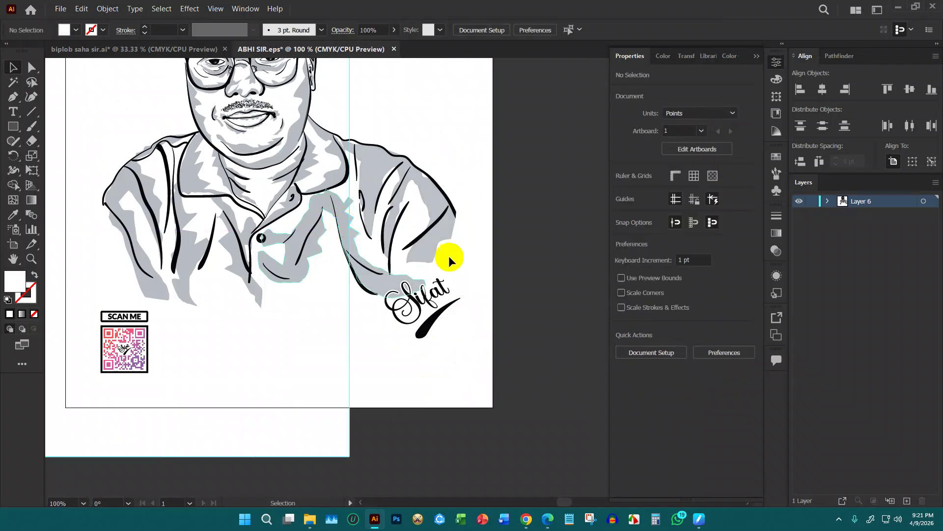
# Take the signature, close ABHI SIR.eps without saving, then paste, group and shrink it beside the name
pyautogui.moveTo(493, 355)
pyautogui.mouseDown()
pyautogui.moveTo(430, 270)
pyautogui.moveTo(544, 362)
pyautogui.moveTo(600, 322)
pyautogui.moveTo(587, 320)
pyautogui.mouseUp()
pyautogui.press('Delete')
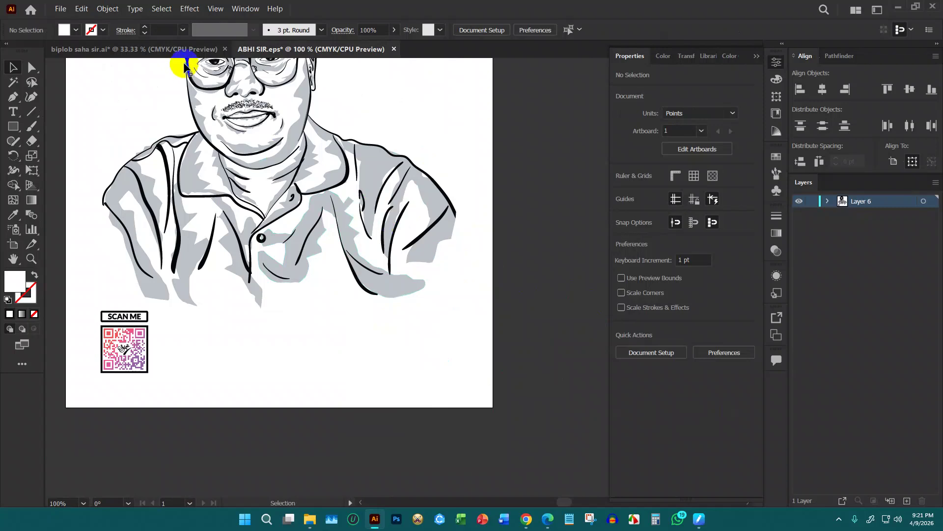
pyautogui.click(394, 49)
pyautogui.click(529, 275)
pyautogui.hotkey('ctrl', 'v')
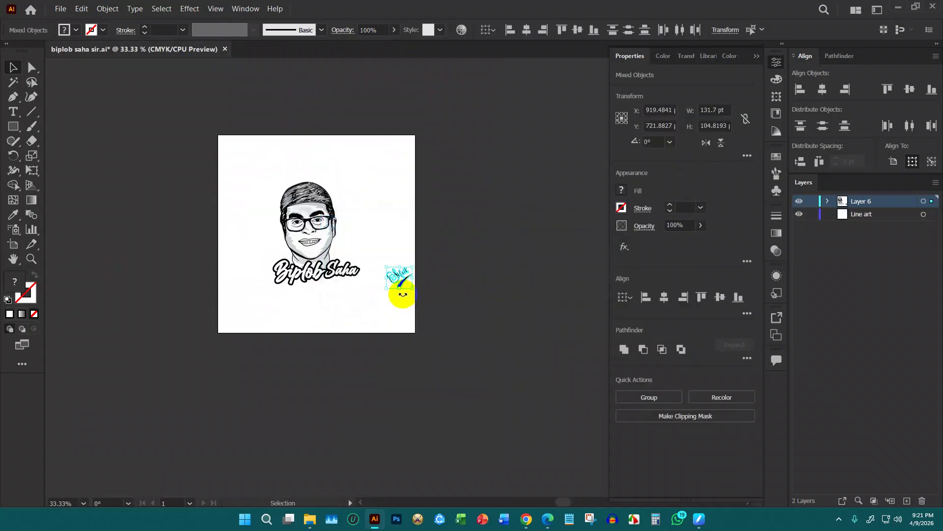
pyautogui.scroll(2, 402, 294)
pyautogui.hotkey('ctrl', 'g')
pyautogui.moveTo(409, 250)
pyautogui.mouseDown()
pyautogui.moveTo(344, 332)
pyautogui.moveTo(386, 322)
pyautogui.moveTo(353, 322)
pyautogui.mouseUp()
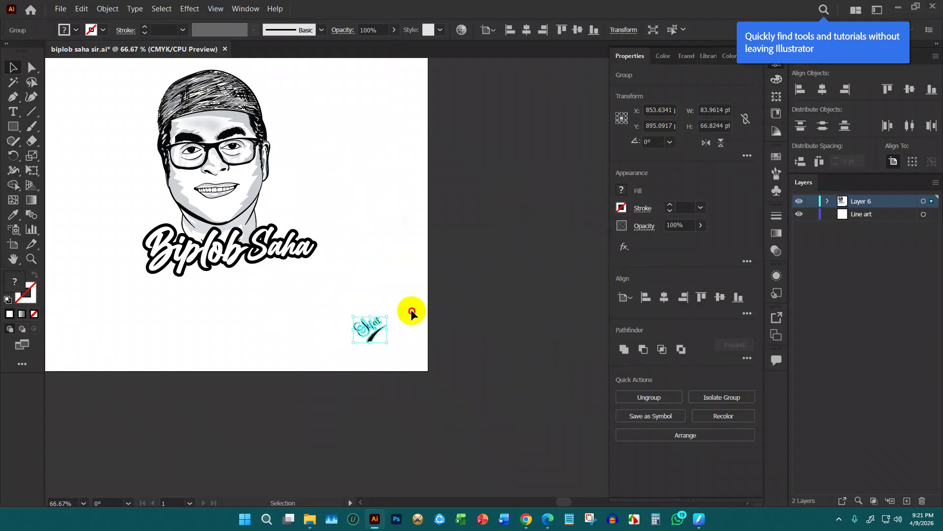
pyautogui.click(411, 309)
pyautogui.scroll(3, 388, 330)
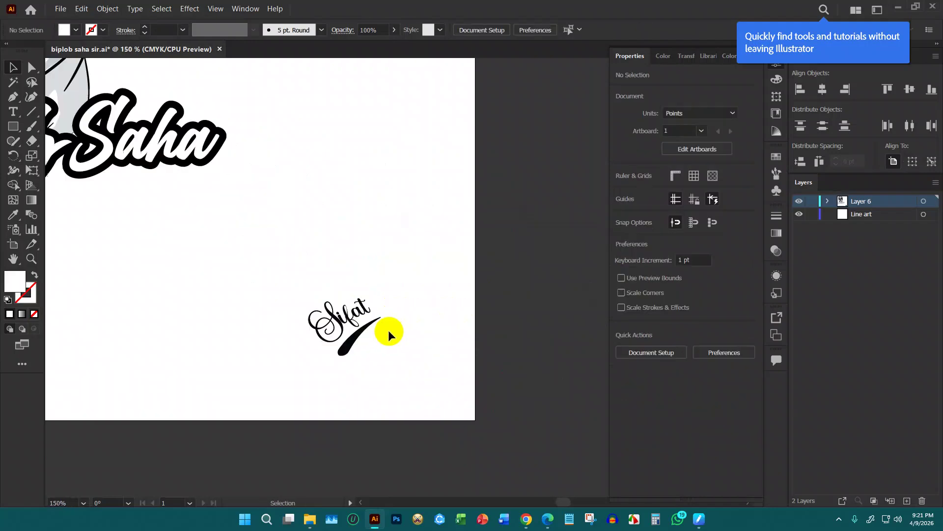
# Close the Properties panel and zoom to view the whole artboard
pyautogui.click(755, 57)
pyautogui.scroll(-4, 539, 177)
pyautogui.scroll(1, 552, 297)
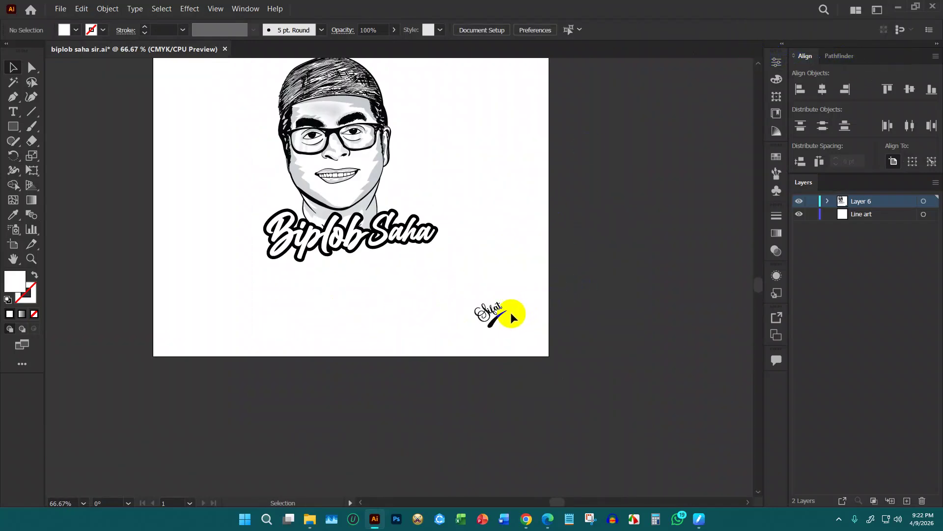
pyautogui.scroll(3, 514, 310)
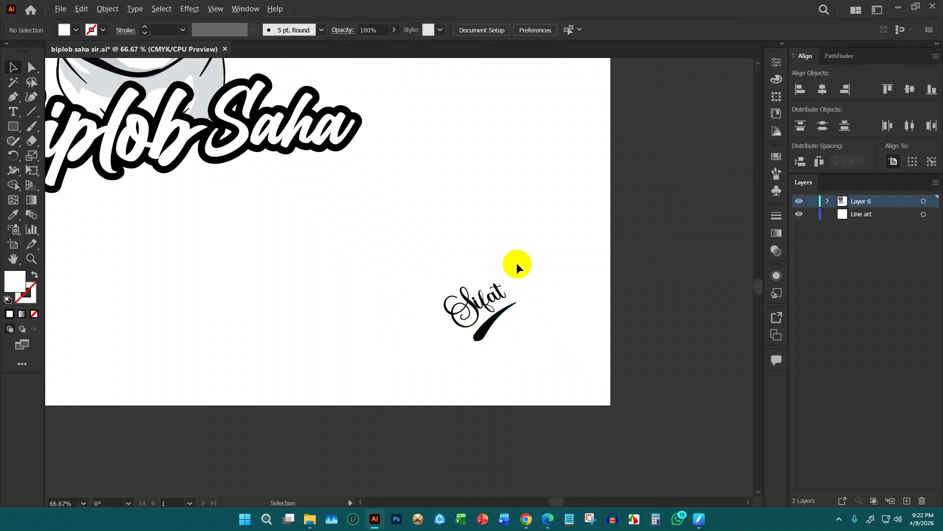
pyautogui.scroll(-3, 517, 267)
pyautogui.click(62, 103)
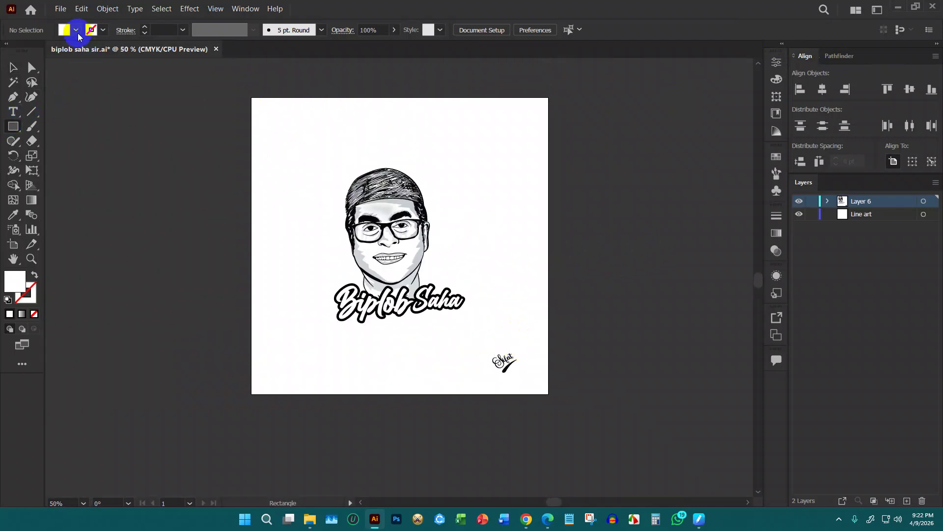
# Draw a black 1000 × 1000 pt square centred on the artboard and send it to back
pyautogui.click(292, 149)
pyautogui.write('1000')
pyautogui.click(480, 250)
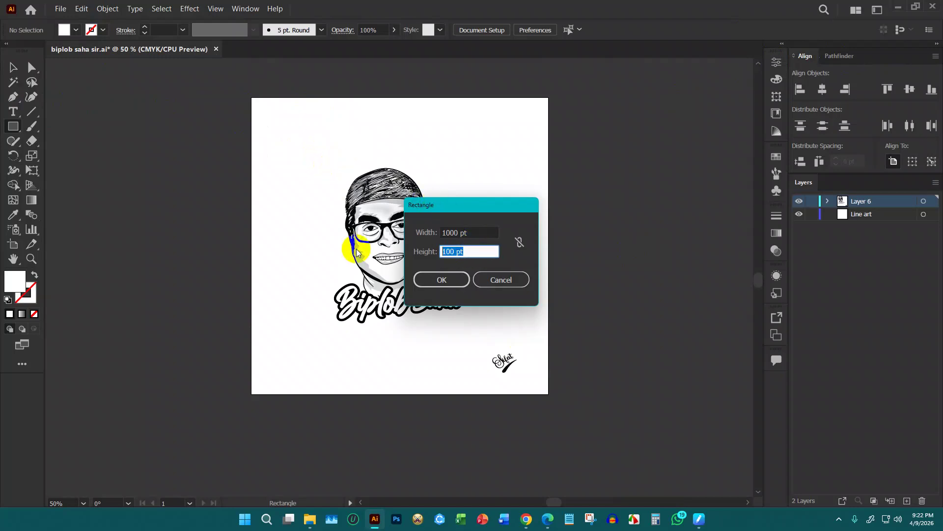
pyautogui.write('1000')
pyautogui.click(439, 279)
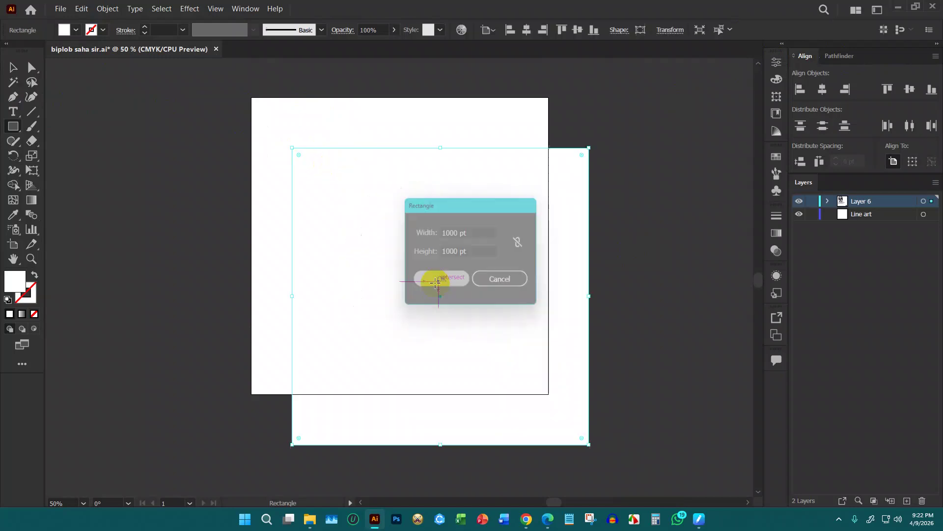
pyautogui.click(13, 68)
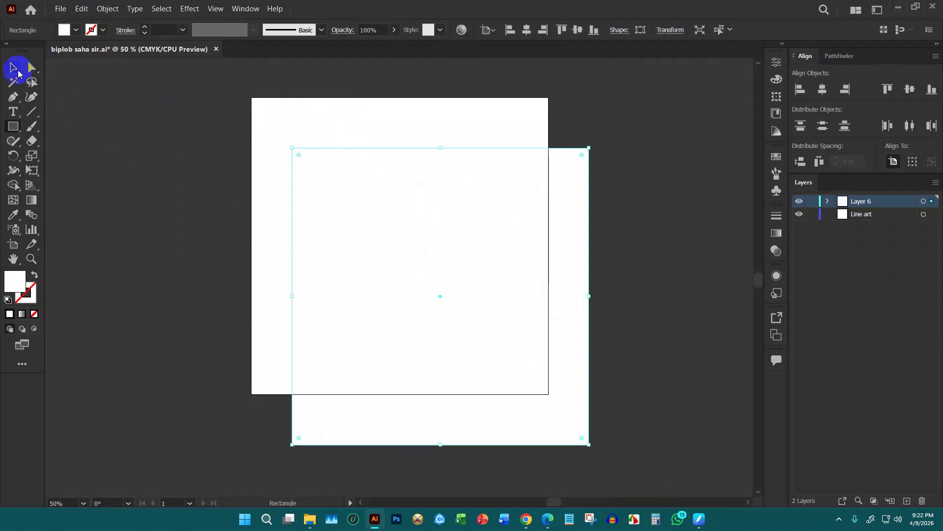
pyautogui.click(823, 89)
pyautogui.click(909, 89)
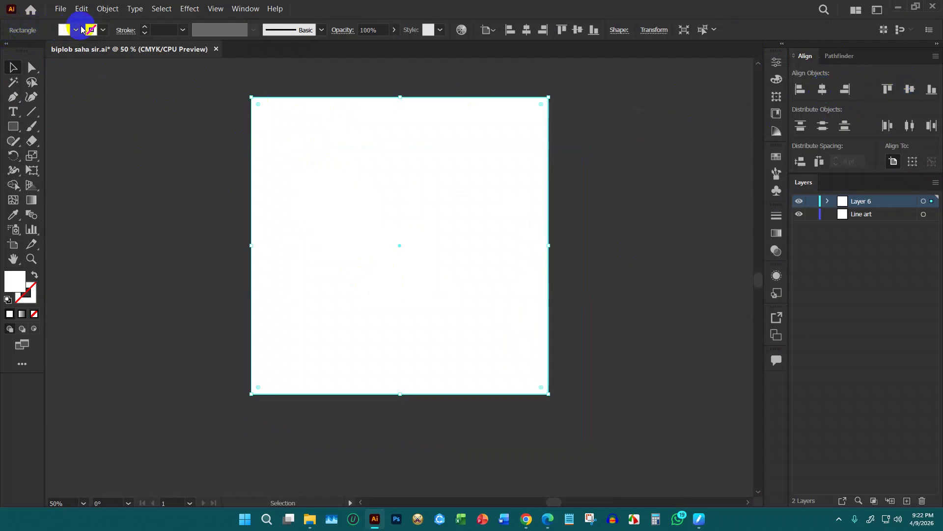
pyautogui.click(76, 30)
pyautogui.click(35, 52)
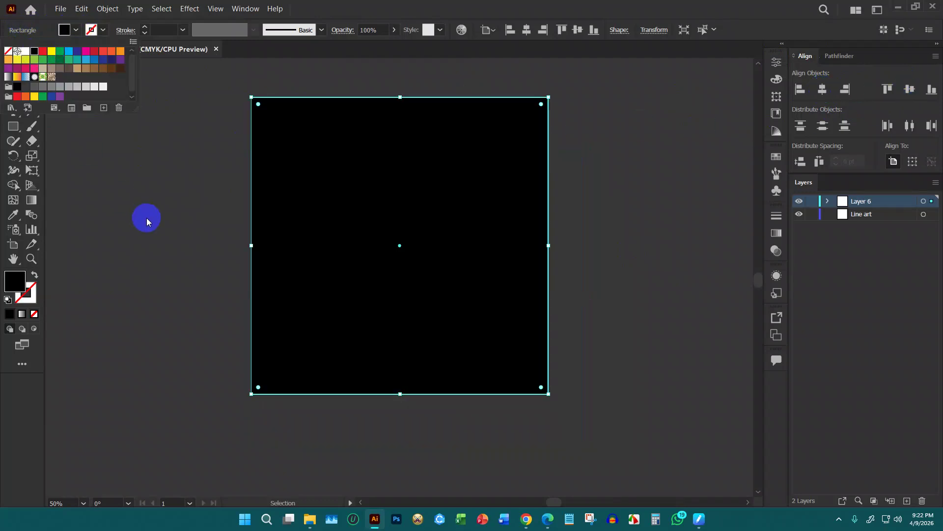
pyautogui.hotkey('ctrl', 'shift', '[')
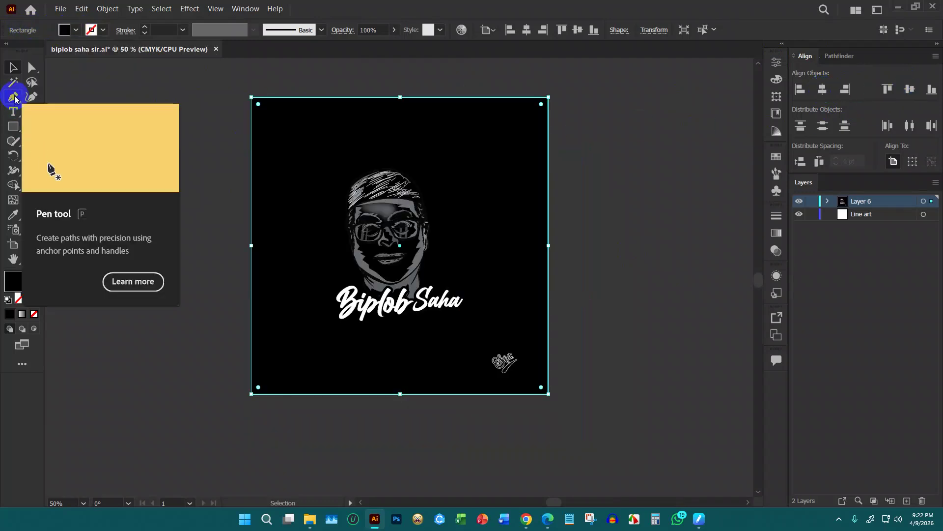
# Offset the square's path by -23 pt with Miter joins to make an inner square
pyautogui.click(108, 10)
pyautogui.moveTo(226, 250)
pyautogui.click(280, 286)
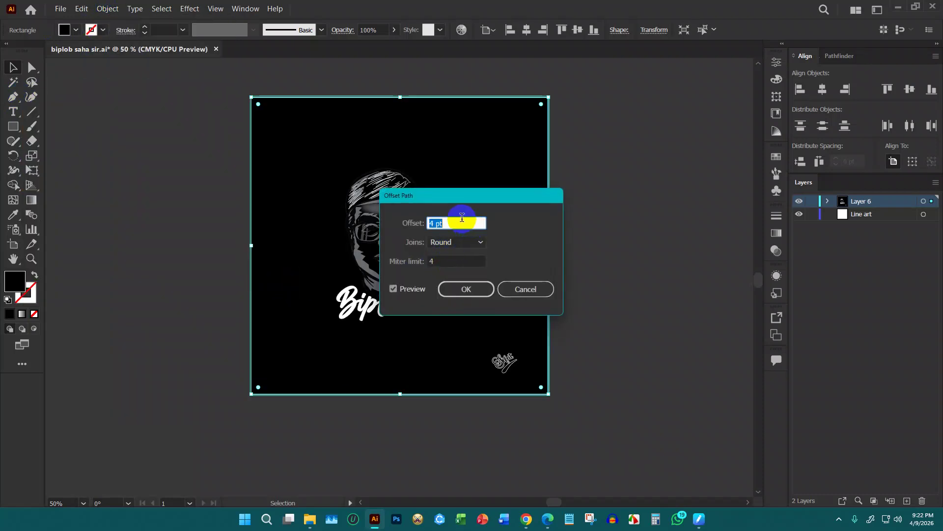
pyautogui.click(465, 243)
pyautogui.click(457, 256)
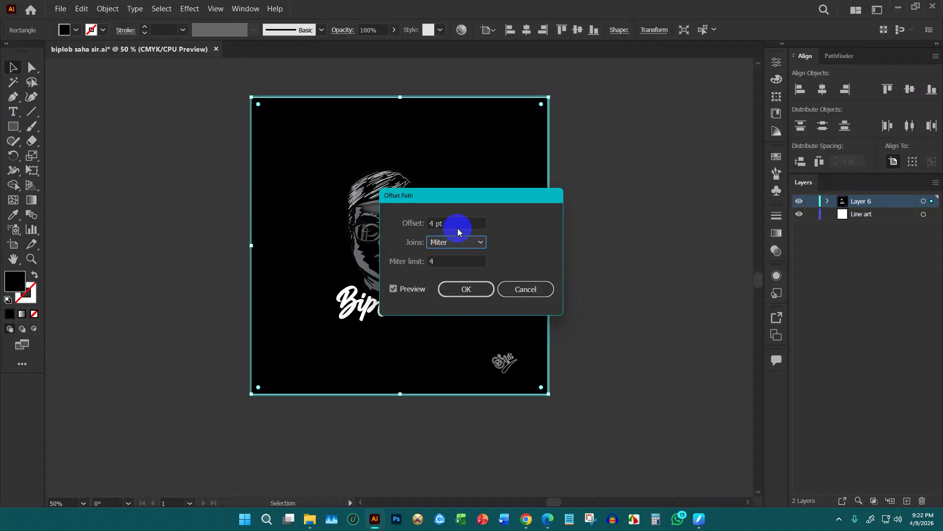
pyautogui.click(457, 220)
pyautogui.scroll(-6, 458, 221)
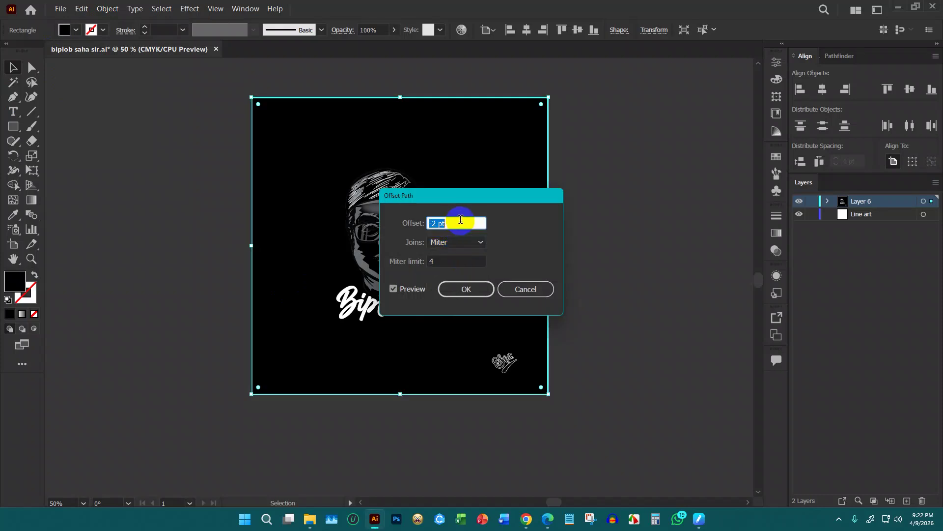
pyautogui.scroll(-6, 461, 218)
pyautogui.scroll(-12, 465, 220)
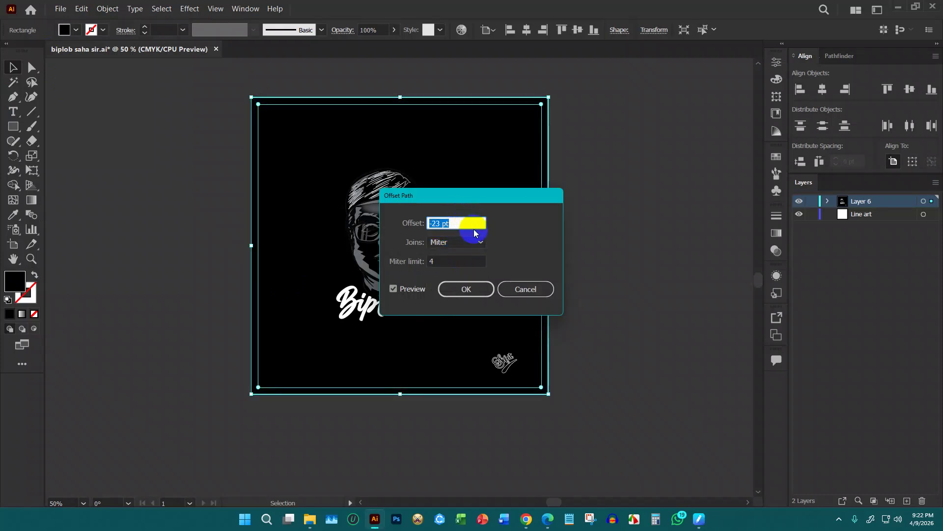
pyautogui.click(473, 292)
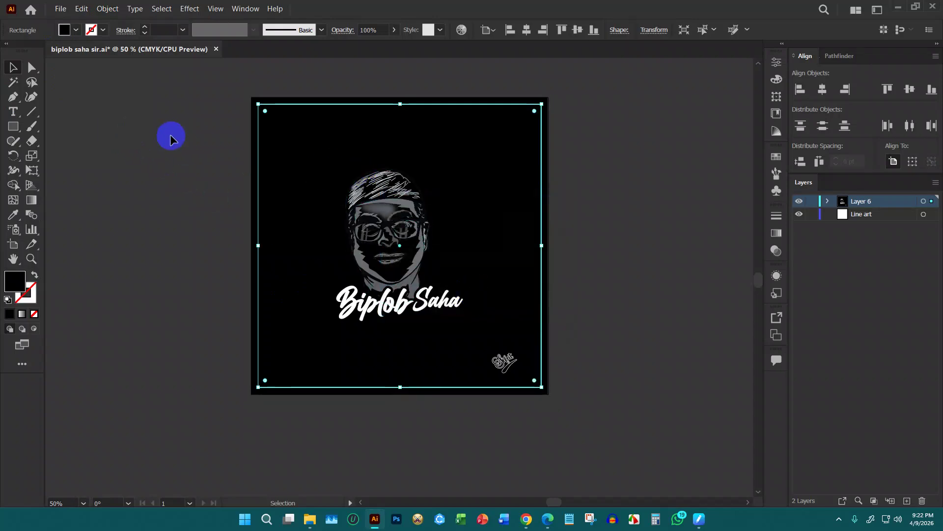
pyautogui.scroll(2, 177, 139)
pyautogui.scroll(1, 148, 122)
# Remove the centre with the Shape Builder to leave a black frame
pyautogui.click(212, 136)
pyautogui.moveTo(257, 101); pyautogui.dragTo(400, 201)
pyautogui.hotkey('shift', 'm')
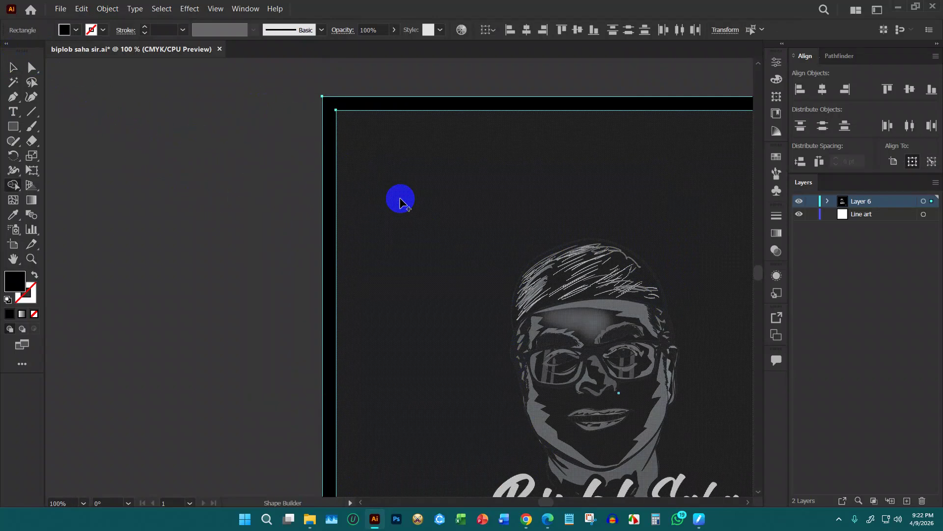
pyautogui.click(400, 201)
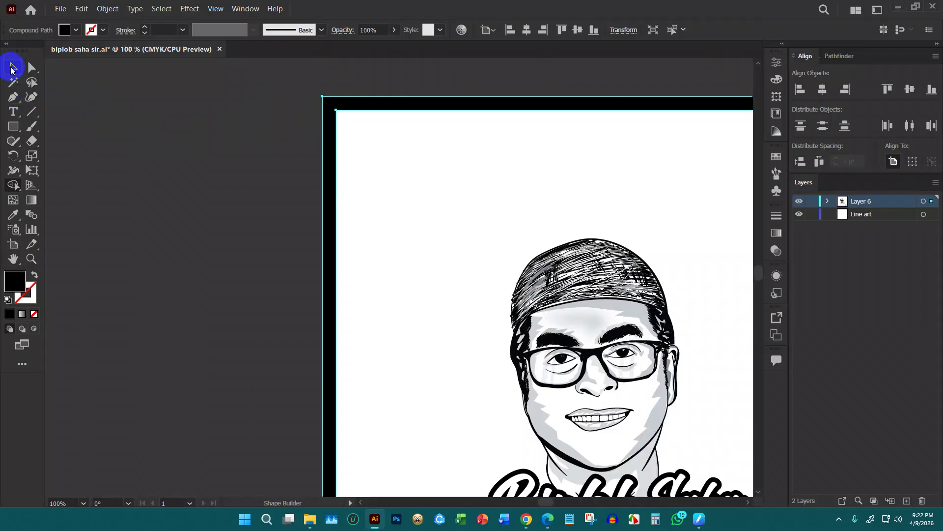
pyautogui.click(11, 70)
pyautogui.click(136, 140)
pyautogui.scroll(-3, 150, 169)
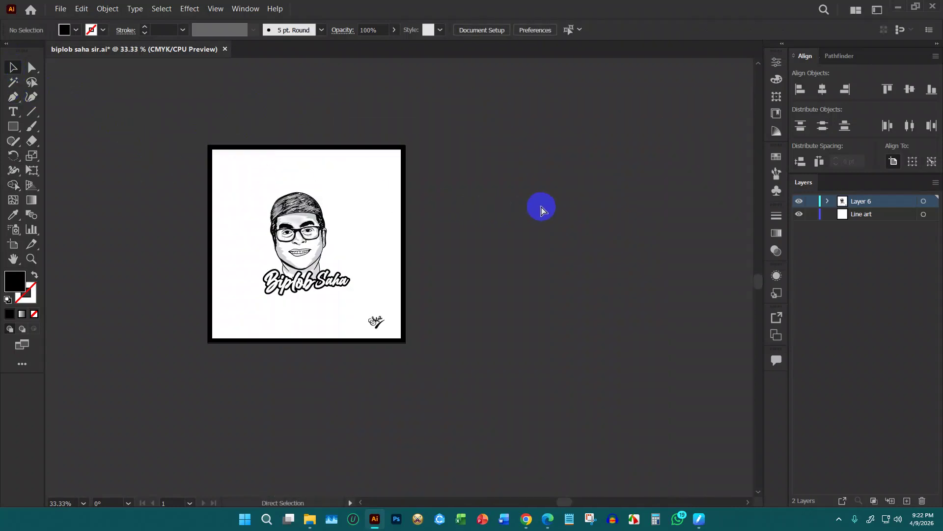
# Save the document and choose JPEG as the Save for Web export format
pyautogui.hotkey('ctrl', 's')
pyautogui.hotkey('ctrl', 'alt', 'shift', 's')
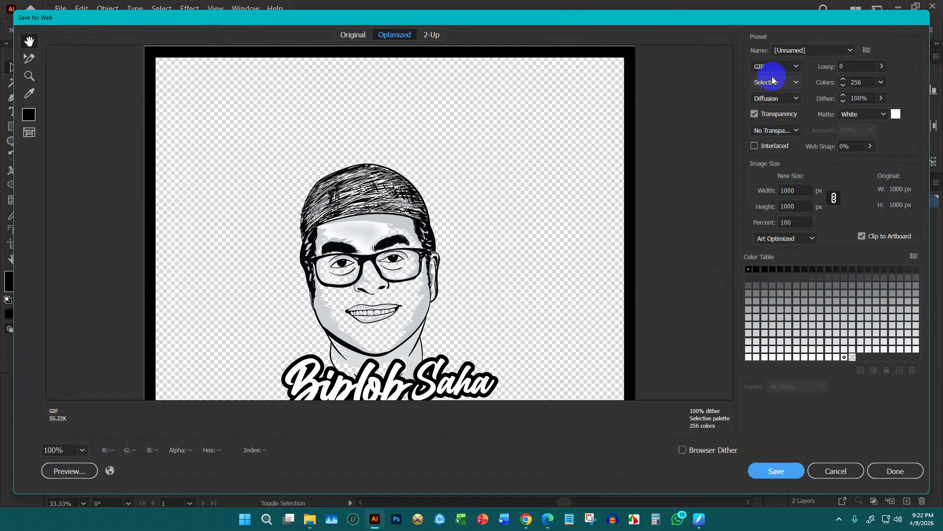
pyautogui.click(774, 66)
pyautogui.click(772, 84)
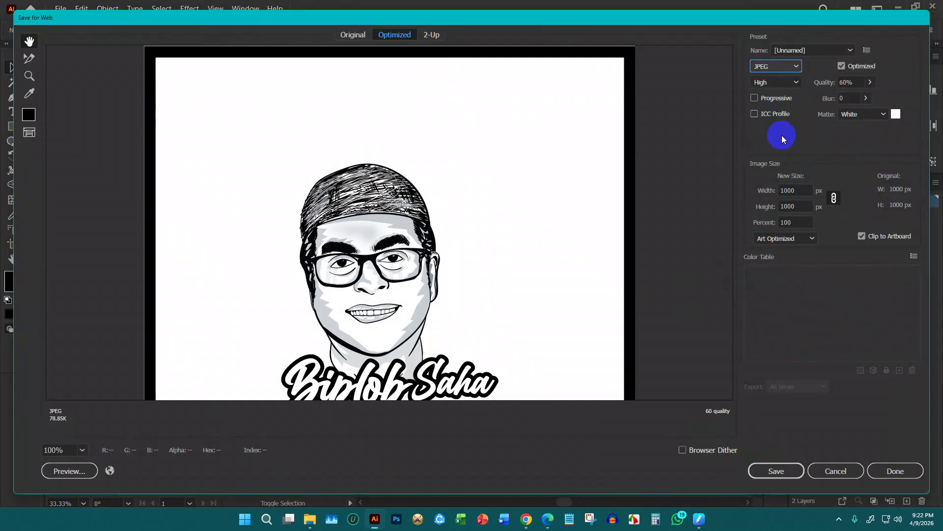
# Set the export width to 4000 px and save the JPEG into the client folder
pyautogui.doubleClick(799, 193)
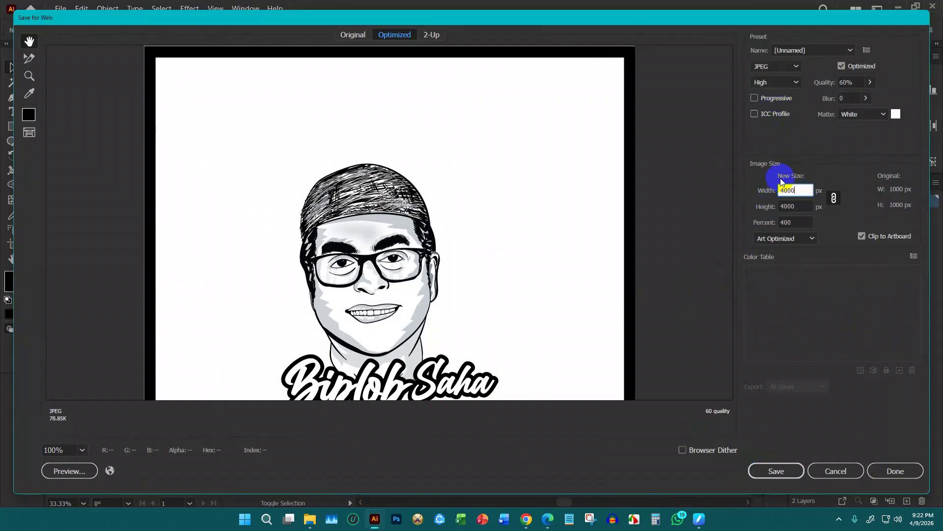
pyautogui.write('4000')
pyautogui.press('Return')
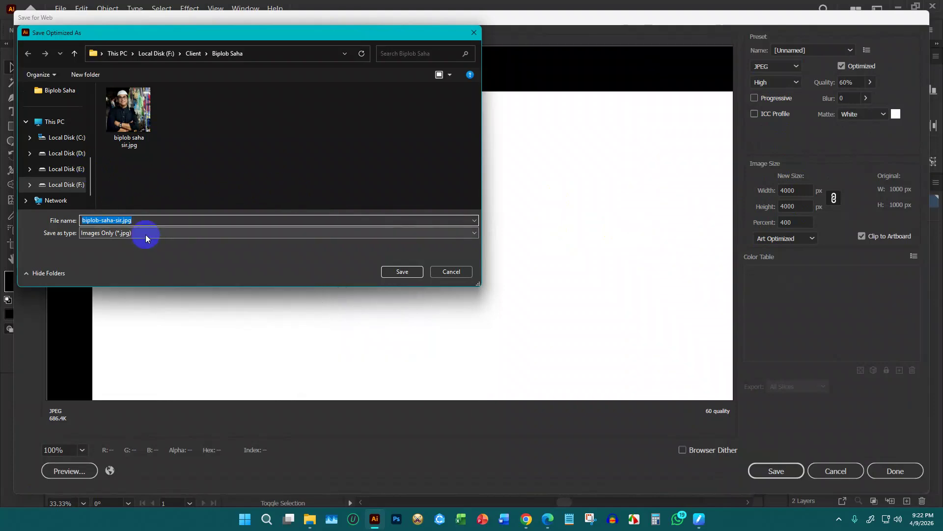
pyautogui.press('Return')
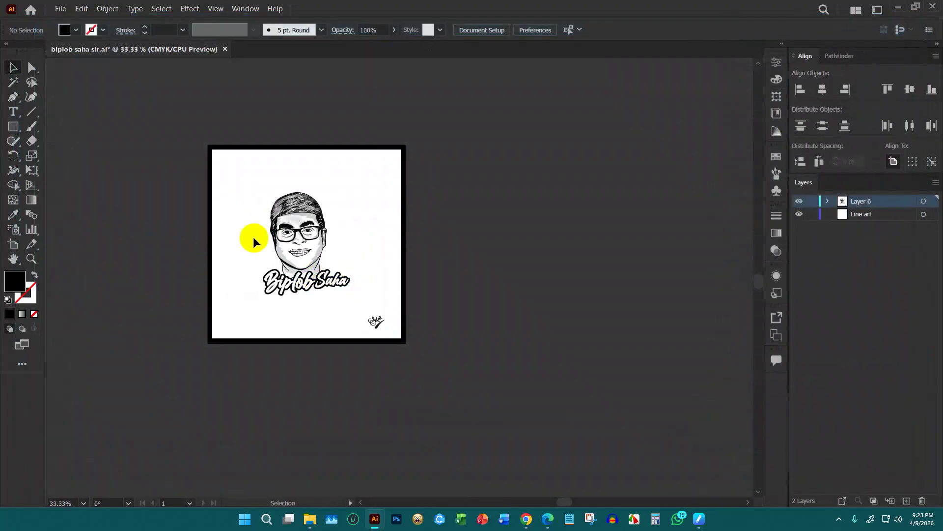